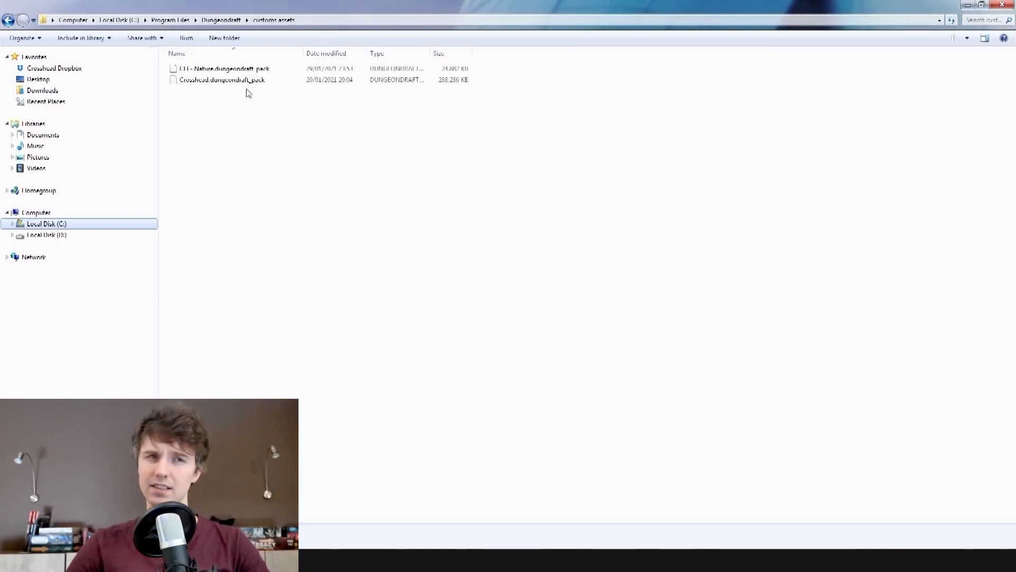
- Enable the CH - Nature and Crosshead custom asset packs in Dungeondraft
click(219, 21)
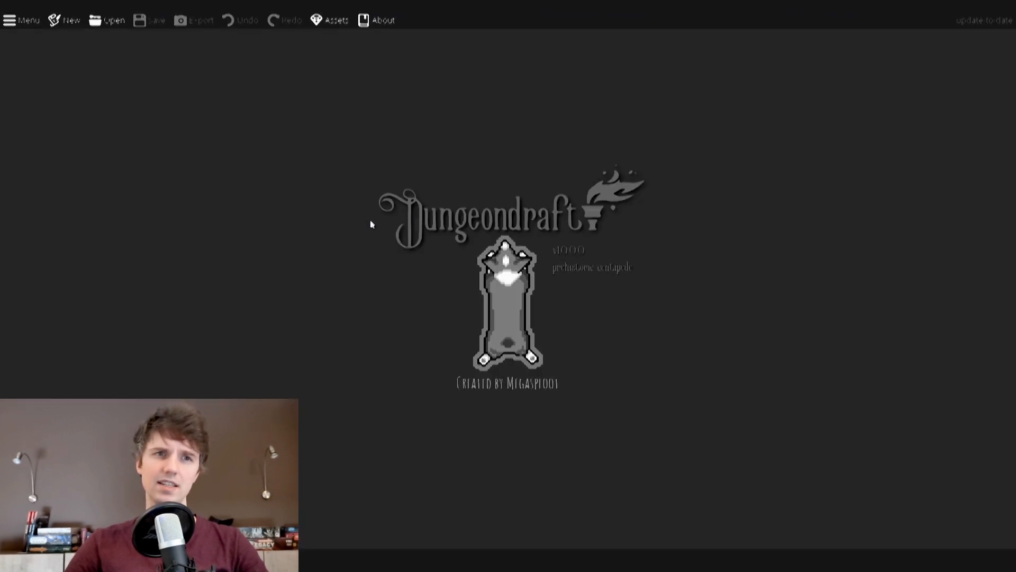
click(330, 21)
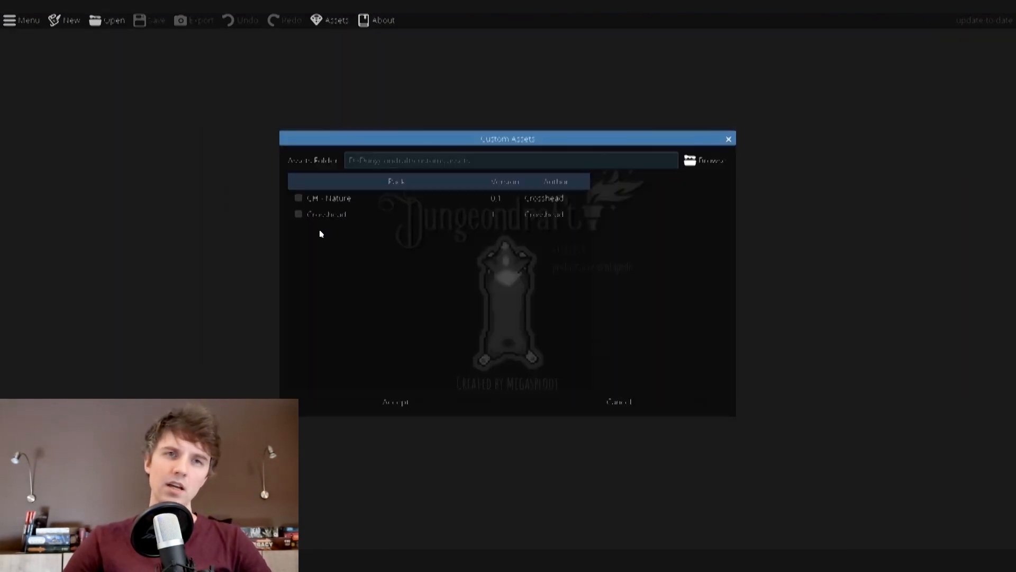
click(299, 198)
click(298, 215)
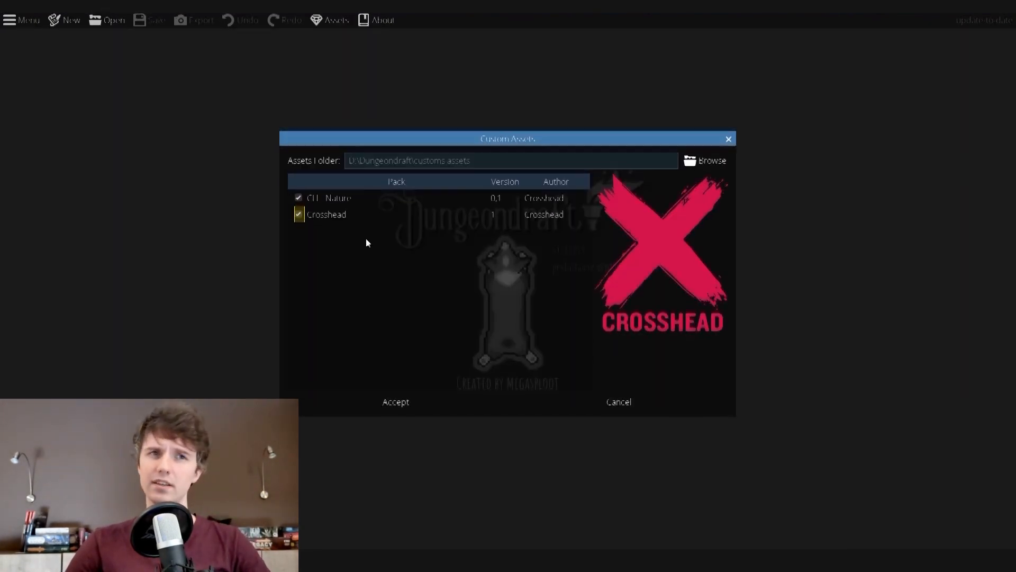
click(406, 410)
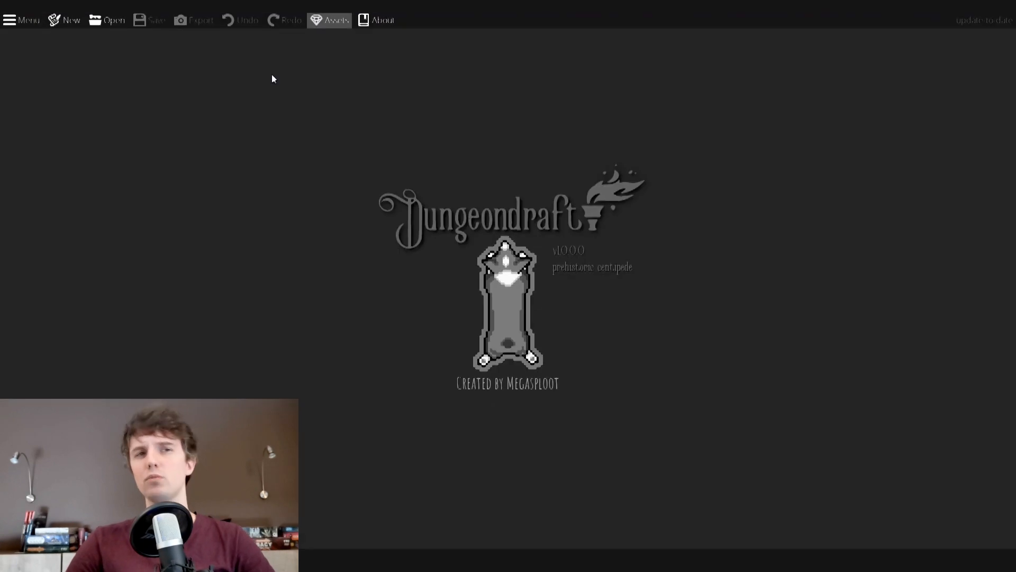
- Create a new map 20 tiles wide and 30 tiles high
click(71, 21)
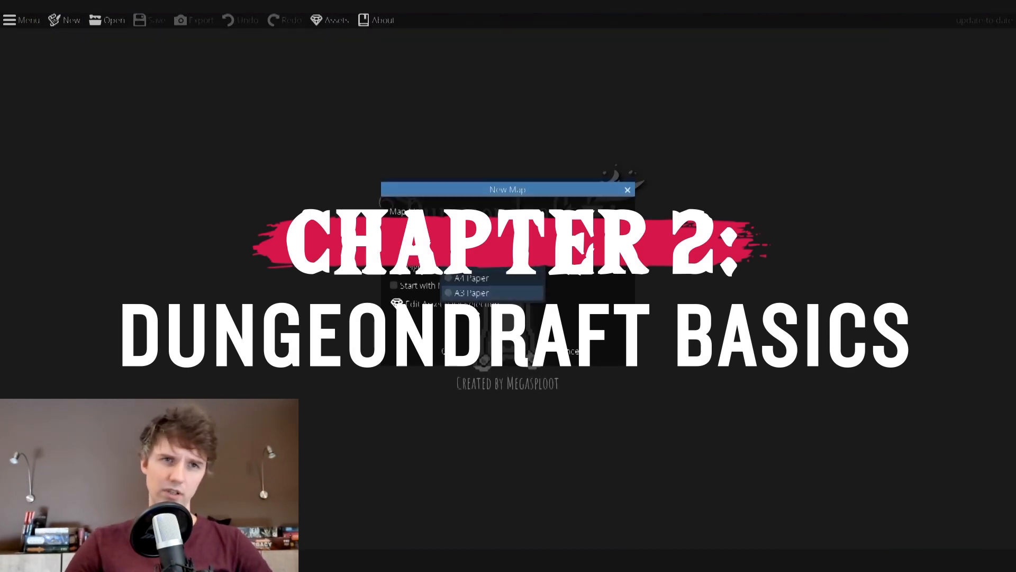
click(542, 267)
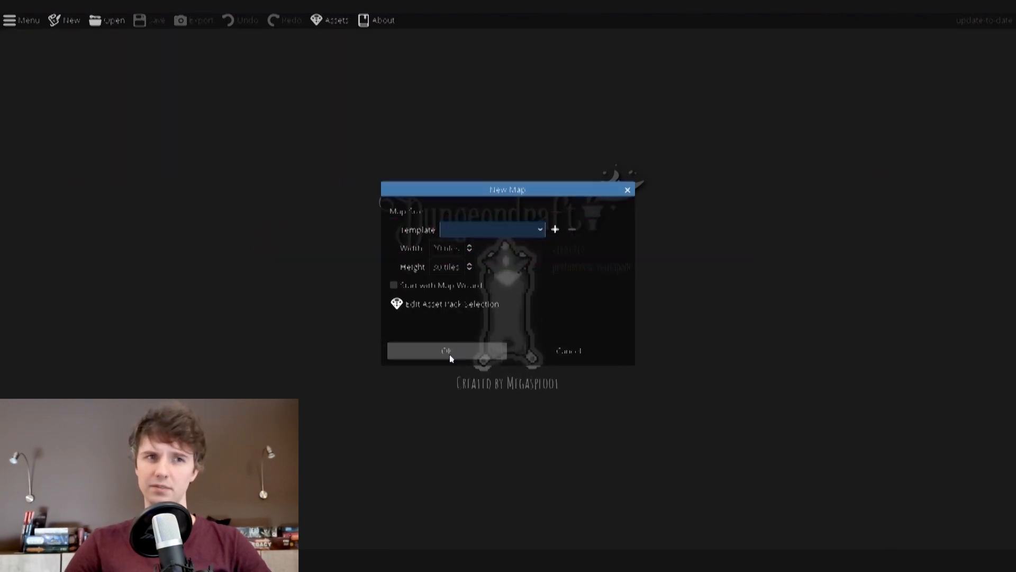
click(450, 354)
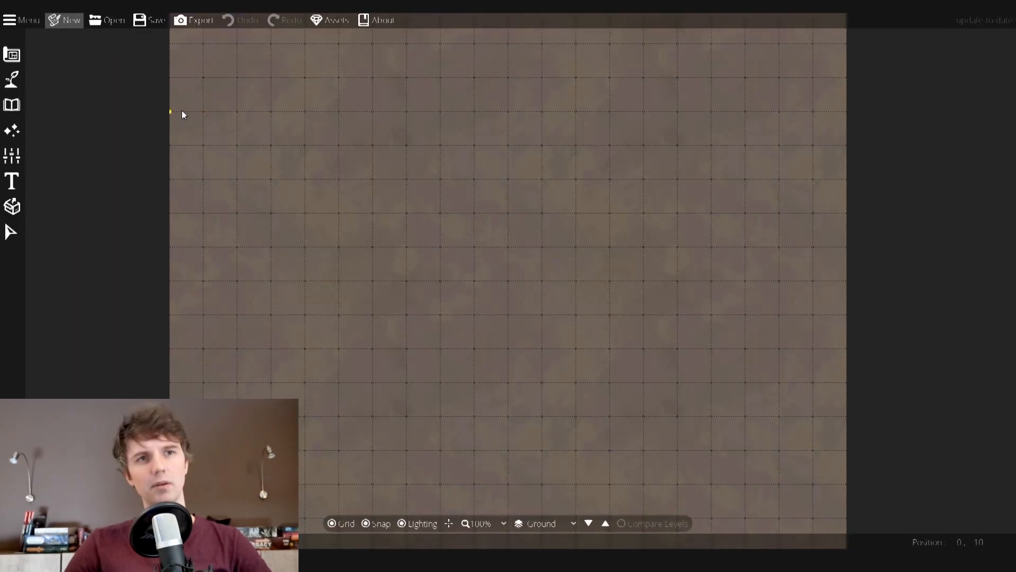
- Look through the tool categories, including Design, Terrain, Effects, Settings and Text, to see which tools each one offers
click(25, 59)
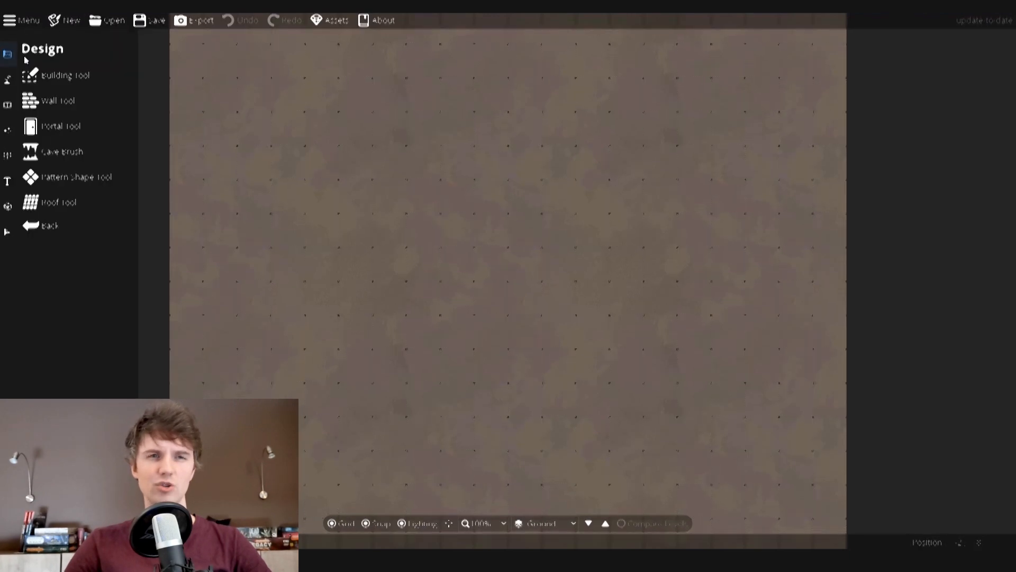
click(9, 82)
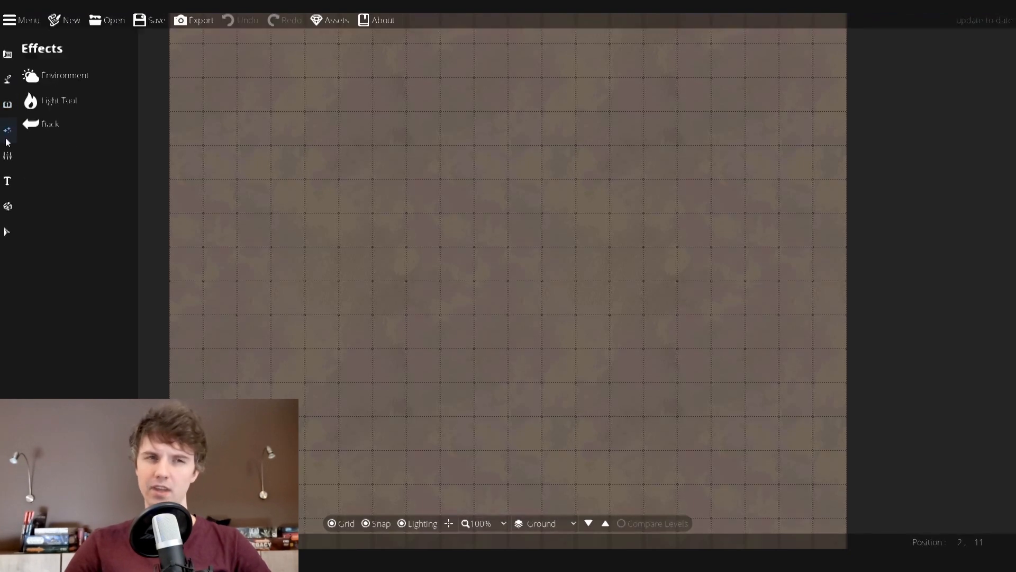
click(7, 159)
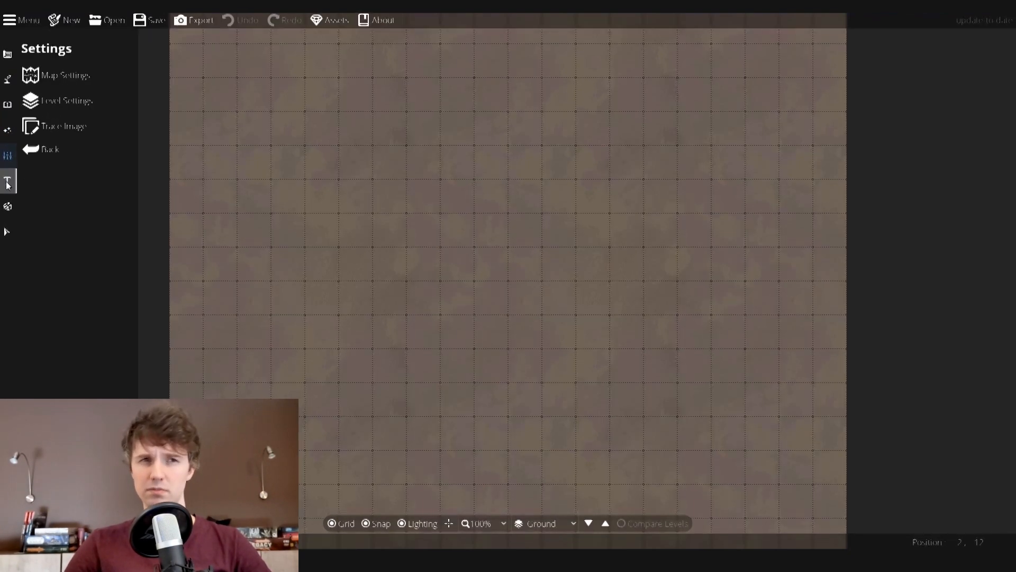
click(7, 181)
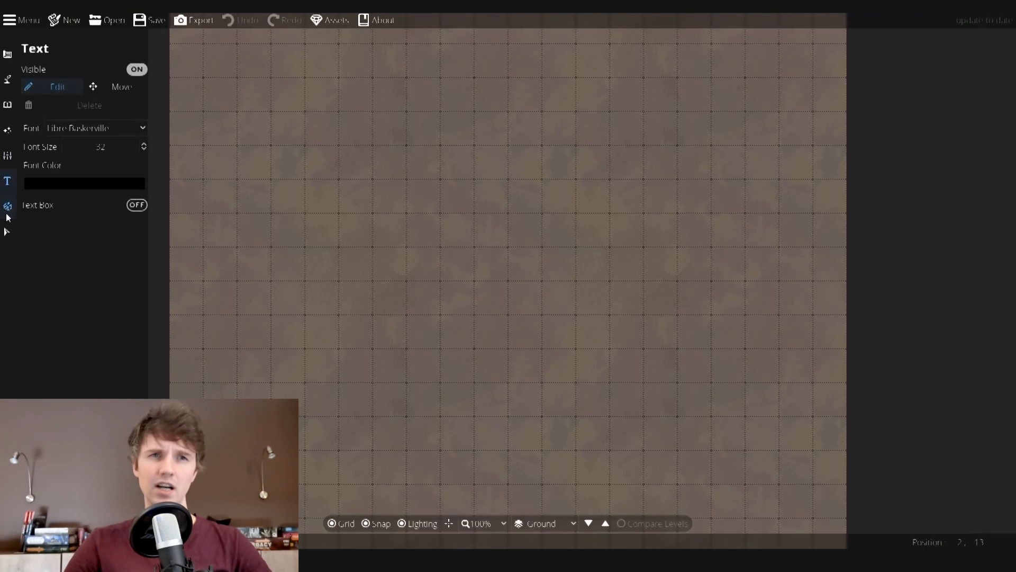
click(8, 206)
click(8, 232)
click(8, 54)
- Set the Terrain Brush's first slot to Ch Grass so it covers the map, and hide the grid
scroll(463, 127, down, 3)
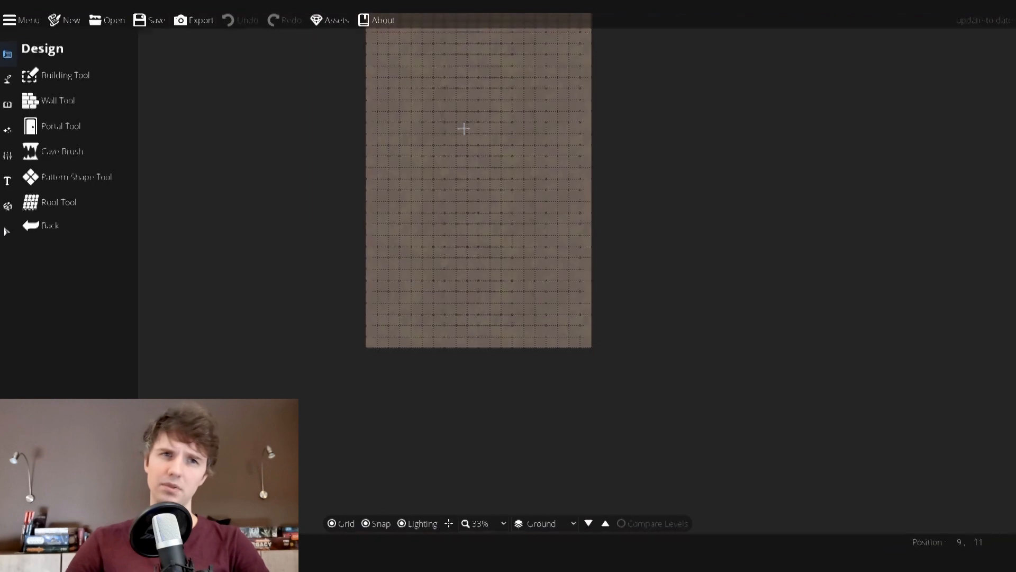
drag(463, 128, 438, 257)
scroll(437, 256, up, 1)
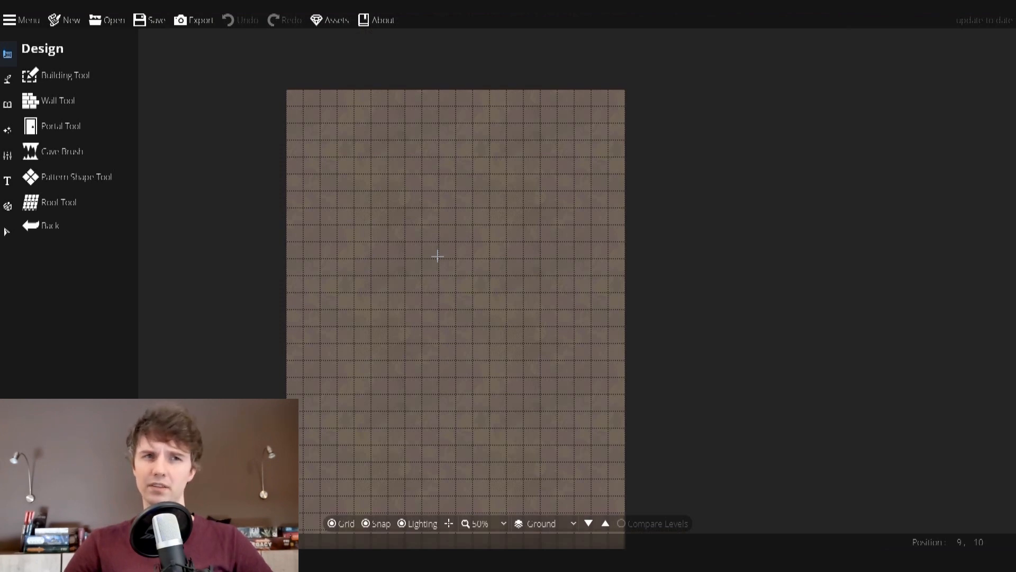
scroll(438, 257, up, 1)
click(7, 78)
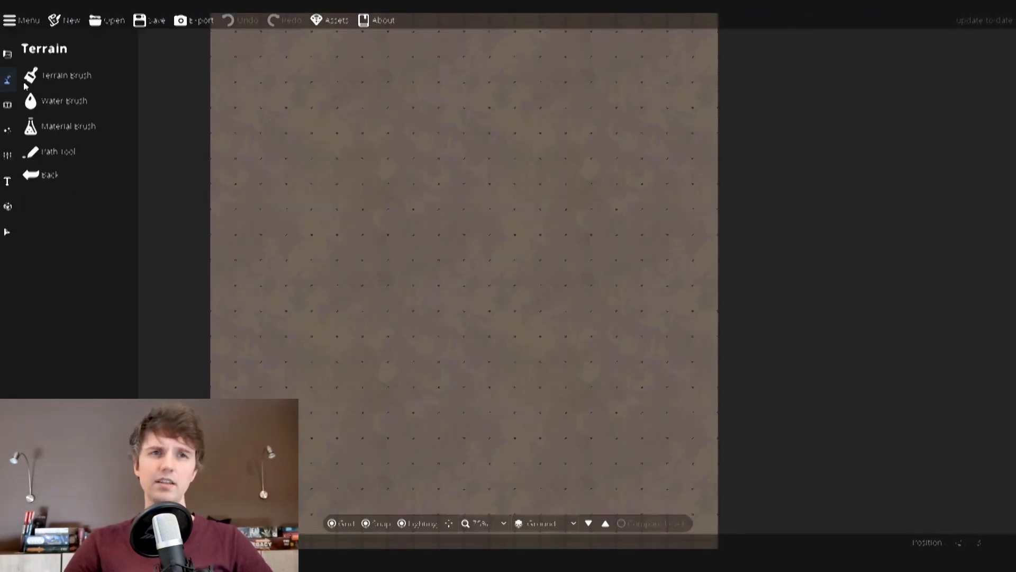
click(57, 72)
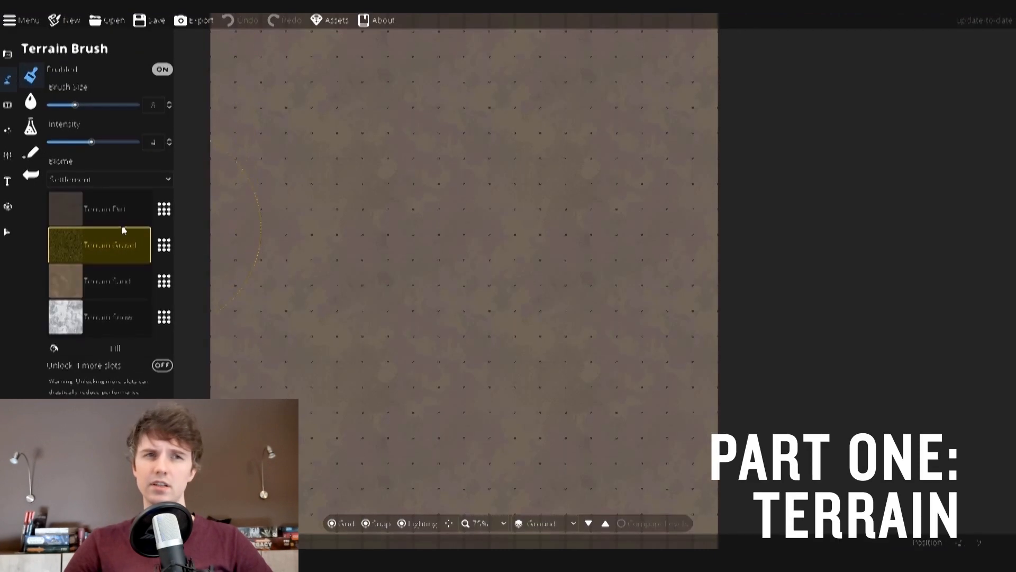
click(165, 209)
scroll(236, 212, down, 5)
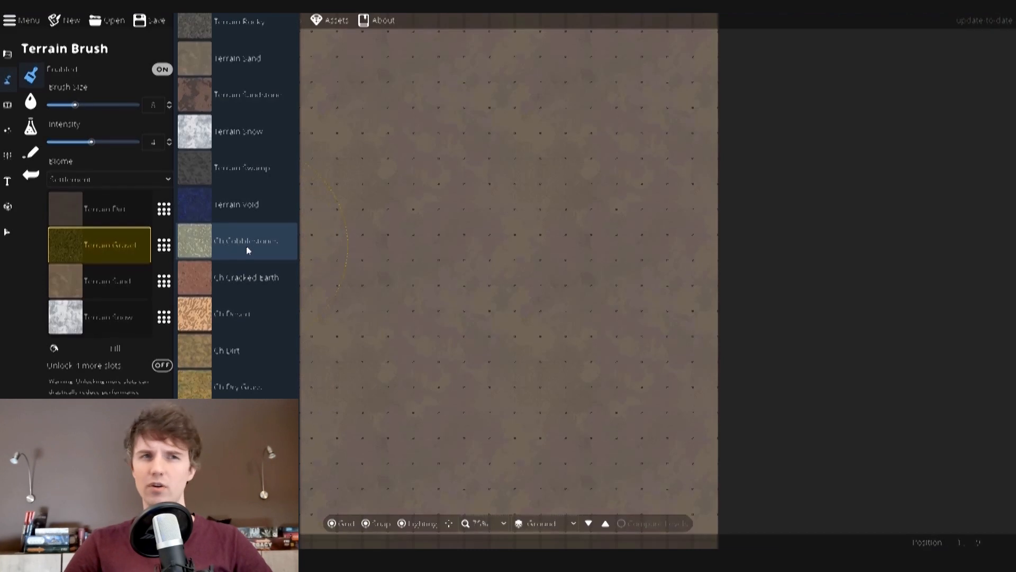
scroll(259, 370, down, 3)
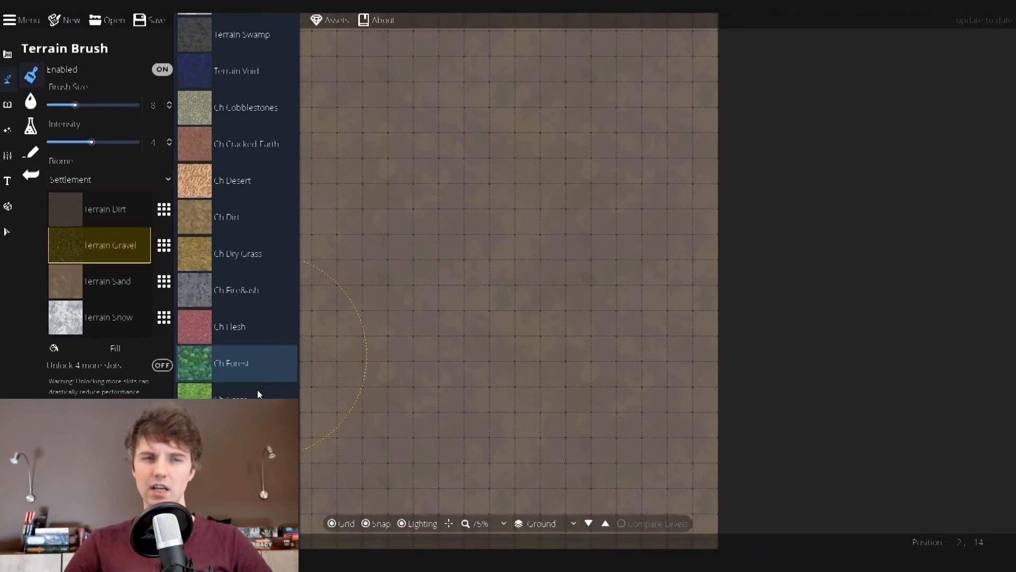
scroll(236, 212, up, 4)
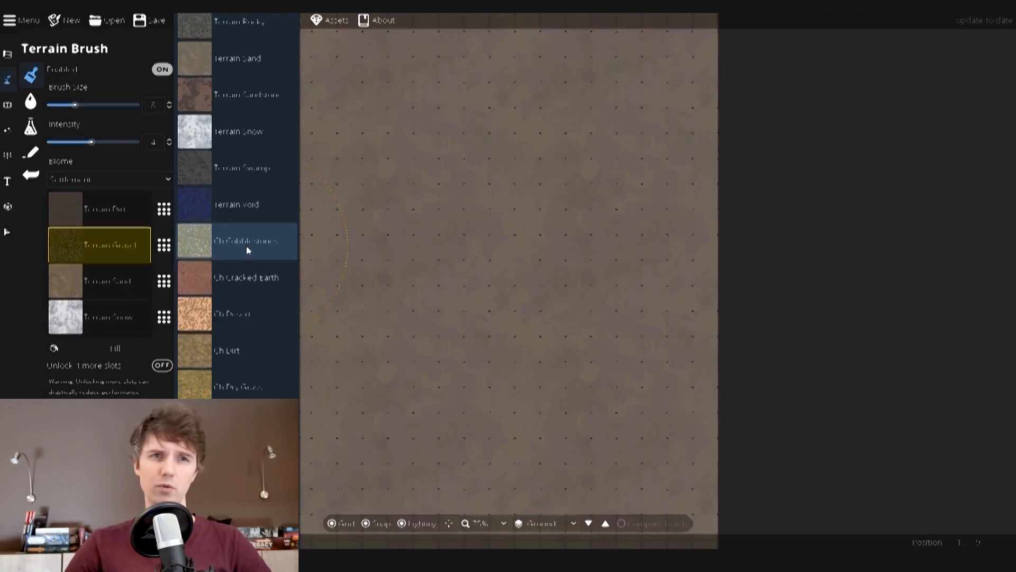
scroll(262, 381, down, 3)
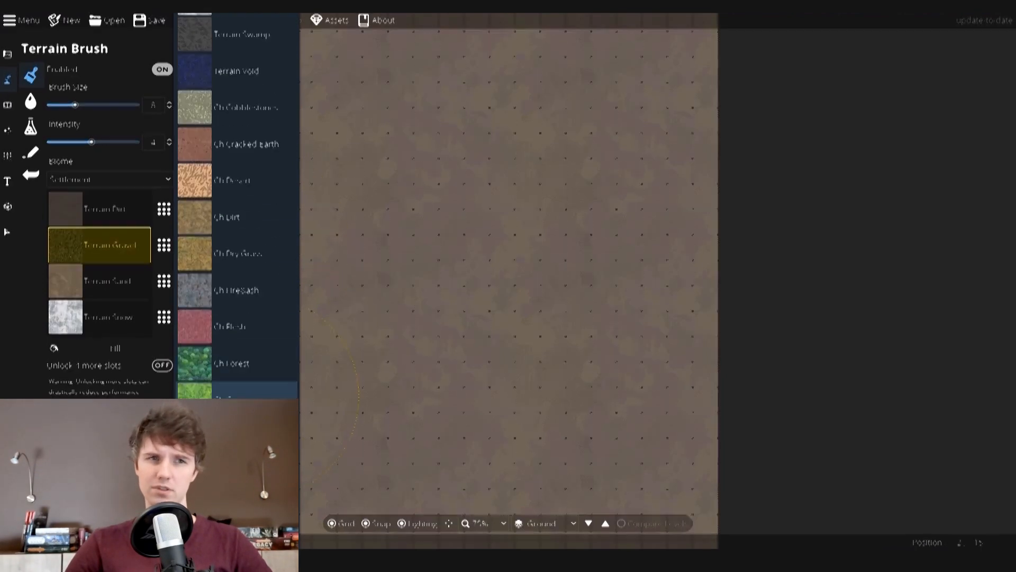
click(259, 394)
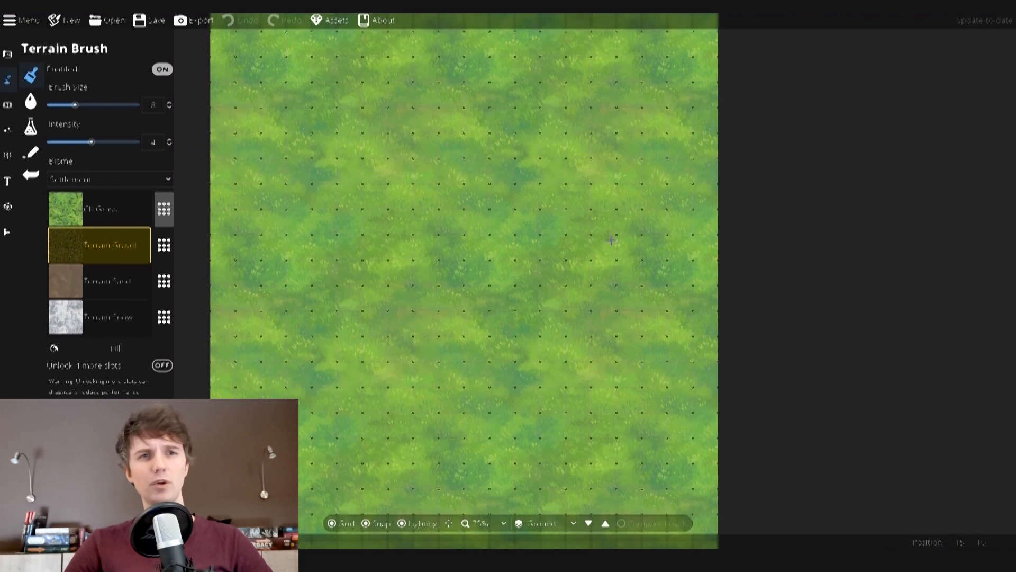
click(338, 524)
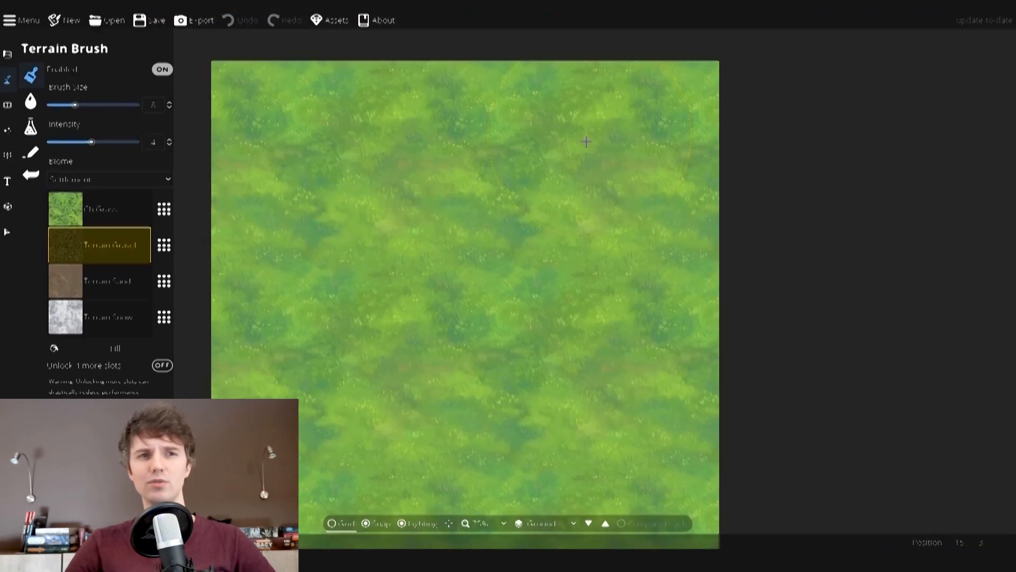
- Replace Terrain Gravel in the second terrain slot with Ch Dirt
click(164, 246)
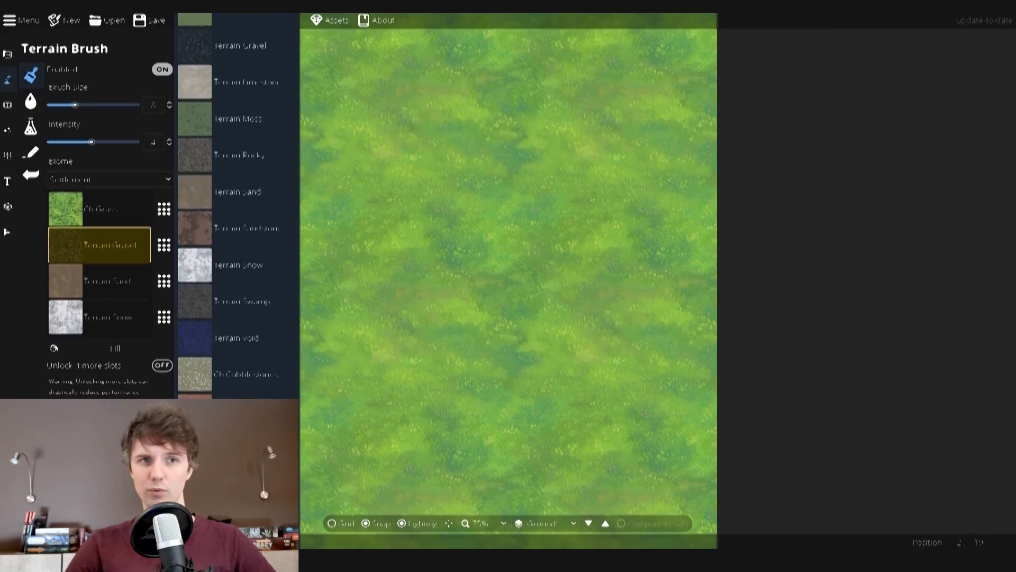
scroll(252, 367, down, 3)
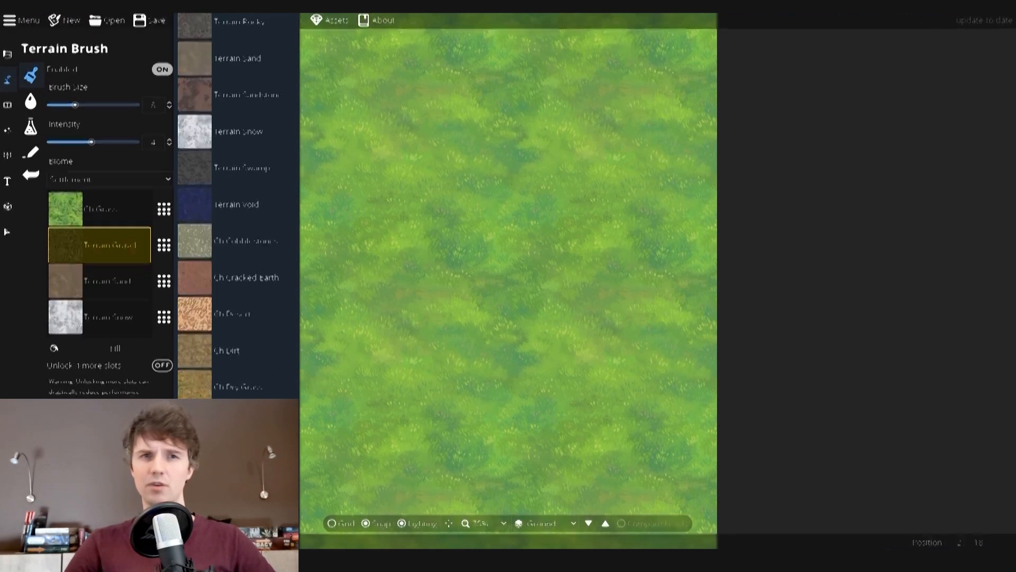
click(252, 366)
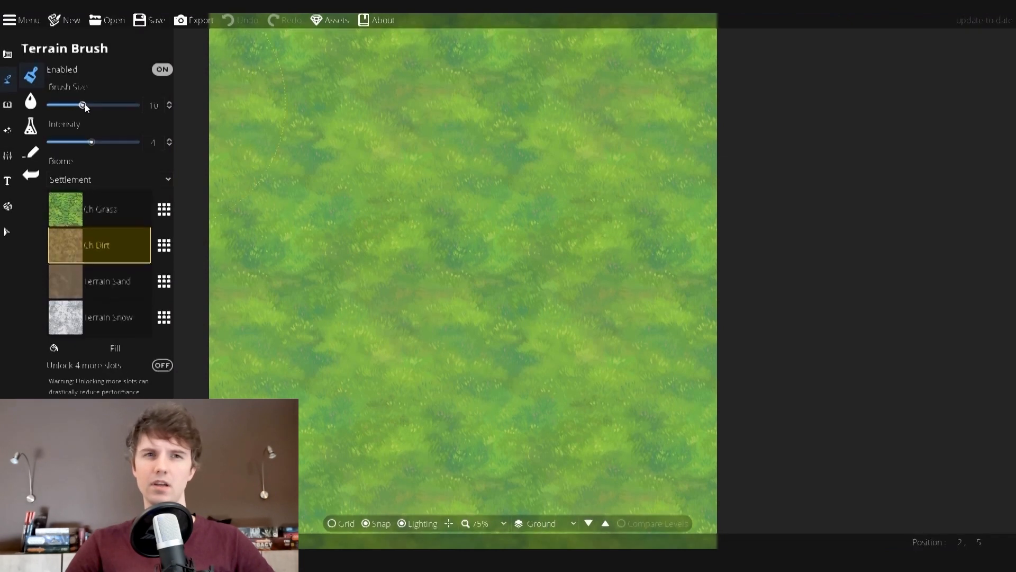
- Paint a diagonal Ch Dirt patch across the middle of the map with brush size 12 and intensity 1.7
drag(80, 144, 67, 142)
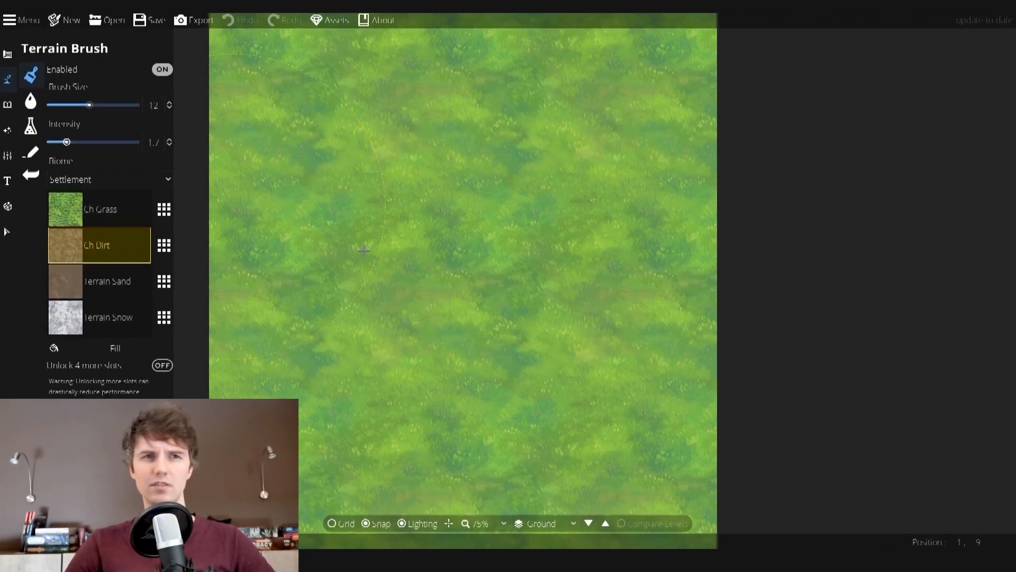
click(440, 286)
mouse_move(439, 286)
mouse_down()
mouse_move(450, 302)
mouse_move(391, 329)
mouse_up()
drag(355, 361, 304, 401)
mouse_move(456, 317)
mouse_down()
mouse_move(495, 248)
mouse_move(567, 190)
mouse_up()
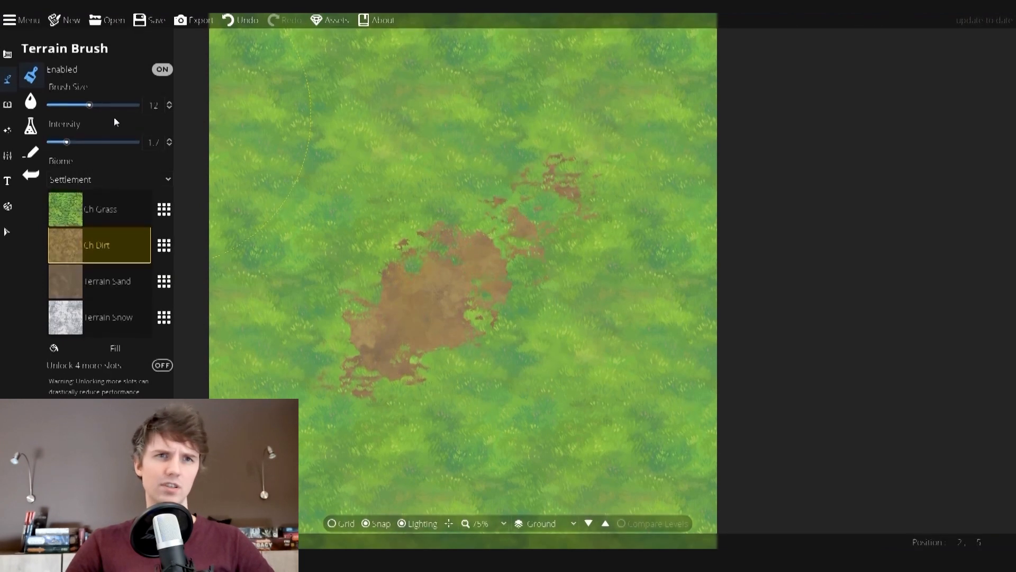
- Enlarge the dirt patch at brush intensity 3.9 and paint Ch Grass back over much of its lower part
drag(68, 142, 91, 142)
drag(508, 225, 466, 265)
mouse_move(419, 190)
mouse_down()
mouse_move(307, 154)
mouse_move(286, 187)
mouse_move(315, 234)
mouse_move(483, 296)
mouse_move(548, 307)
mouse_move(420, 353)
mouse_up()
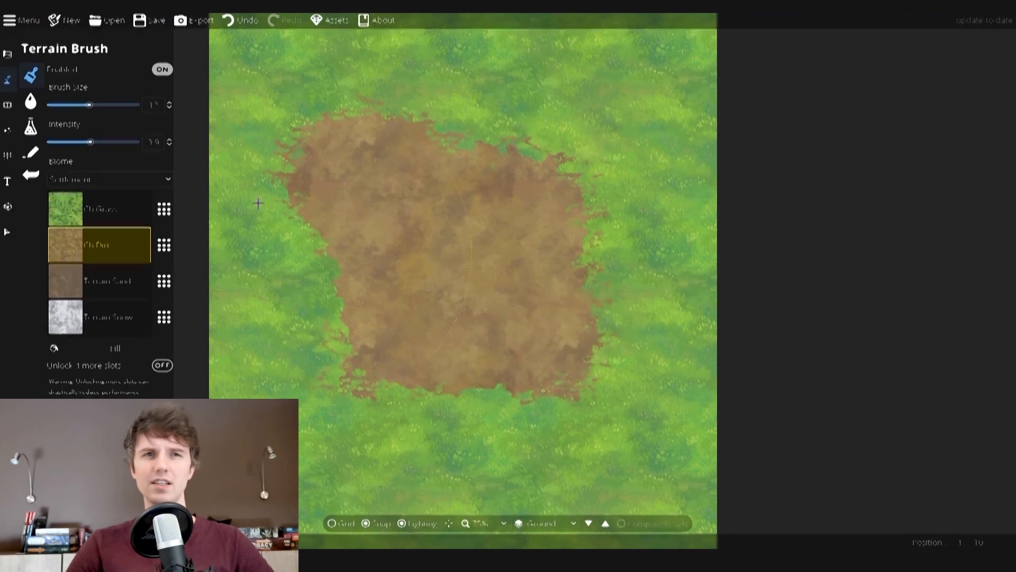
click(129, 217)
mouse_move(338, 175)
mouse_down()
mouse_move(371, 339)
mouse_move(502, 263)
mouse_move(508, 328)
mouse_move(551, 365)
mouse_up()
- Set the third terrain slot to Ch Cobblestones and paint a large patch in the map's lower-right area
click(125, 281)
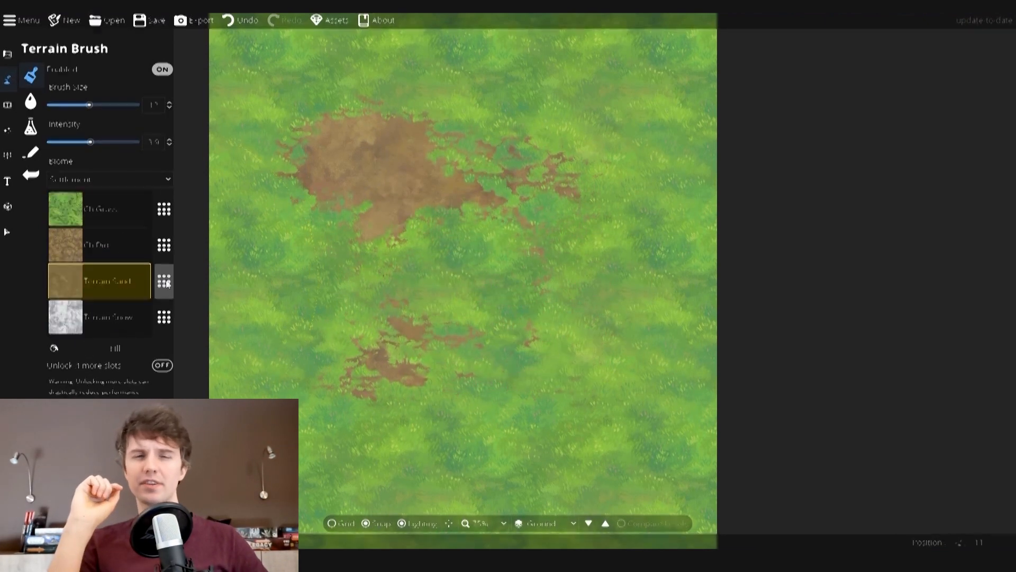
click(165, 283)
scroll(263, 383, down, 3)
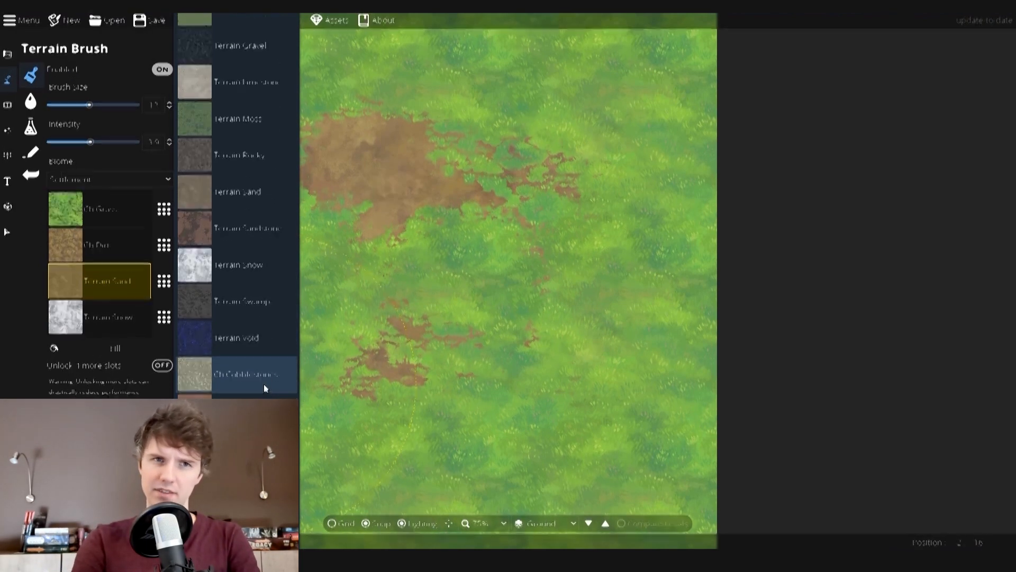
click(264, 386)
mouse_move(617, 356)
mouse_down()
mouse_move(616, 385)
mouse_move(586, 415)
mouse_move(420, 447)
mouse_move(472, 446)
mouse_move(583, 354)
mouse_move(573, 399)
mouse_up()
- Paint a small cobblestone path over the upper-left dirt patch with brush size 6
click(68, 105)
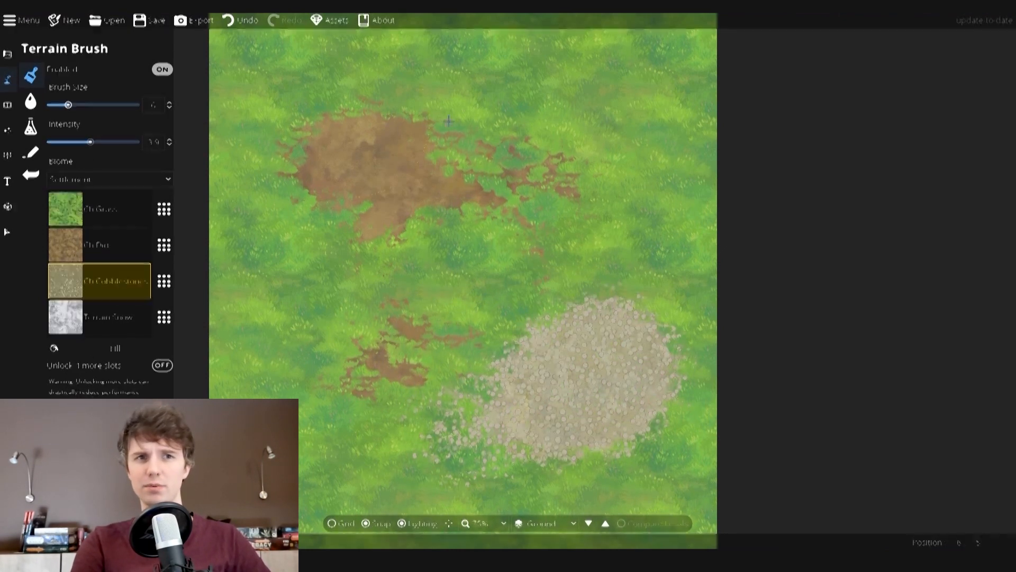
drag(389, 169, 352, 164)
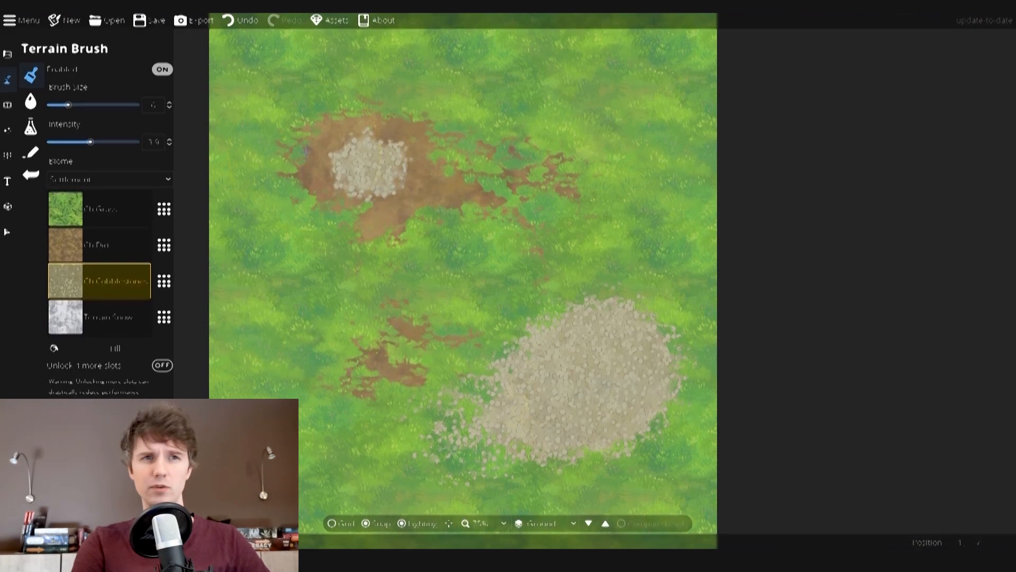
drag(418, 218, 450, 238)
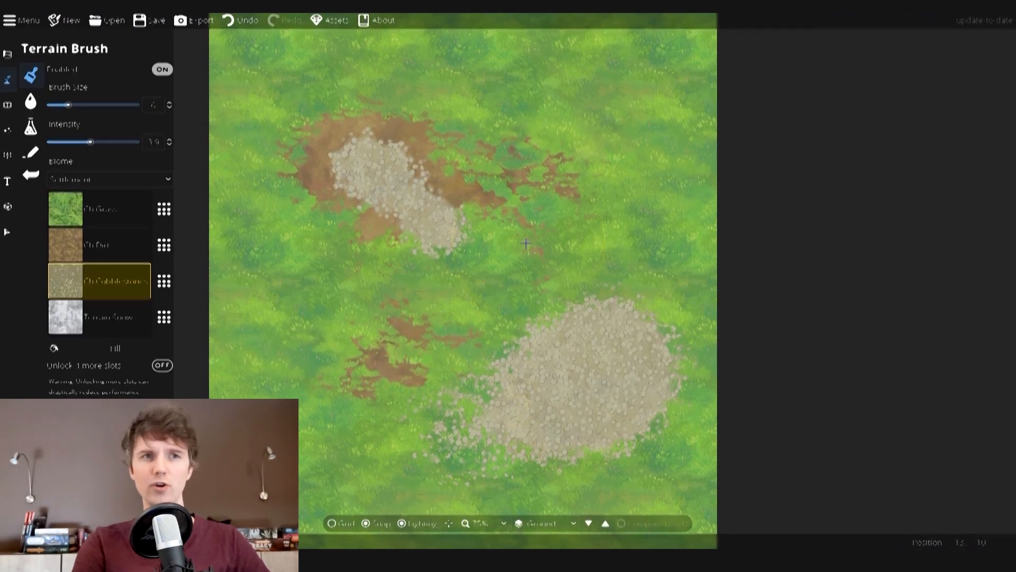
- Paint a patch above the large cobblestone area with the fourth terrain slot and set that slot to Ch Moss
click(89, 323)
scroll(297, 397, down, 5)
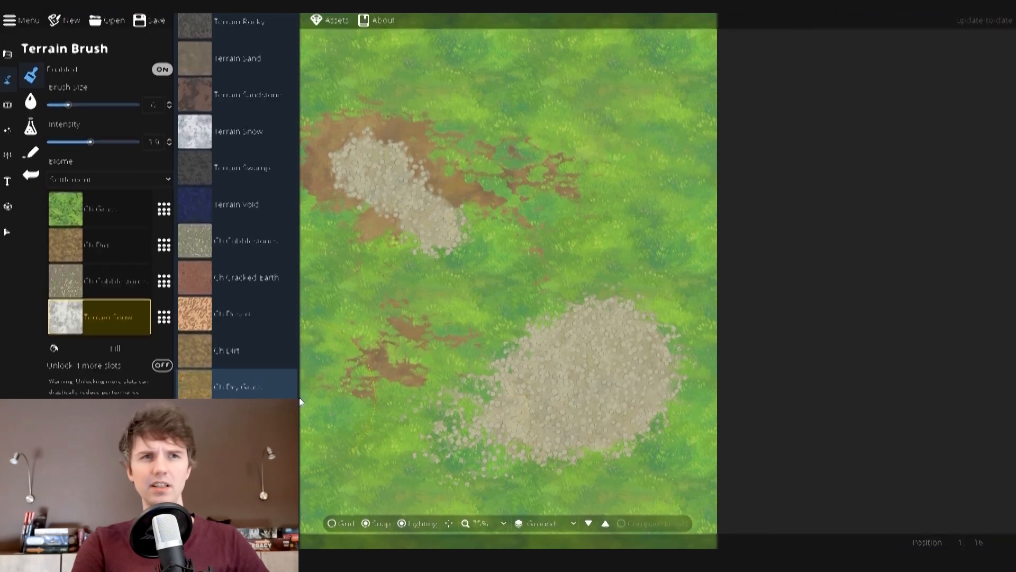
click(267, 391)
mouse_move(656, 208)
mouse_down()
mouse_move(713, 274)
mouse_move(573, 268)
mouse_move(511, 284)
mouse_move(564, 227)
mouse_move(608, 218)
mouse_move(633, 120)
mouse_up()
click(142, 329)
scroll(226, 374, down, 6)
click(227, 373)
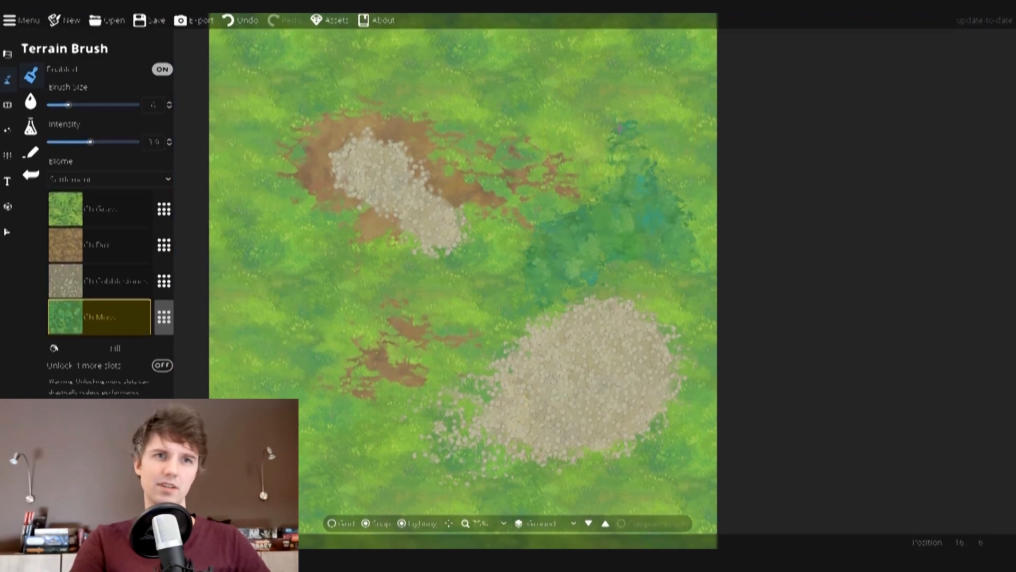
- Extend the moss in the map's upper-right area and paint more along its left edge, raising the brush size to 8
mouse_move(605, 152)
mouse_down()
mouse_move(536, 96)
mouse_move(627, 74)
mouse_move(698, 118)
mouse_move(700, 190)
mouse_up()
mouse_move(272, 333)
mouse_down()
mouse_move(231, 324)
mouse_move(193, 291)
mouse_move(214, 249)
mouse_up()
drag(68, 105, 75, 105)
mouse_move(238, 296)
mouse_down()
mouse_move(252, 275)
mouse_move(249, 319)
mouse_move(229, 347)
mouse_up()
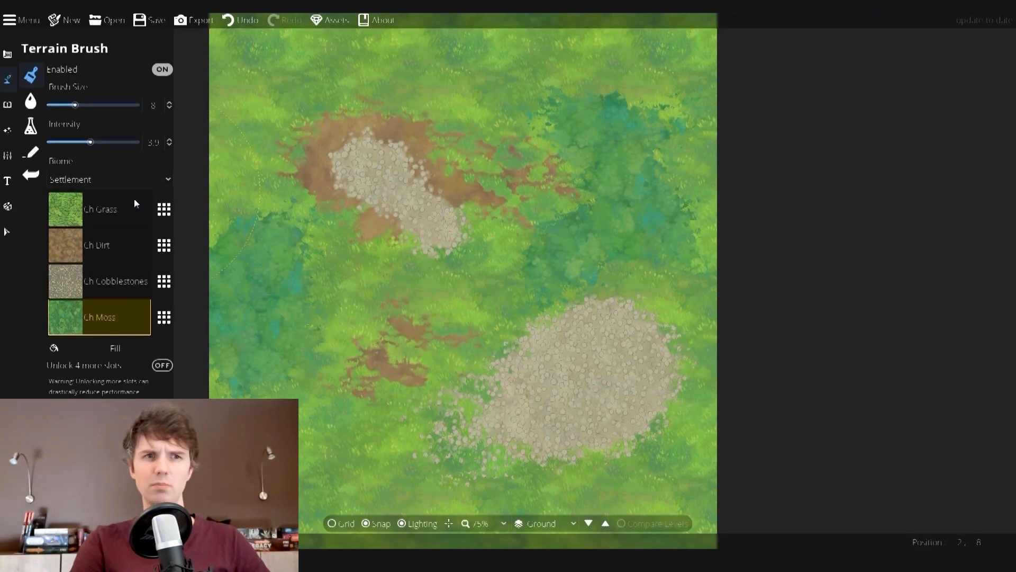
- Fill the whole map with the Ch Grass terrain, clearing all painted patches
click(124, 209)
click(164, 210)
click(95, 211)
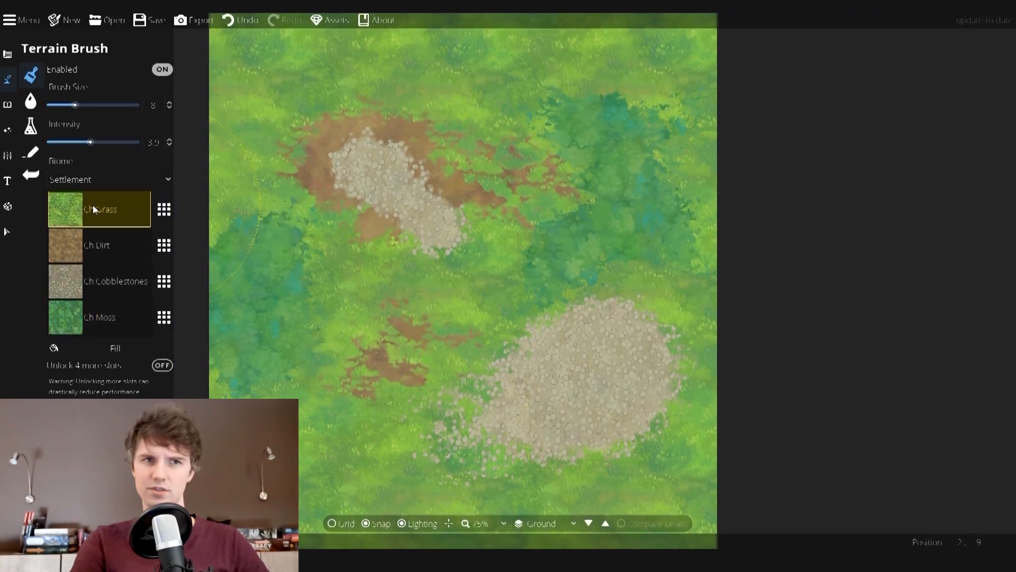
click(115, 349)
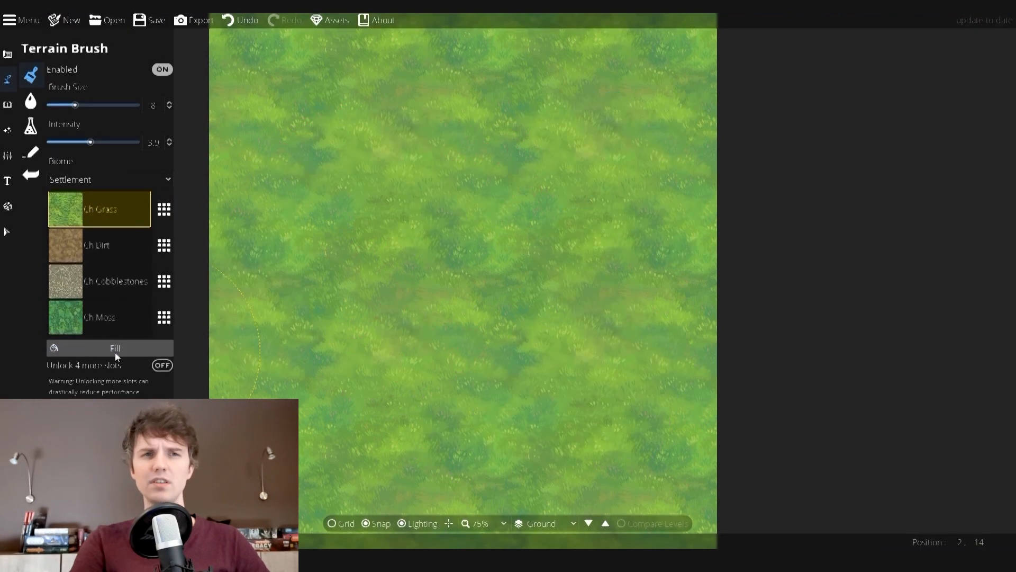
- Browse the terrain textures and set the first terrain slot to Ch Sandstone
click(164, 245)
scroll(224, 300, down, 5)
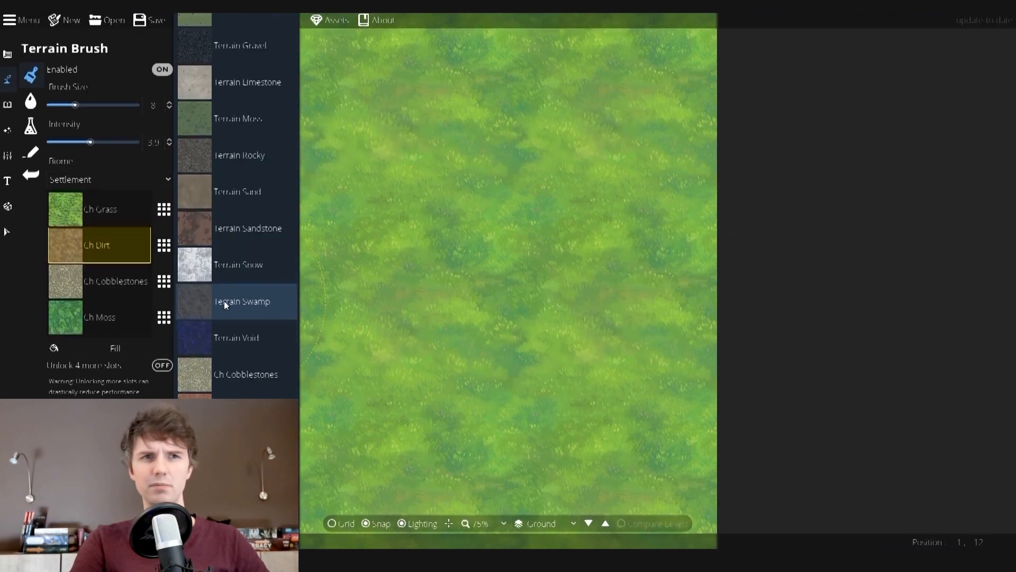
click(63, 175)
click(63, 175)
click(123, 208)
click(163, 210)
scroll(212, 350, up, 10)
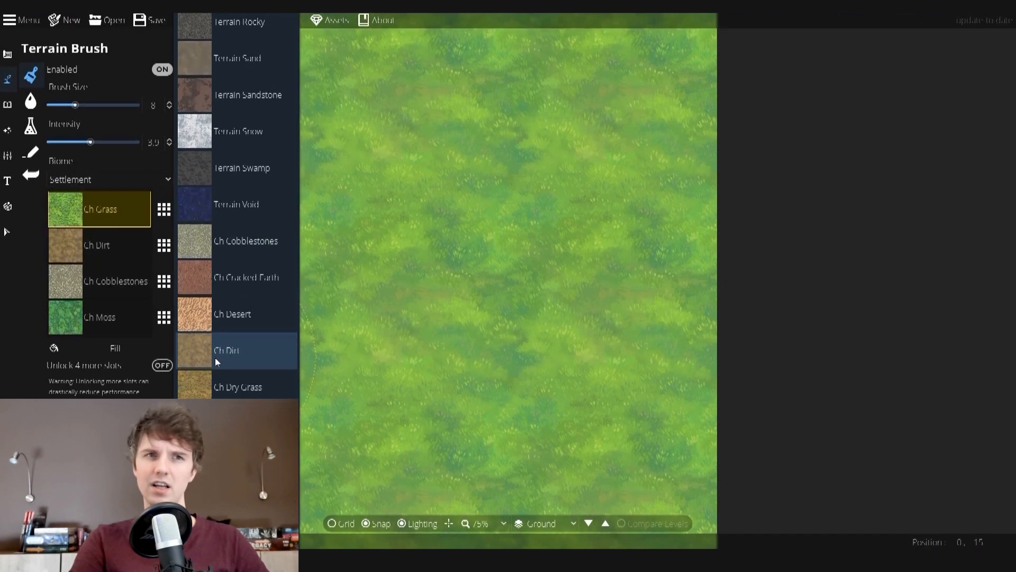
click(248, 454)
- Set the second terrain slot to Ch Cracked Earth, raise the brush size to 14 and paint a stroke across the map's upper middle
click(164, 245)
scroll(233, 312, down, 3)
click(254, 366)
click(96, 108)
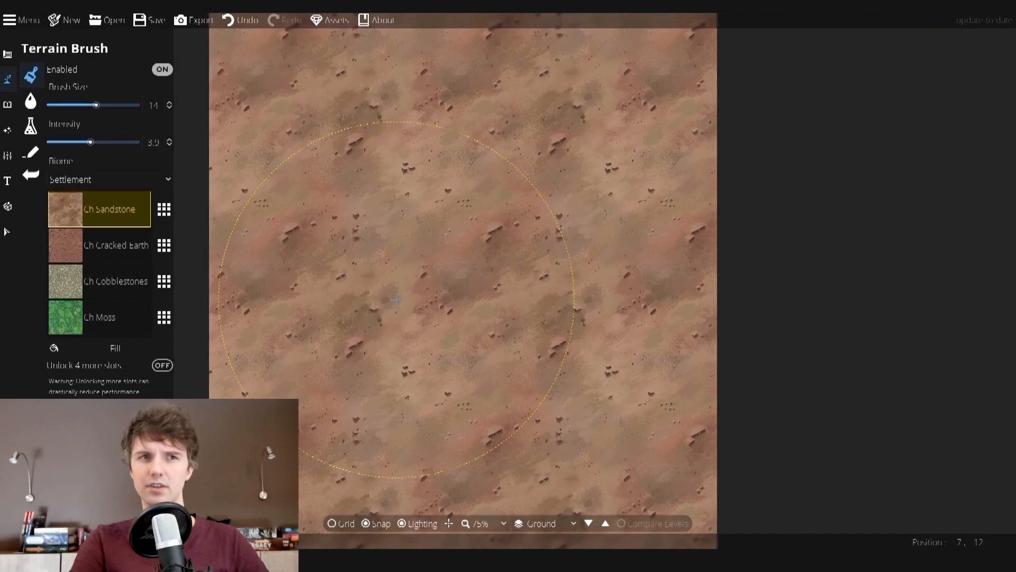
click(116, 245)
mouse_move(384, 245)
mouse_down()
mouse_move(513, 324)
mouse_move(726, 422)
mouse_move(683, 238)
mouse_move(608, 191)
mouse_move(445, 232)
mouse_up()
- Fill the whole map with Ch Sandstone and change that first terrain slot to Ch Flesh
click(117, 210)
click(114, 348)
click(164, 209)
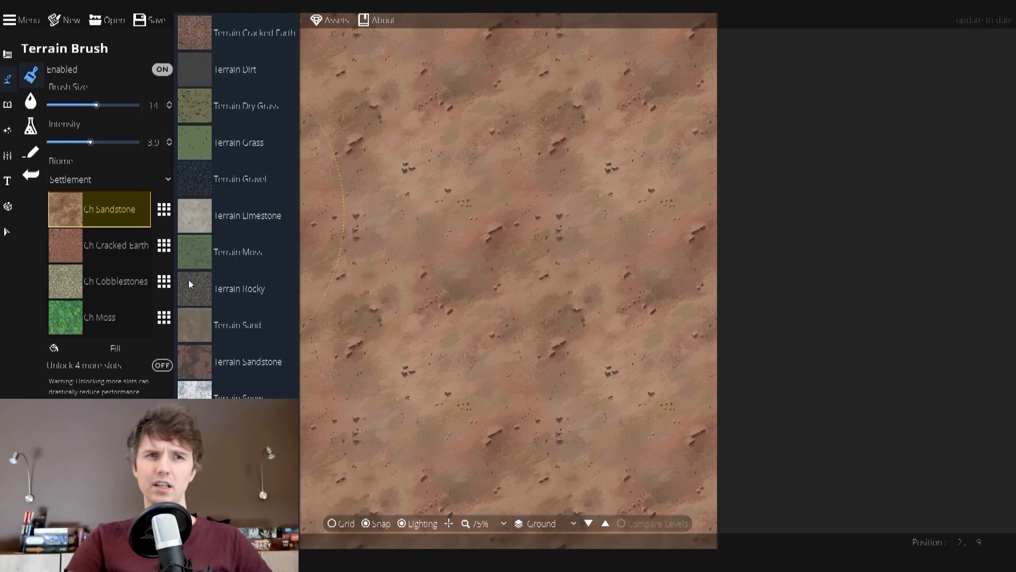
scroll(227, 276, down, 6)
click(249, 326)
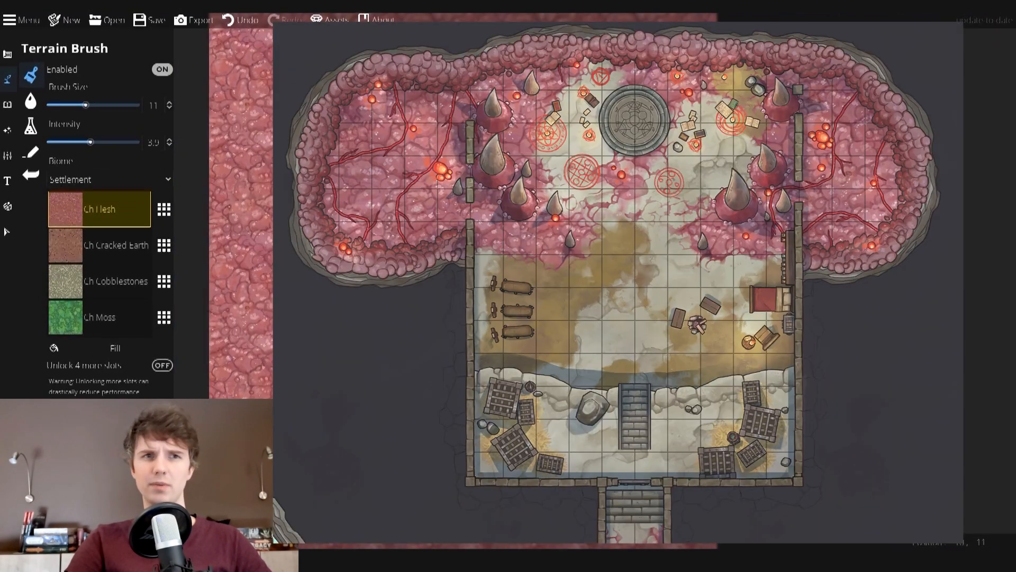
- Change the first terrain slot from Ch Flesh back to Ch Grass
scroll(375, 254, down, 2)
scroll(381, 254, up, 3)
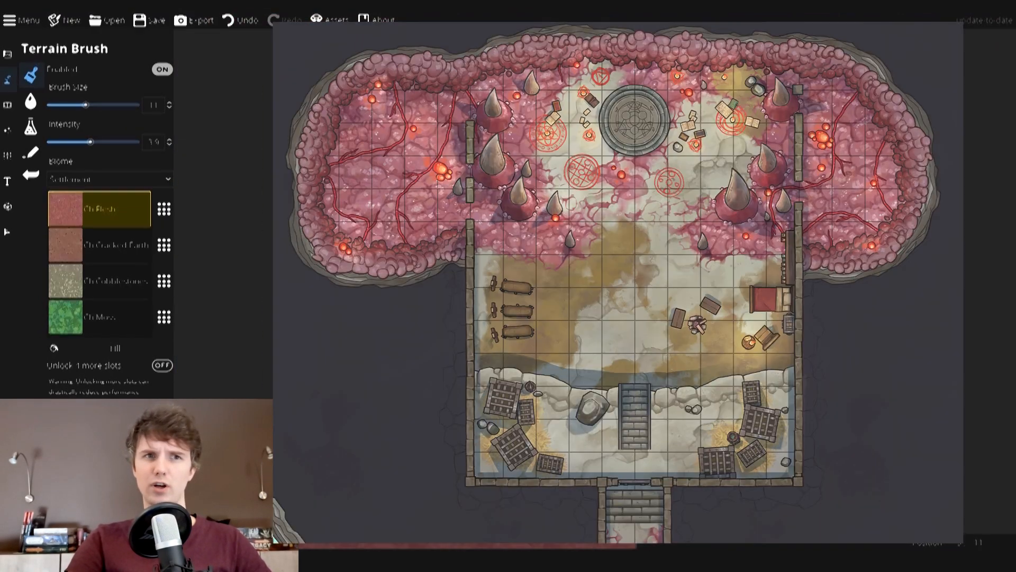
click(164, 209)
scroll(239, 318, down, 5)
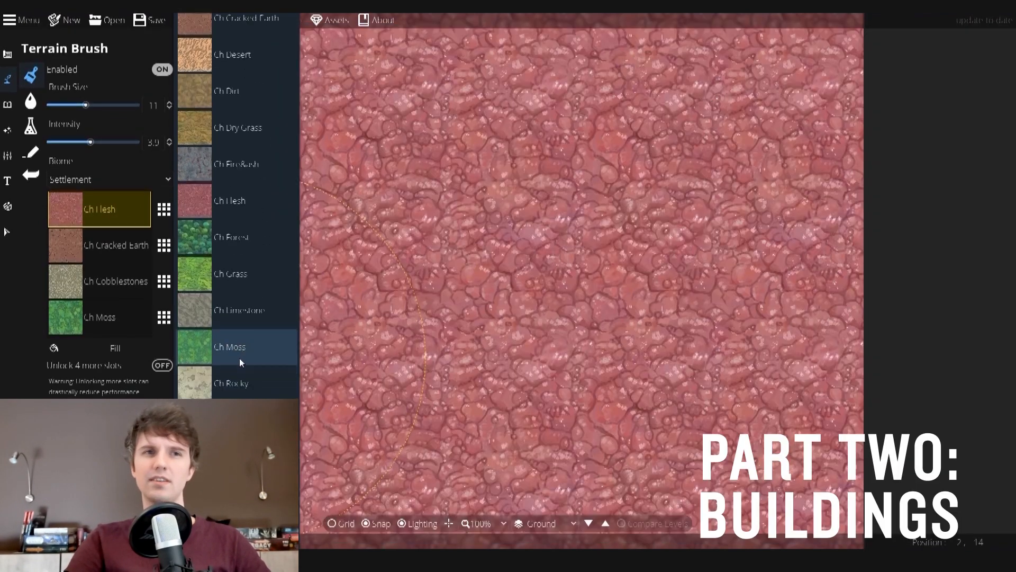
click(239, 348)
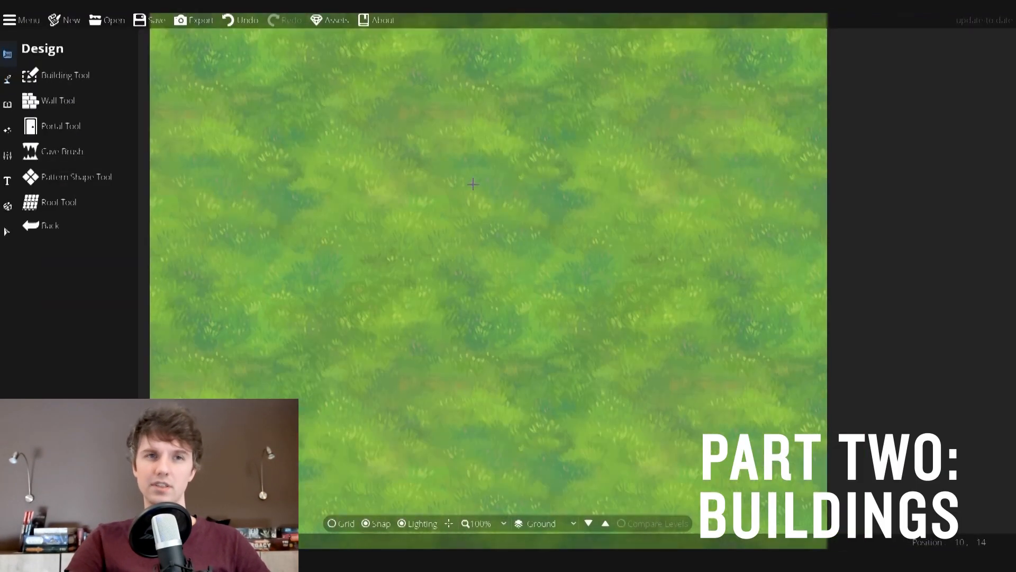
- Draw a square building about 10 by 10 squares with a dark wooden plank floor using the Building Tool
click(68, 73)
scroll(166, 189, down, 3)
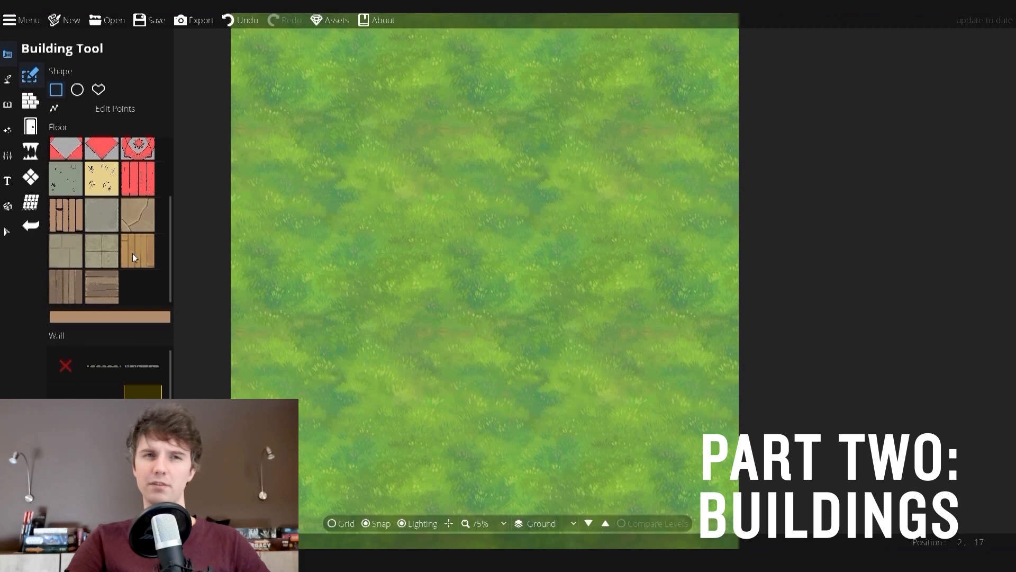
click(82, 292)
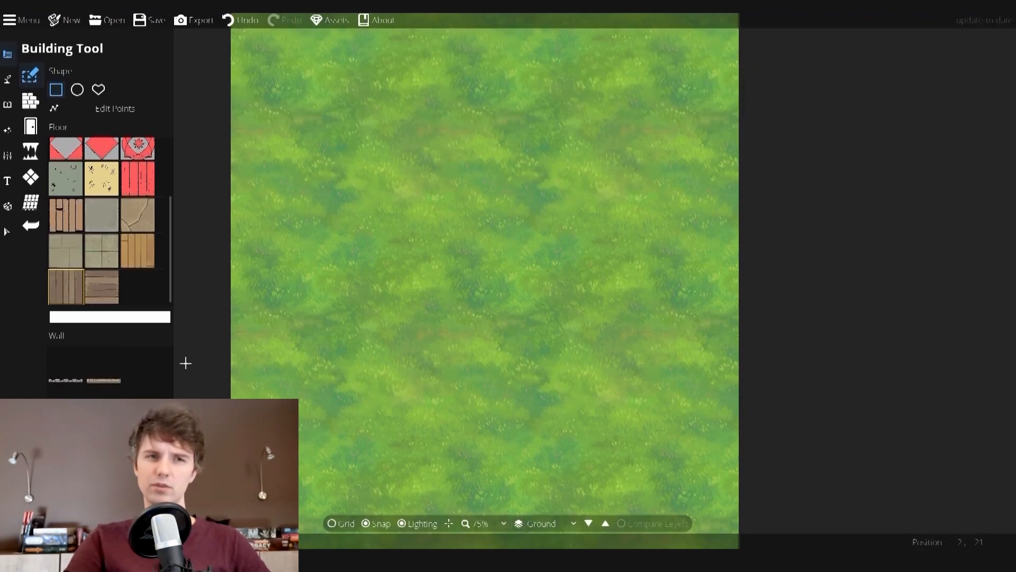
drag(383, 181, 576, 361)
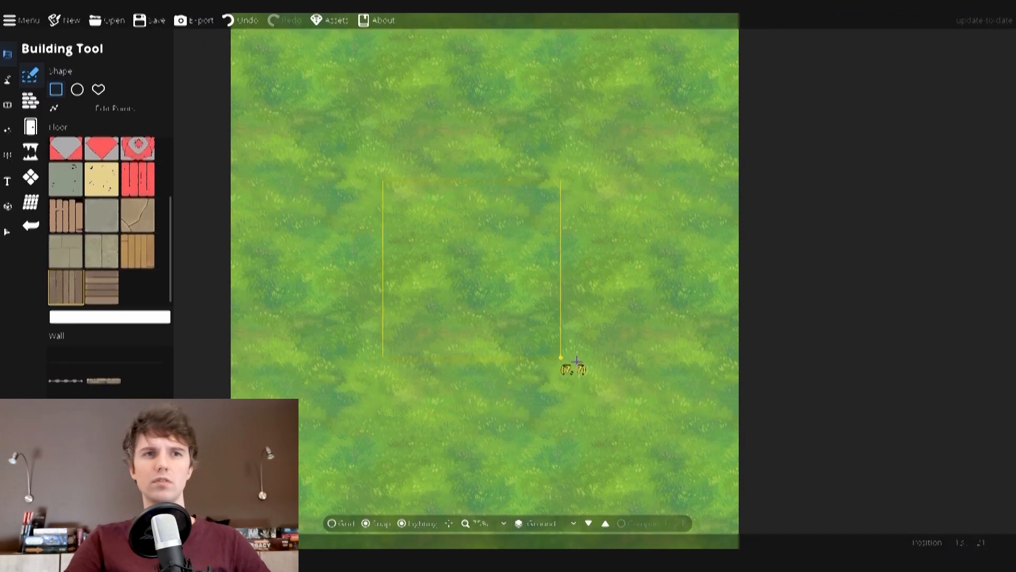
drag(624, 430, 625, 430)
scroll(466, 246, up, 3)
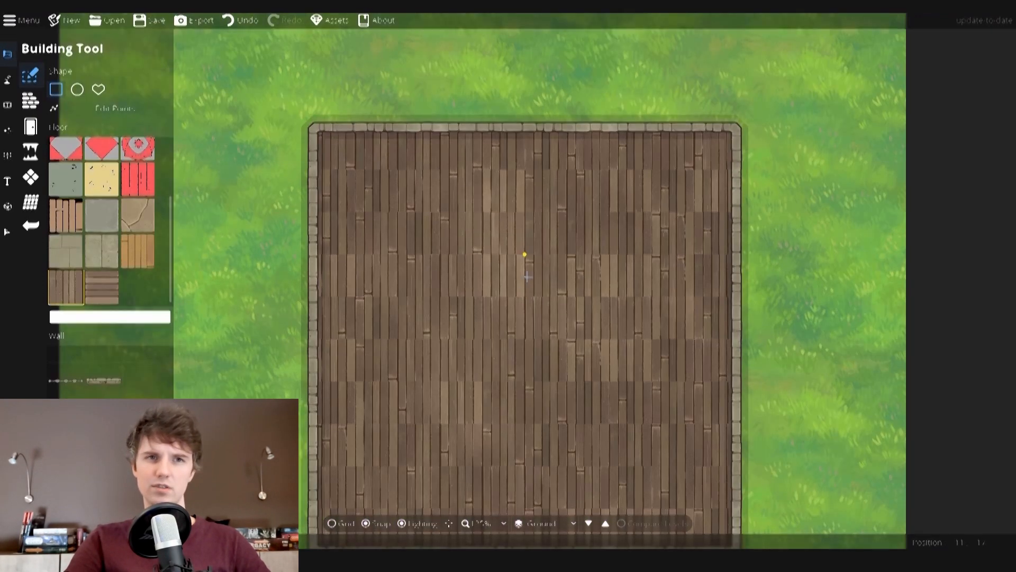
- Turn off snapping and the grid, and select the dark wooden plank floor for the Building Tool
click(390, 524)
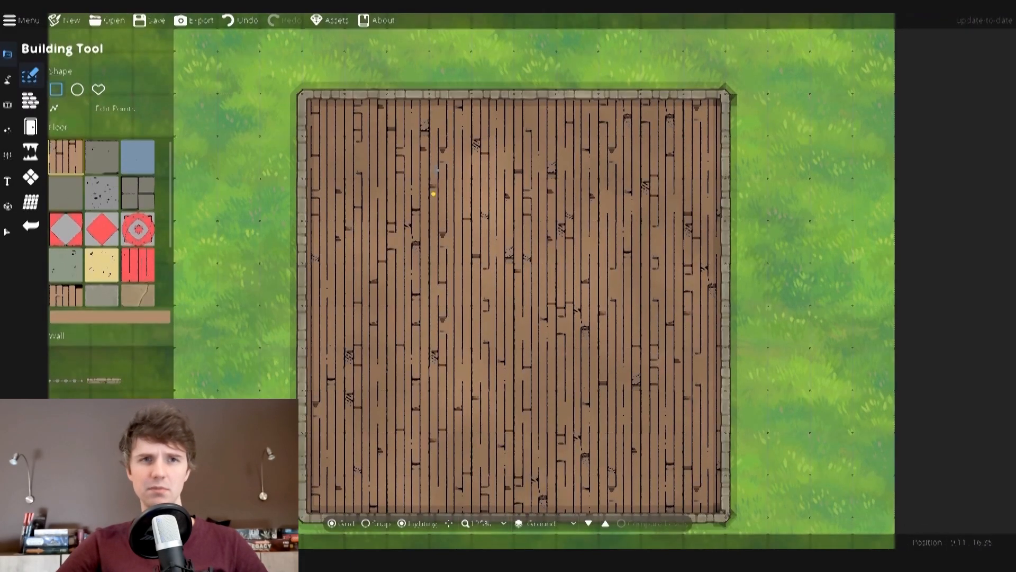
click(334, 523)
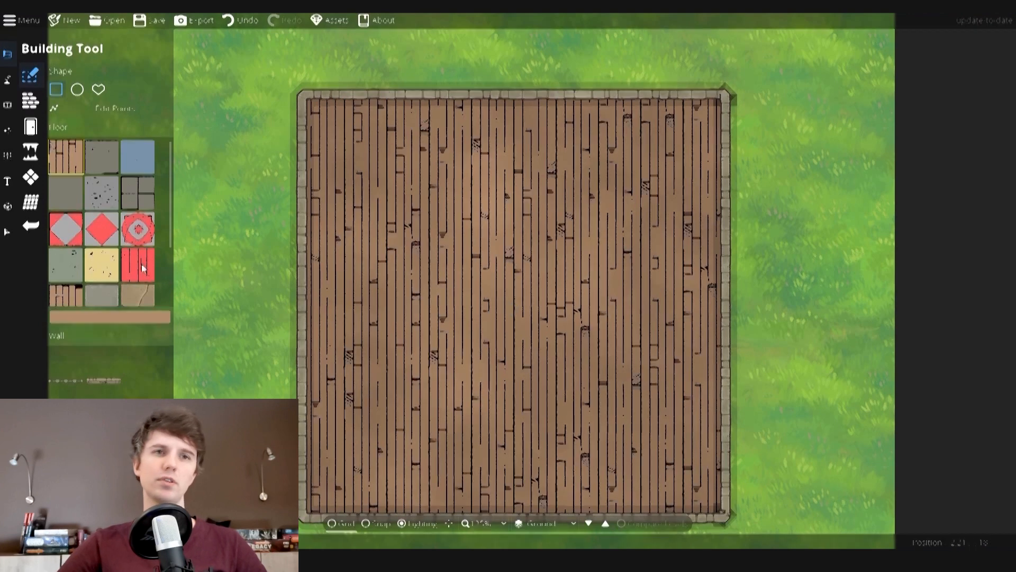
scroll(113, 259, down, 2)
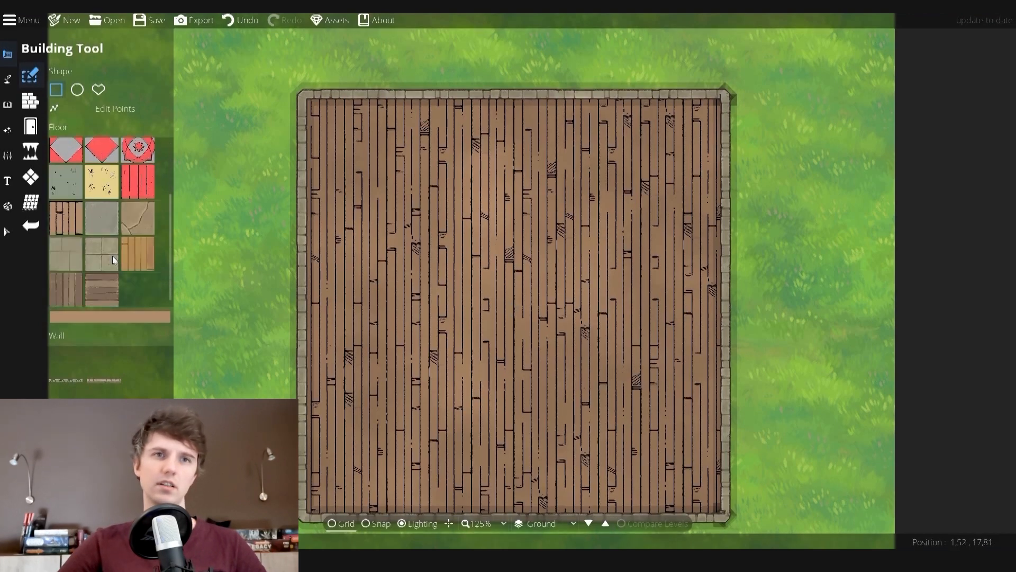
click(76, 292)
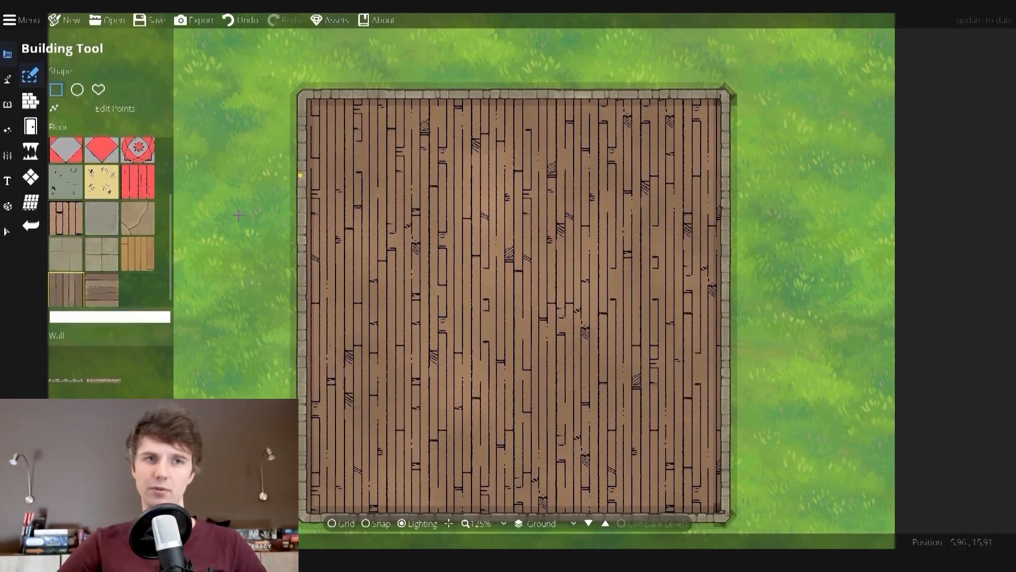
- Undo the placed buildings to return the map to bare grass
click(7, 231)
key(ctrl+z)
key(ctrl+z)
- Turn snapping and the grid on and choose the brownish-grey stone block wall style for the Wall Tool
click(8, 105)
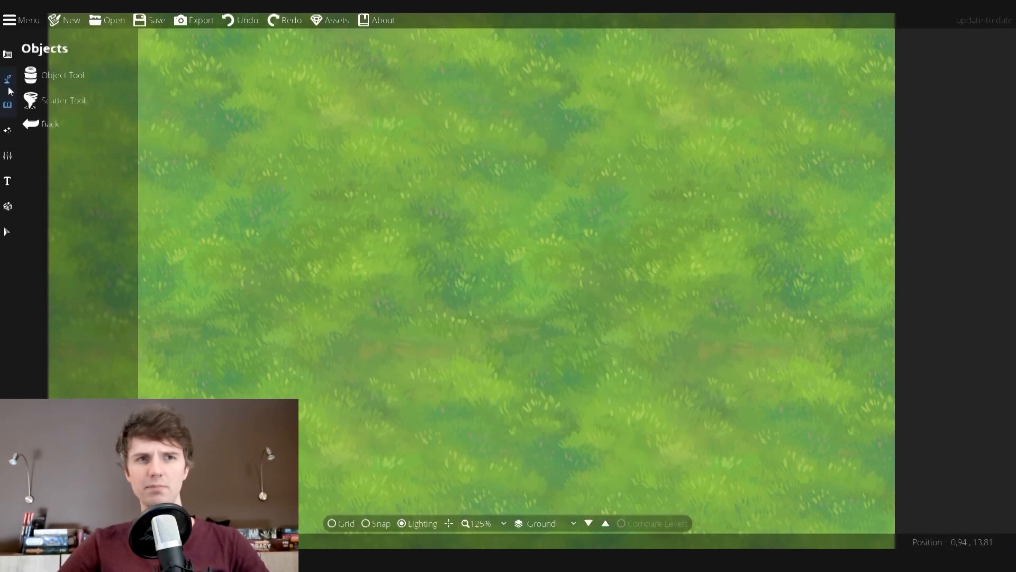
click(45, 105)
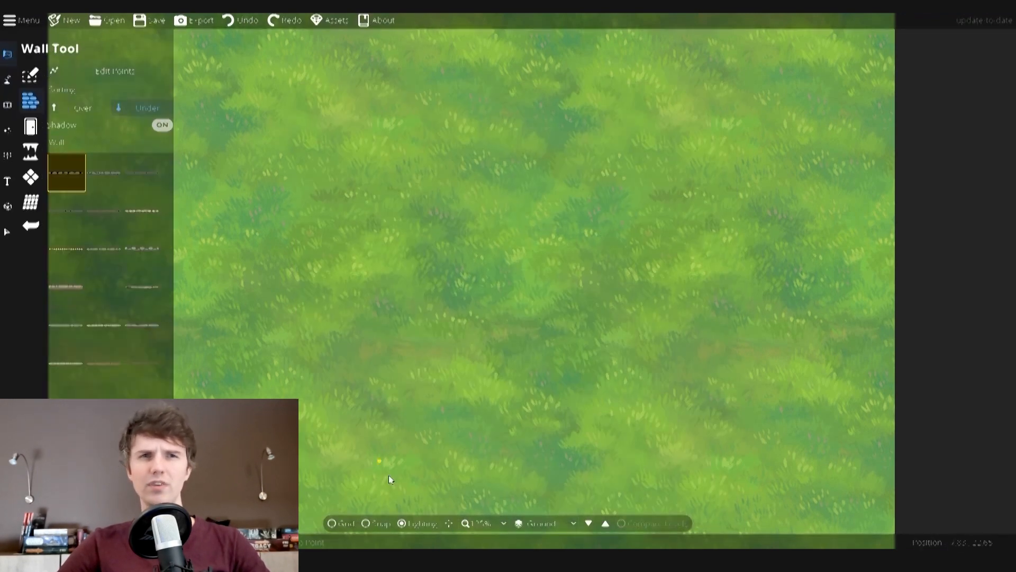
click(371, 524)
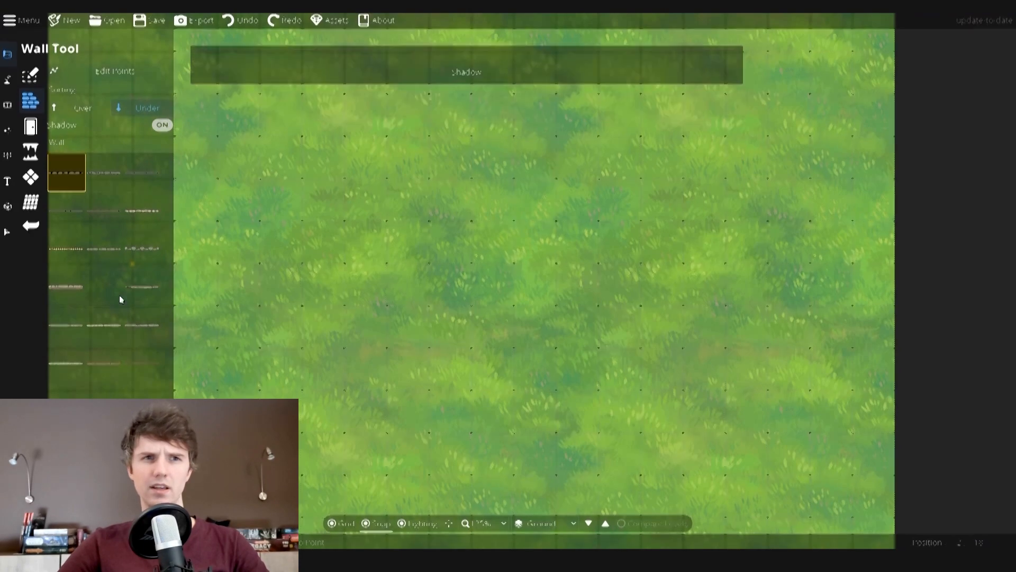
click(105, 335)
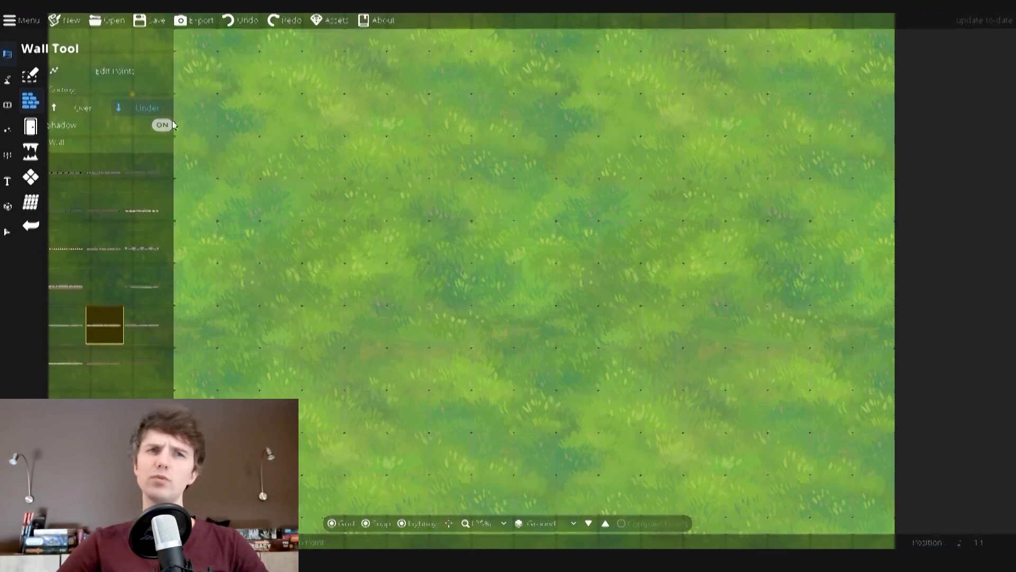
- Draw a closed rectangular wall about 7 by 6 squares in the middle of the map
click(344, 391)
click(642, 392)
click(641, 138)
click(345, 138)
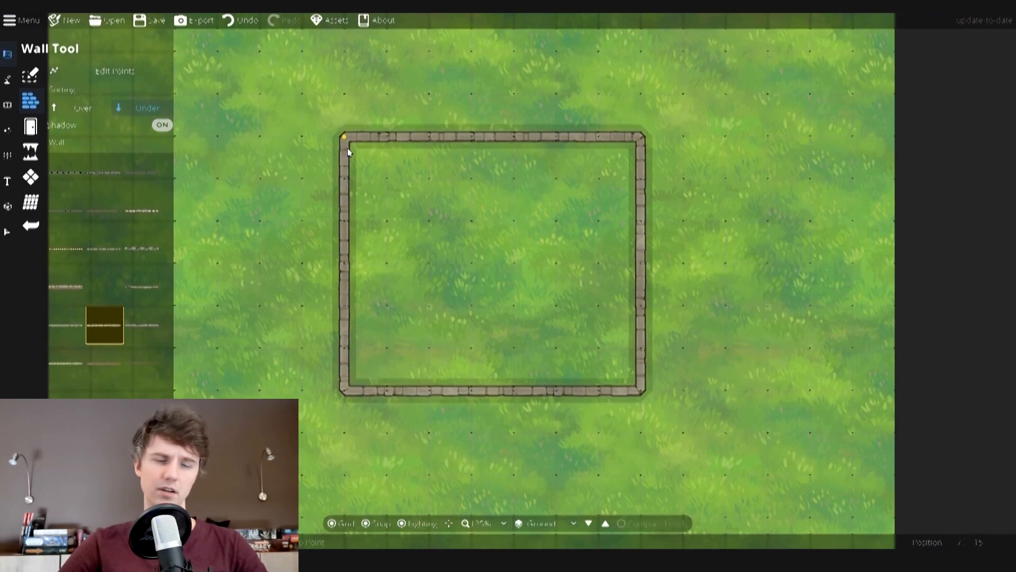
- Select the rectangular wall and turn off its shadow
scroll(503, 330, up, 1)
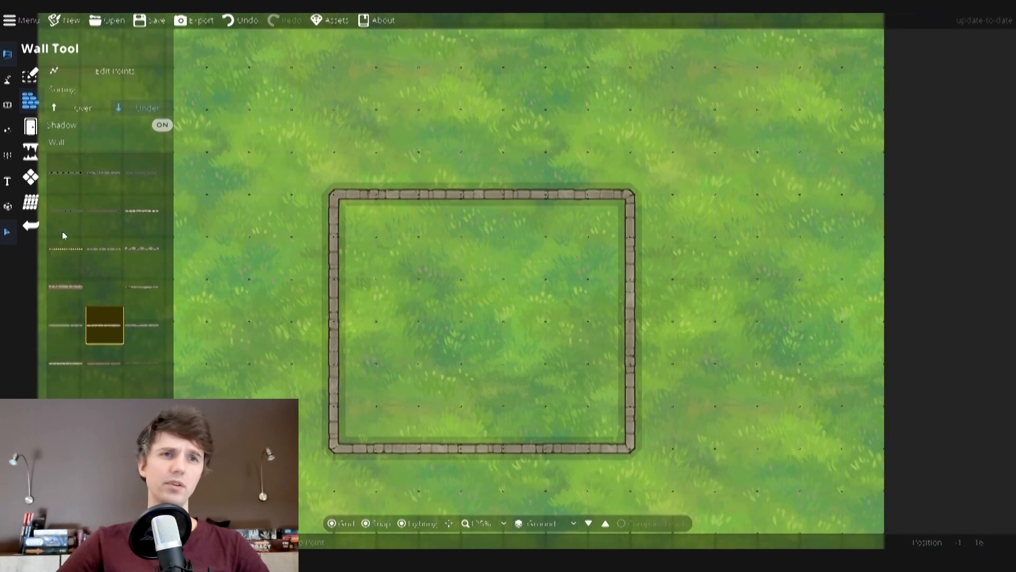
click(6, 231)
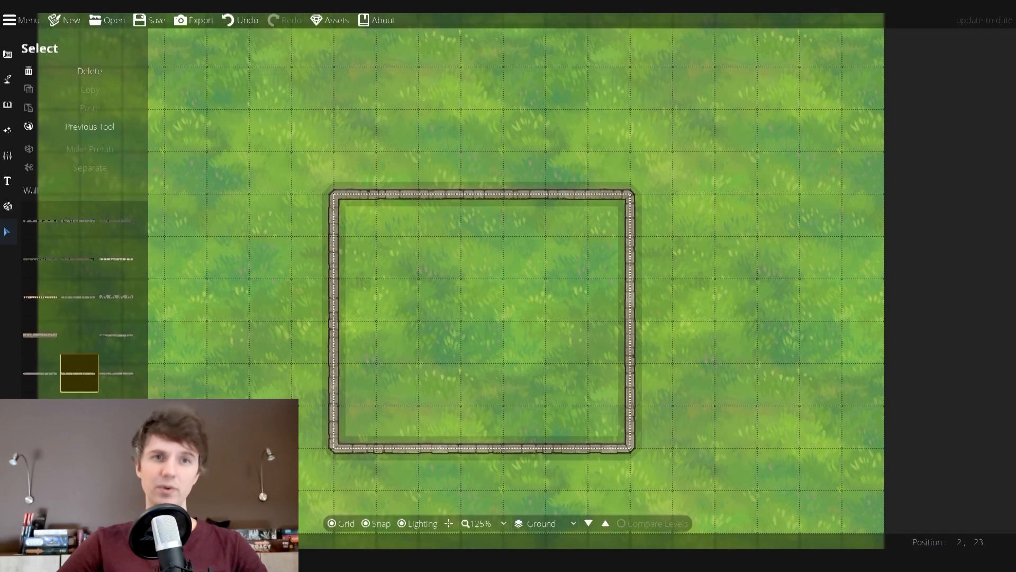
click(239, 379)
- Cover the entire area inside the walls with the dark wooden plank pattern using the Pattern Shape Tool
click(8, 79)
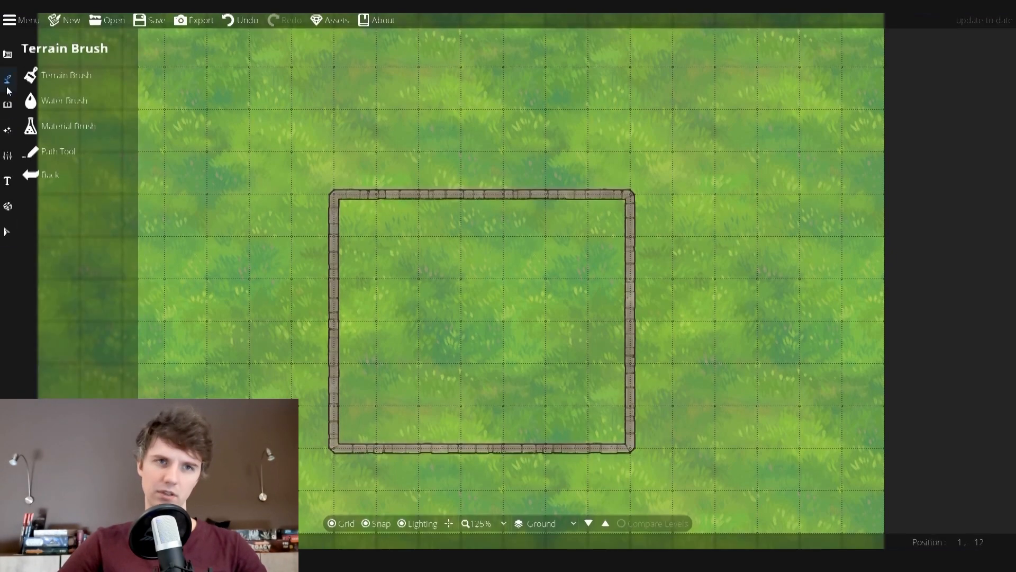
click(8, 104)
click(62, 172)
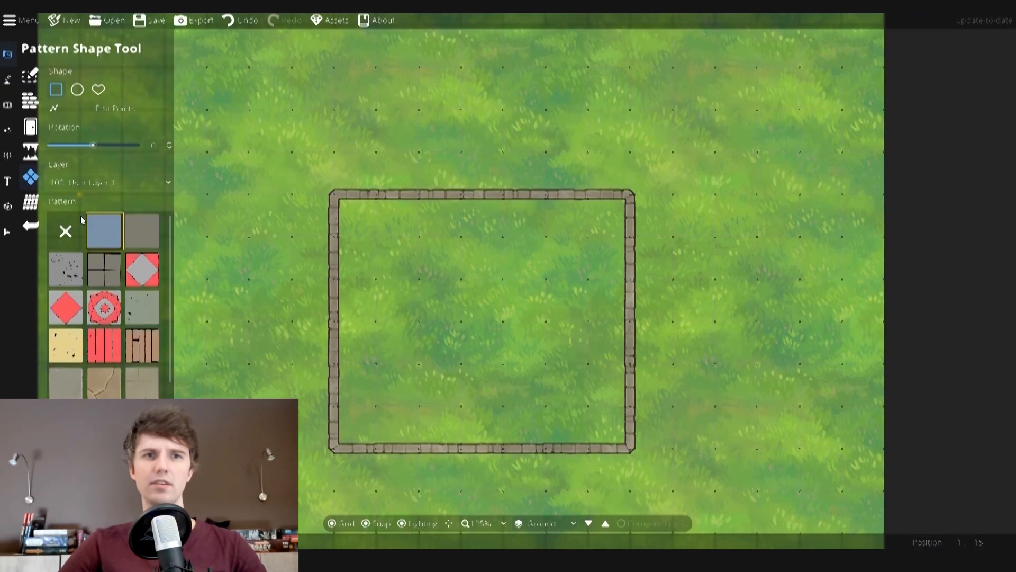
scroll(104, 307, down, 3)
click(141, 290)
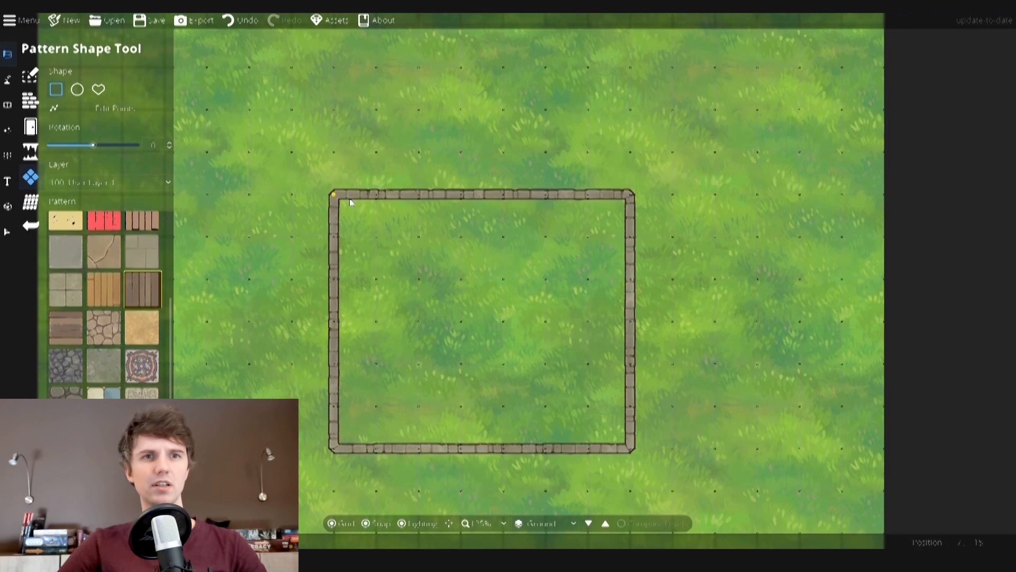
drag(335, 194, 649, 450)
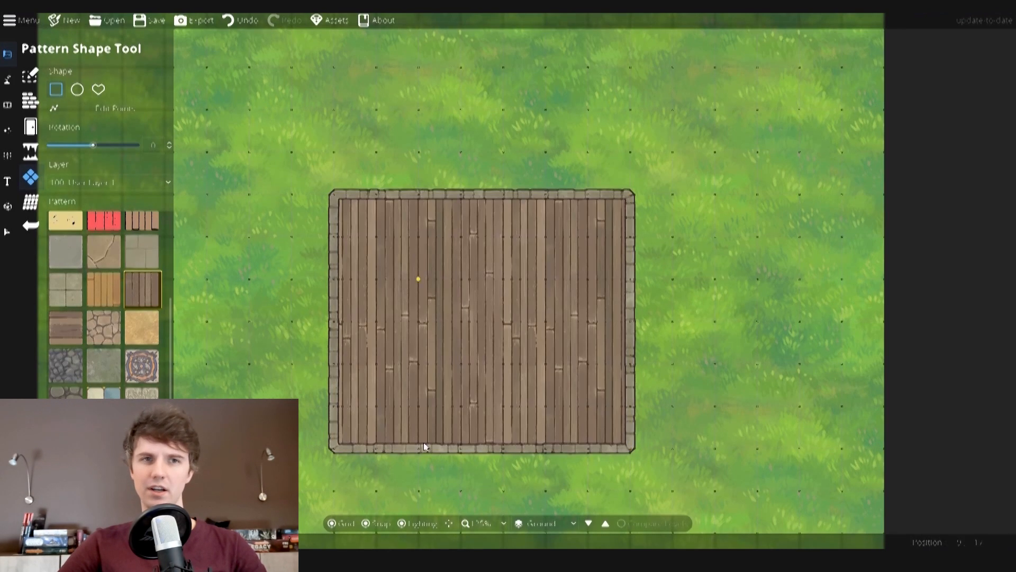
- Hide the grid, set the pattern rotation to 90 and lay a rotated plank rectangle in the room's upper-right corner
click(351, 524)
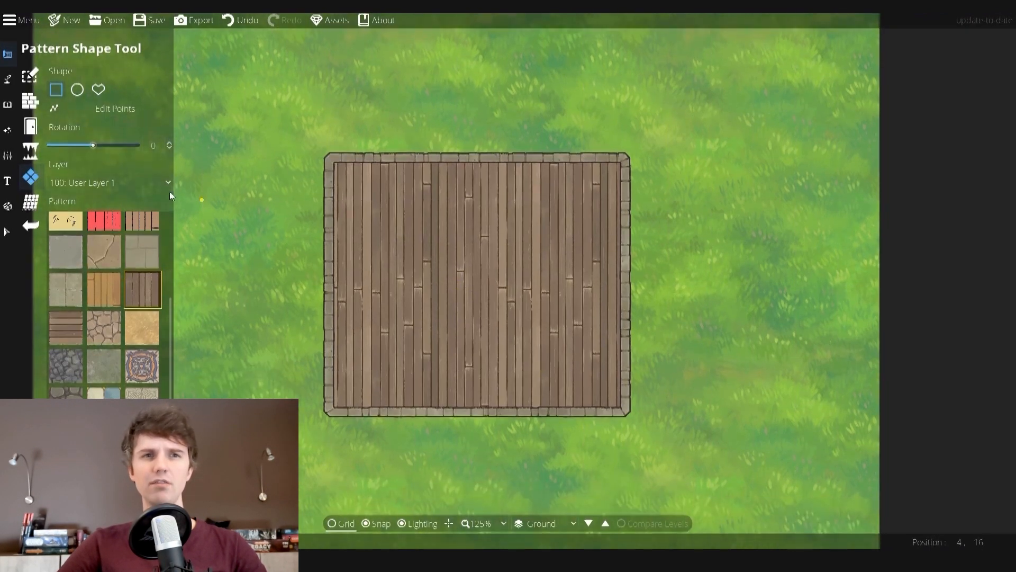
double_click(153, 145)
text(90)
drag(456, 161, 619, 327)
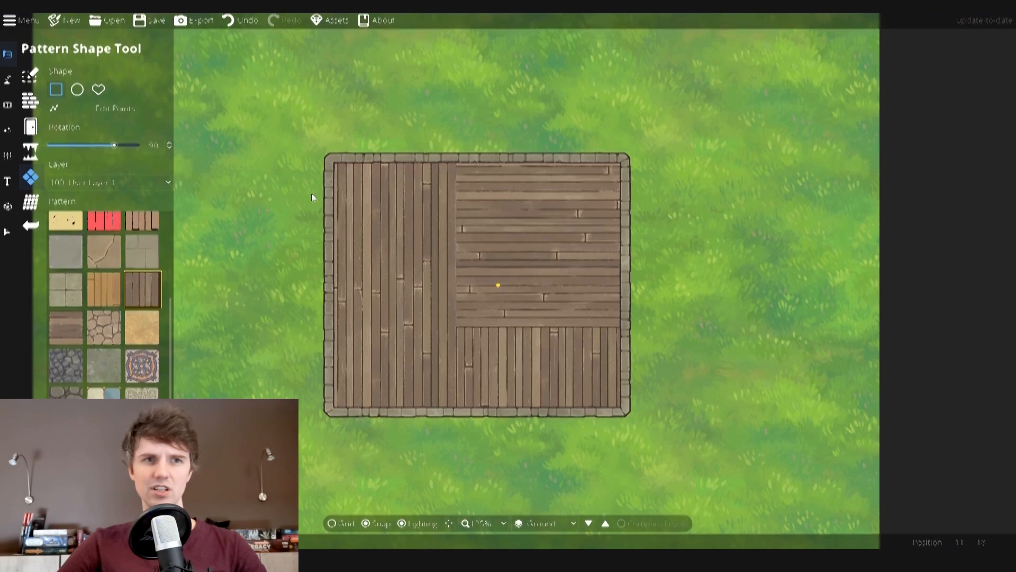
- Cover the room's floor with cracked stone tiles and lay a 3 by 3 blue-and-white checkered patch in its upper-left corner
click(67, 291)
drag(328, 157, 626, 412)
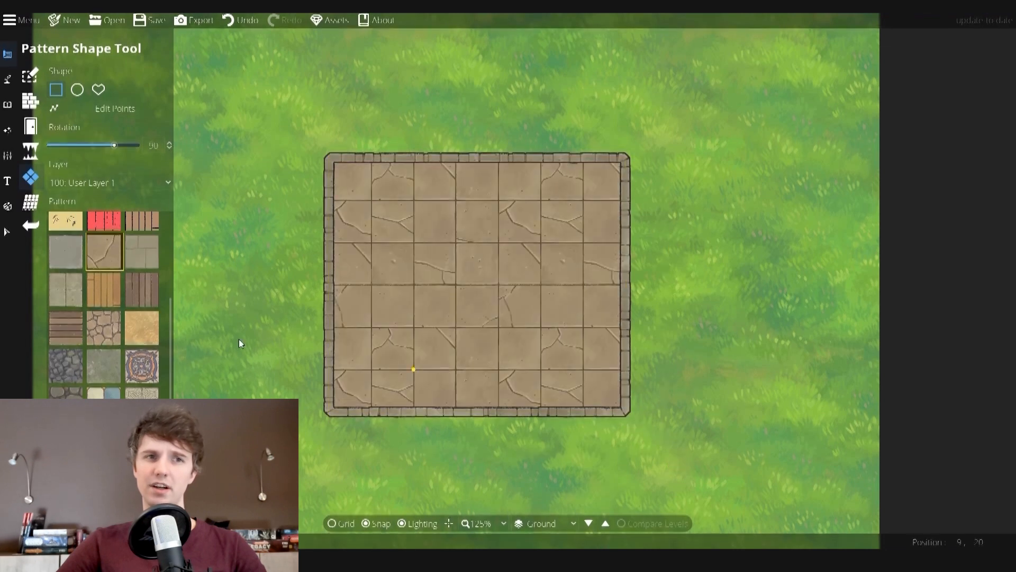
drag(333, 162, 458, 289)
- Add a 2 by 2 ornate grey tile patch in the room's upper-right corner and a turquoise-tinted diamond tile patch in its lower-right corner
click(142, 383)
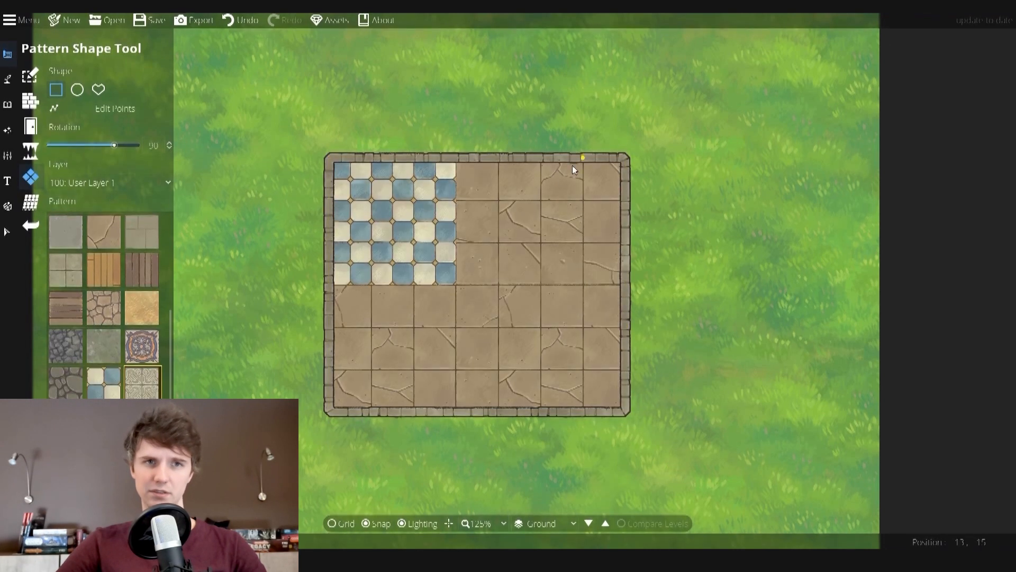
drag(624, 159, 542, 242)
click(101, 509)
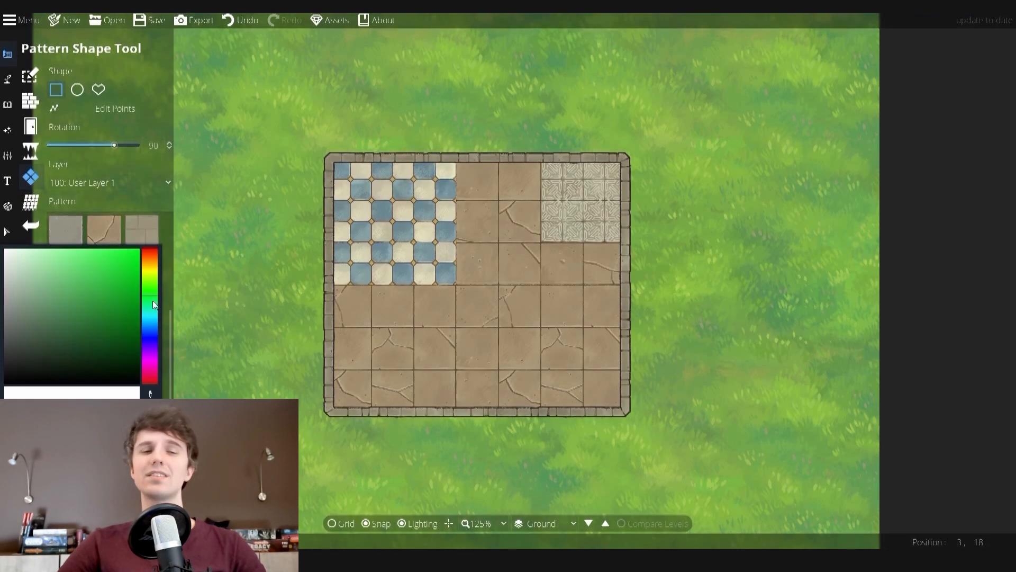
drag(502, 328, 604, 421)
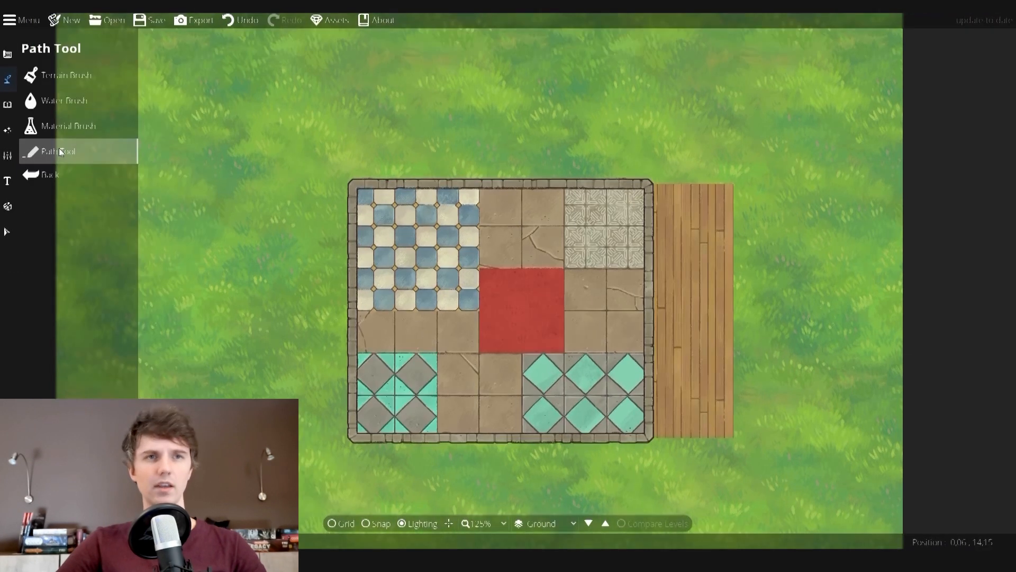
- With the Path Tool, draw a straight vertical railway track on the grass beside the building's left wall
click(59, 150)
scroll(164, 398, down, 1)
scroll(150, 366, up, 1)
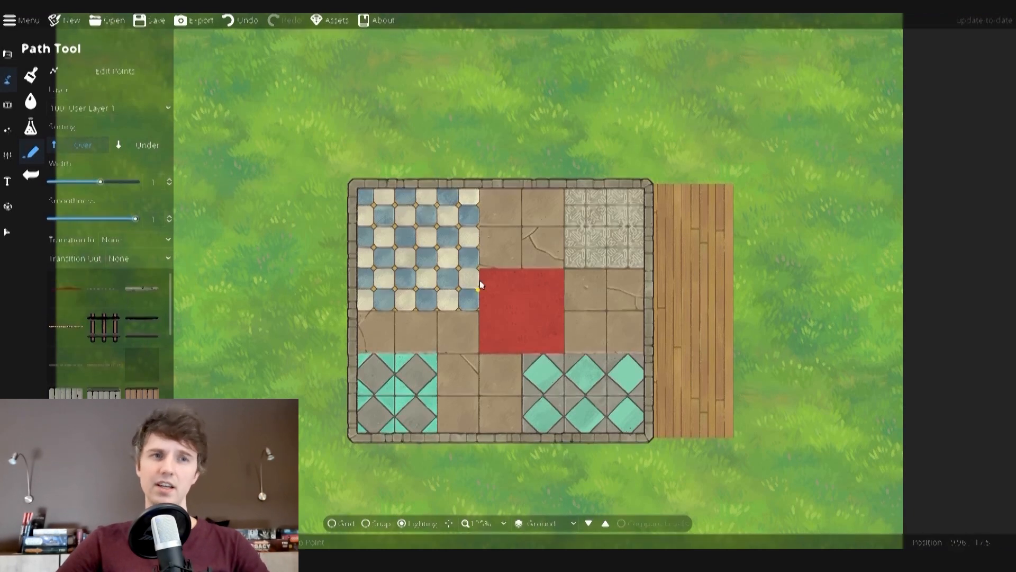
click(355, 332)
right_click(438, 333)
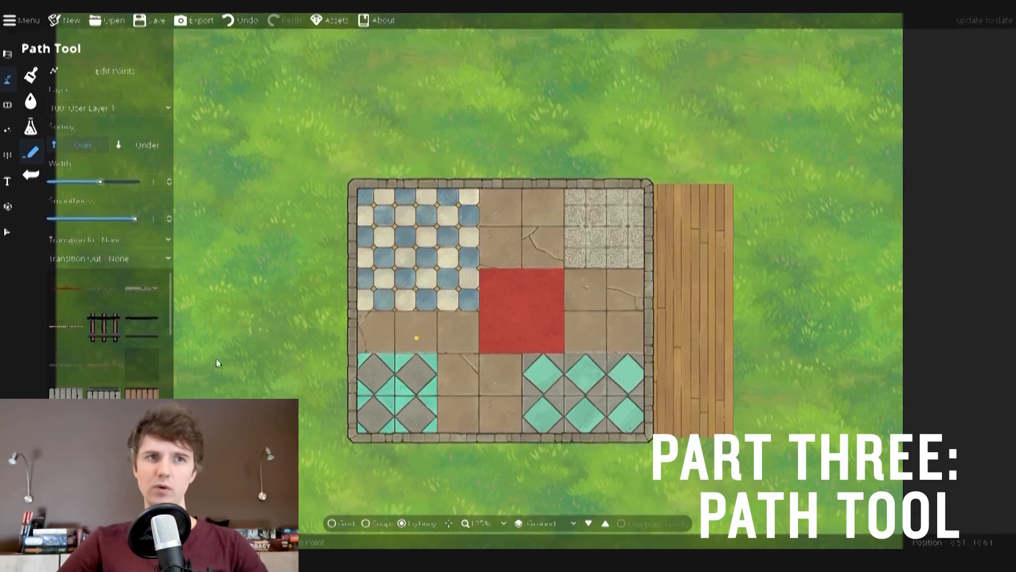
click(98, 324)
click(296, 467)
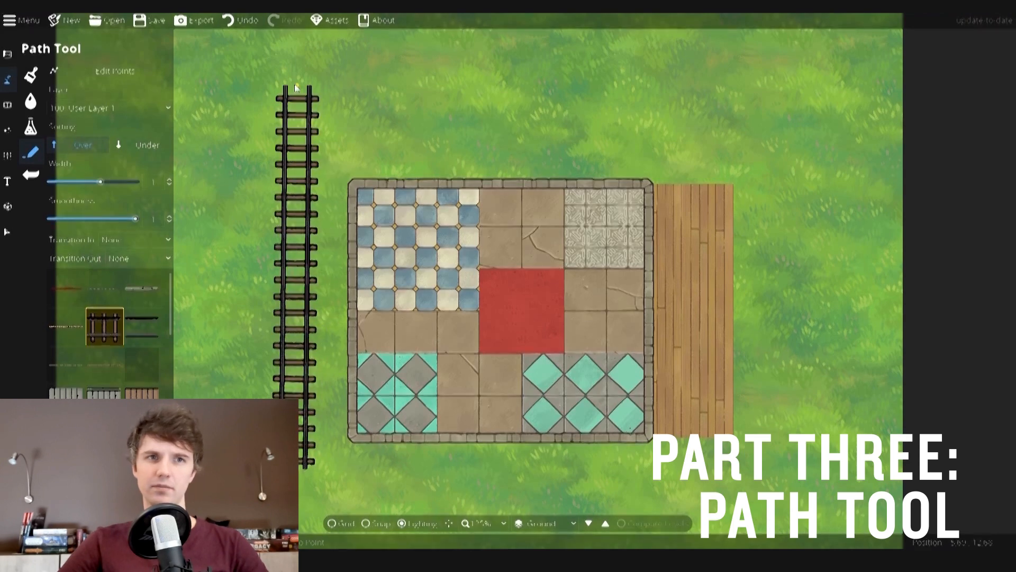
right_click(295, 87)
- Draw a curved grey rock cliff path arching from the building's left side over its top to the right of the deck
click(142, 288)
click(229, 354)
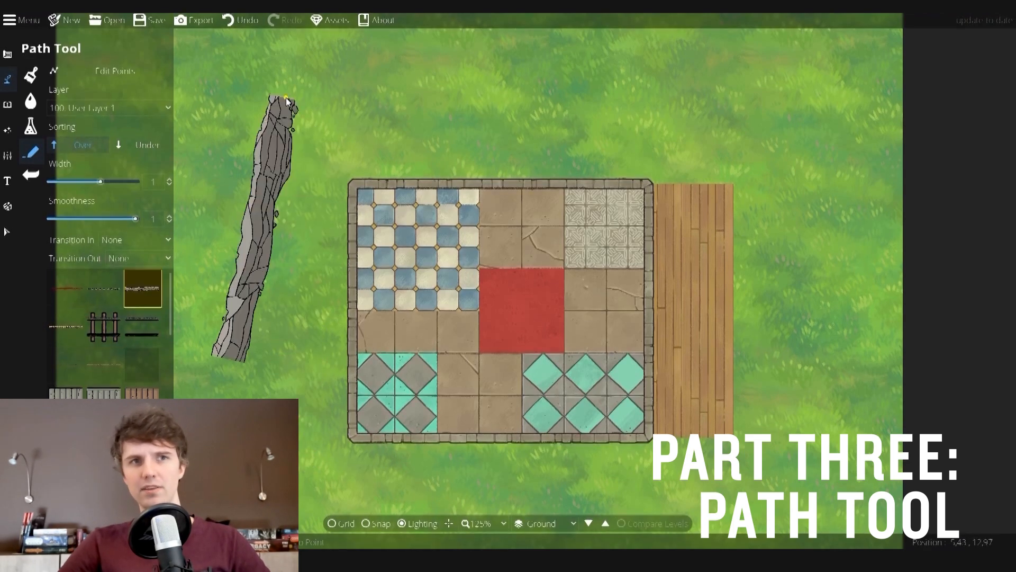
click(311, 111)
click(647, 79)
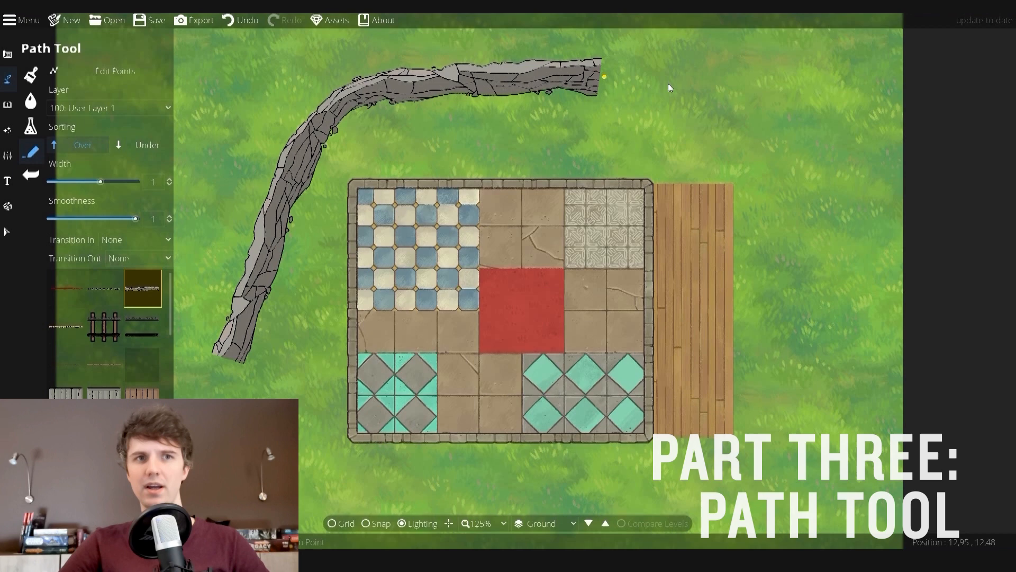
right_click(831, 242)
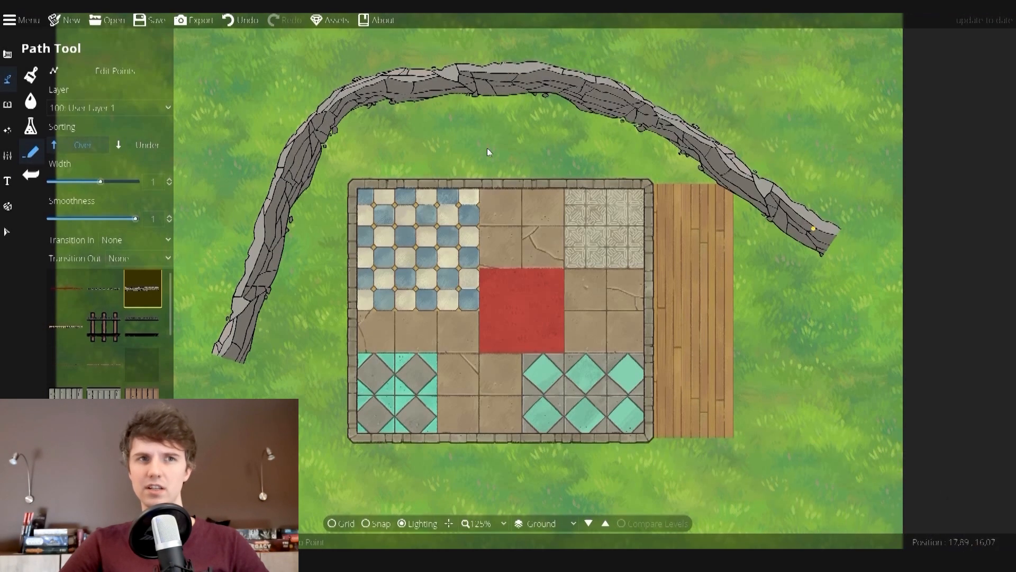
right_click(322, 175)
right_click(322, 175)
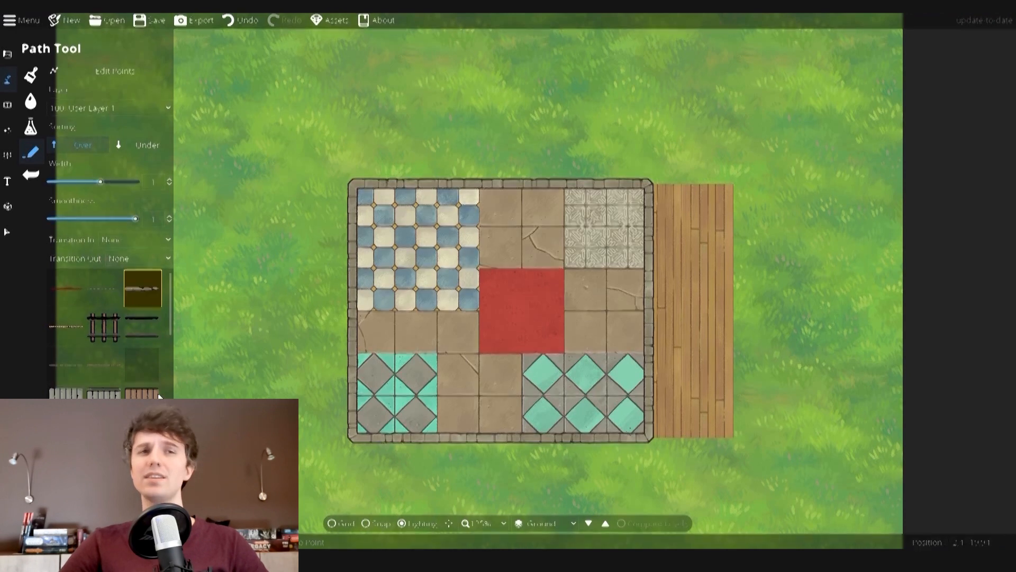
- Try a leafy vine path running vertically beside the building's left wall, and undo it
scroll(161, 393, down, 5)
scroll(158, 392, down, 3)
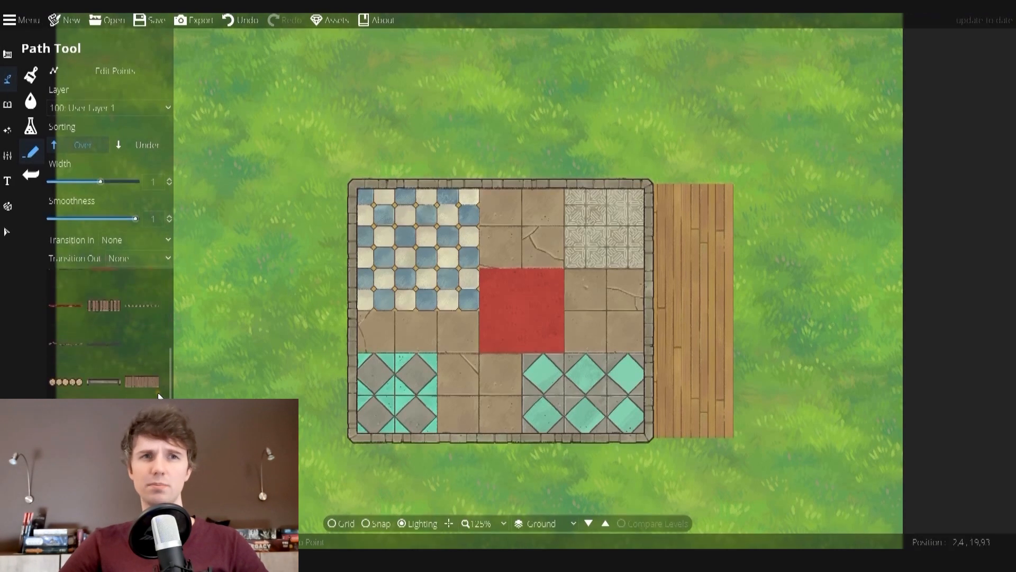
scroll(111, 338, down, 3)
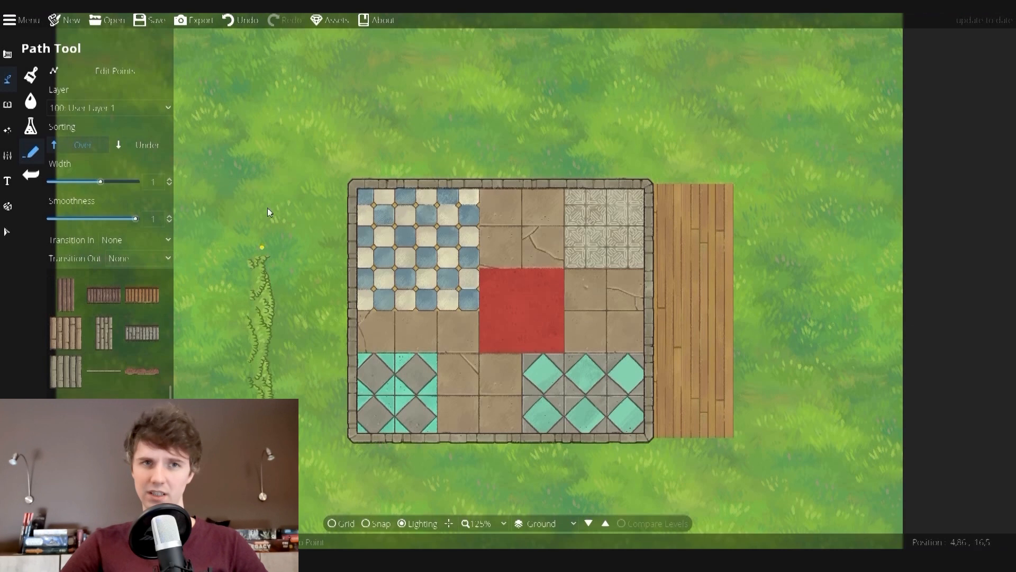
double_click(278, 141)
key(ctrl+z)
- Frame the top, right and bottom edges of the wooden deck with a wooden plank border path
click(656, 182)
right_click(743, 182)
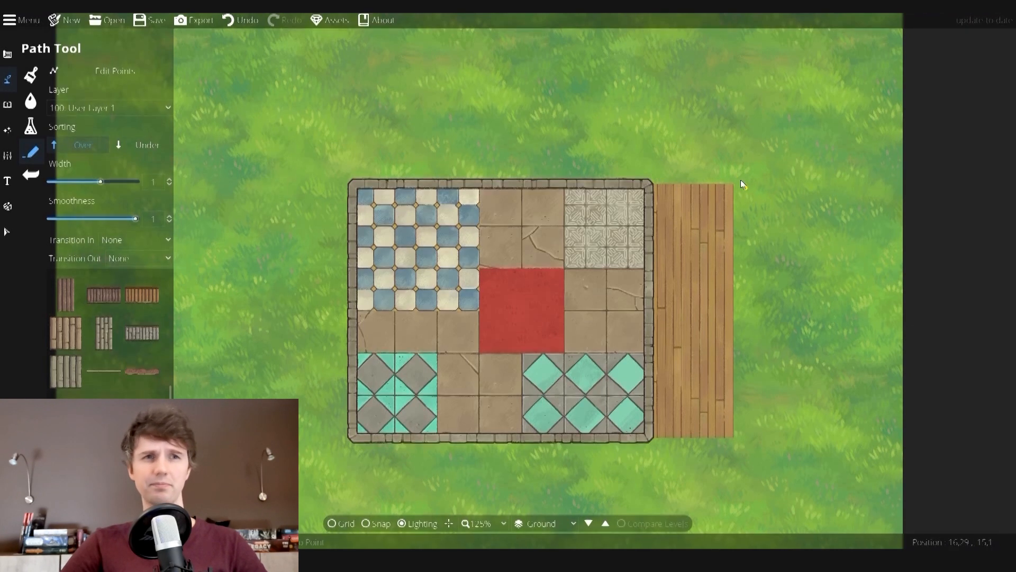
scroll(89, 390, down, 3)
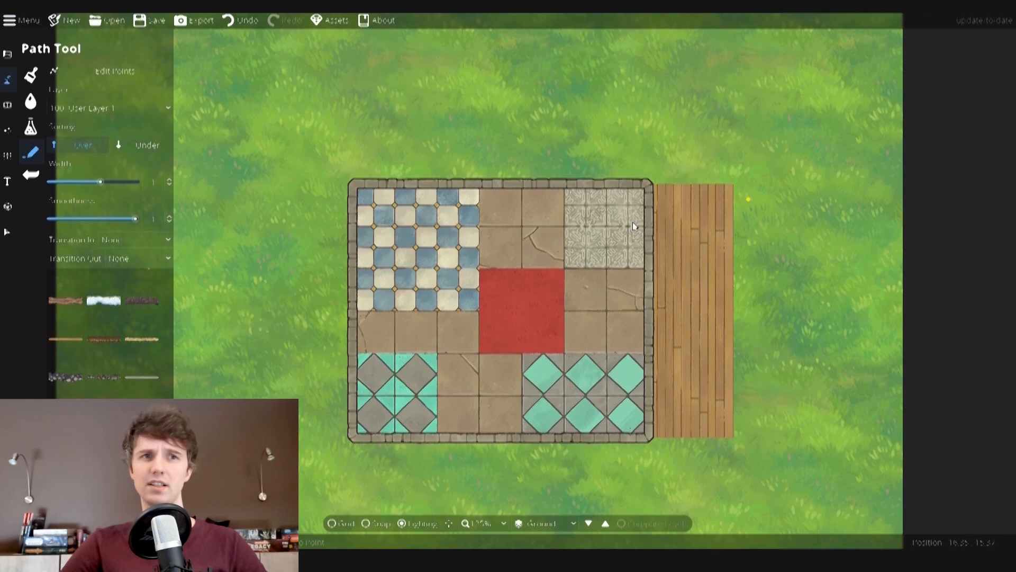
scroll(659, 167, up, 5)
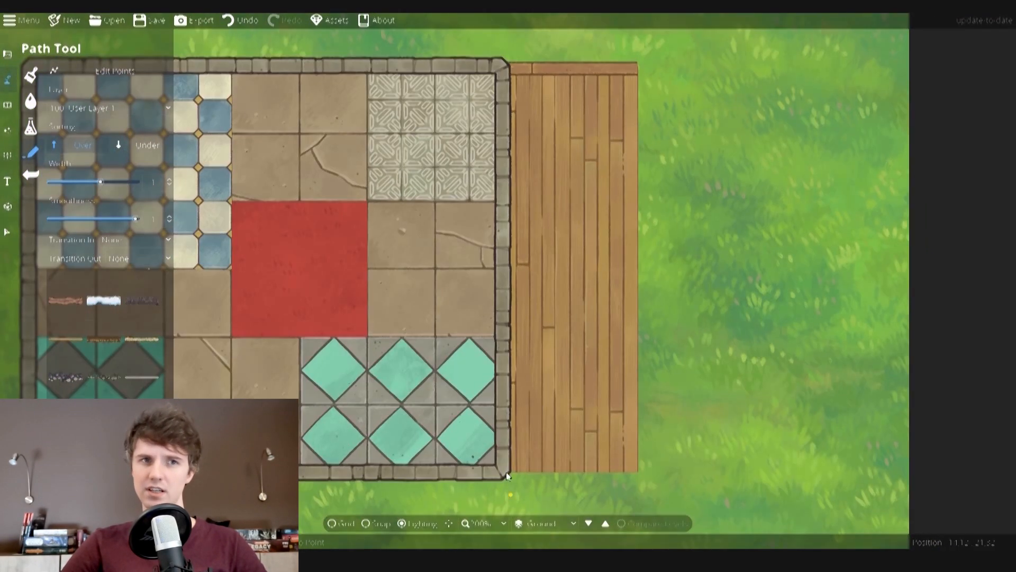
click(506, 471)
double_click(639, 469)
click(645, 64)
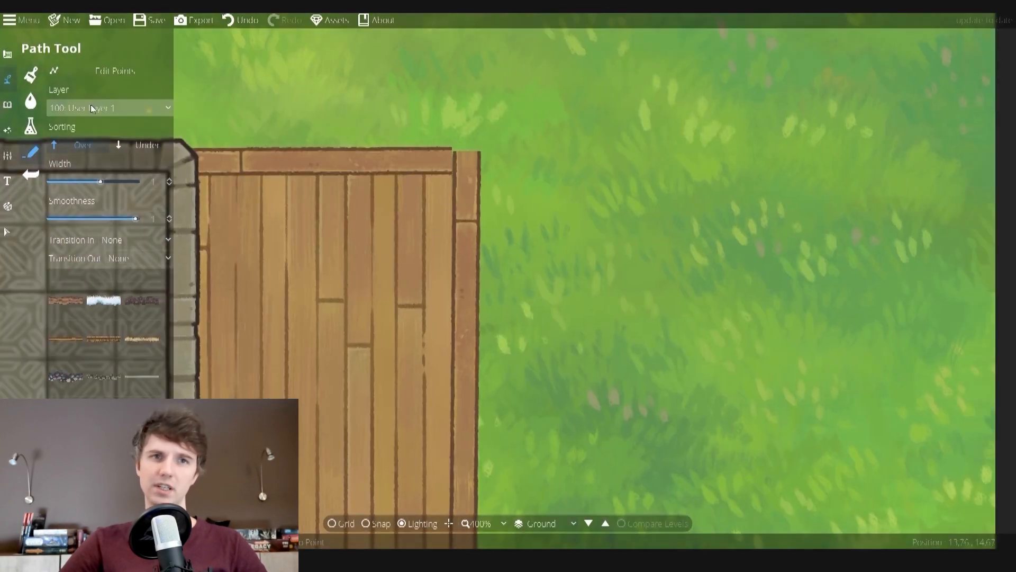
click(453, 160)
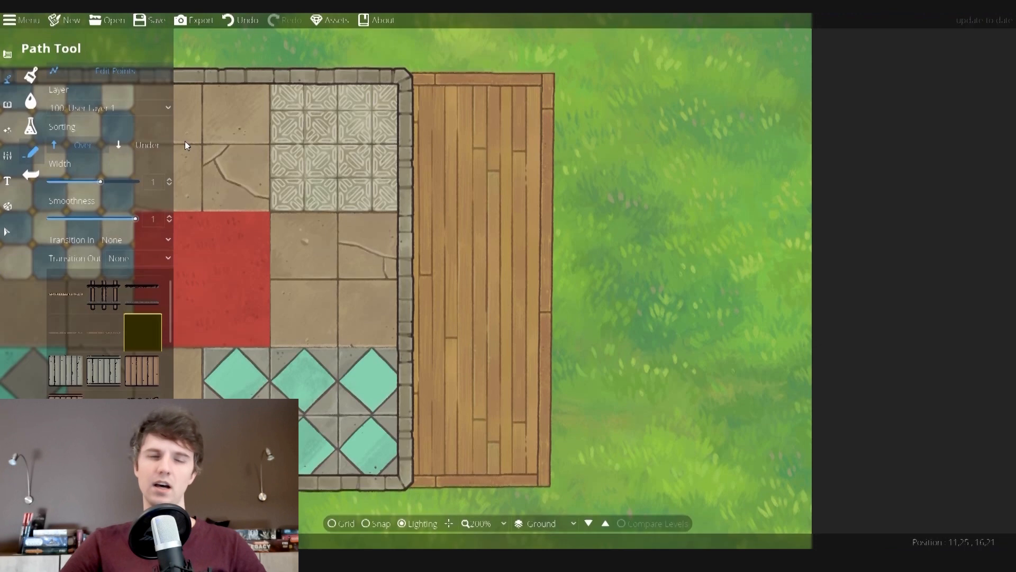
- Set the path sorting to Under and try a shadow path along the deck's right edge
click(132, 70)
click(365, 70)
right_click(563, 72)
click(563, 75)
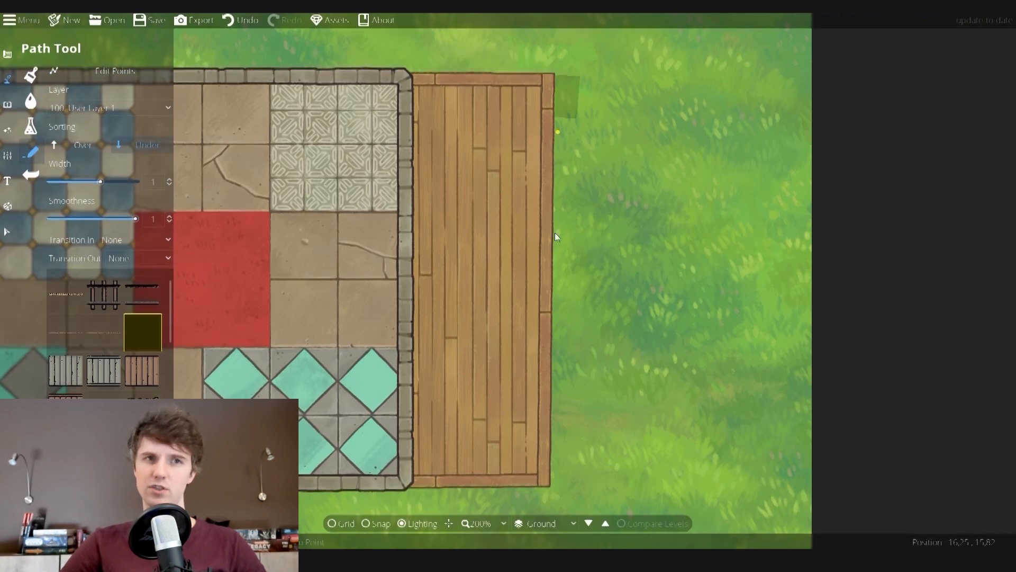
right_click(561, 483)
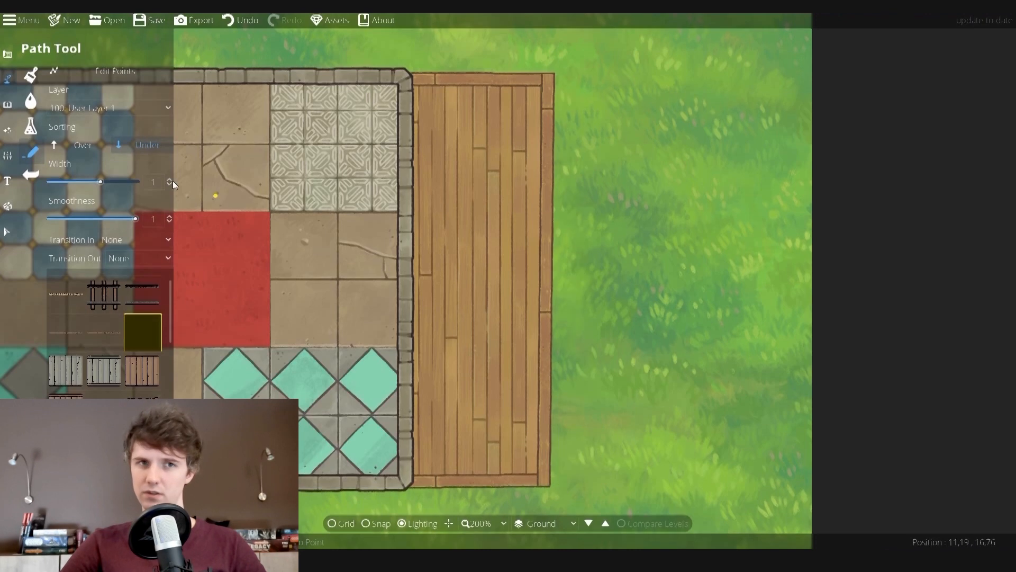
- Set the path width to 0.5, draw a shadow path around the deck's outer edges, and undo it
drag(160, 181, 106, 178)
text(0.5)
key(Return)
click(558, 73)
click(548, 488)
click(404, 483)
click(398, 70)
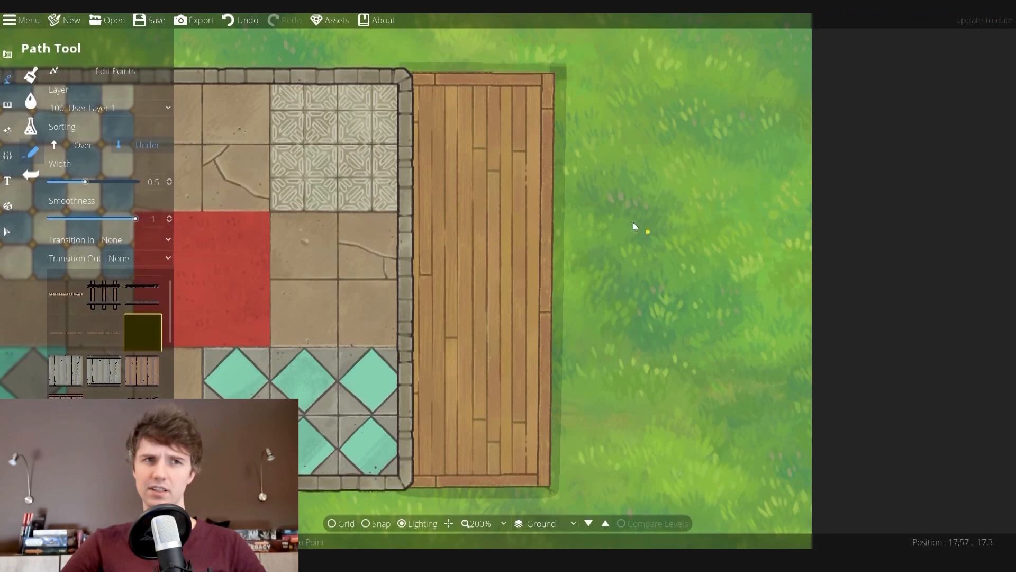
key(ctrl+z)
drag(291, 229, 490, 242)
scroll(104, 394, down, 10)
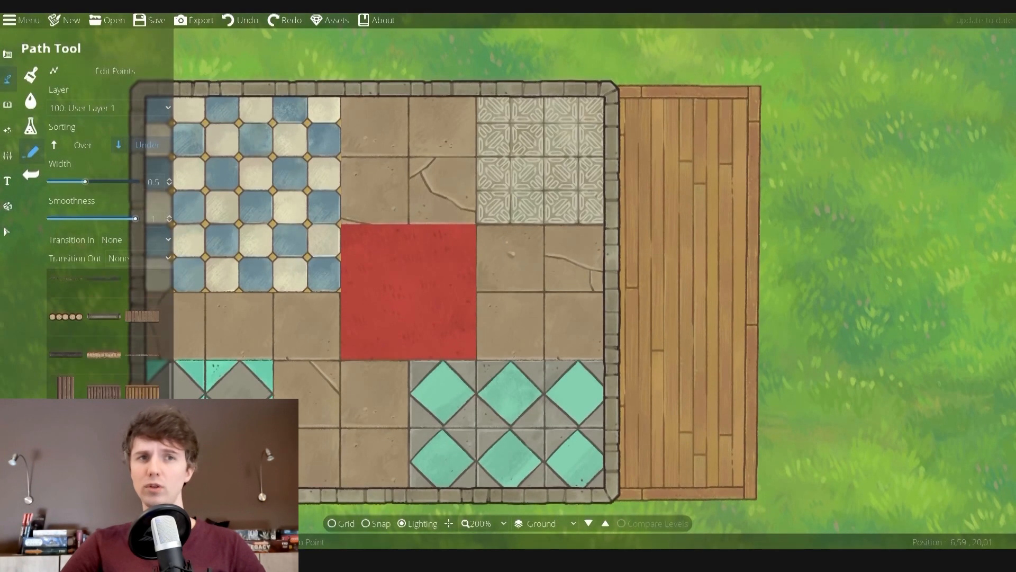
scroll(110, 426, down, 2)
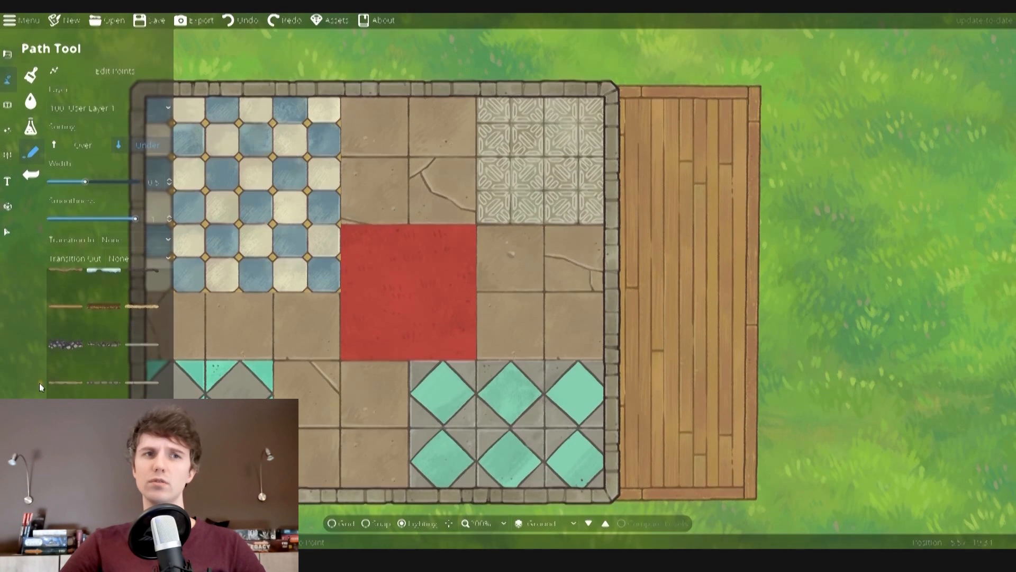
click(78, 380)
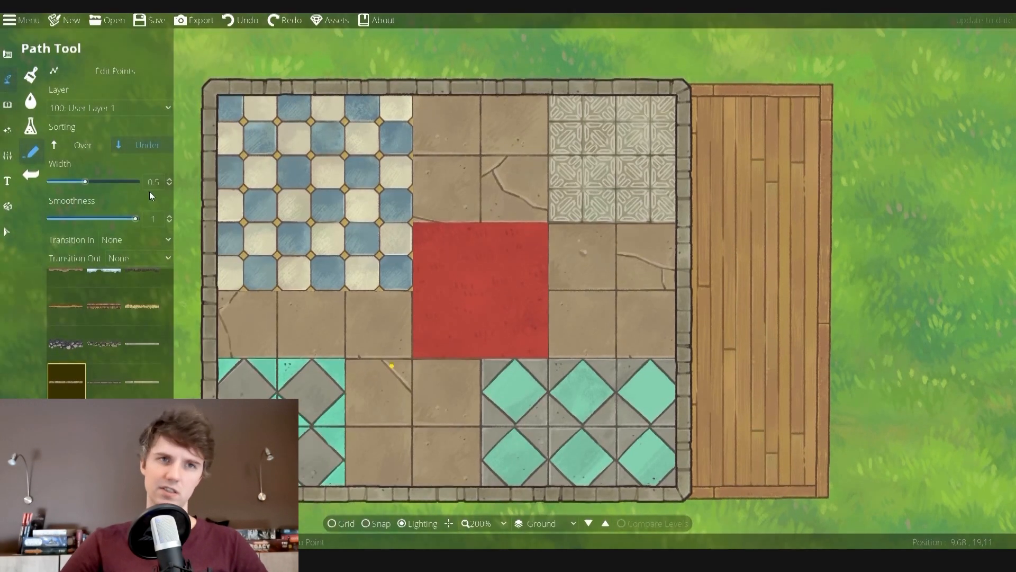
click(30, 101)
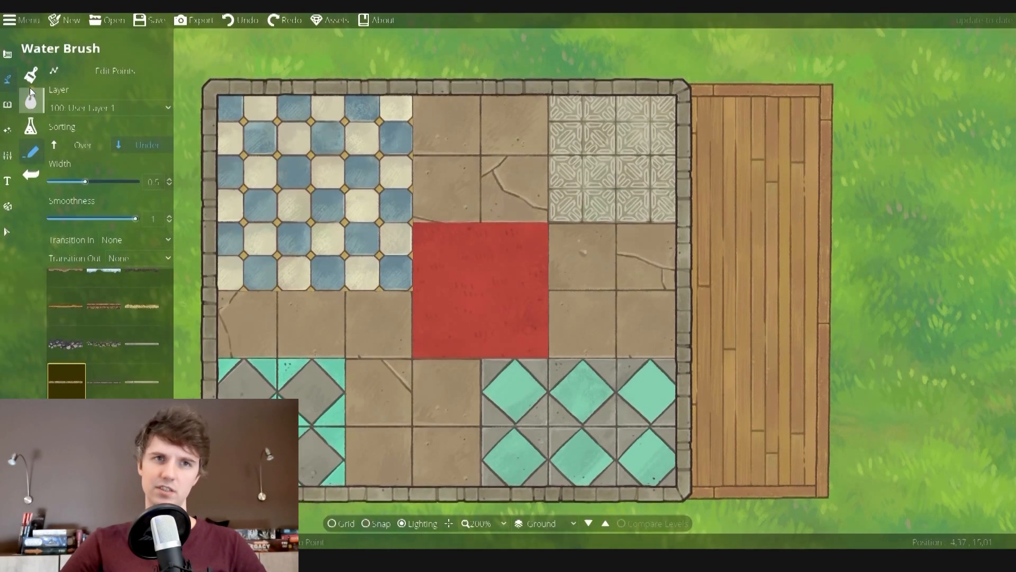
click(7, 55)
click(65, 177)
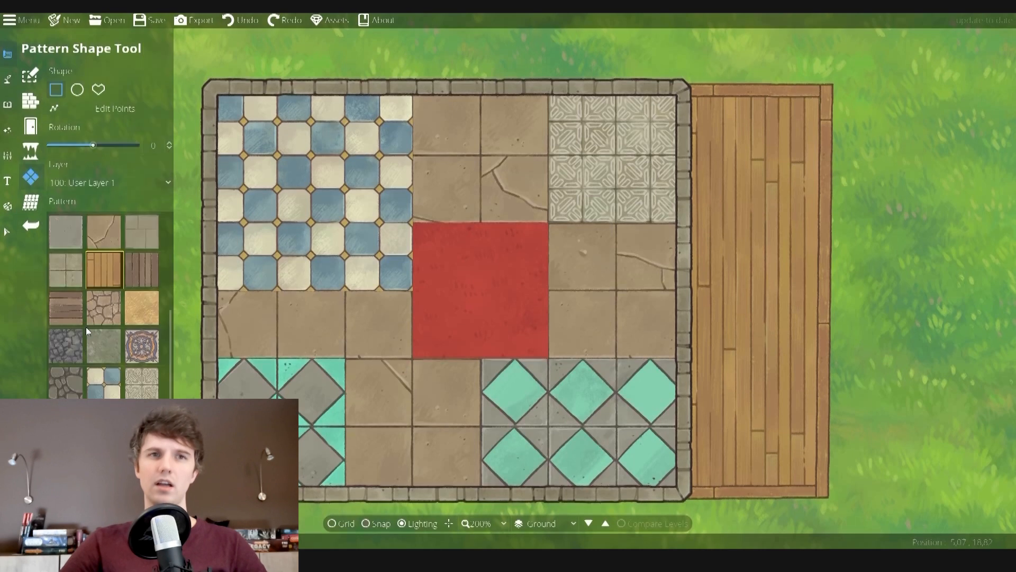
scroll(100, 381, up, 1)
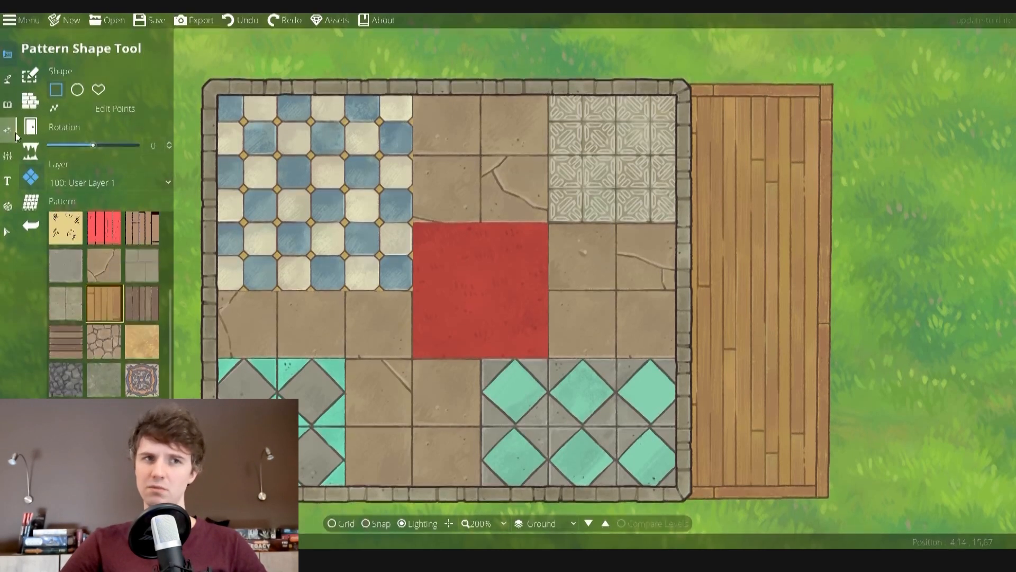
click(10, 101)
- With the Path Tool, add a carpet fringe along the bottom and top edges of the red carpet
click(24, 80)
click(50, 152)
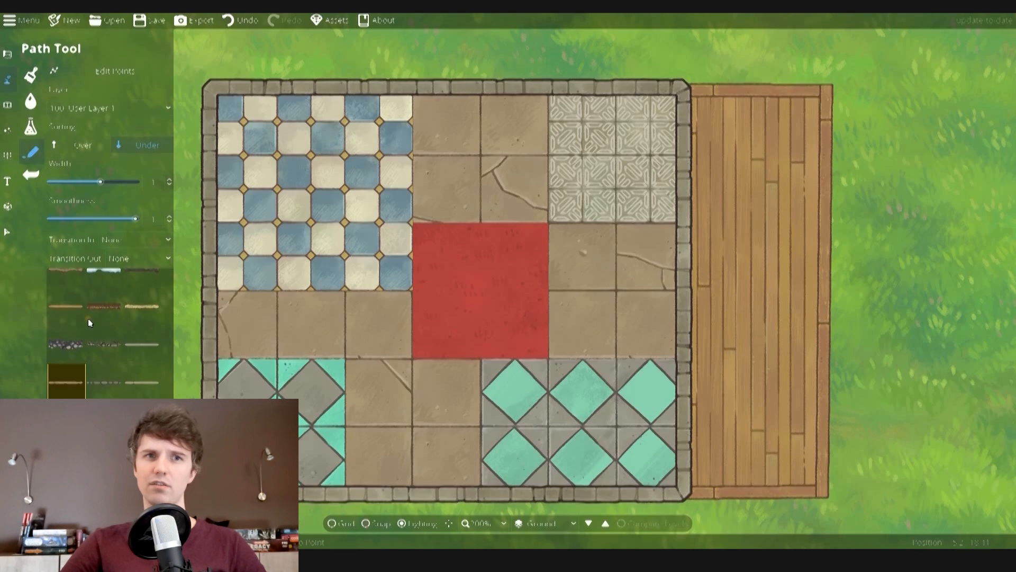
click(421, 367)
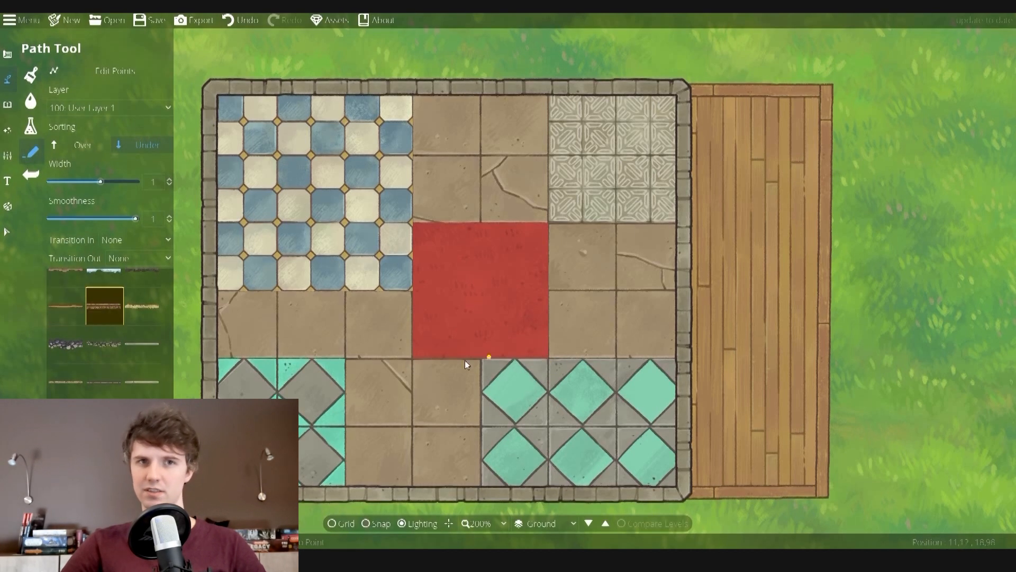
click(412, 359)
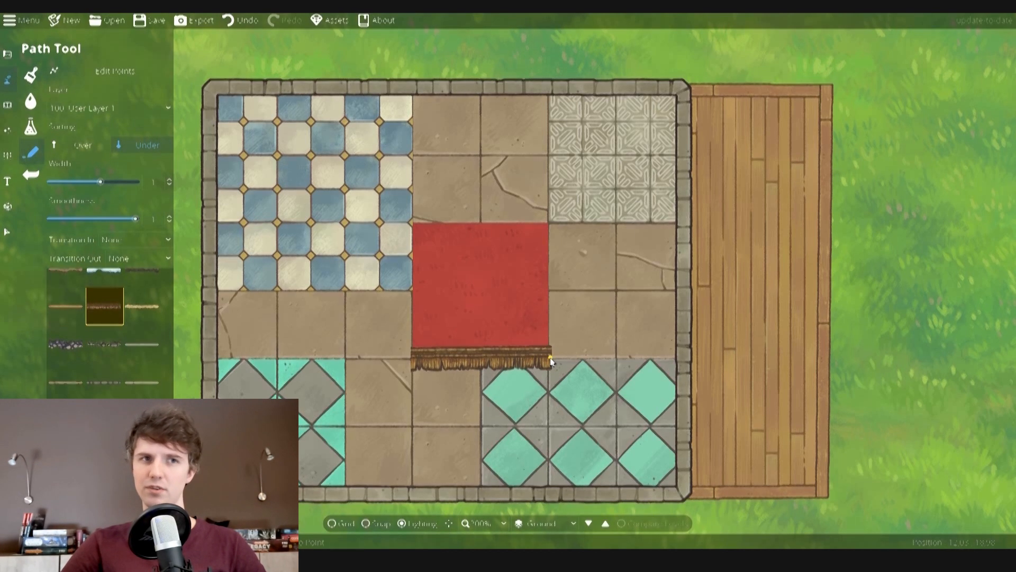
right_click(550, 358)
click(412, 221)
right_click(547, 221)
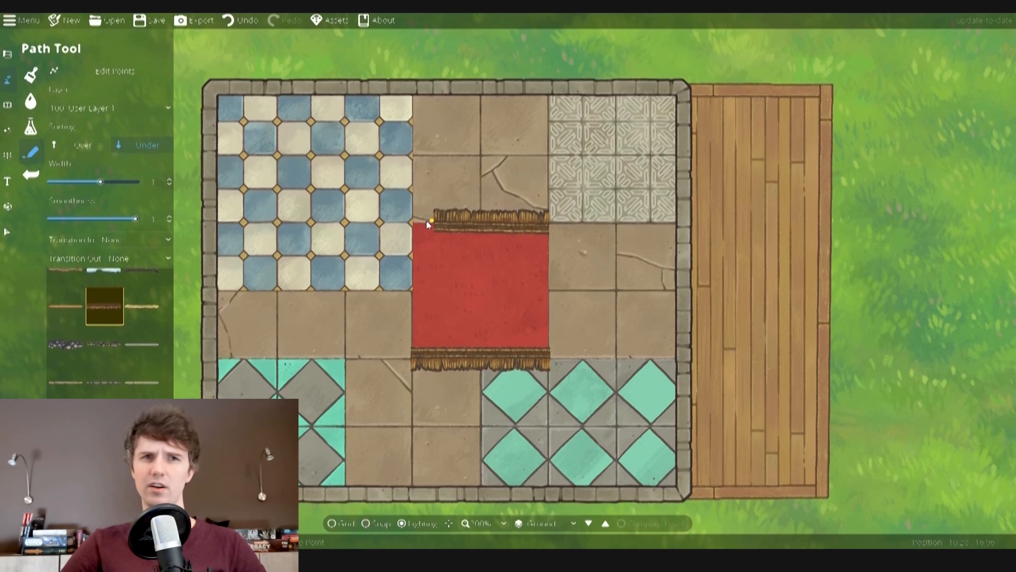
- Draw thin edge paths along the left and right sides of the red carpet, spanning both fringes
scroll(79, 363, down, 5)
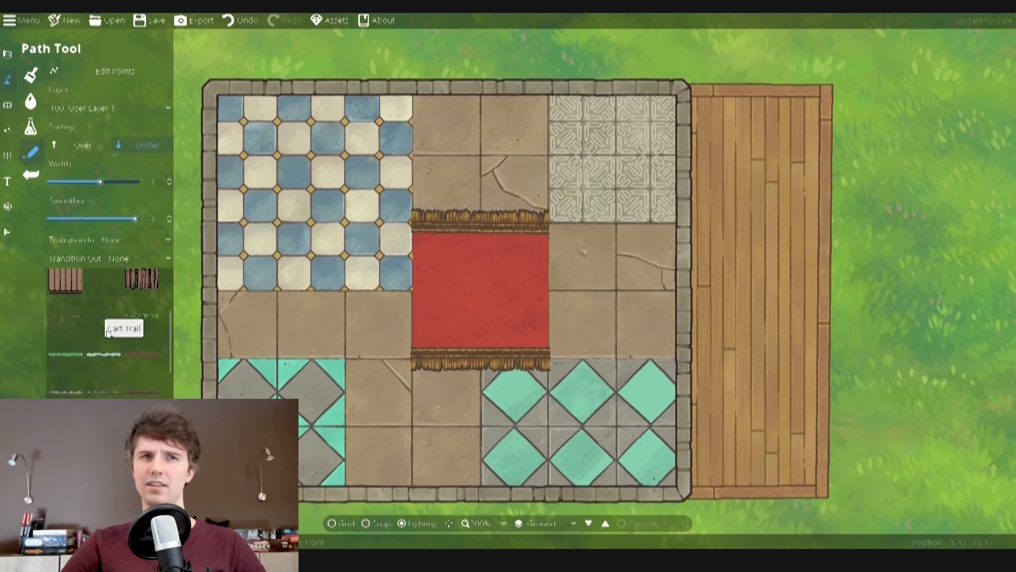
scroll(124, 326, down, 2)
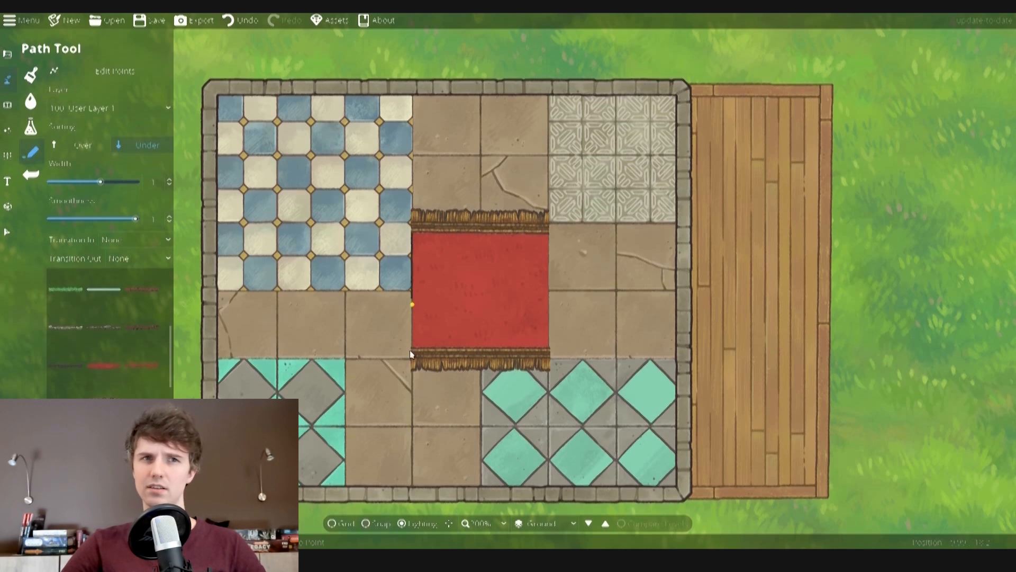
click(412, 210)
click(412, 370)
right_click(412, 370)
click(549, 370)
click(549, 211)
right_click(549, 210)
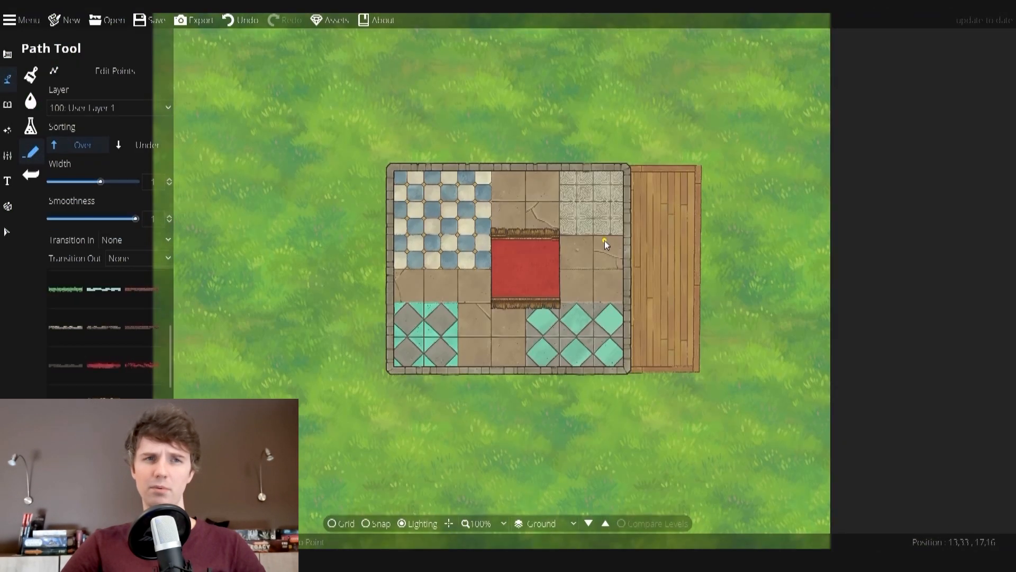
- Delete the side edge paths and the fringes around the red carpet with the Select Tool
scroll(604, 241, up, 2)
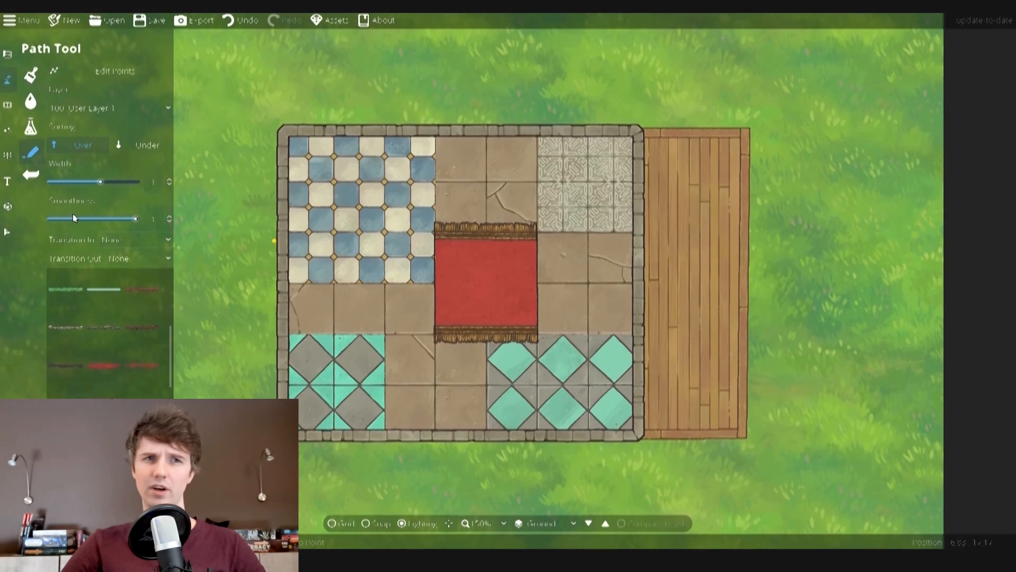
click(7, 232)
click(538, 267)
key(Delete)
click(431, 269)
key(Delete)
click(467, 227)
right_click(498, 226)
click(498, 225)
key(Delete)
- Assign Ch Dirt to the second terrain slot, set the brush size to 5 and paint dirt all around the building and deck
click(8, 80)
click(7, 54)
click(8, 79)
click(30, 75)
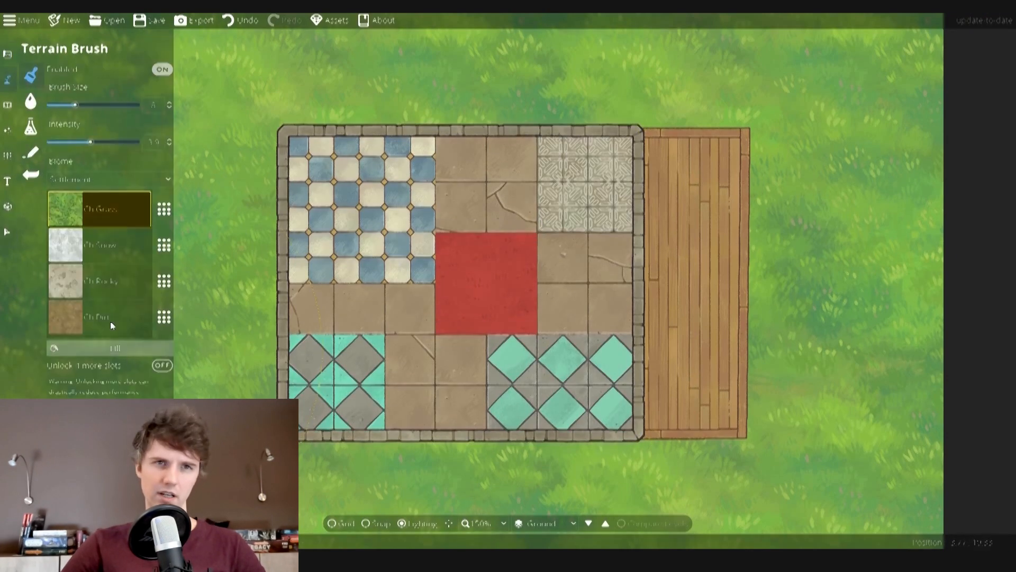
click(104, 236)
click(238, 259)
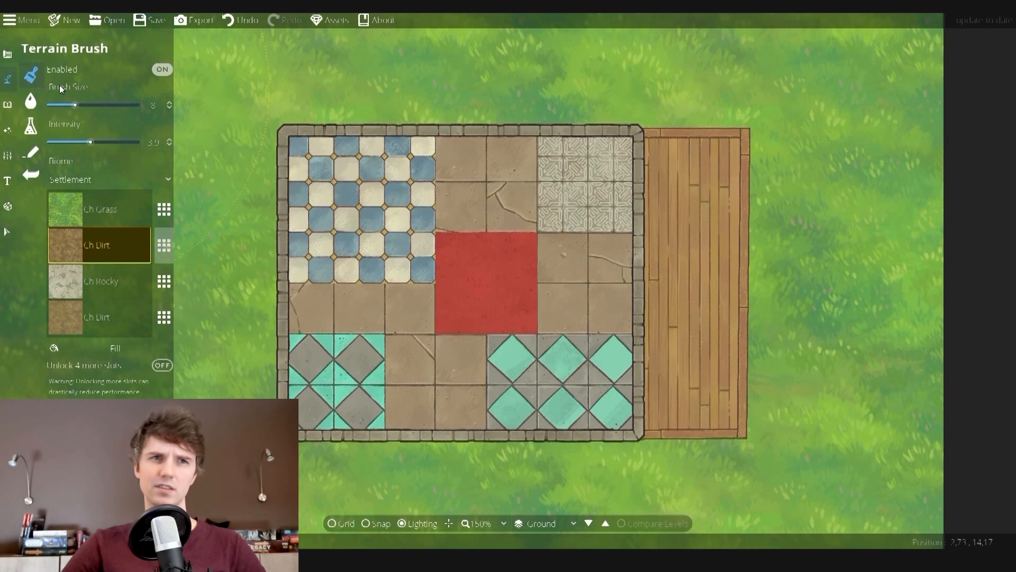
scroll(327, 206, down, 3)
mouse_move(285, 307)
mouse_down()
mouse_move(298, 225)
mouse_move(348, 332)
mouse_move(373, 155)
mouse_move(660, 168)
mouse_move(575, 150)
mouse_move(672, 225)
mouse_move(670, 383)
mouse_move(462, 414)
mouse_move(374, 406)
mouse_move(669, 388)
mouse_move(504, 399)
mouse_move(689, 300)
mouse_move(380, 115)
mouse_up()
- Draw a closed brown earthen ridge path around the building and deck, just inside the edge of the dirt
click(30, 126)
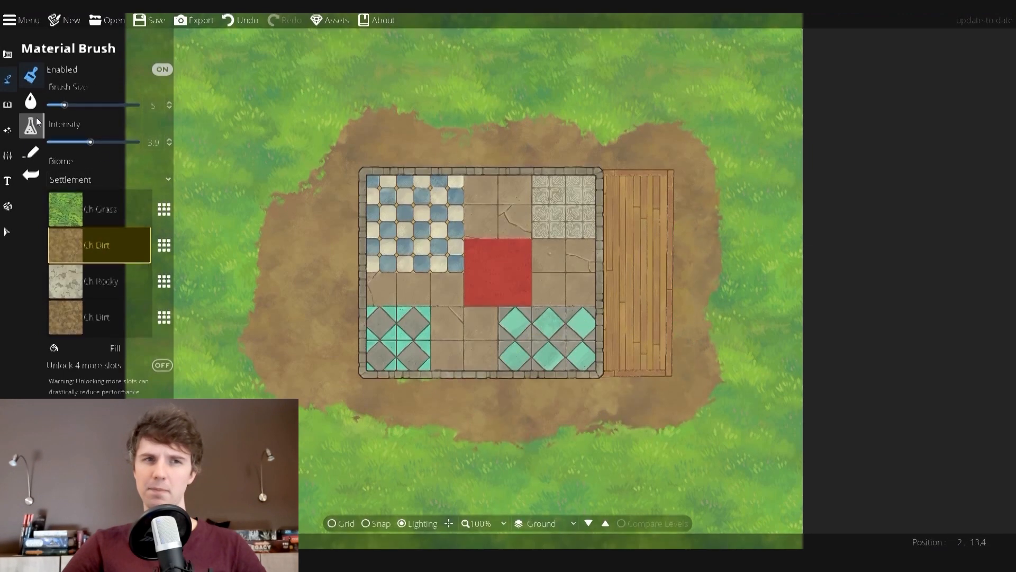
click(31, 152)
scroll(153, 379, down, 8)
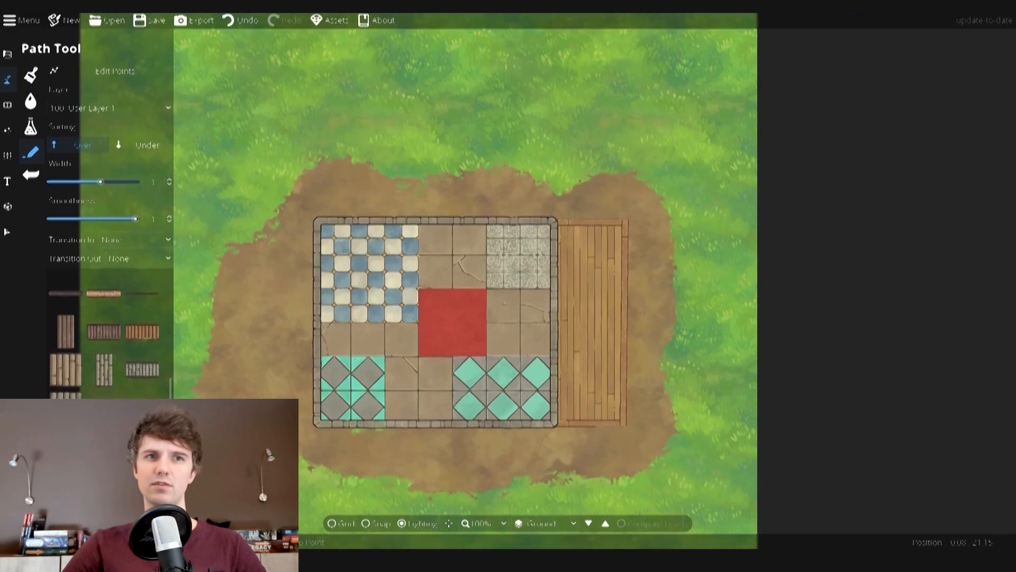
scroll(105, 348, down, 3)
click(105, 347)
mouse_move(627, 201)
mouse_down()
mouse_move(374, 191)
mouse_move(286, 217)
mouse_move(257, 326)
mouse_move(448, 491)
mouse_move(647, 438)
mouse_move(667, 280)
mouse_move(630, 197)
mouse_up()
- With snapping on, draw a short wooden stair path from the deck's outer edge across the earthen ridge
scroll(77, 366, up, 3)
click(67, 403)
key(Tab)
click(153, 336)
click(371, 527)
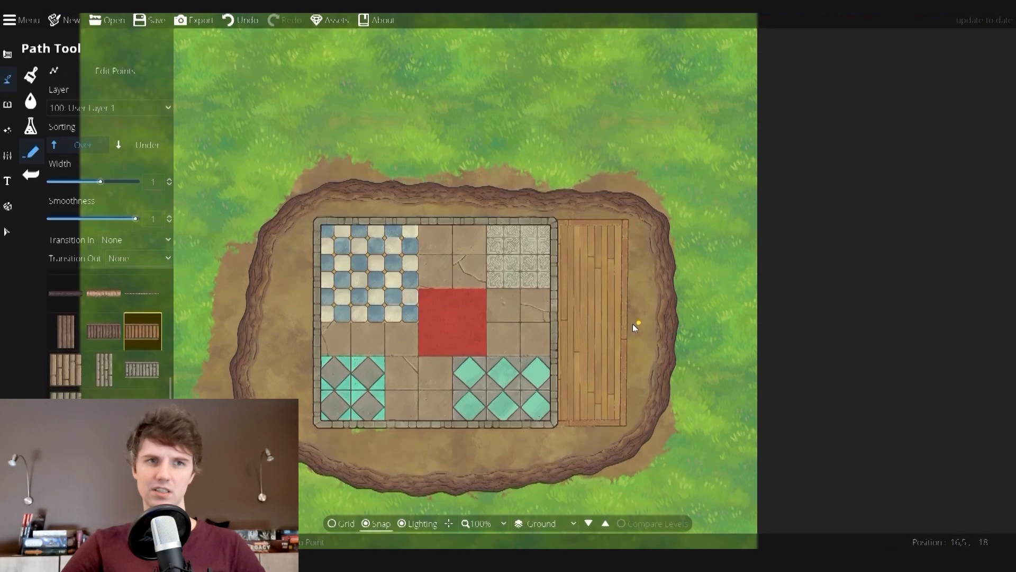
right_click(693, 326)
click(7, 231)
click(7, 80)
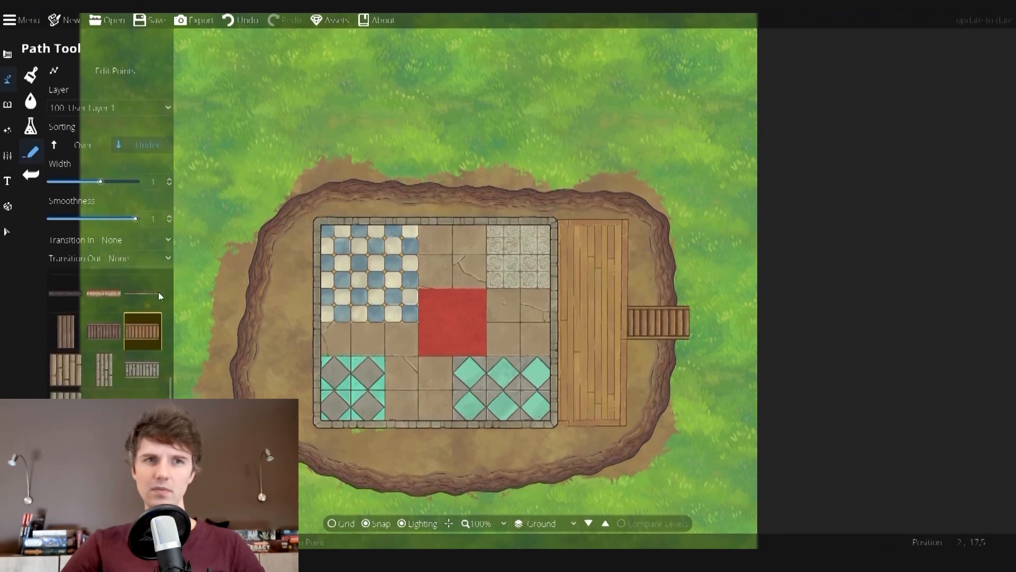
- With snapping off, draw an inner earthen ridge and a rough stone edging path around the building's walls
click(132, 72)
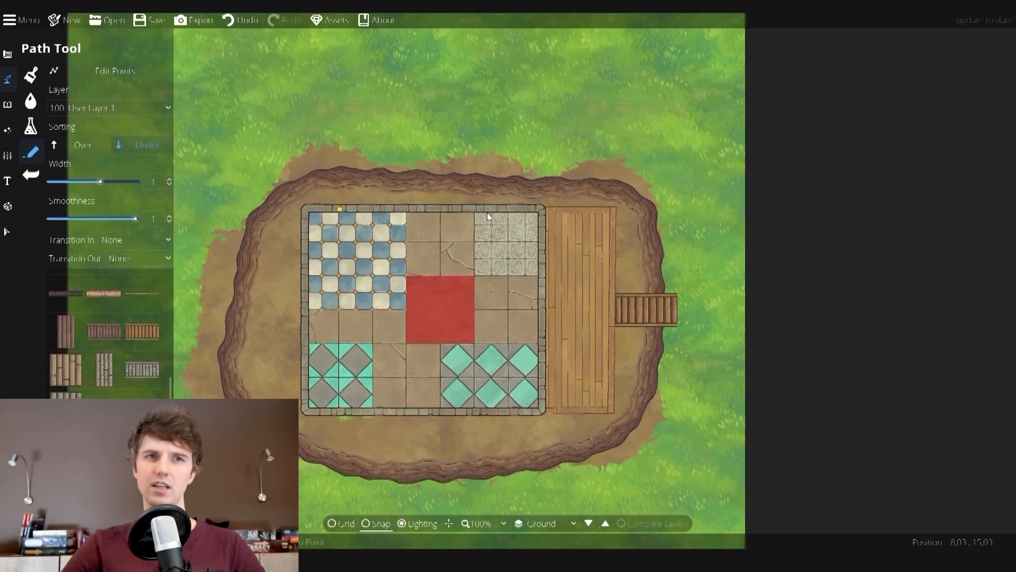
click(381, 522)
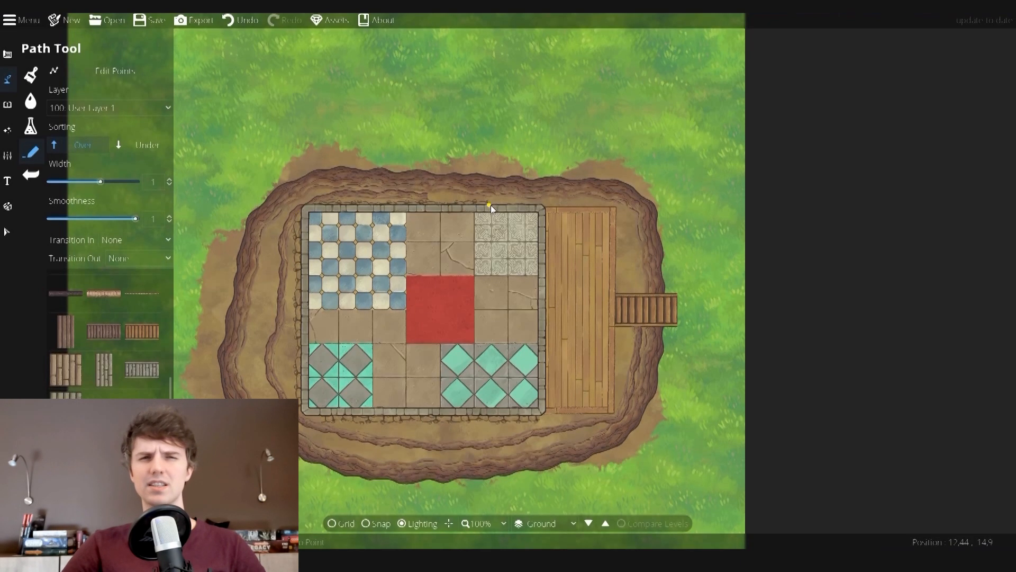
right_click(617, 206)
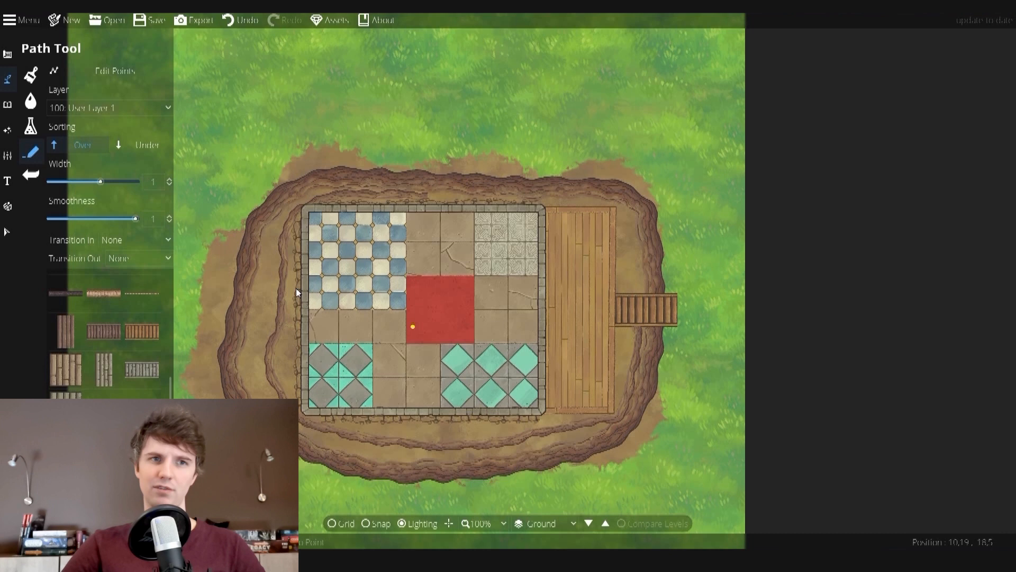
- Place a barrel from the Barrel tag on the dirt between the two ridges west of the building, with its shadow off
click(8, 104)
click(33, 77)
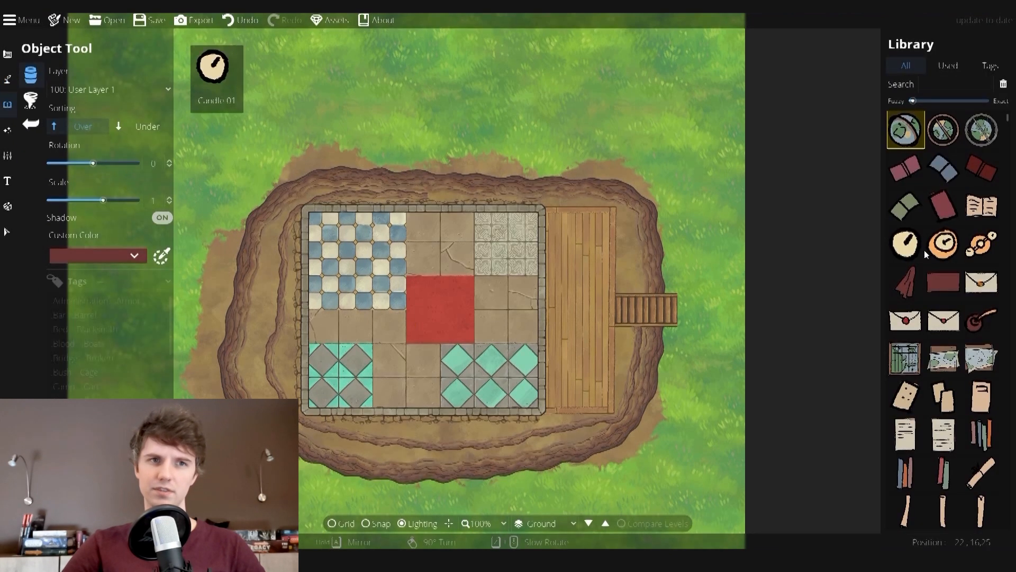
click(97, 328)
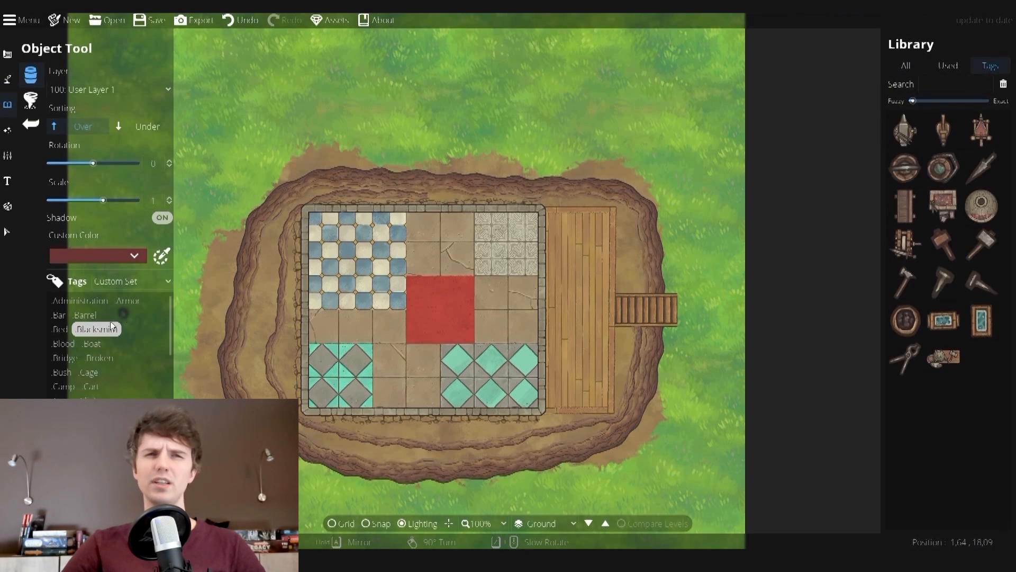
click(84, 314)
click(905, 129)
click(467, 164)
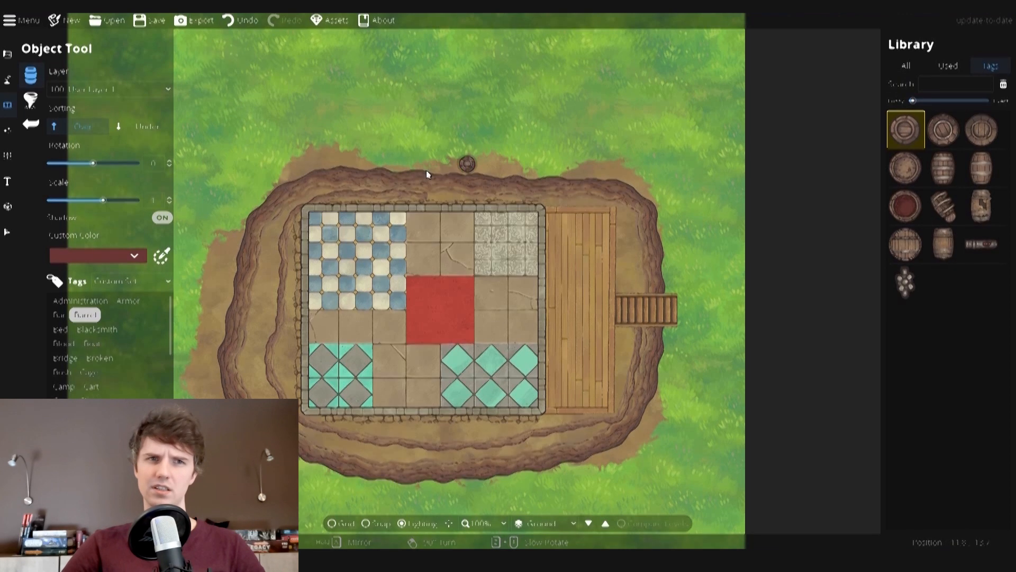
click(162, 217)
click(264, 304)
- Draw a small ring of stones around the barrel with the Path Tool
click(8, 105)
click(8, 79)
click(58, 149)
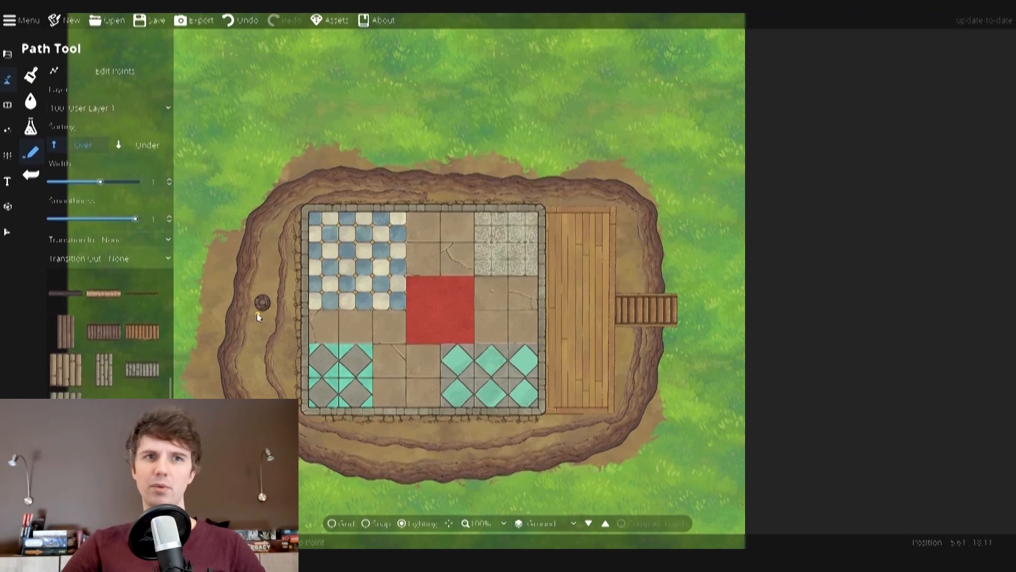
scroll(256, 313, up, 3)
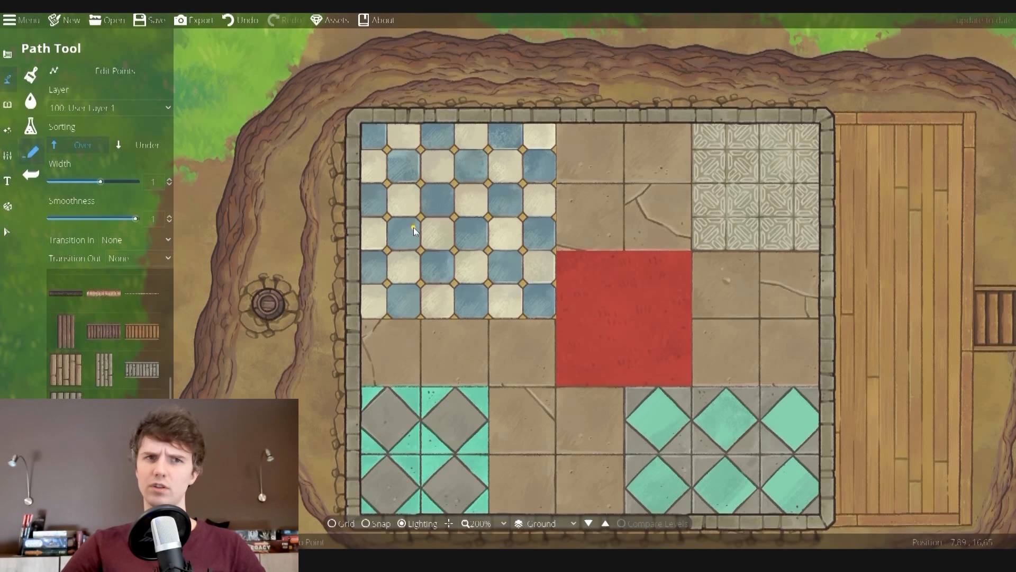
scroll(258, 285, down, 4)
scroll(348, 261, up, 3)
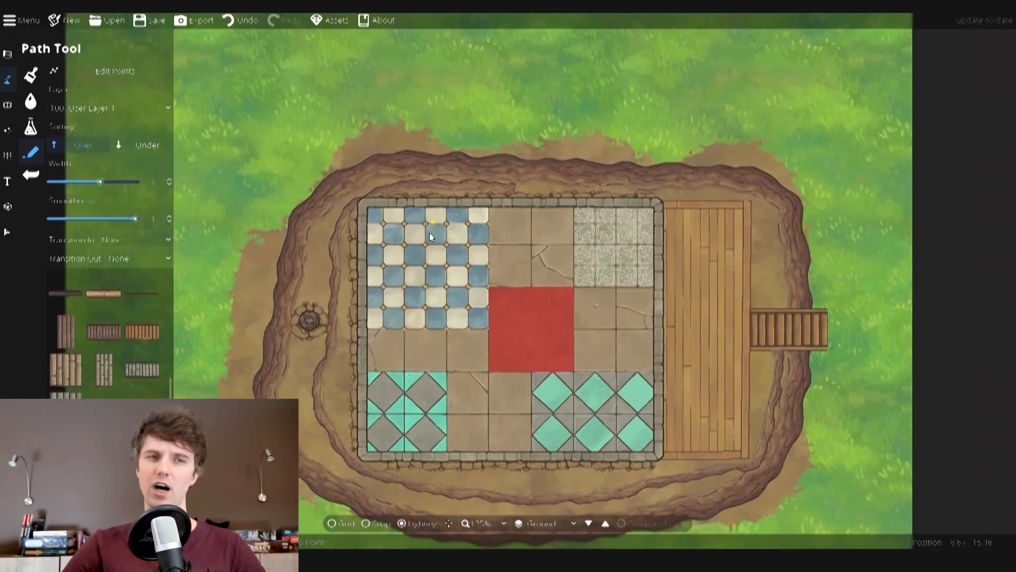
- Delete the stone ring around the barrel with the Select Tool
click(8, 232)
click(319, 325)
key(Delete)
- Choose the red flesh-like path style for the Path Tool
click(7, 79)
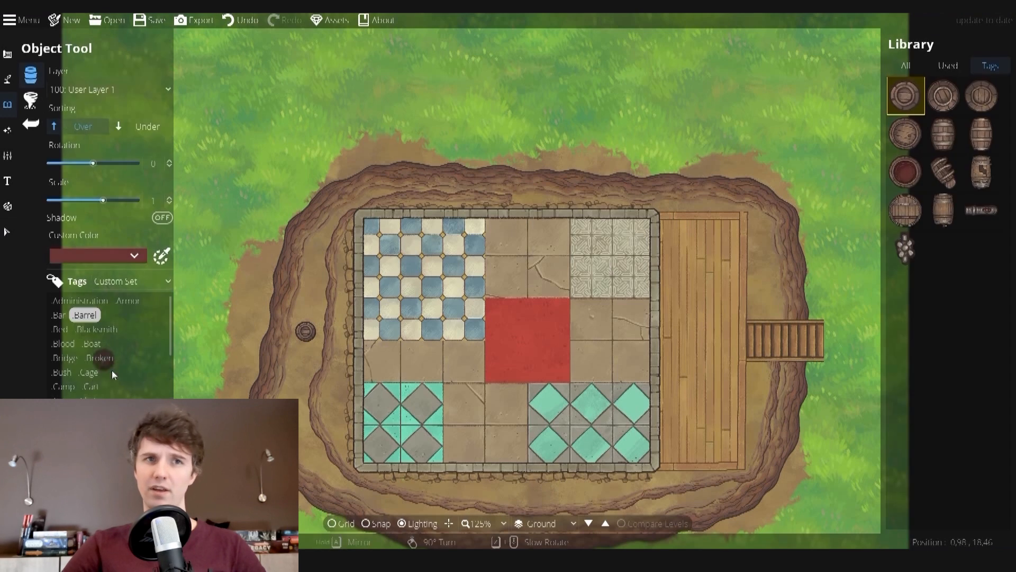
click(15, 83)
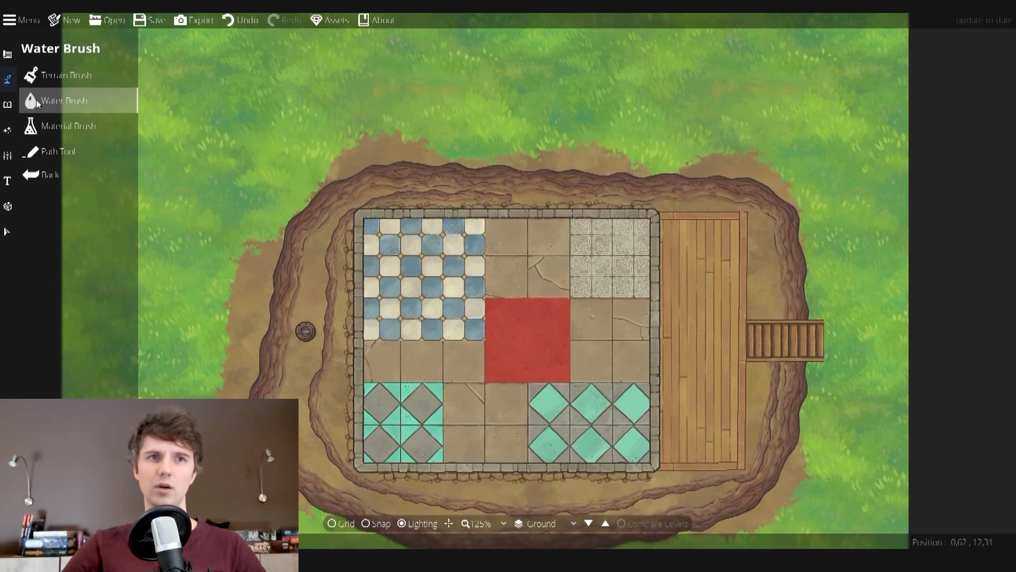
click(66, 153)
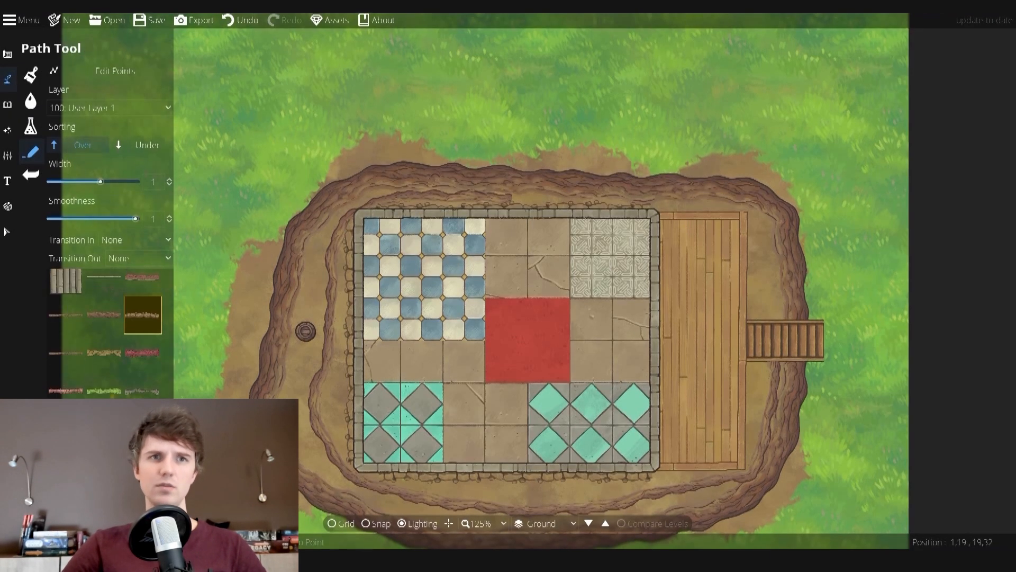
click(151, 351)
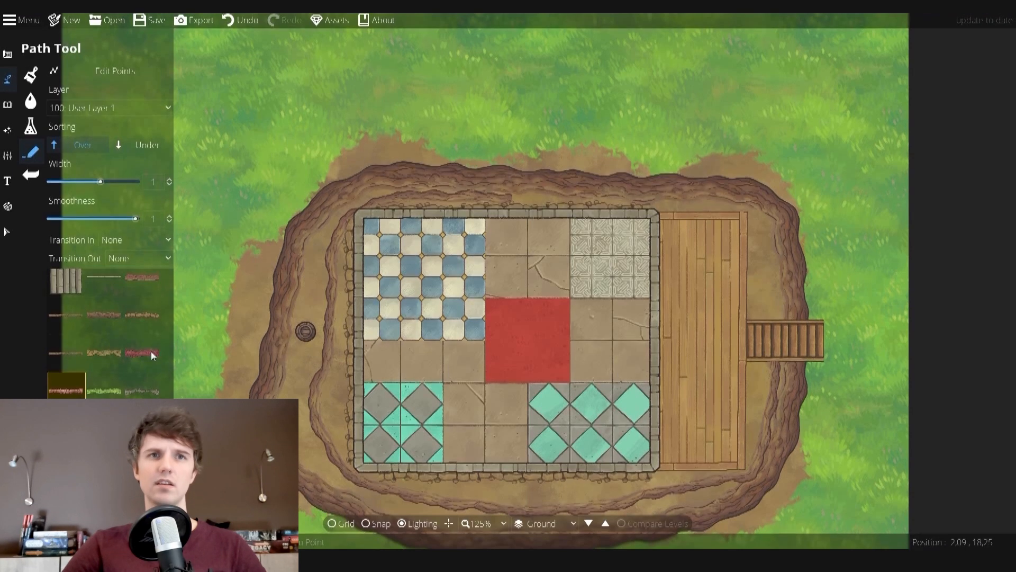
- Assign Ch Flesh to the third terrain slot, set the brush size to 16 and paint a large patch on the grass north of the building
drag(436, 175, 433, 402)
scroll(433, 402, down, 2)
drag(503, 270, 447, 310)
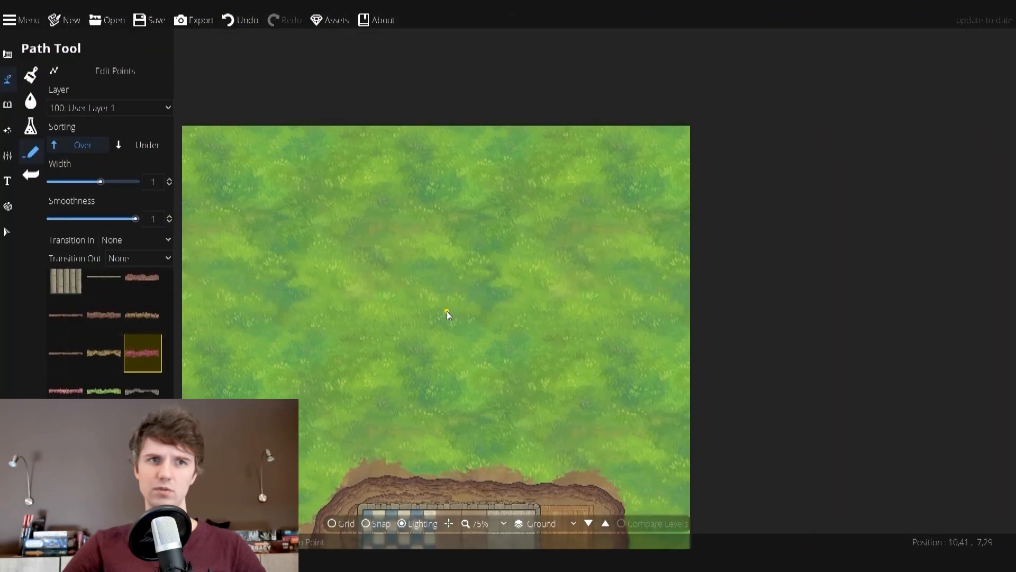
click(29, 78)
click(163, 281)
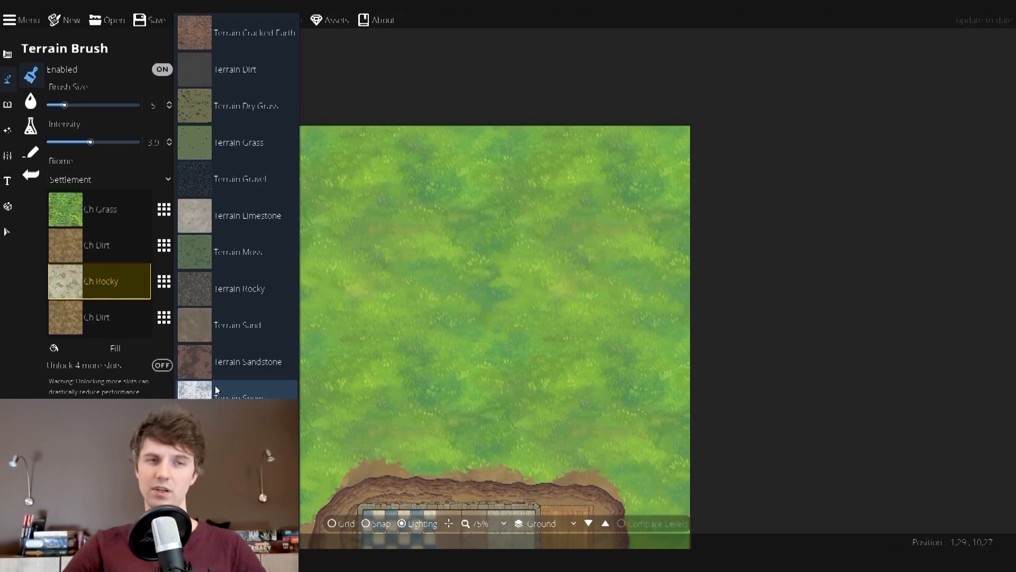
click(236, 297)
mouse_move(380, 297)
mouse_down()
mouse_move(485, 281)
mouse_move(454, 328)
mouse_move(382, 297)
mouse_up()
drag(64, 104, 78, 105)
mouse_move(326, 228)
mouse_down()
mouse_move(397, 257)
mouse_move(462, 243)
mouse_move(324, 279)
mouse_move(494, 295)
mouse_move(344, 335)
mouse_up()
- Draw a closed loop with the red flesh-like path inside the flesh terrain patch
click(8, 106)
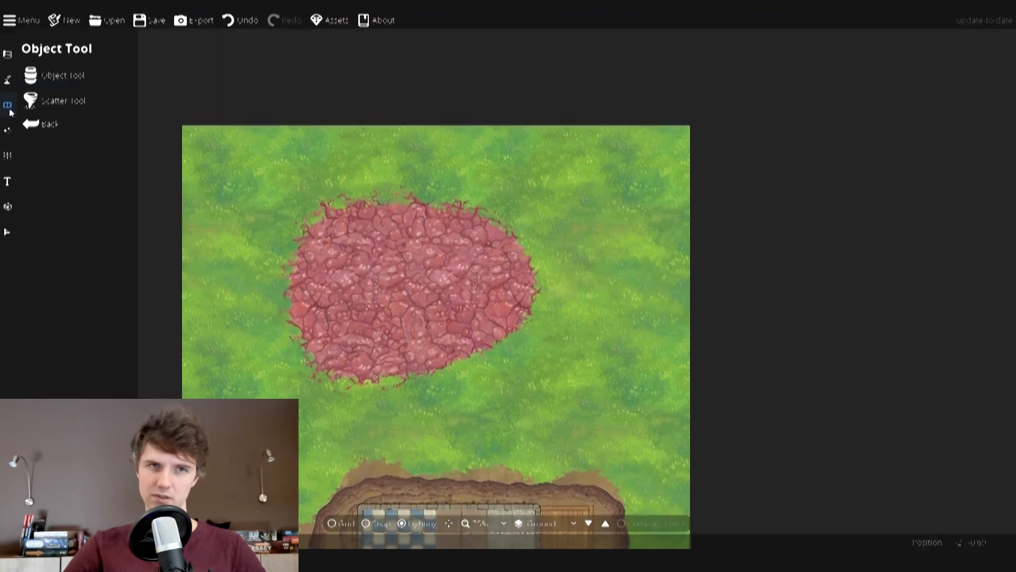
click(51, 152)
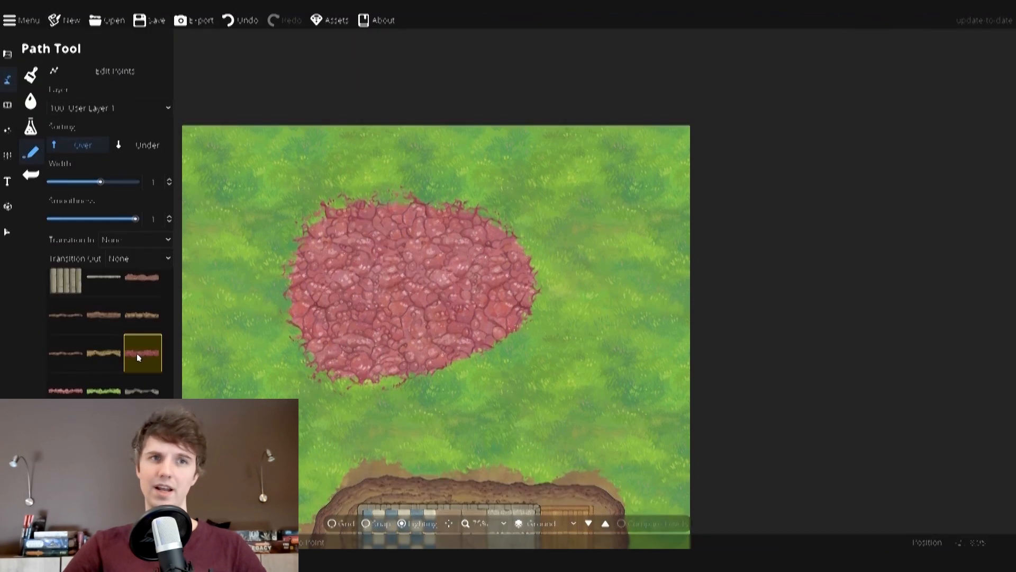
scroll(312, 291, up, 5)
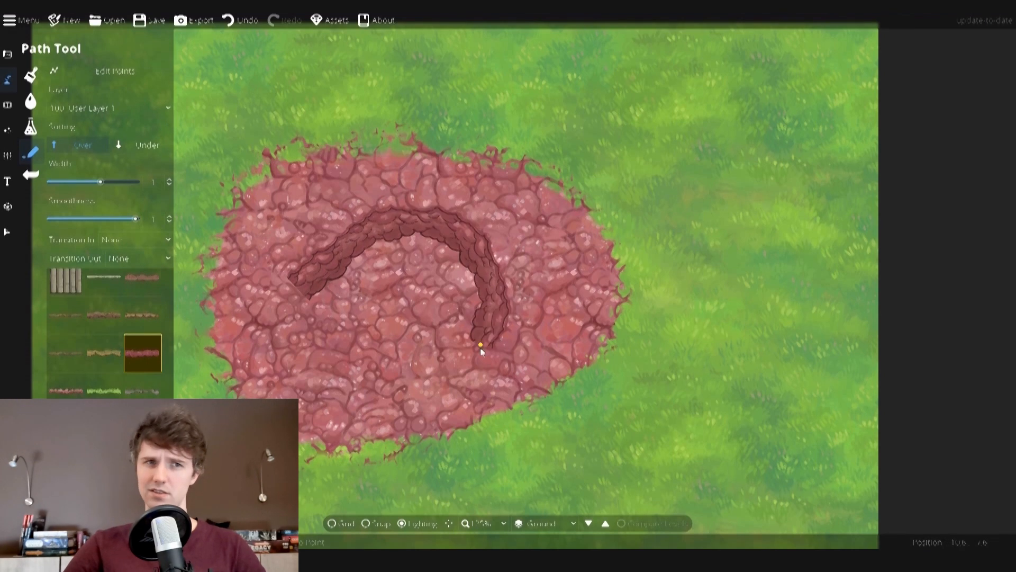
click(298, 290)
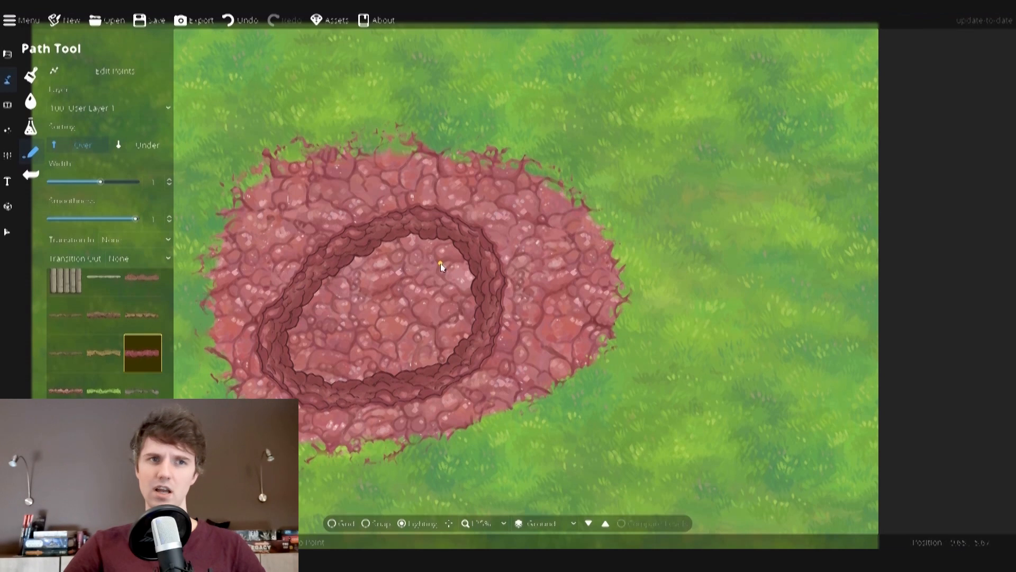
- Delete the flesh path loop and paint Ch Grass over the whole flesh patch
drag(419, 176, 482, 154)
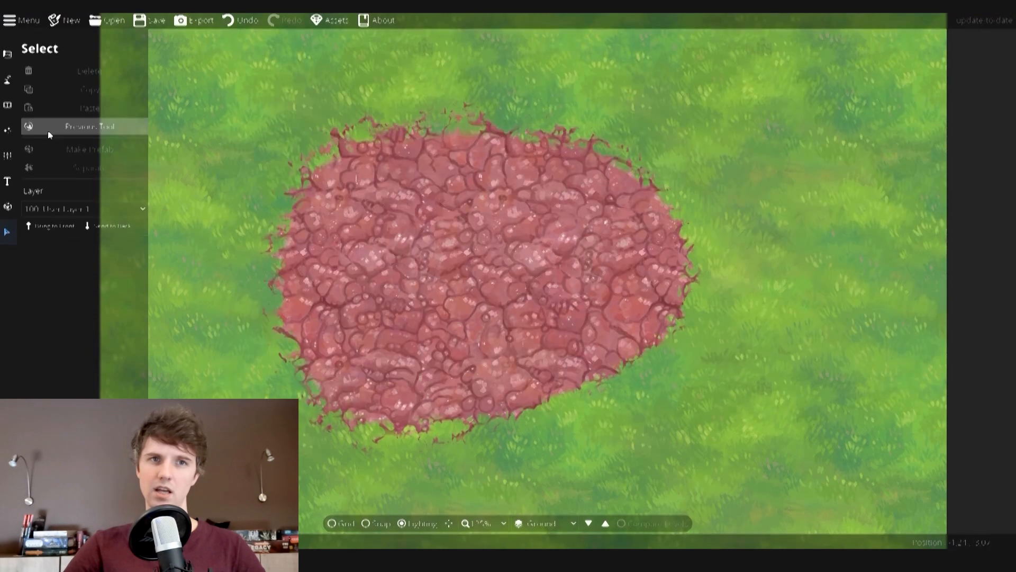
click(8, 80)
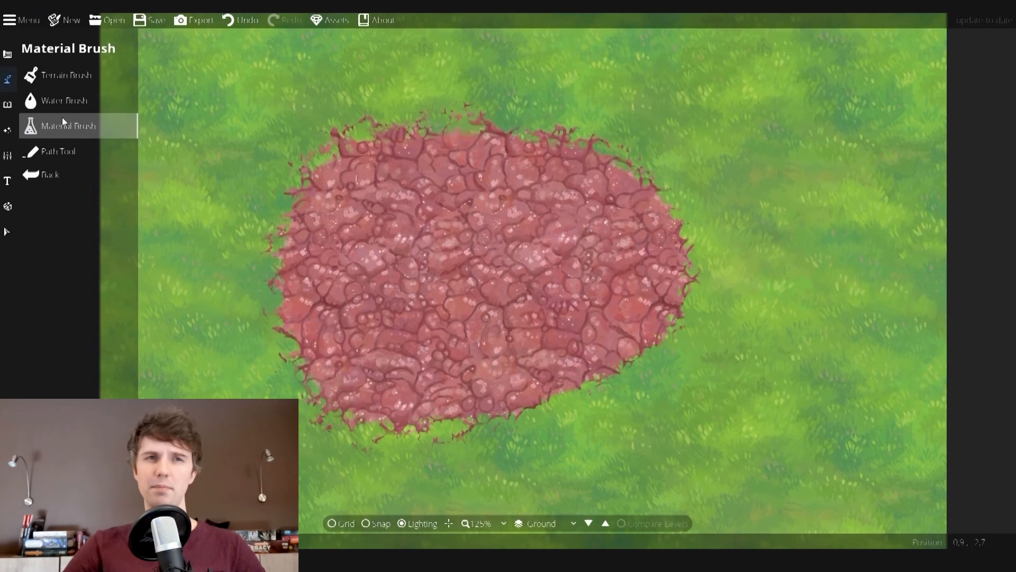
click(66, 75)
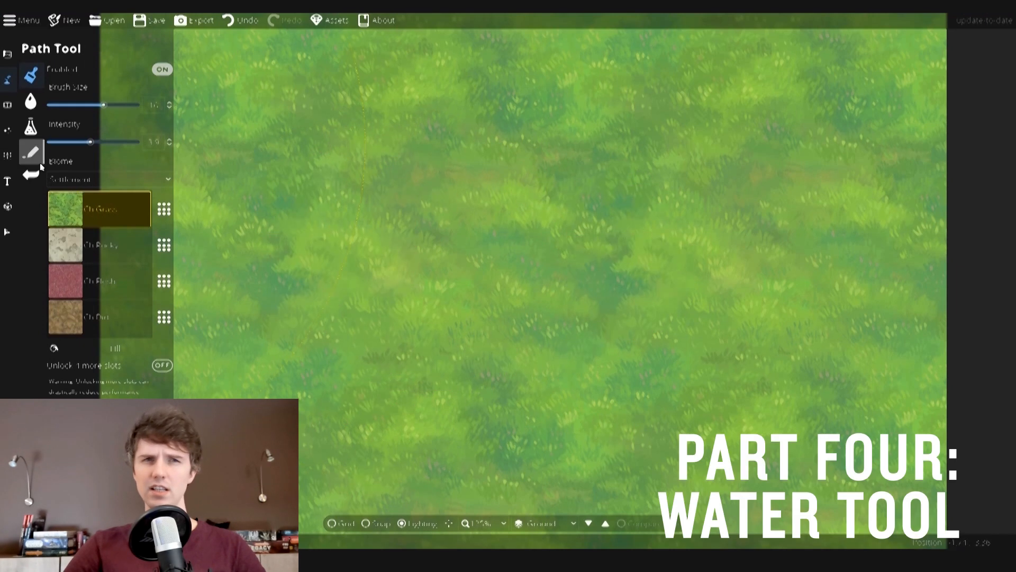
click(39, 163)
scroll(94, 371, down, 10)
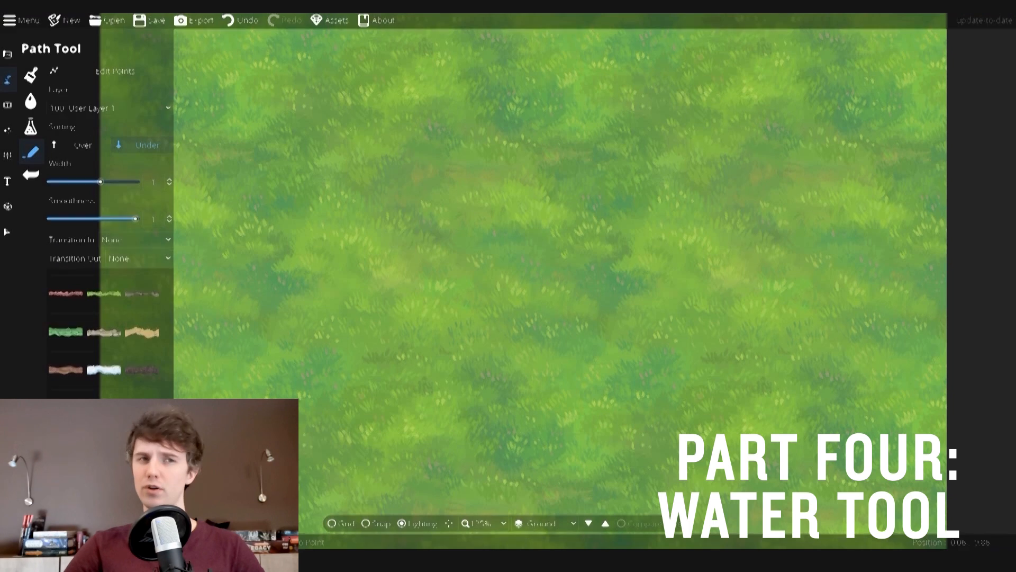
scroll(105, 365, down, 3)
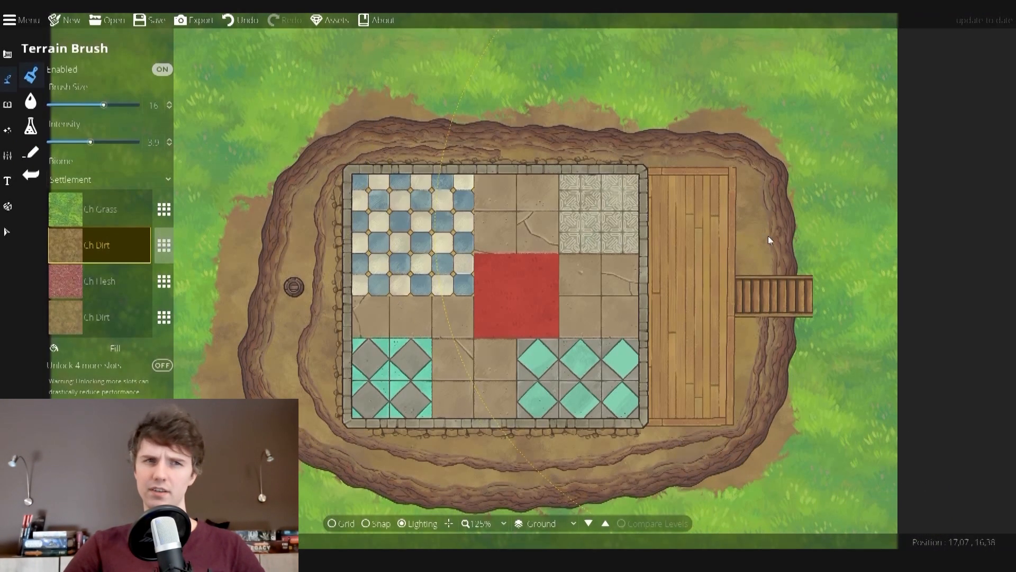
- Delete the wooden stairs leading off the deck with the Select Tool
click(8, 231)
click(796, 301)
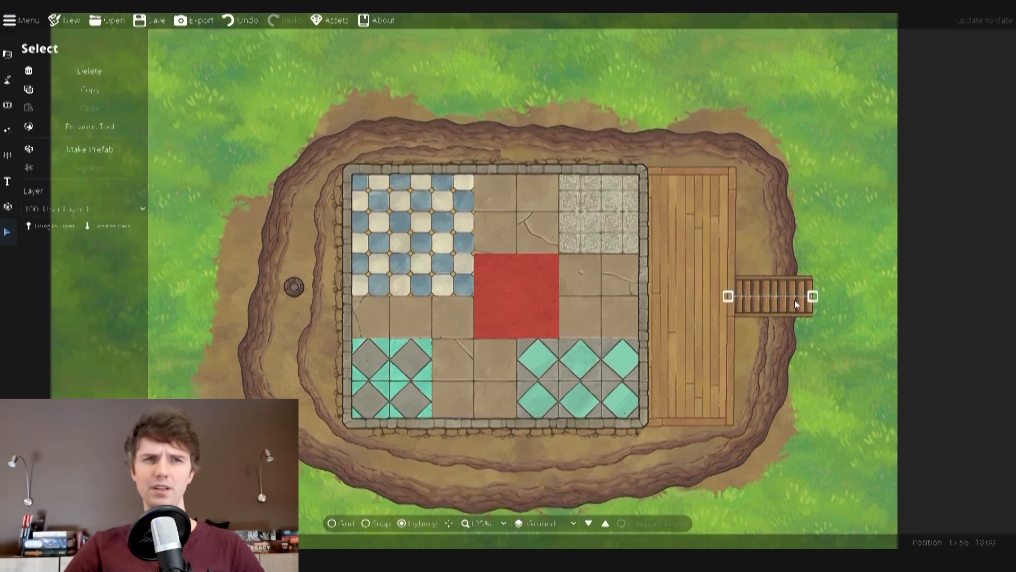
key(Delete)
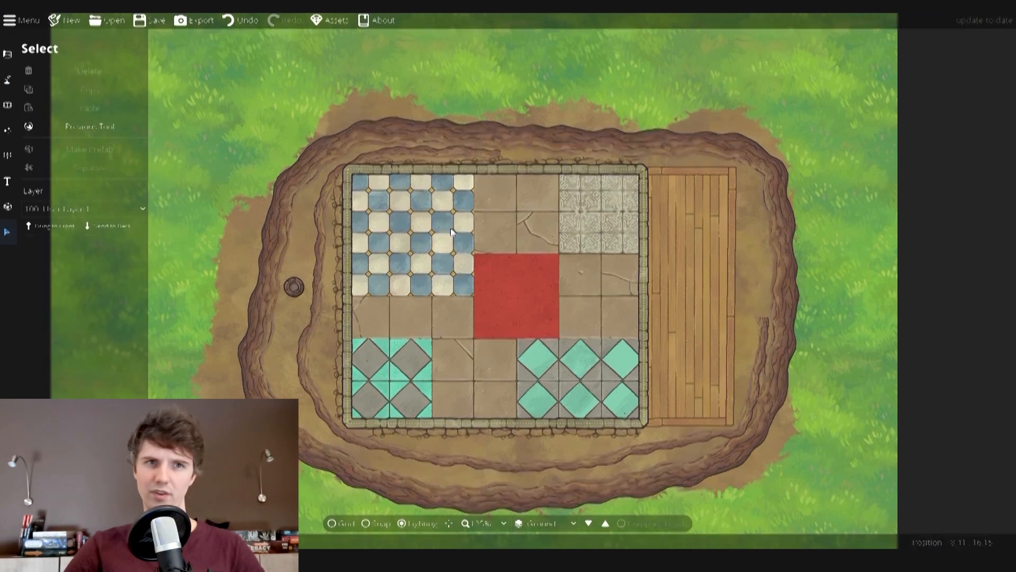
- Paint a long vertical strip of water west of the building using the Water Brush at its second-largest size
click(8, 81)
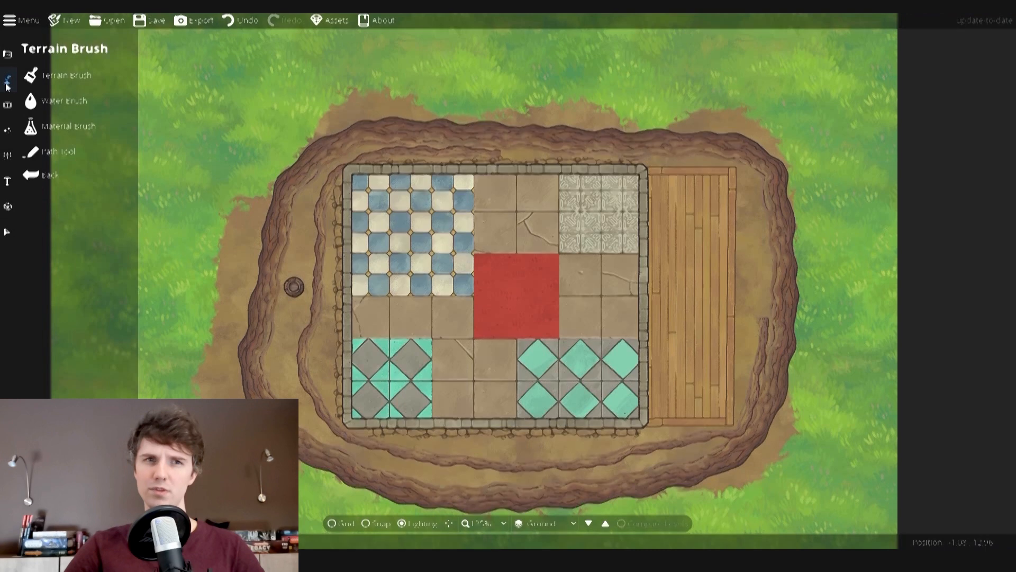
click(74, 103)
click(134, 92)
scroll(275, 206, down, 1)
drag(279, 114, 292, 442)
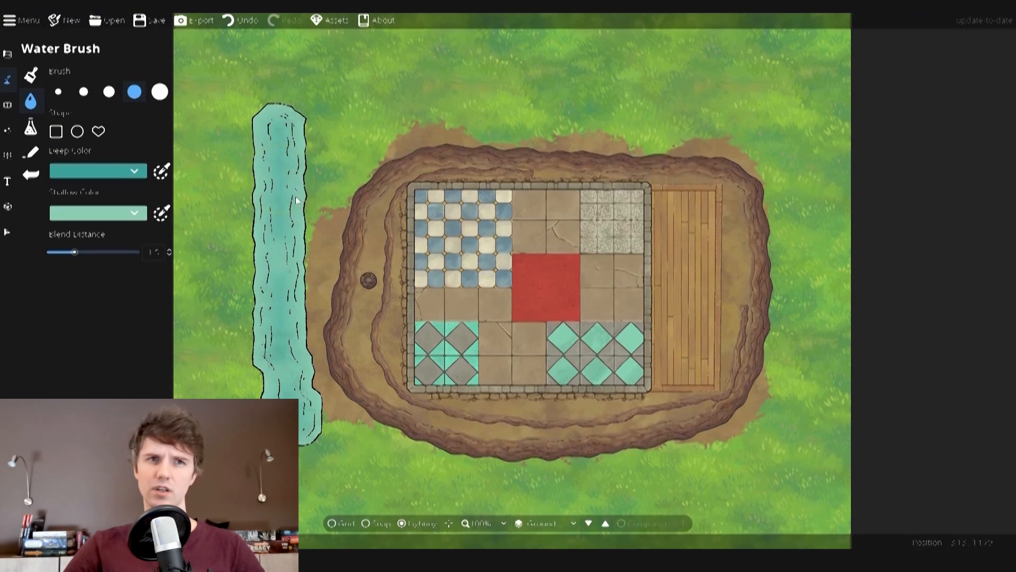
- Widen the water strip along its west side over its full length and turn on the grid
drag(259, 376, 258, 137)
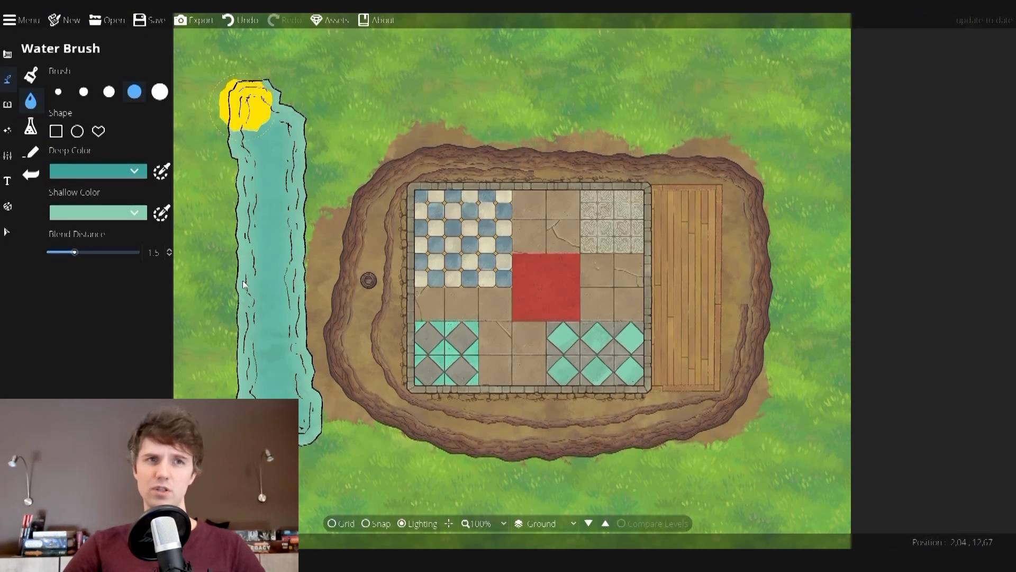
mouse_move(243, 284)
mouse_down()
mouse_move(246, 337)
mouse_move(272, 393)
mouse_up()
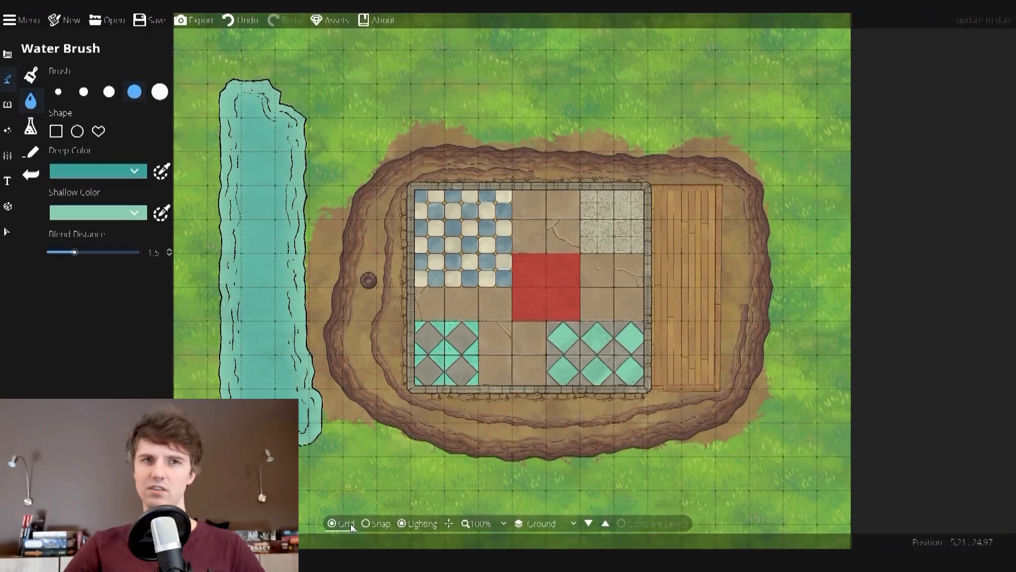
scroll(182, 223, up, 2)
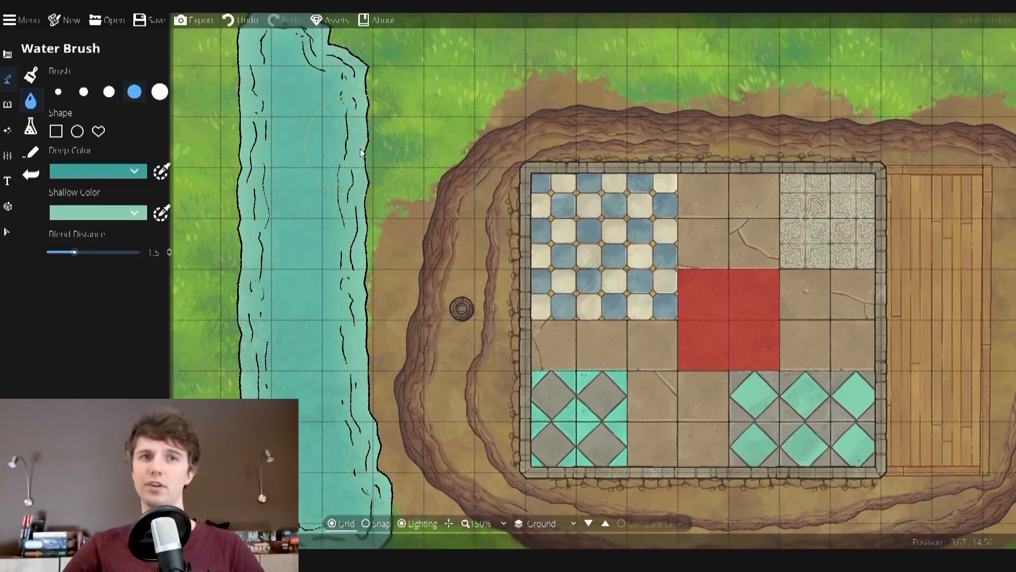
- Erase the vertical water strip west of the building with the Water Brush
drag(382, 119, 373, 236)
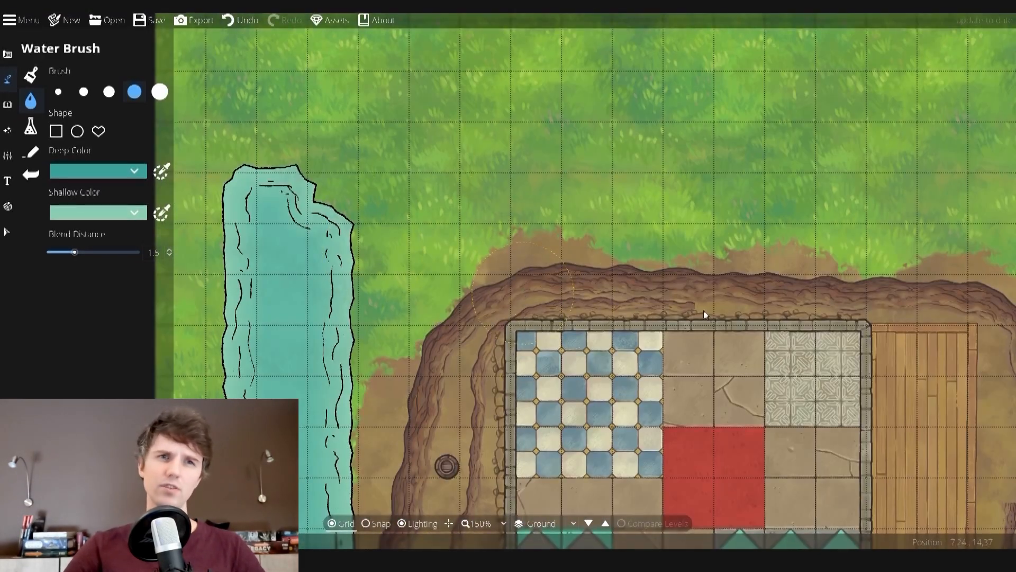
drag(411, 136, 466, 141)
scroll(467, 275, down, 2)
scroll(475, 153, up, 1)
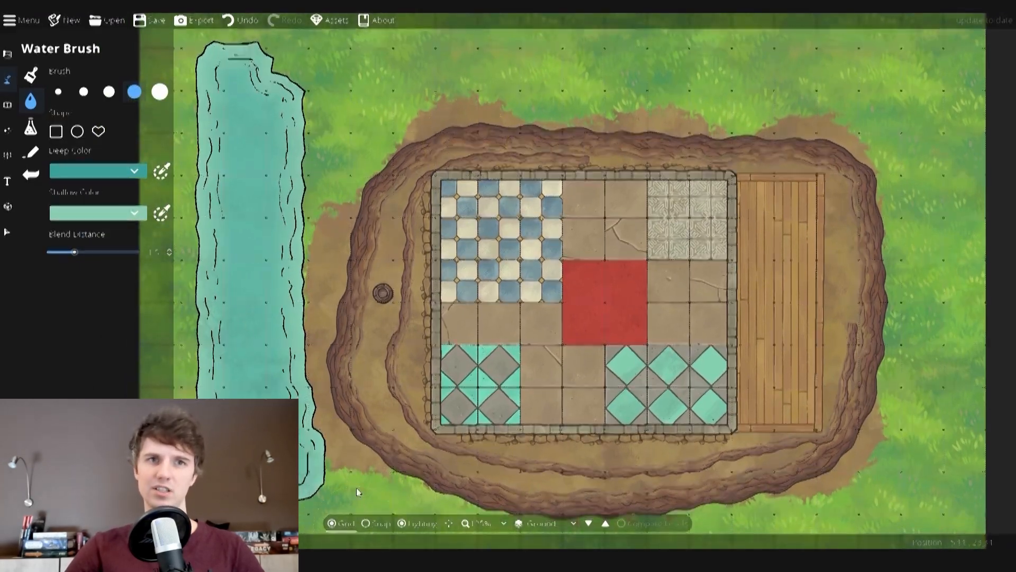
mouse_move(288, 84)
mouse_down()
mouse_move(226, 78)
mouse_move(208, 124)
mouse_move(287, 199)
mouse_move(194, 142)
mouse_move(203, 270)
mouse_move(279, 188)
mouse_move(270, 274)
mouse_move(223, 298)
mouse_up()
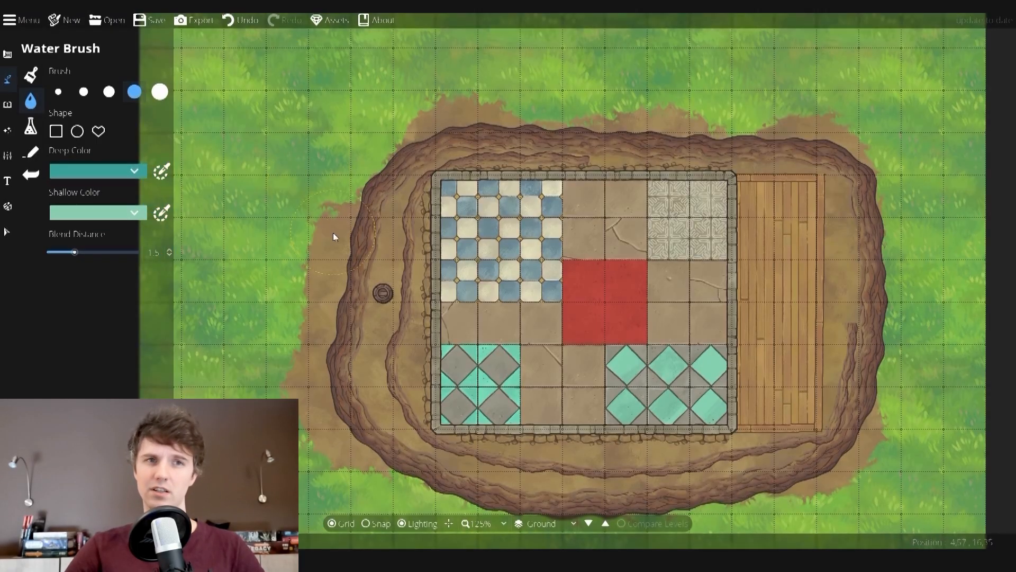
- Paint a continuous ring of water around the outside of the cliff with the second-largest Water Brush
drag(333, 232, 320, 132)
mouse_move(318, 136)
mouse_down()
mouse_move(292, 295)
mouse_move(309, 234)
mouse_move(308, 329)
mouse_move(338, 385)
mouse_move(489, 454)
mouse_move(597, 471)
mouse_move(675, 462)
mouse_move(822, 417)
mouse_move(873, 371)
mouse_move(905, 217)
mouse_move(889, 103)
mouse_up()
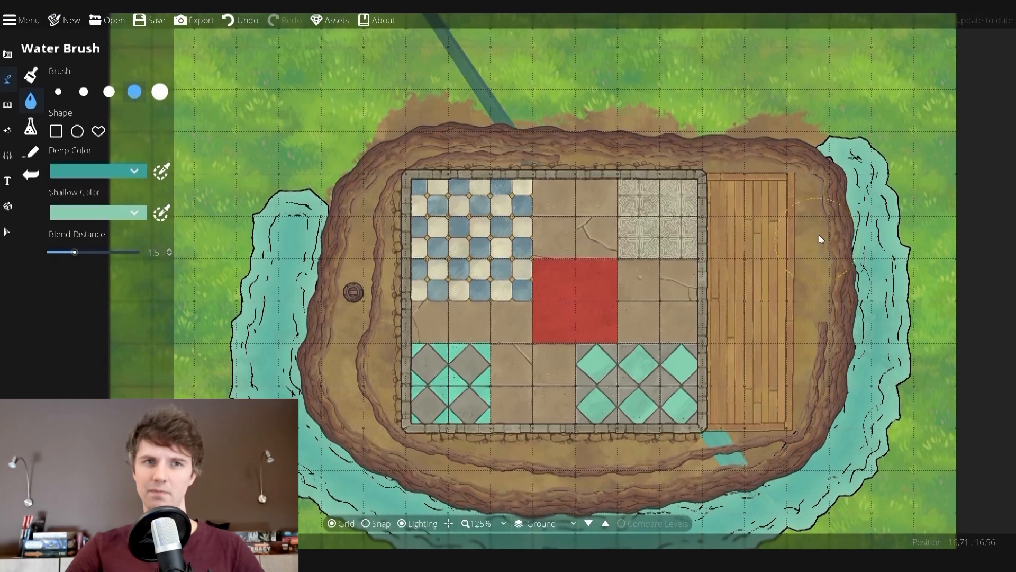
drag(712, 55, 833, 159)
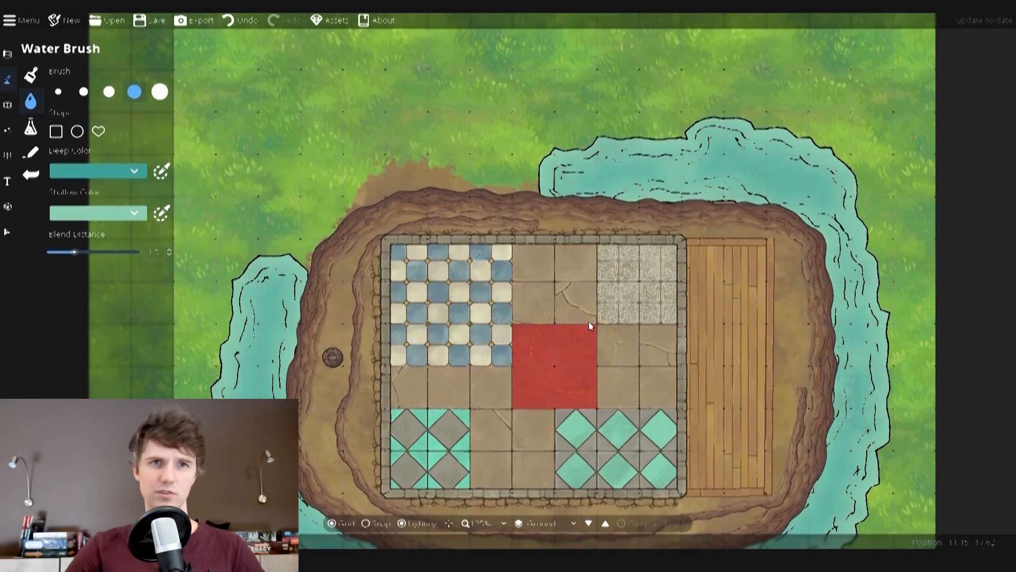
mouse_move(624, 159)
mouse_down()
mouse_move(342, 188)
mouse_move(271, 309)
mouse_up()
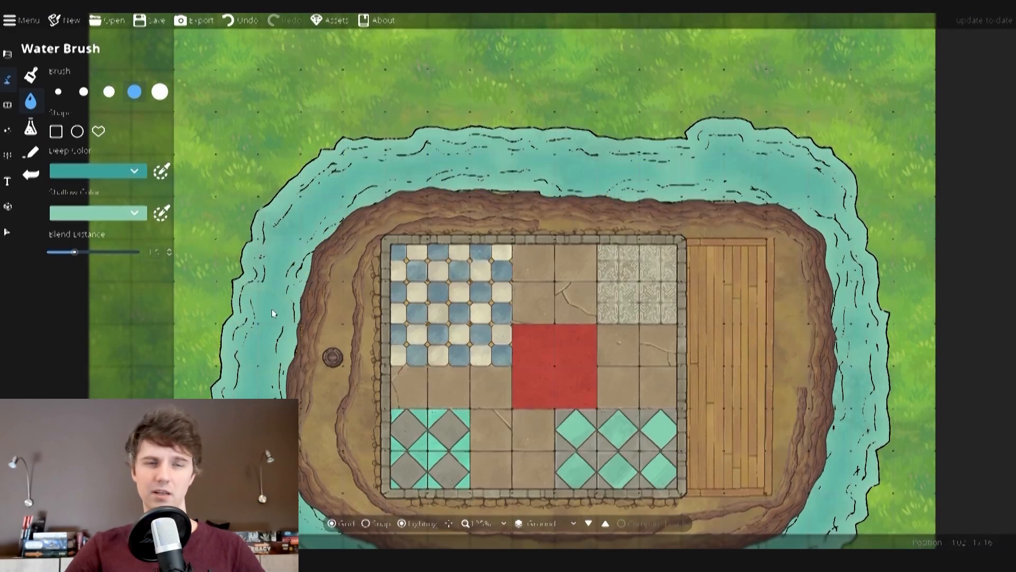
drag(394, 172, 529, 172)
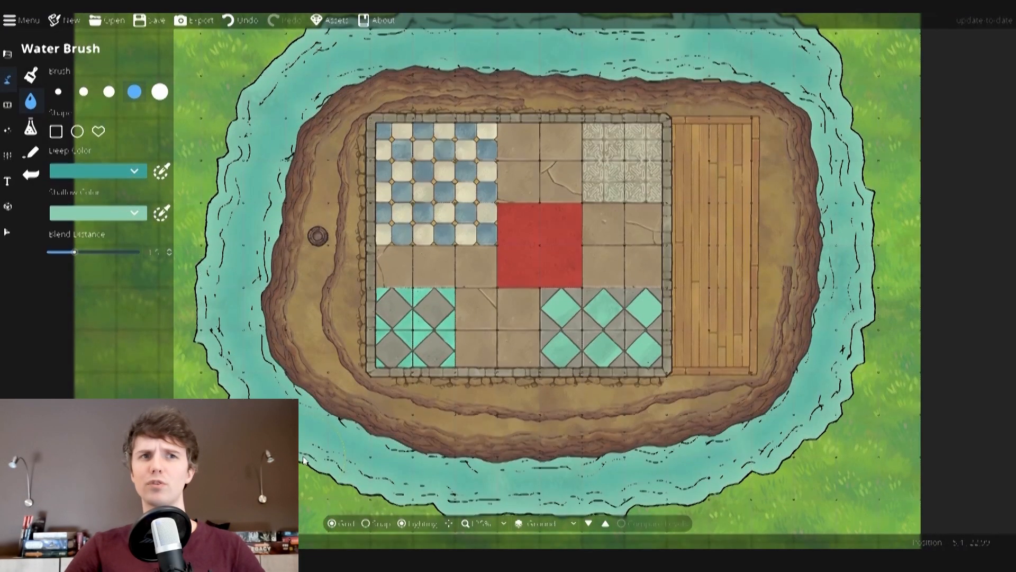
- Set the Water Brush to its middle size and widen the water ring around the cliff
scroll(303, 461, down, 2)
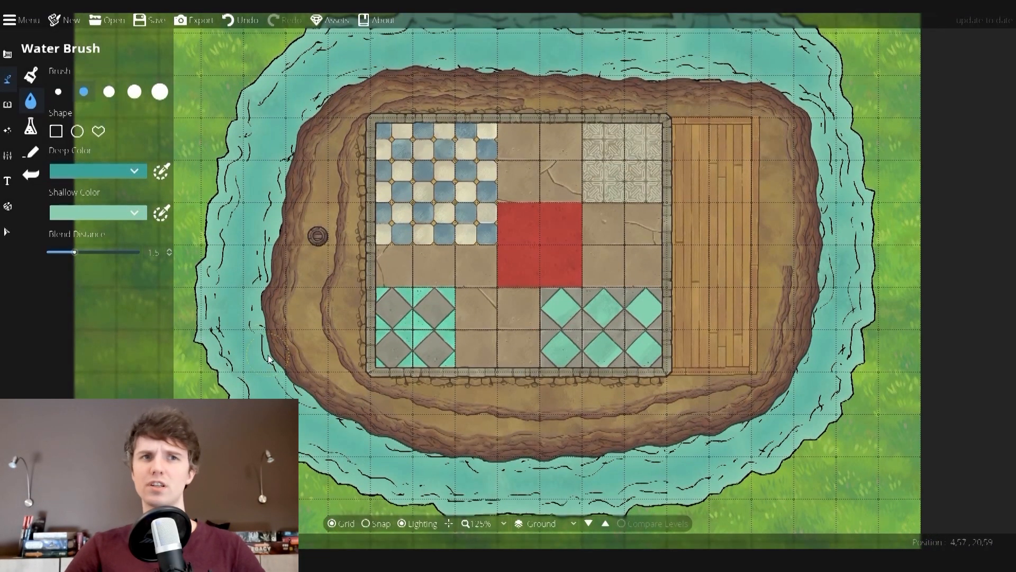
scroll(359, 323, down, 2)
click(109, 92)
mouse_move(341, 141)
mouse_down()
mouse_move(251, 384)
mouse_move(426, 440)
mouse_move(665, 312)
mouse_move(647, 349)
mouse_move(661, 209)
mouse_move(318, 154)
mouse_move(582, 114)
mouse_move(614, 461)
mouse_move(485, 465)
mouse_move(257, 335)
mouse_move(249, 301)
mouse_up()
scroll(492, 209, up, 2)
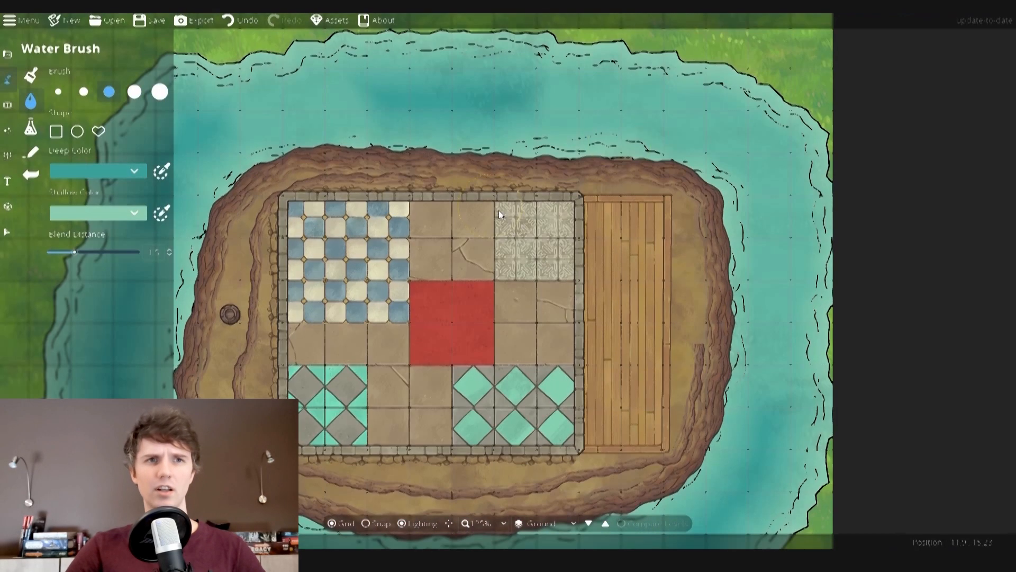
- Touch up the water's inner edge along the north and east sides of the cliff
drag(638, 146, 577, 137)
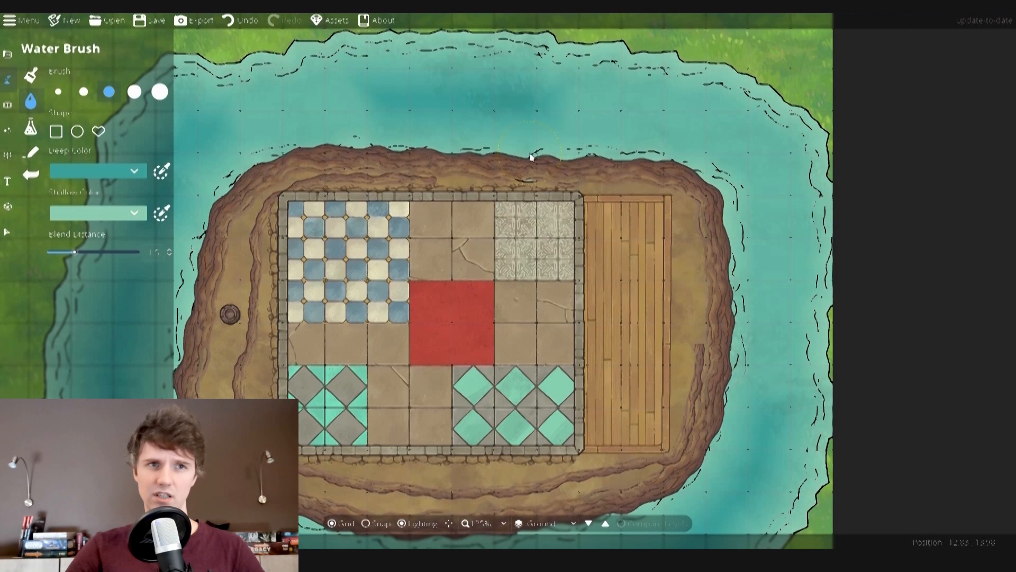
mouse_move(685, 136)
mouse_down()
mouse_move(746, 195)
mouse_move(754, 223)
mouse_up()
drag(744, 413, 758, 268)
- Apply the heart-shaped Water Brush along the cliff's west and south edges and turn off the grid
click(98, 131)
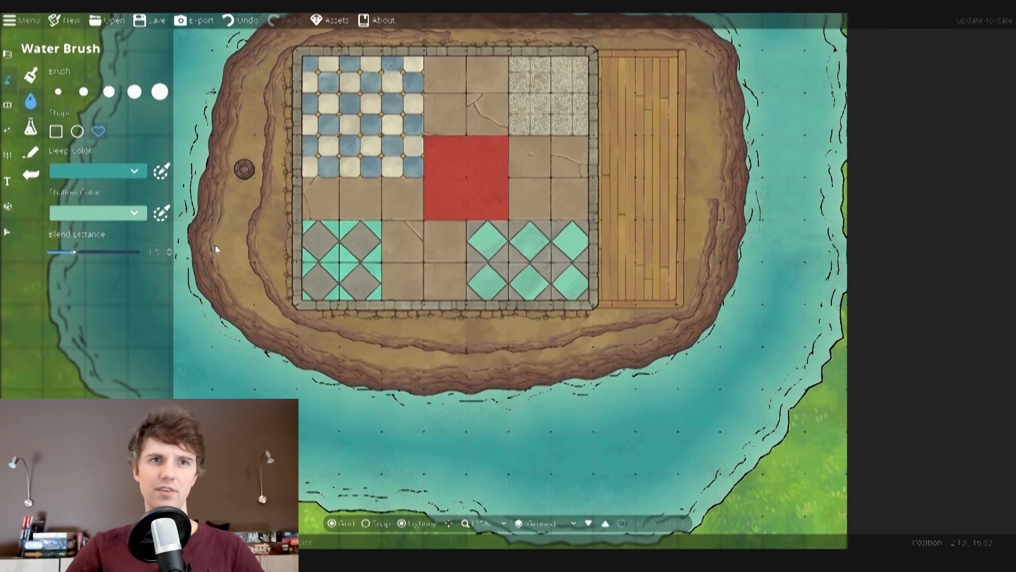
drag(215, 222, 214, 283)
mouse_move(295, 343)
mouse_down()
mouse_move(357, 371)
mouse_move(451, 382)
mouse_up()
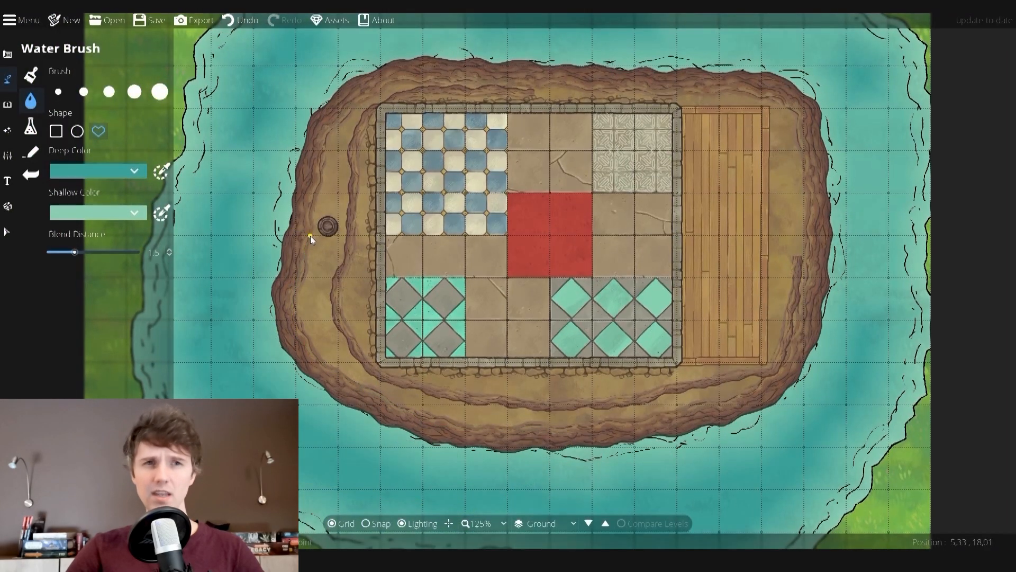
click(339, 523)
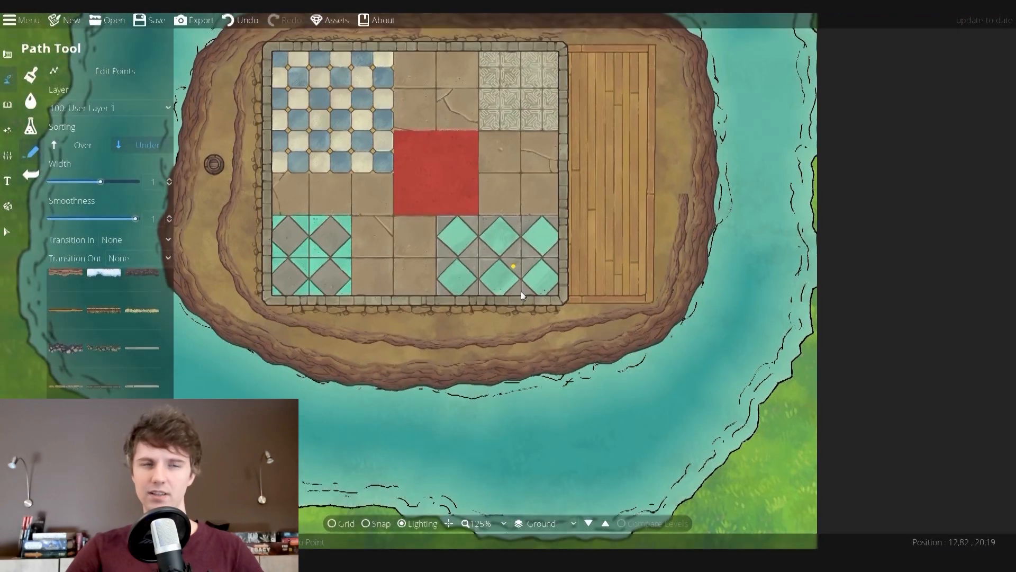
- Draw a pale foam path with the Path Tool around the whole cliff edge where it meets the water
scroll(143, 374, down, 2)
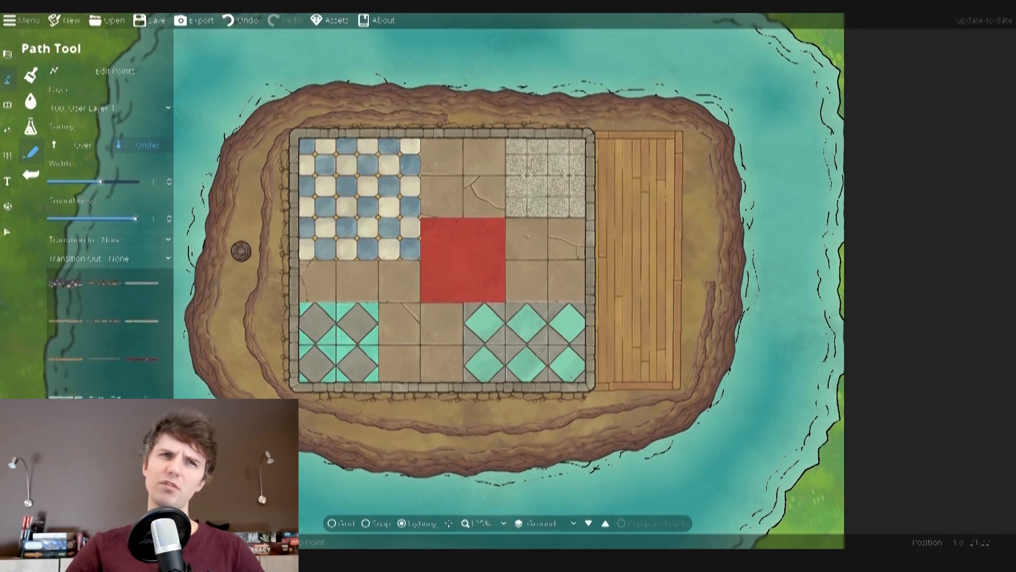
click(75, 395)
mouse_move(203, 251)
mouse_down()
mouse_move(254, 265)
mouse_move(244, 264)
mouse_move(252, 196)
mouse_move(276, 153)
mouse_move(415, 87)
mouse_move(715, 109)
mouse_move(805, 184)
mouse_up()
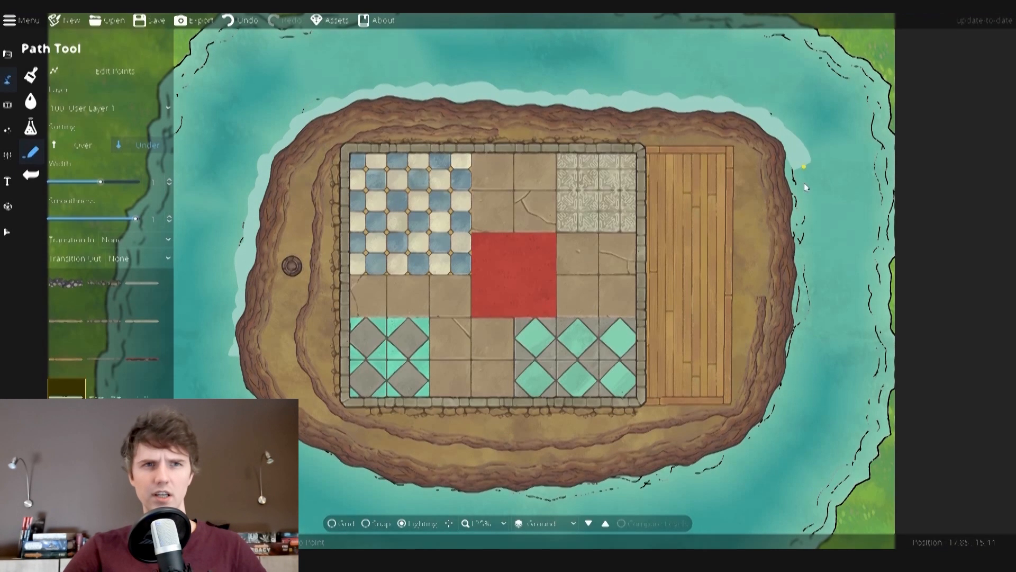
mouse_move(805, 303)
mouse_down()
mouse_move(785, 407)
mouse_move(748, 449)
mouse_move(622, 490)
mouse_move(464, 499)
mouse_up()
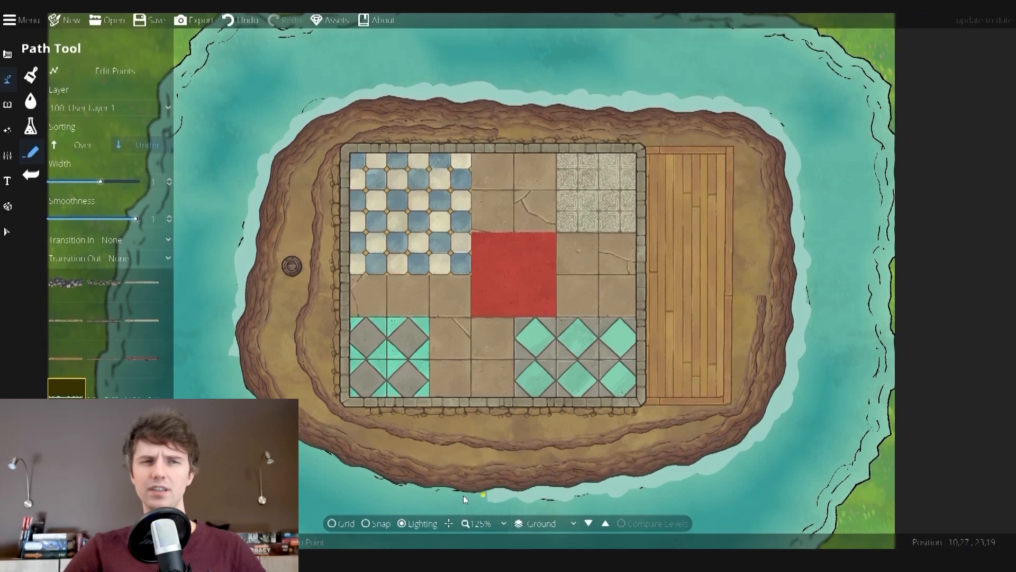
mouse_move(317, 451)
mouse_down()
mouse_move(265, 421)
mouse_move(231, 351)
mouse_up()
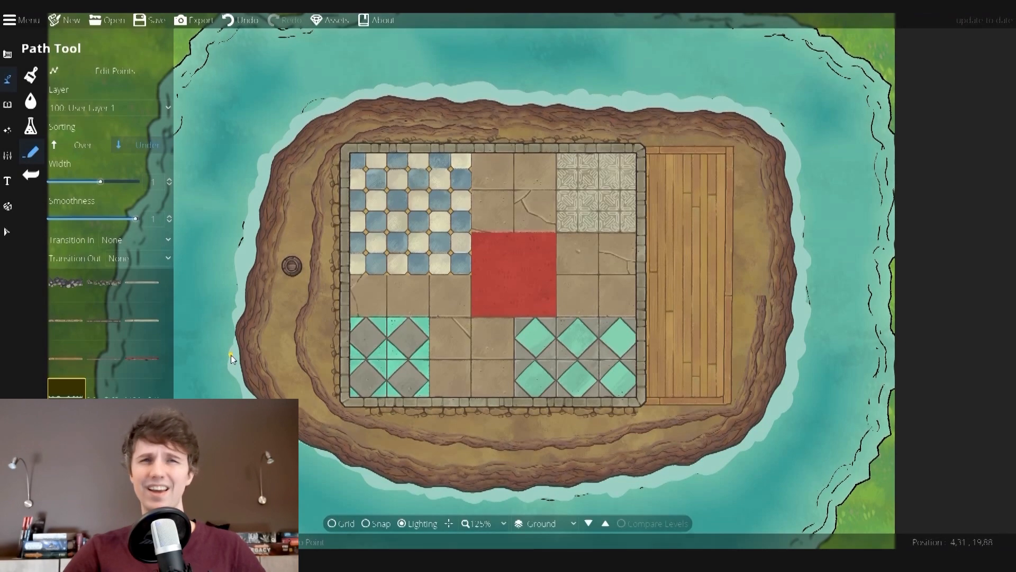
scroll(572, 228, down, 2)
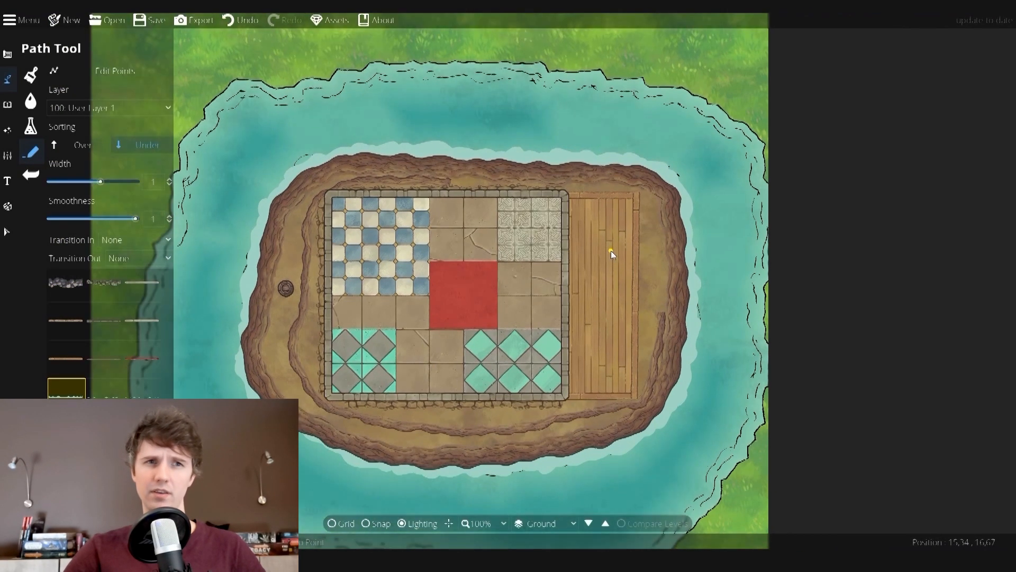
scroll(576, 402, up, 1)
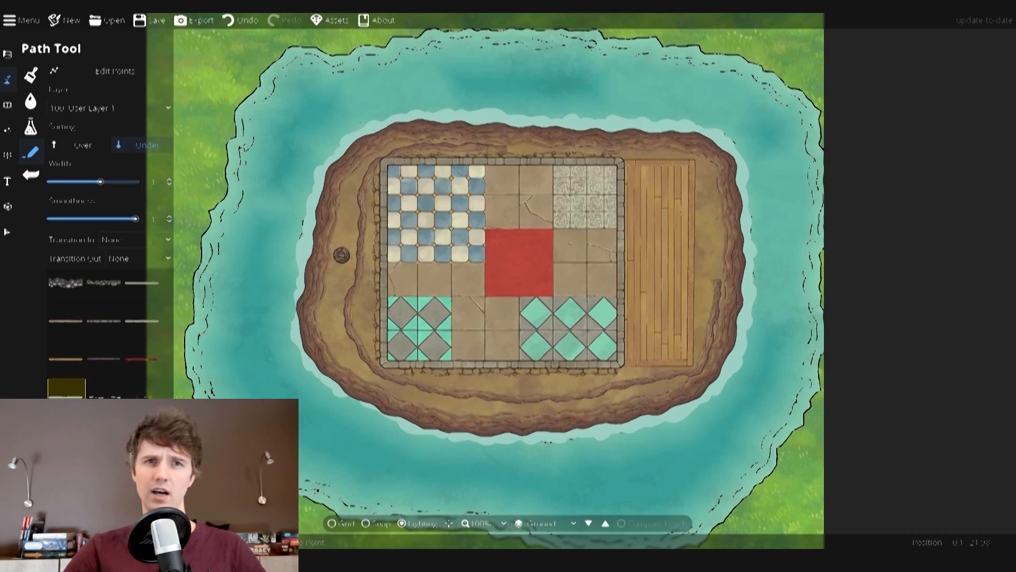
- Draw a ring with the water ripple path southwest of the island and place a barrel object inside it
click(276, 394)
click(332, 403)
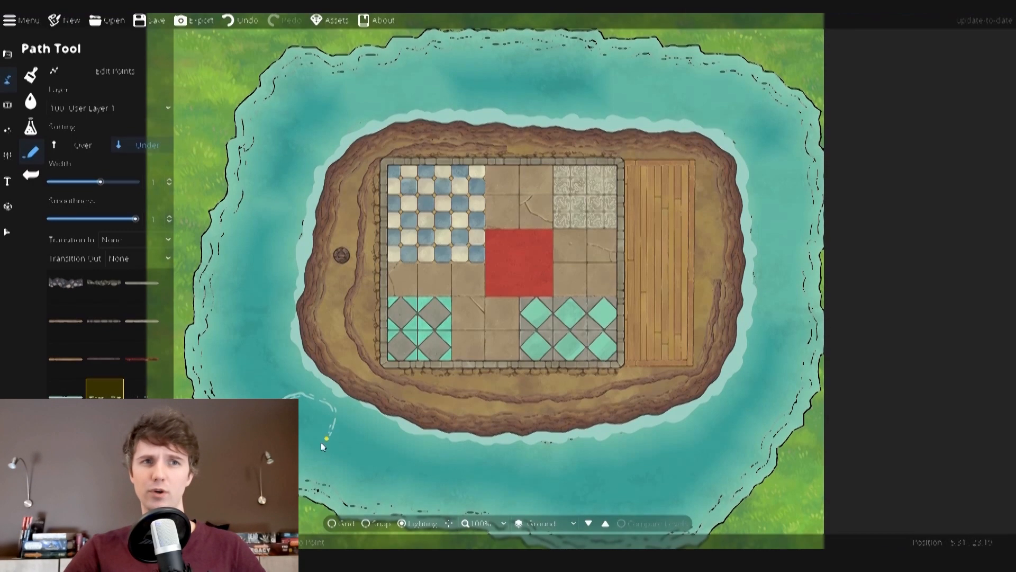
click(8, 105)
click(943, 134)
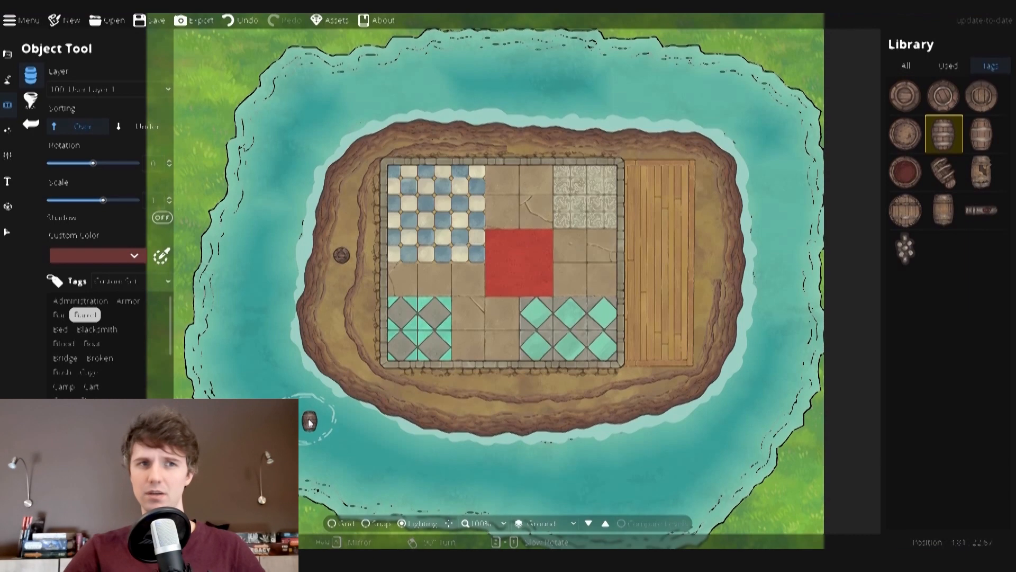
- Replace the ripple ring with tighter ripples around the barrel and line the water's outer shore with the foam path
click(8, 231)
click(8, 79)
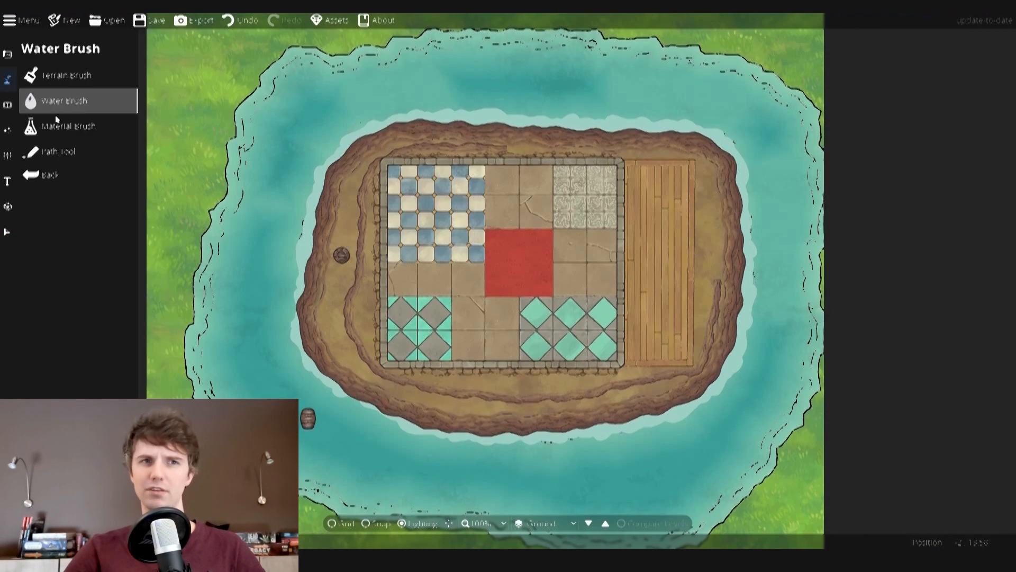
scroll(299, 409, up, 5)
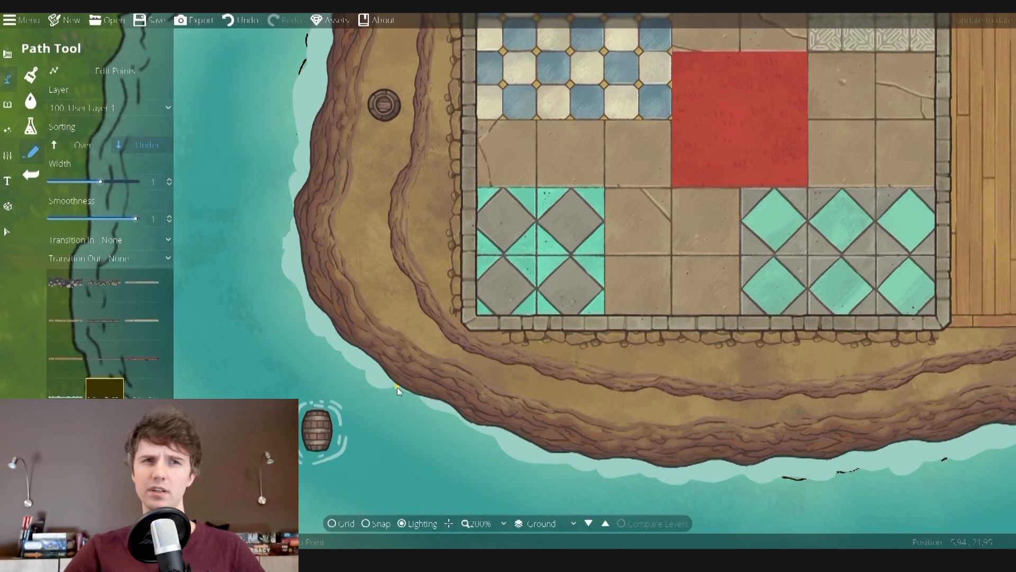
scroll(397, 386, down, 2)
scroll(310, 320, down, 3)
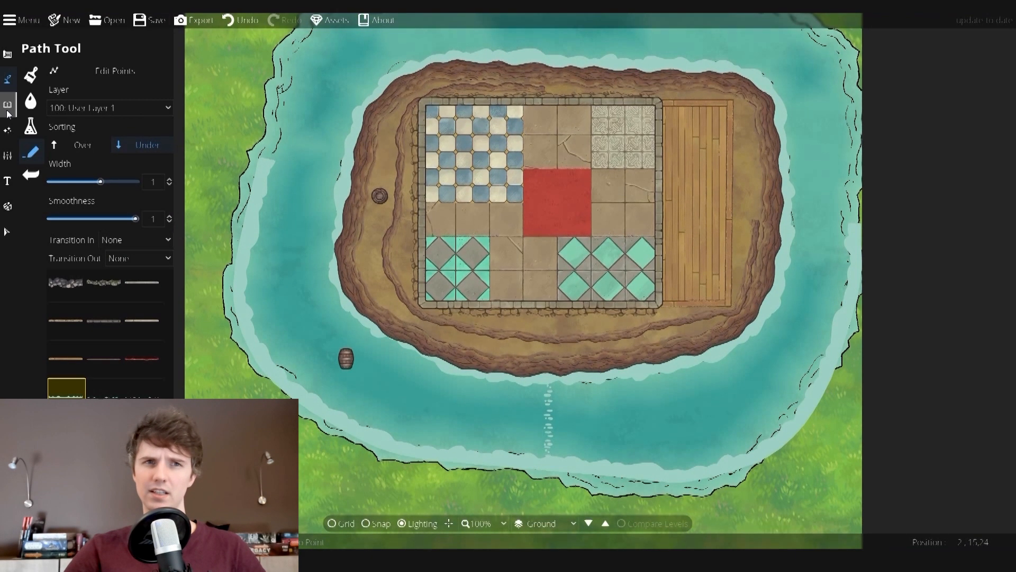
- Place the Water Ripples 01 object in the water south of the island with the Object Tool
click(53, 76)
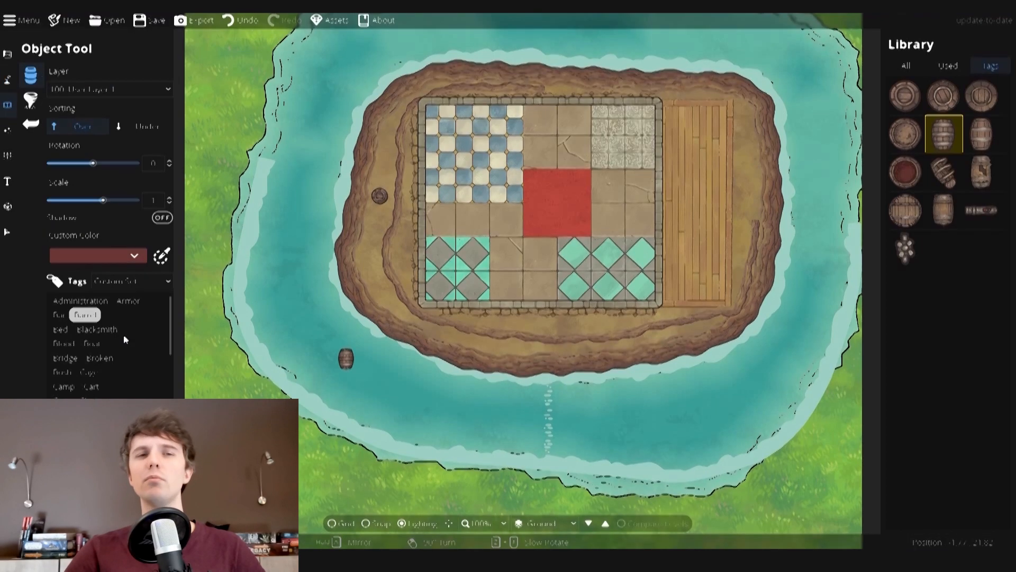
scroll(944, 370, down, 1)
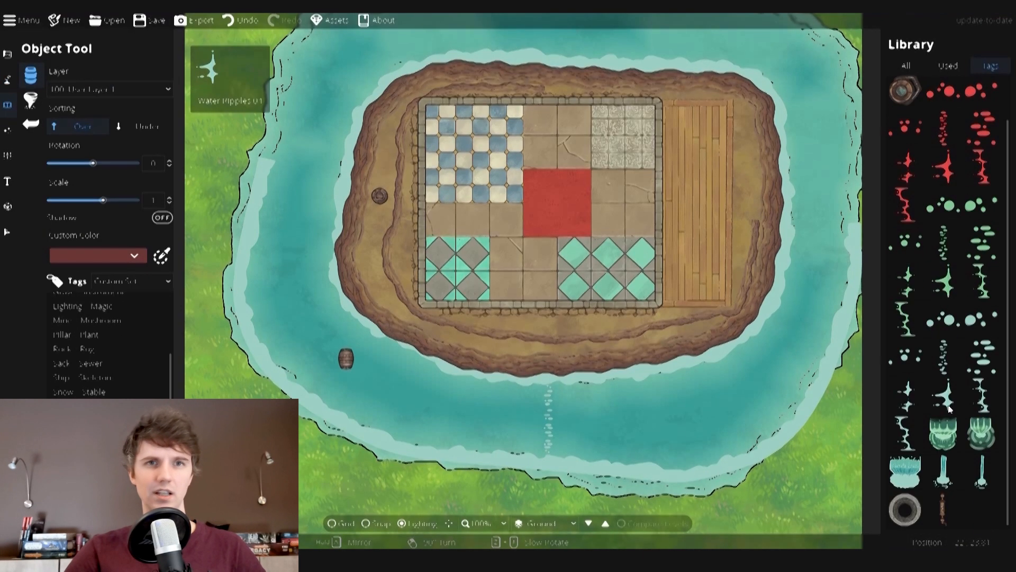
click(944, 395)
scroll(509, 415, up, 1)
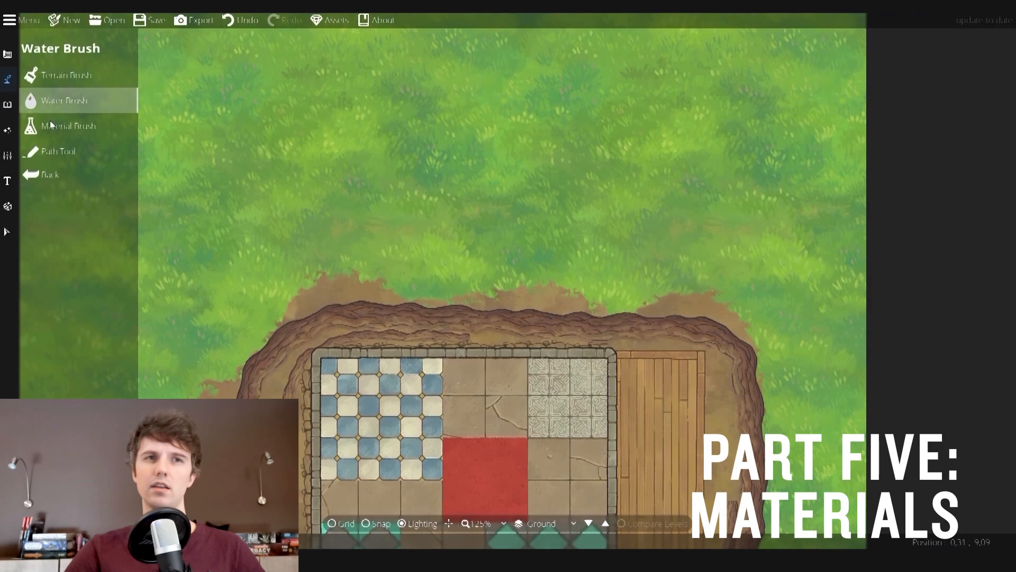
- Paint a band of purple material on the Below Ground layer along the cliff's north side with the Material Brush
click(51, 125)
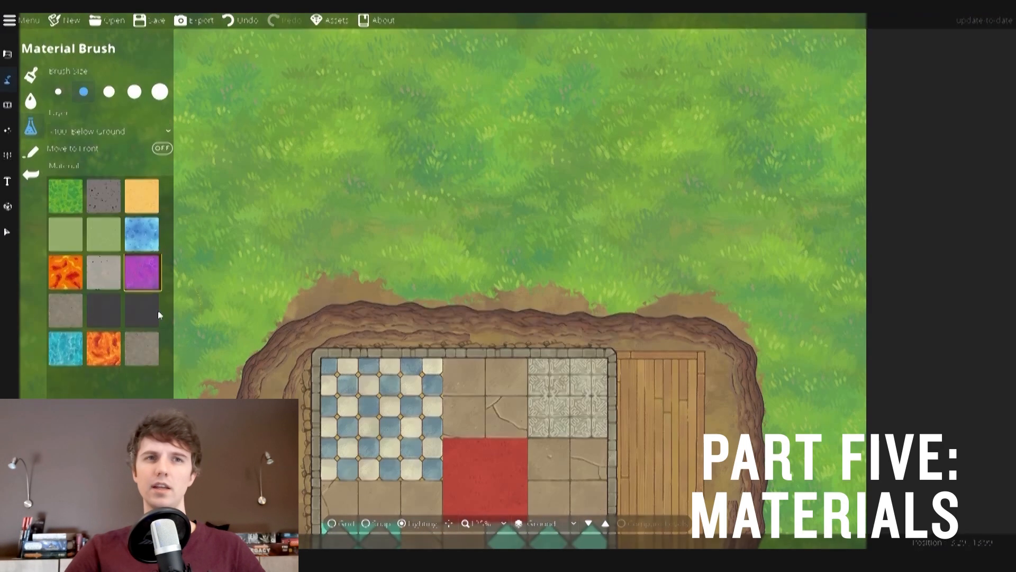
mouse_move(431, 270)
mouse_down()
mouse_move(554, 271)
mouse_move(715, 295)
mouse_move(319, 281)
mouse_move(238, 339)
mouse_up()
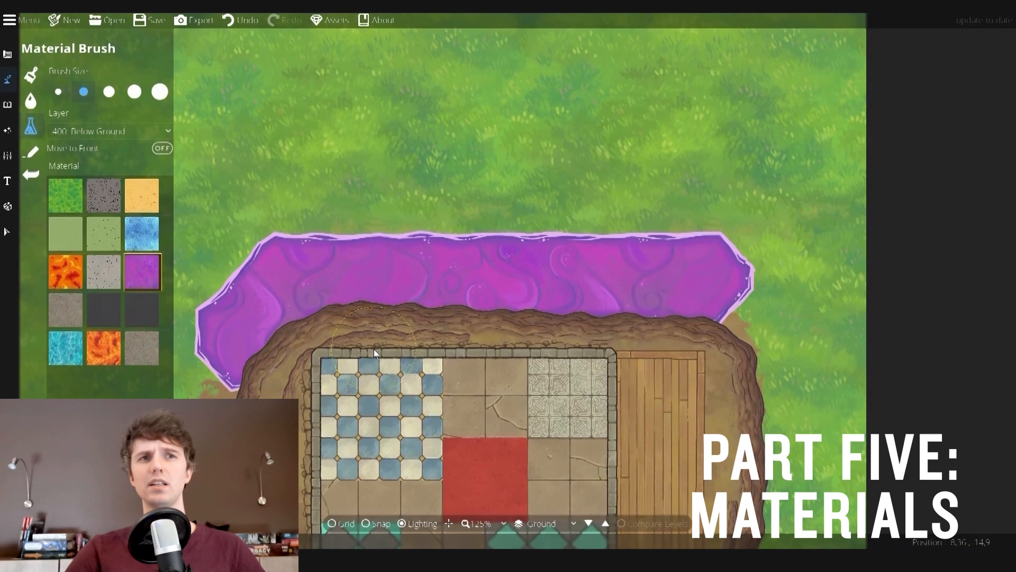
drag(338, 352, 307, 354)
mouse_move(335, 256)
mouse_down()
mouse_move(393, 275)
mouse_move(284, 290)
mouse_up()
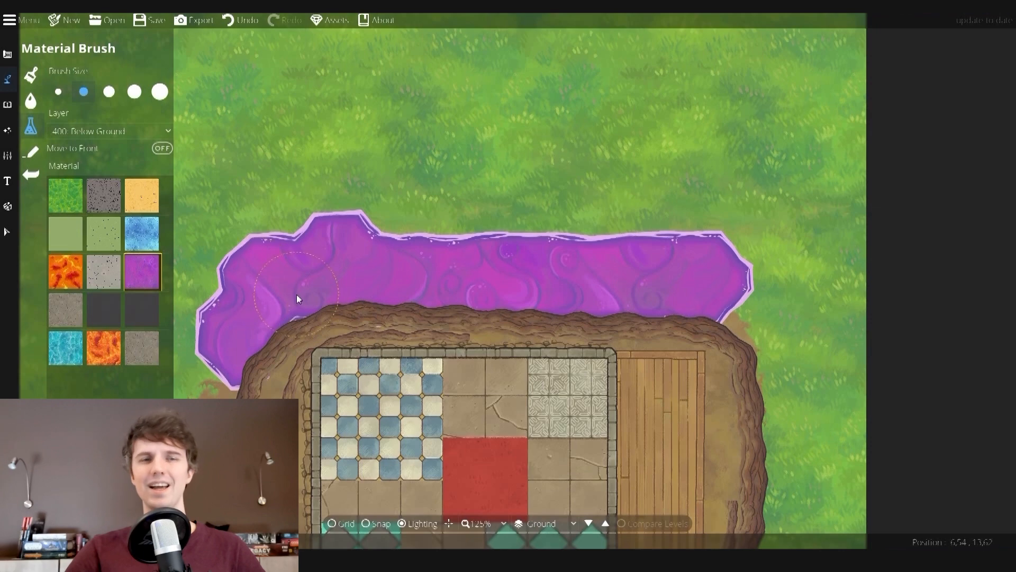
- Extend the purple material north and down the cliff's east side with the second-largest brush
scroll(328, 191, up, 2)
mouse_move(357, 196)
mouse_down()
mouse_move(701, 176)
mouse_move(280, 220)
mouse_move(637, 233)
mouse_move(799, 334)
mouse_move(836, 408)
mouse_move(795, 206)
mouse_move(703, 230)
mouse_up()
scroll(710, 266, down, 3)
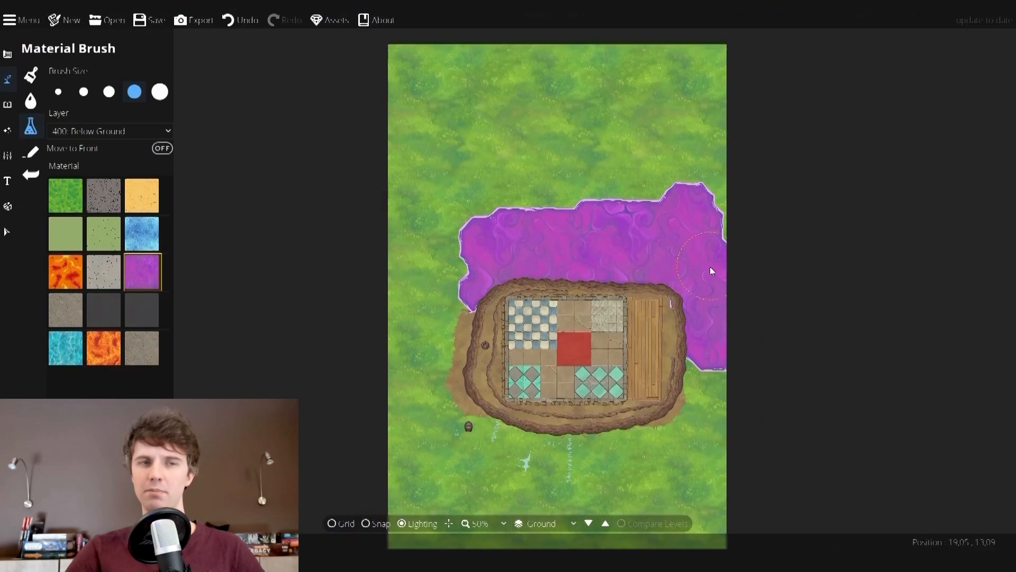
- Erase the purple material around the cliff
scroll(709, 267, up, 3)
scroll(410, 180, down, 2)
mouse_move(273, 157)
mouse_down()
mouse_move(271, 208)
mouse_move(524, 161)
mouse_move(683, 233)
mouse_move(560, 205)
mouse_up()
- Paint lava with a dark rock edge along the cliff's north and east sides with the middle brush size, reshaping its inner edge
click(111, 336)
mouse_move(288, 204)
mouse_down()
mouse_move(409, 208)
mouse_move(594, 229)
mouse_move(639, 260)
mouse_move(662, 330)
mouse_move(668, 465)
mouse_up()
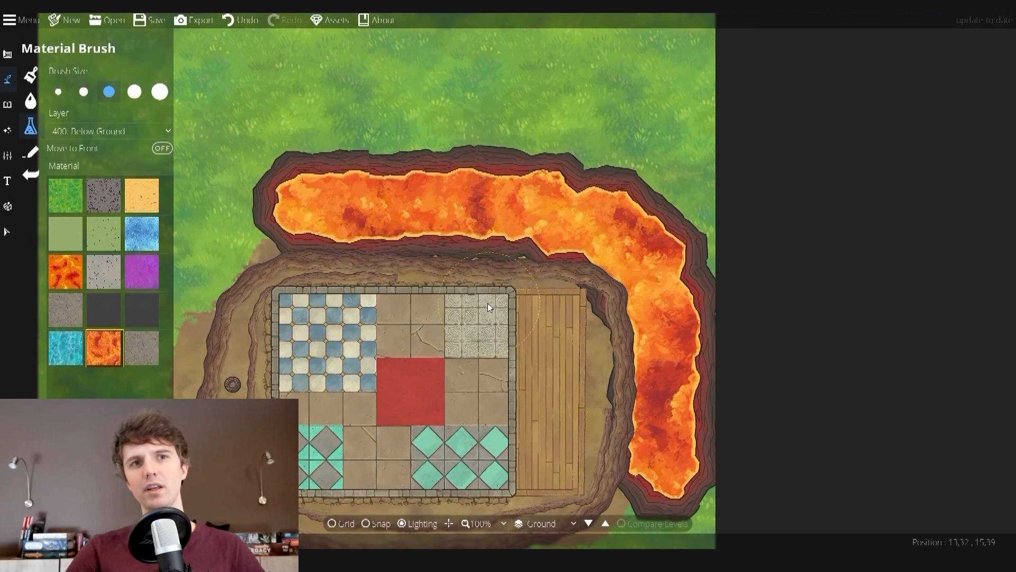
mouse_move(582, 310)
mouse_down()
mouse_move(595, 311)
mouse_move(598, 412)
mouse_move(574, 322)
mouse_move(468, 300)
mouse_up()
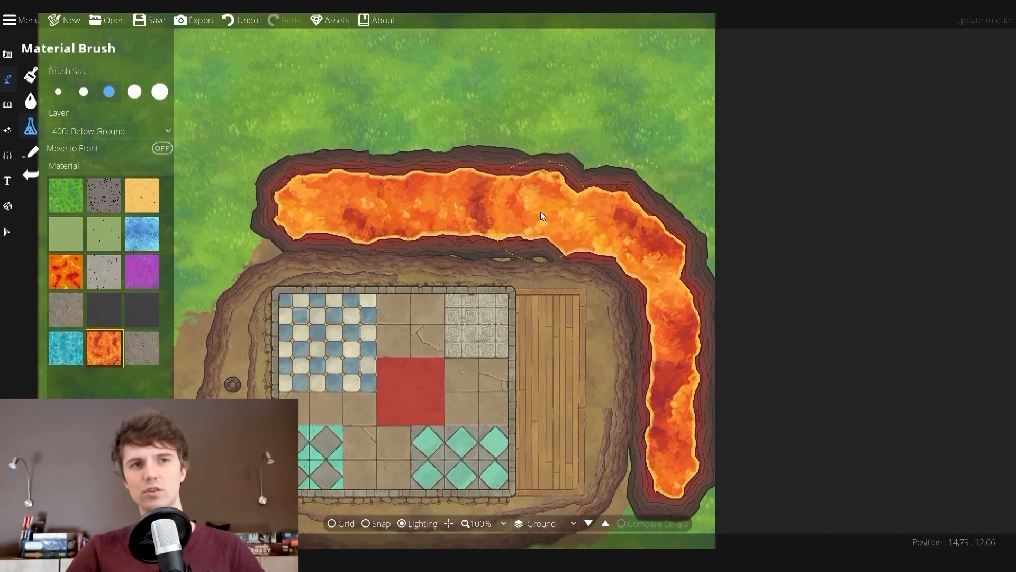
drag(534, 216, 423, 220)
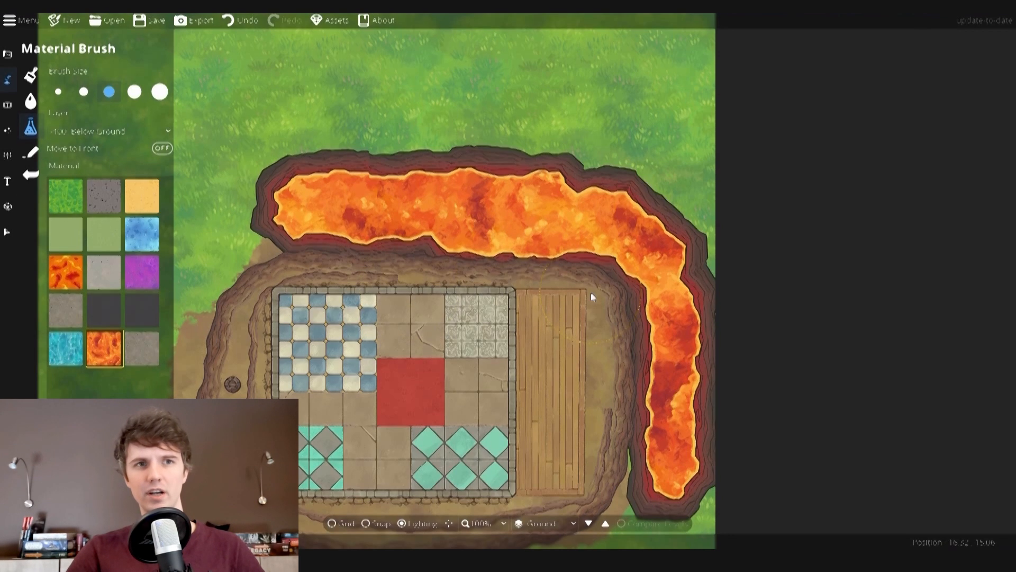
- Erase all the lava north and east of the cliff, starting with the smallest brush and finishing with the second-largest
scroll(605, 257, down, 3)
scroll(604, 257, up, 3)
click(59, 92)
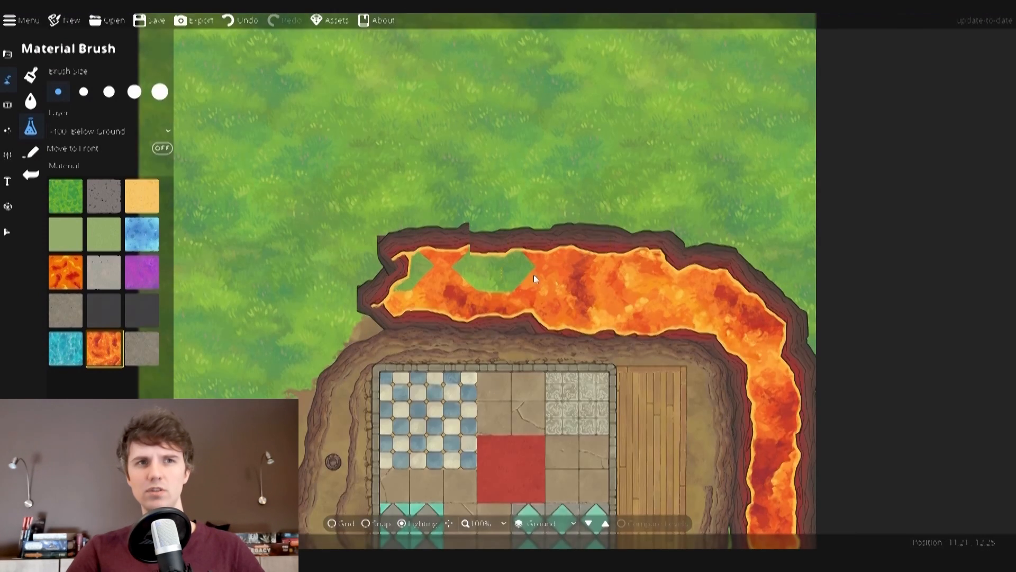
mouse_move(684, 290)
mouse_down()
mouse_move(506, 331)
mouse_move(419, 312)
mouse_move(582, 317)
mouse_move(667, 265)
mouse_up()
click(134, 92)
drag(709, 158, 746, 508)
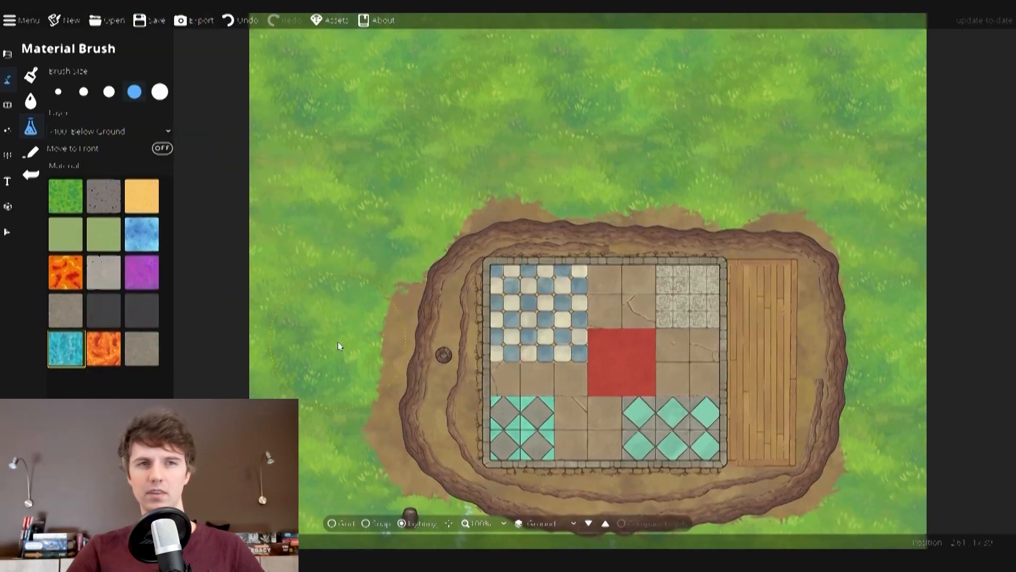
- Try painting the light-blue ice material around the cliff's north and east sides with the second-largest brush, and undo it
mouse_move(526, 164)
mouse_down()
mouse_move(635, 159)
mouse_move(798, 186)
mouse_move(556, 121)
mouse_move(392, 252)
mouse_up()
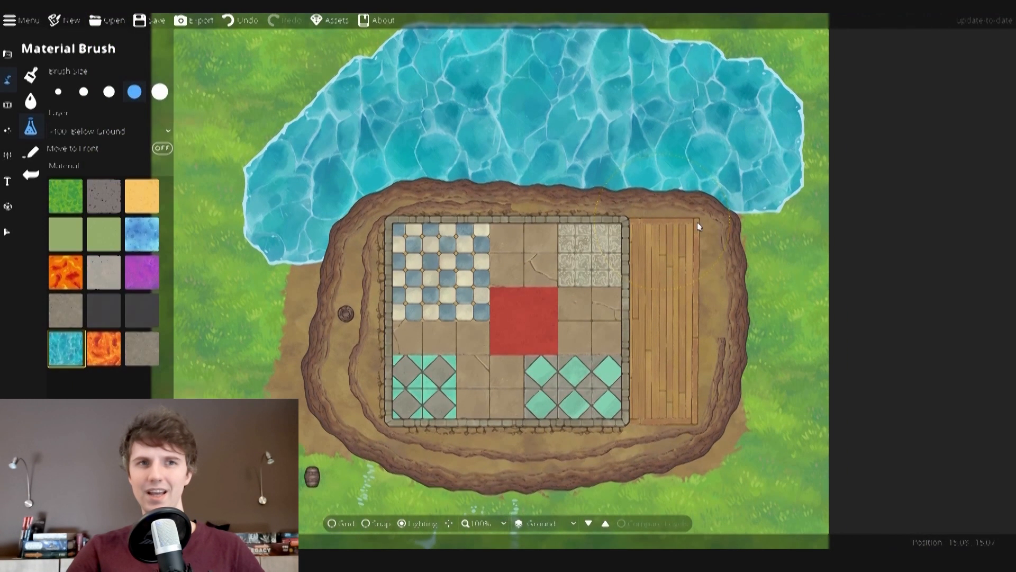
mouse_move(697, 221)
mouse_down()
mouse_move(777, 185)
mouse_move(816, 332)
mouse_move(779, 226)
mouse_move(792, 380)
mouse_up()
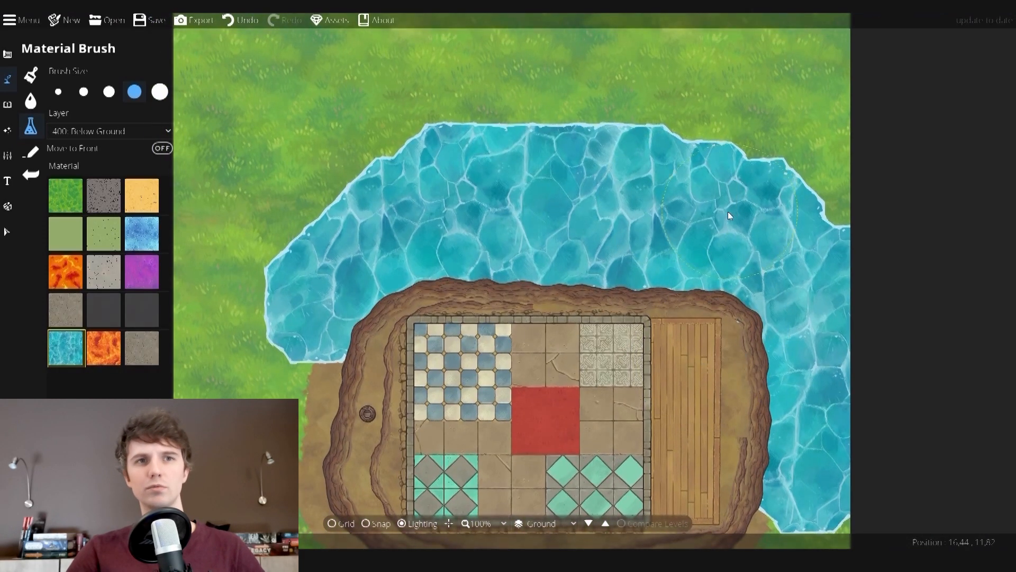
scroll(728, 211, up, 1)
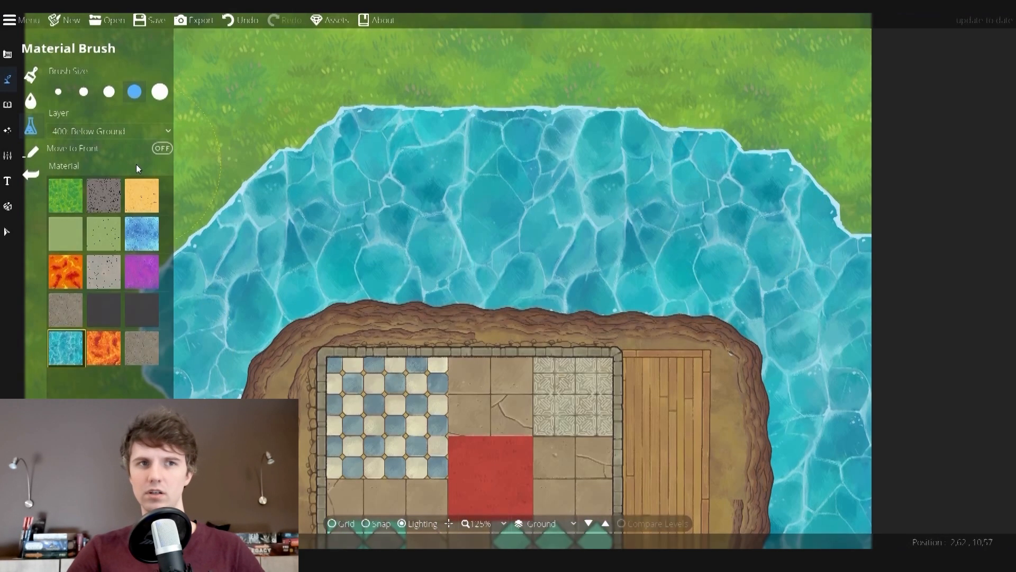
key(ctrl+z)
key(ctrl+z)
key(ctrl+z)
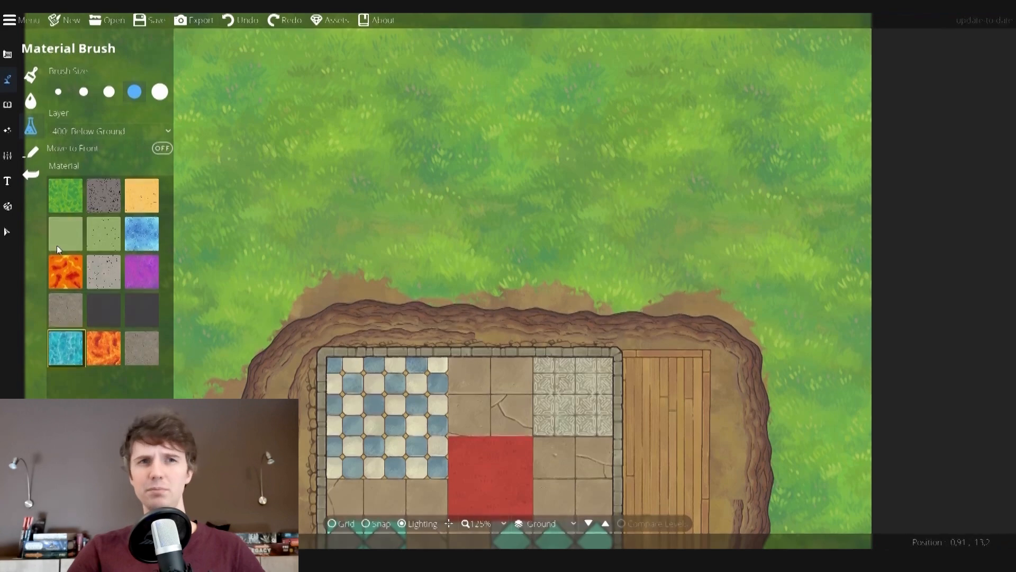
- Try painting a large patch of the fourth-row cracked-stone material on the grass north of the cliff, and undo it
click(82, 318)
mouse_move(332, 130)
mouse_down()
mouse_move(661, 196)
mouse_move(680, 331)
mouse_up()
mouse_move(392, 138)
mouse_down()
mouse_move(448, 99)
mouse_move(655, 205)
mouse_move(592, 294)
mouse_up()
scroll(560, 281, down, 1)
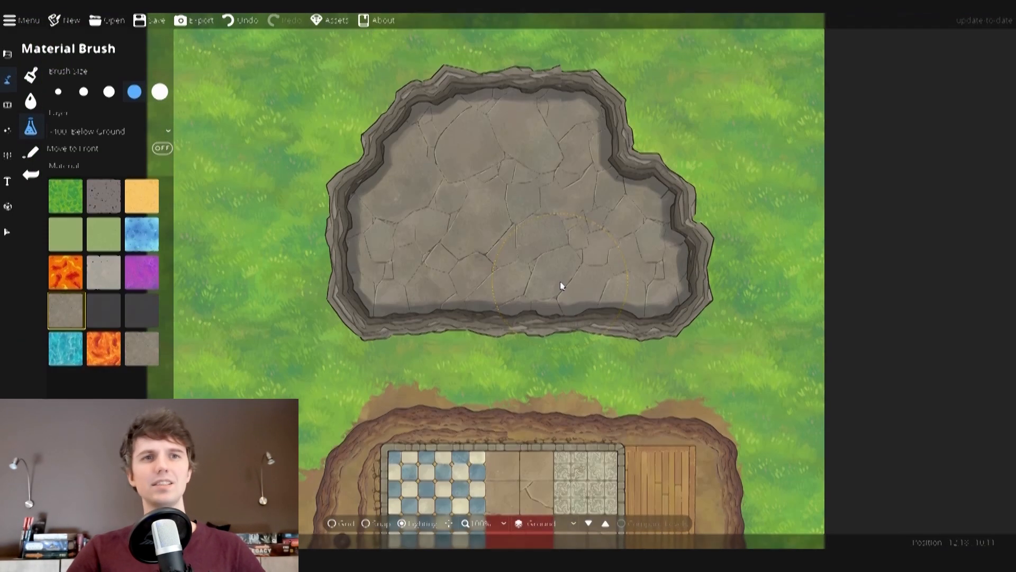
key(ctrl+z)
key(ctrl+z)
key(ctrl+z)
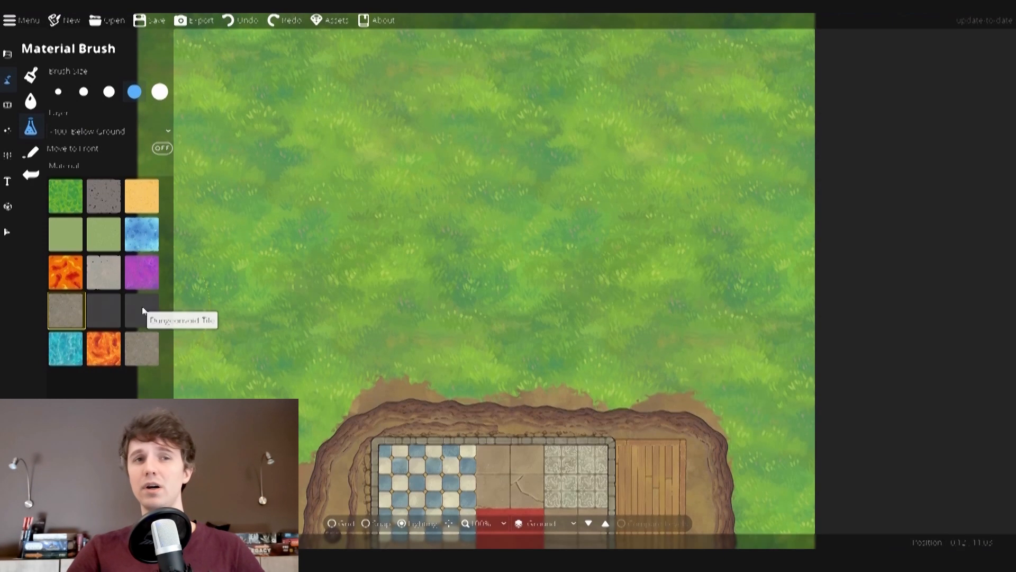
- Try painting a patch of the last stone material in the palette on the grass north of the cliff, and undo it
click(141, 356)
mouse_move(402, 280)
mouse_down()
mouse_move(541, 208)
mouse_move(383, 188)
mouse_move(320, 211)
mouse_move(477, 254)
mouse_move(513, 160)
mouse_move(481, 143)
mouse_move(586, 281)
mouse_up()
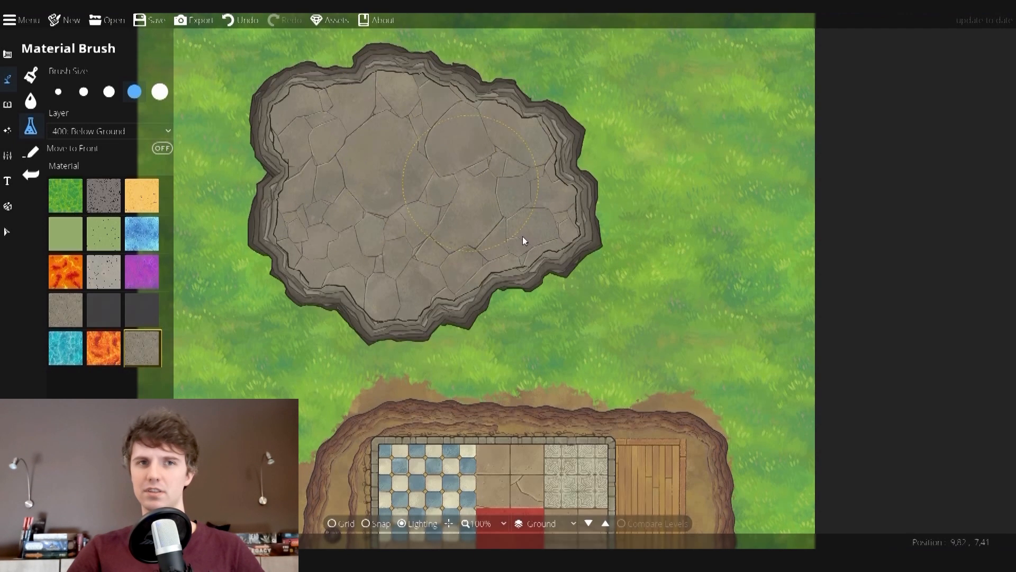
scroll(706, 264, down, 2)
scroll(706, 264, up, 1)
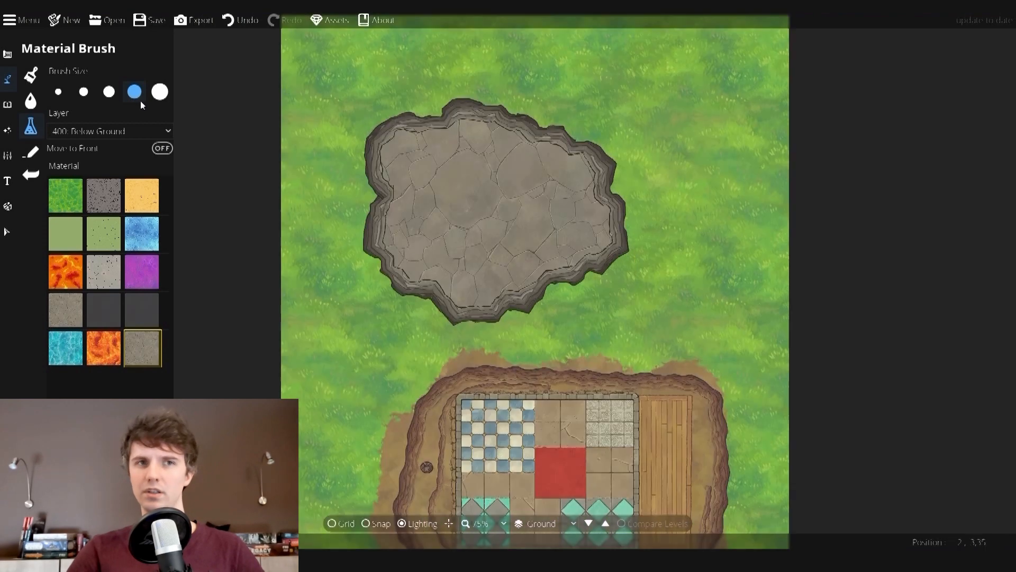
key(ctrl+z)
key(ctrl+z)
key(ctrl+z)
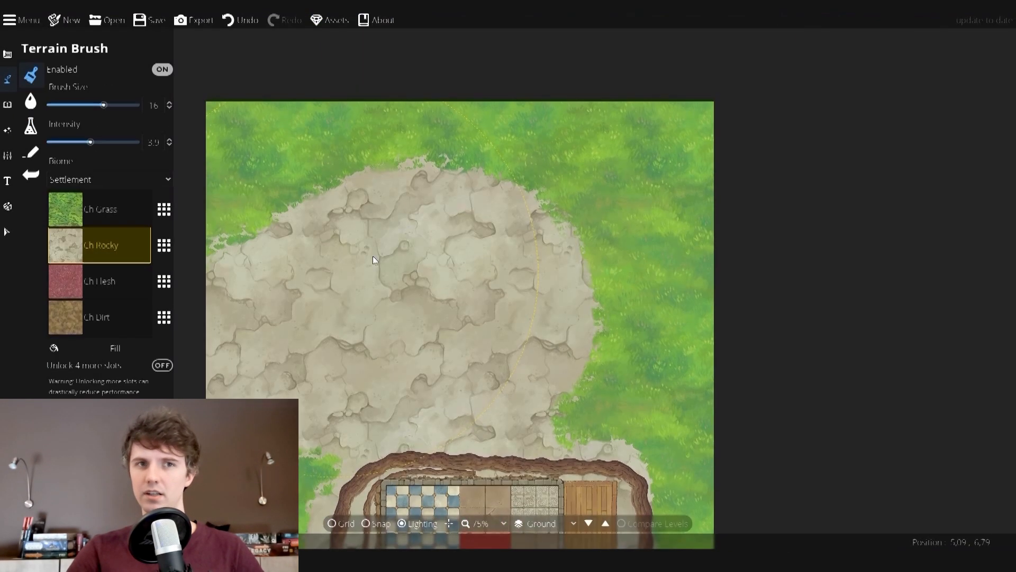
- Paint Dirt terrain on the rocky ground north of the cliff and cover parts of it with Rocky terrain at brush size 16
click(100, 317)
mouse_move(412, 296)
mouse_down()
mouse_move(331, 335)
mouse_move(329, 264)
mouse_move(369, 389)
mouse_up()
click(100, 245)
drag(374, 252, 260, 315)
- Blend smaller patches of Rocky and Dirt terrain across the ground north of the cliff with brush size 7
drag(103, 105, 72, 105)
mouse_move(323, 249)
mouse_down()
mouse_move(366, 343)
mouse_move(450, 293)
mouse_up()
click(101, 316)
mouse_move(295, 359)
mouse_down()
mouse_move(303, 236)
mouse_move(445, 253)
mouse_move(545, 346)
mouse_up()
scroll(316, 365, up, 2)
mouse_move(318, 350)
mouse_down()
mouse_move(481, 374)
mouse_move(520, 327)
mouse_up()
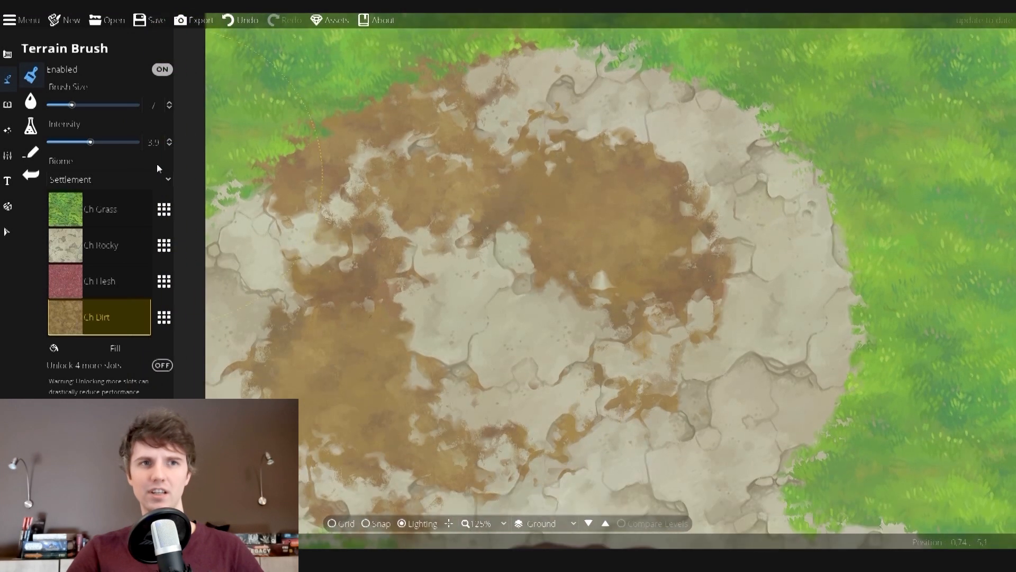
- Draw rock-wall paths of width 1 along the rocky area's edge, across its middle and in a wide loop over the eastern grass
click(31, 153)
scroll(133, 360, down, 6)
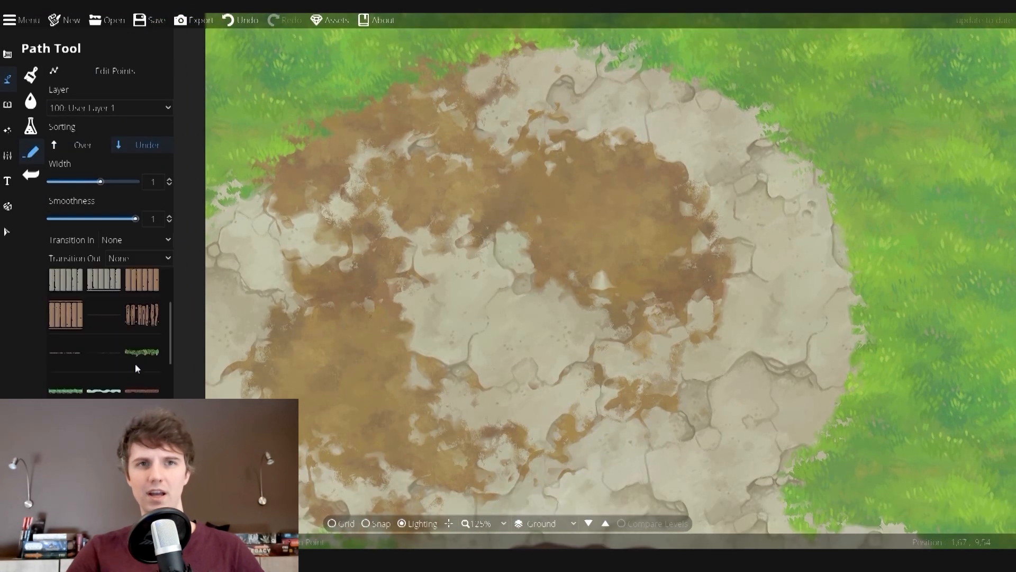
scroll(120, 335, up, 1)
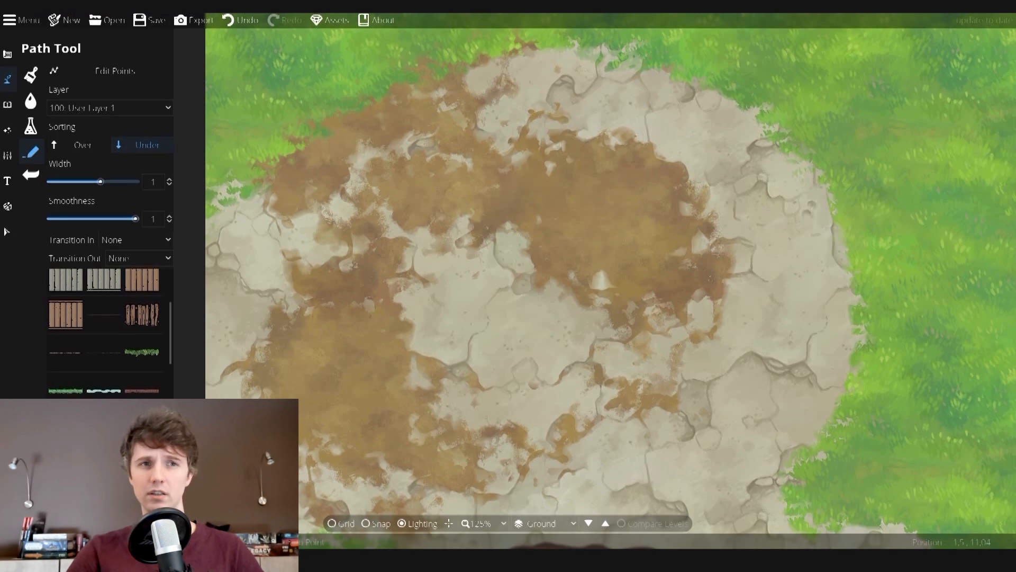
scroll(97, 397, down, 1)
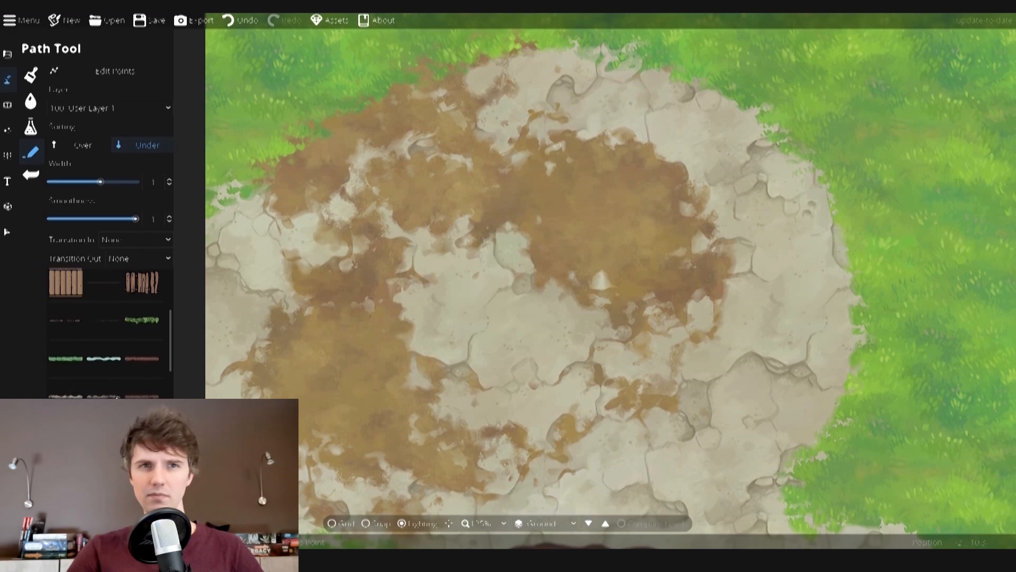
click(97, 391)
scroll(364, 204, down, 1)
drag(364, 204, 367, 225)
click(232, 245)
click(286, 196)
click(369, 138)
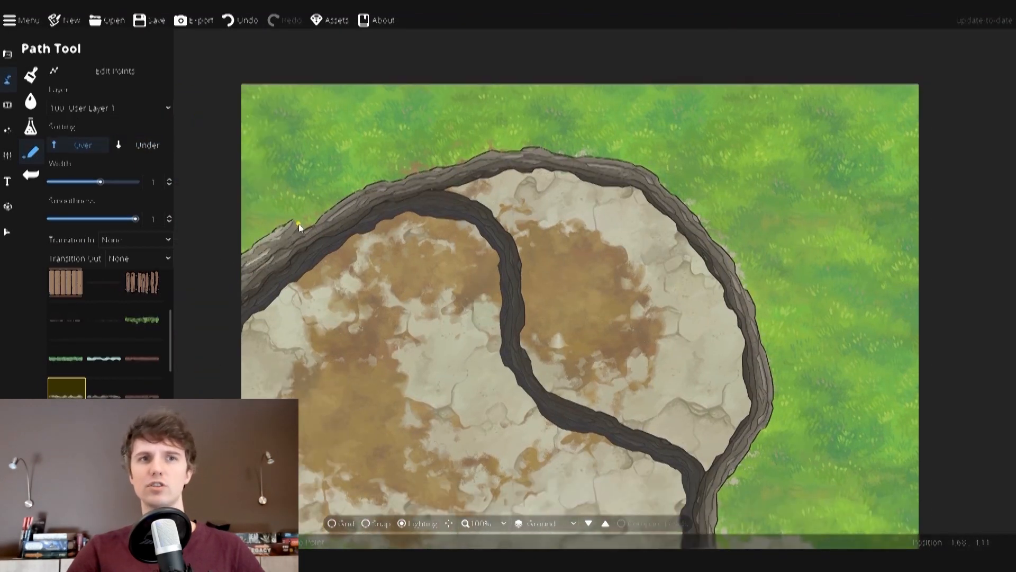
mouse_move(576, 138)
mouse_down()
mouse_move(737, 126)
mouse_move(861, 214)
mouse_move(825, 380)
mouse_move(741, 456)
mouse_up()
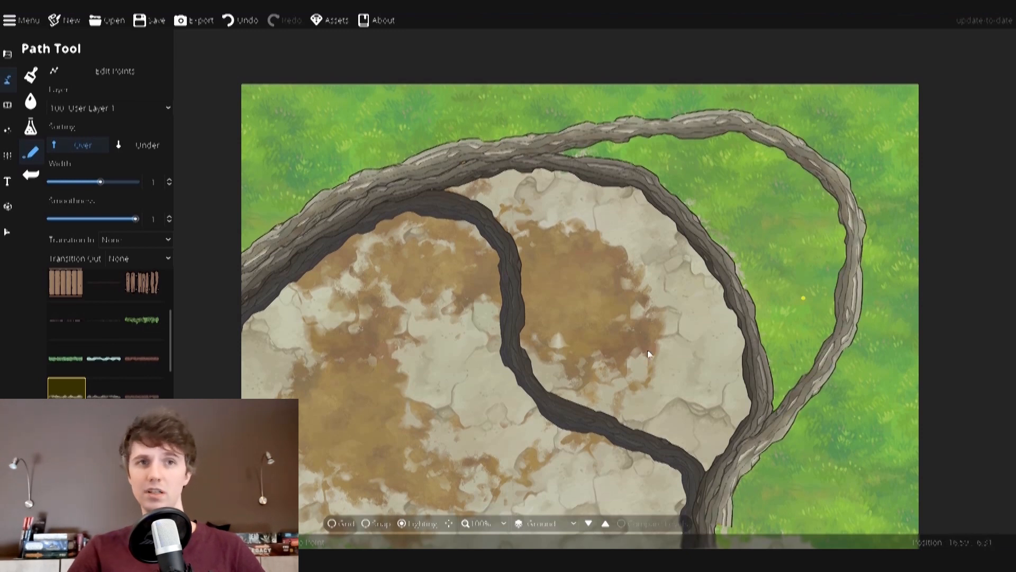
- Place two short stair paths, one across the middle rock wall and one across the wall at the rocky area's northeast edge
click(29, 153)
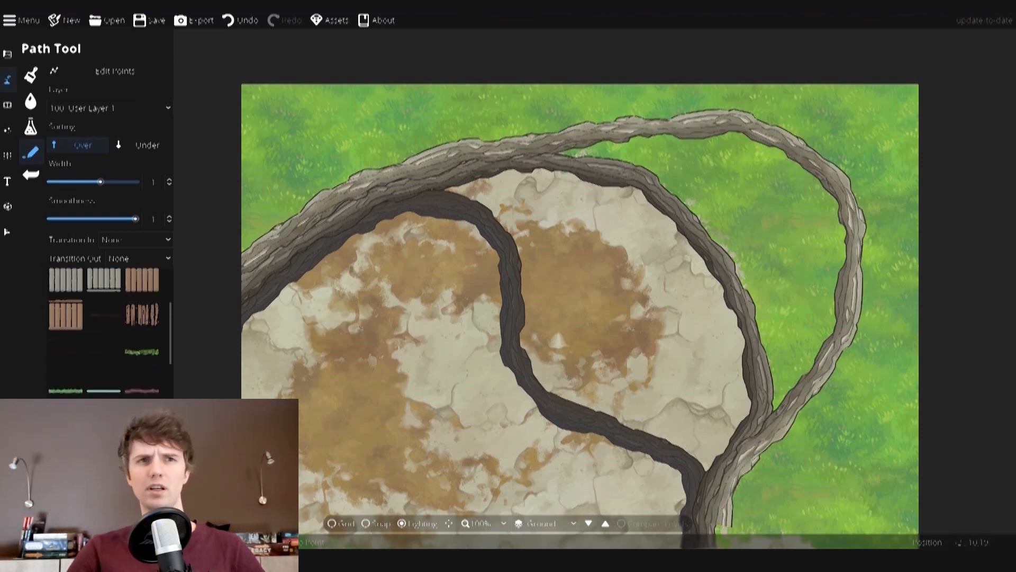
right_click(546, 355)
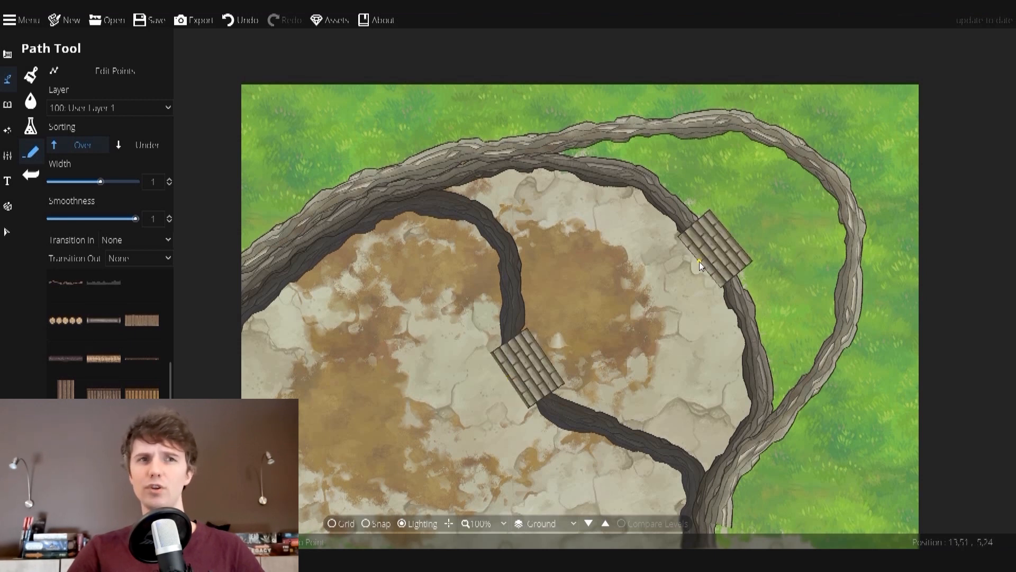
drag(508, 381, 436, 269)
- Fill the ground outside the outer rock wall with dark-grey tile material on the Below Ground layer, using the largest brush
click(32, 127)
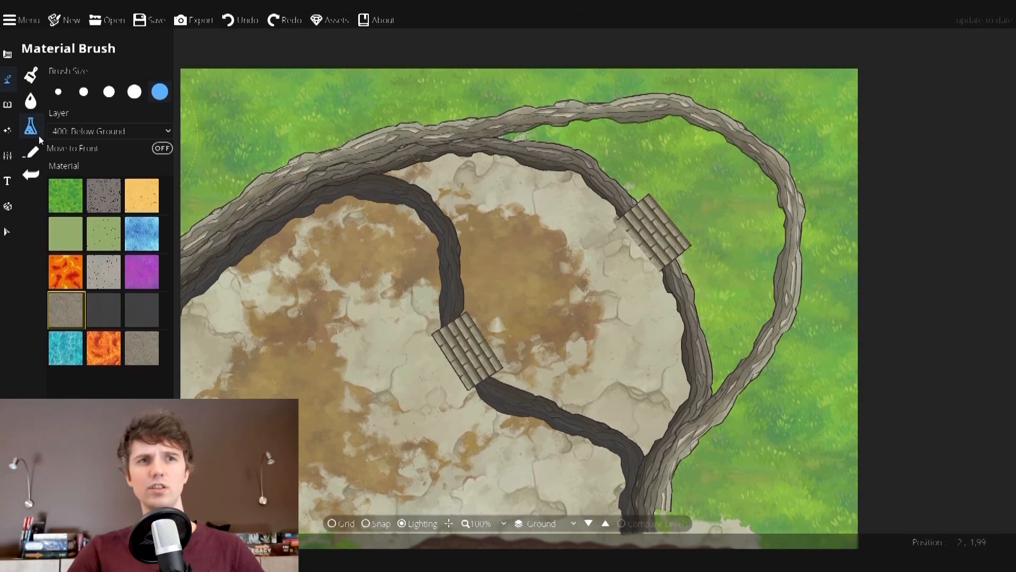
click(140, 312)
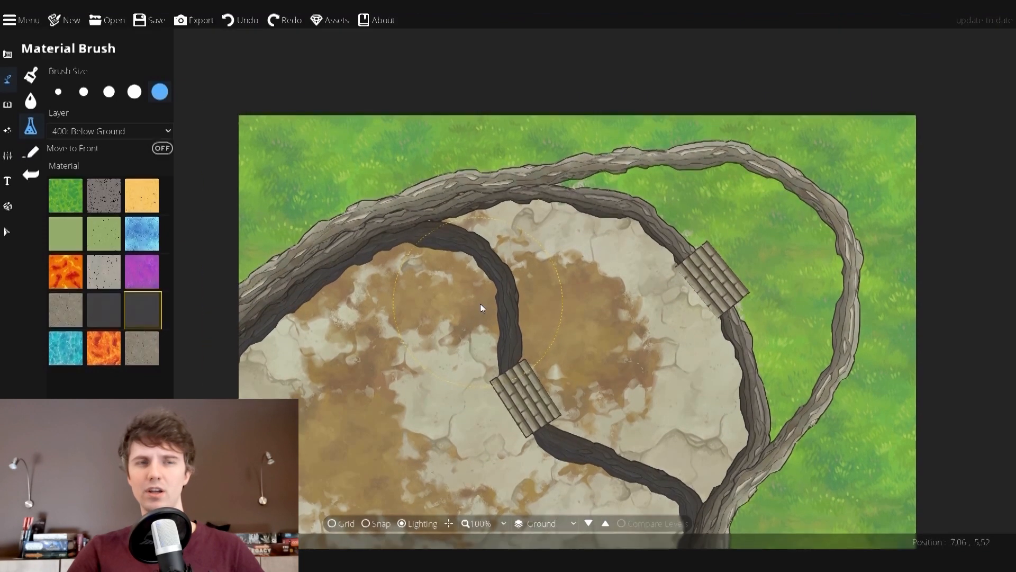
mouse_move(224, 241)
mouse_down()
mouse_move(307, 183)
mouse_move(506, 108)
mouse_move(642, 90)
mouse_move(532, 116)
mouse_move(718, 93)
mouse_move(965, 150)
mouse_up()
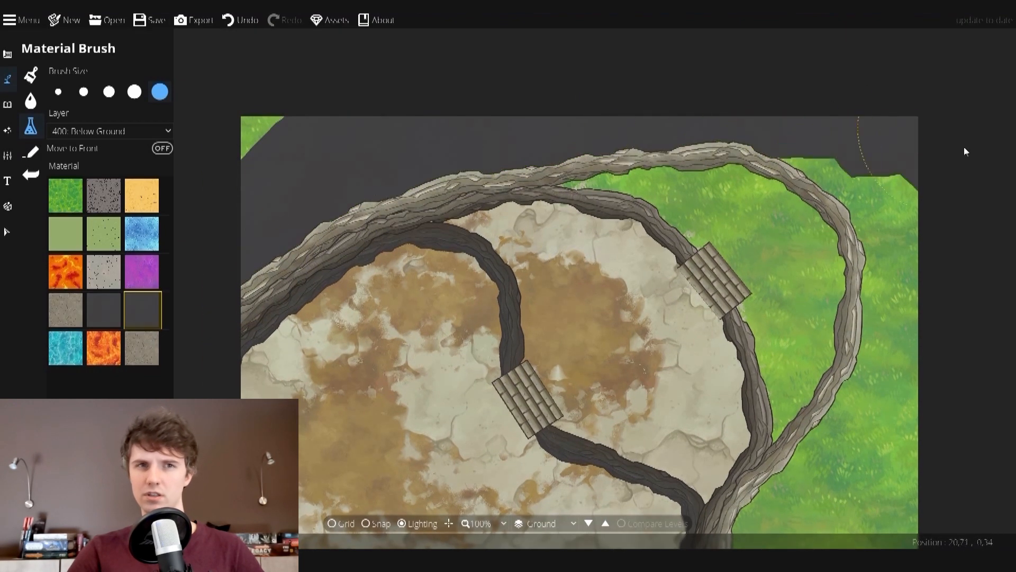
drag(919, 237, 864, 432)
drag(864, 431, 873, 254)
mouse_move(873, 254)
mouse_down()
mouse_move(913, 224)
mouse_move(815, 344)
mouse_up()
drag(803, 240, 751, 305)
right_click(727, 221)
drag(735, 229, 699, 300)
- Try drawing a crack path through the dark material along the outer rock wall's north side, and undo it
click(31, 153)
scroll(133, 446, down, 5)
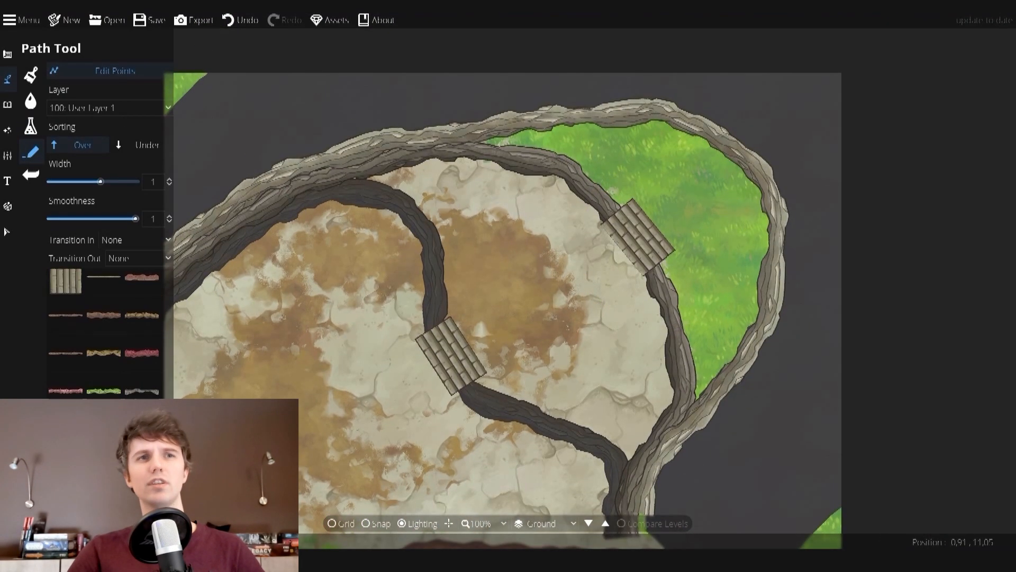
scroll(119, 325, down, 5)
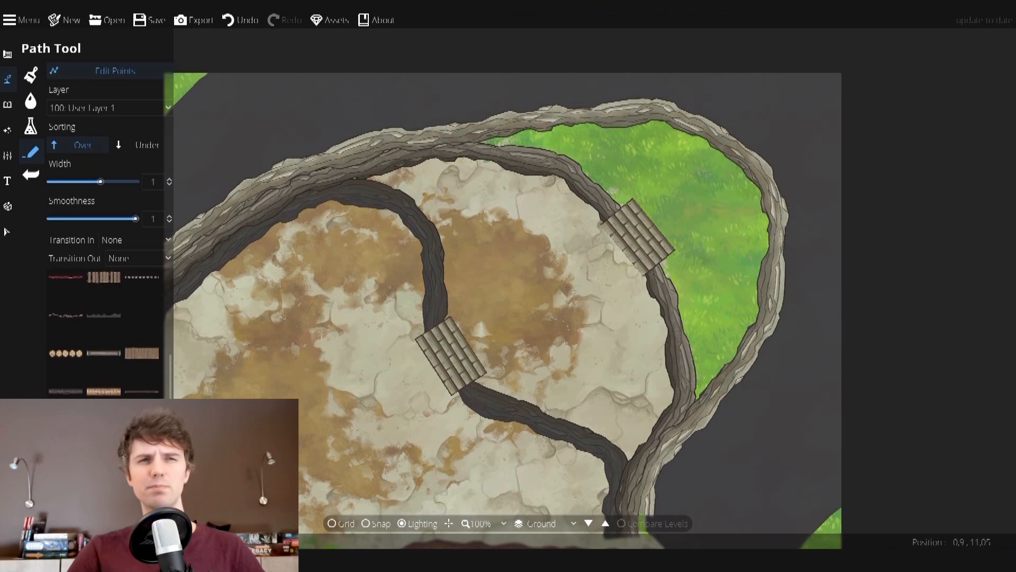
click(119, 325)
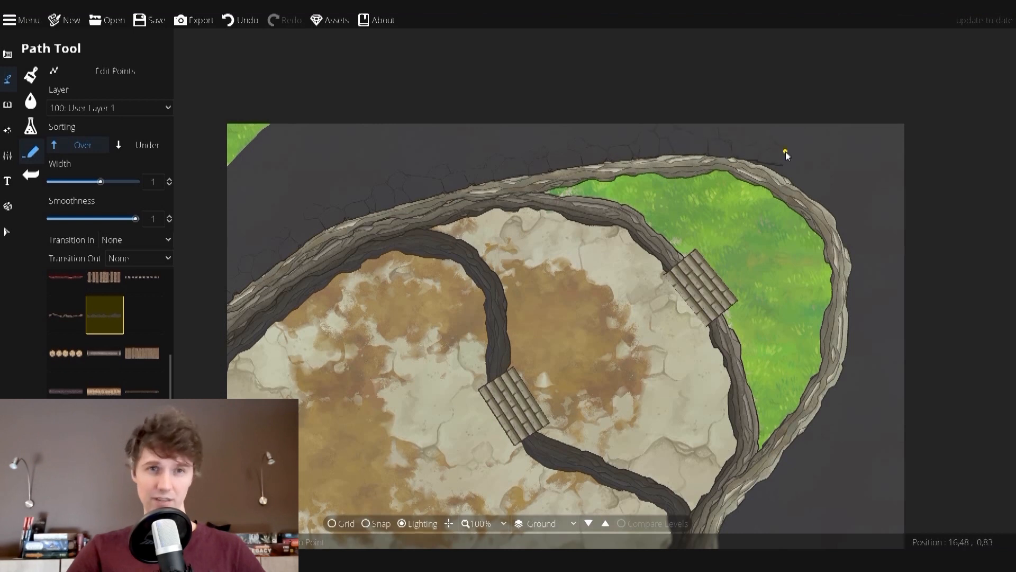
scroll(394, 313, down, 2)
key(ctrl+z)
scroll(394, 313, up, 4)
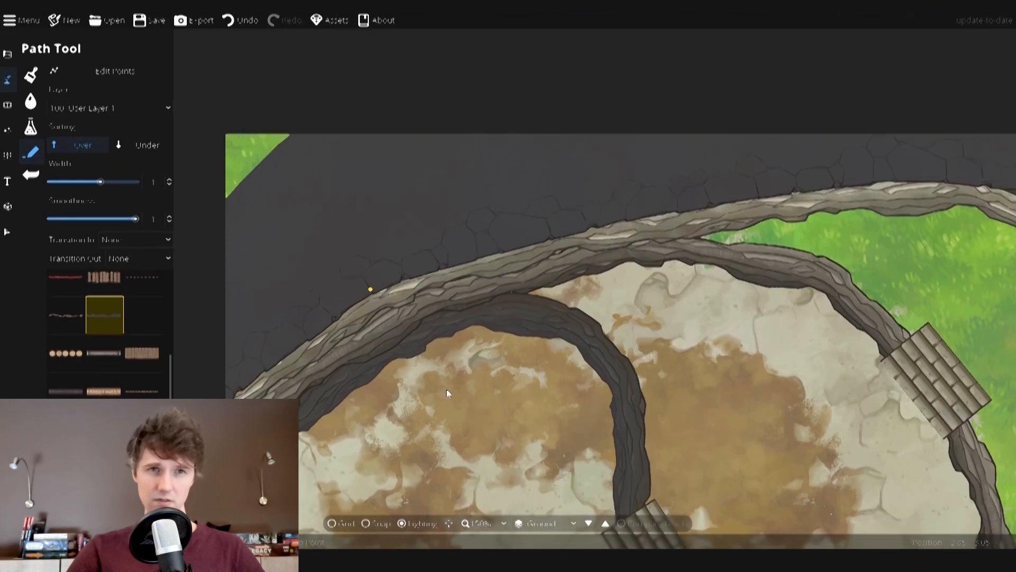
scroll(438, 322, down, 2)
drag(475, 326, 405, 207)
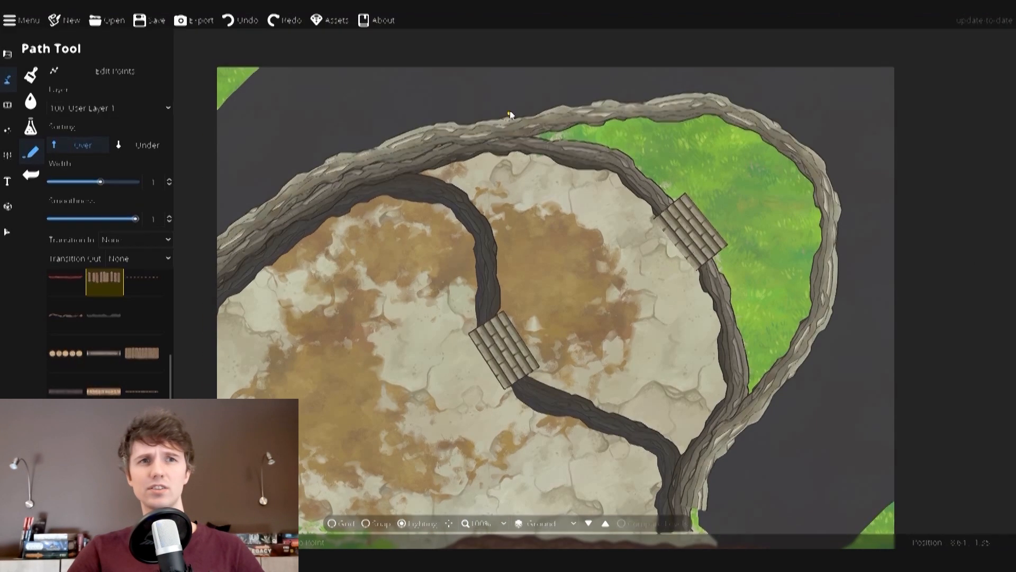
- Try drawing a wooden plank bridge path diagonally across the rocky area and the middle rock wall
click(655, 153)
right_click(353, 262)
click(517, 296)
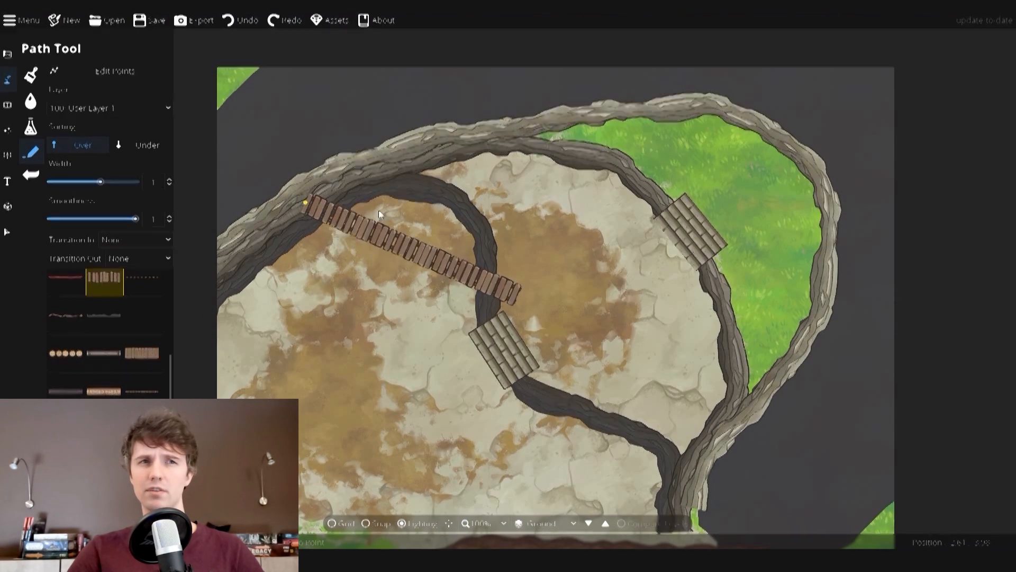
right_click(304, 202)
- Try out the dotted-line path and the red flesh path over the rocky area
scroll(122, 302, up, 2)
click(141, 341)
right_click(459, 338)
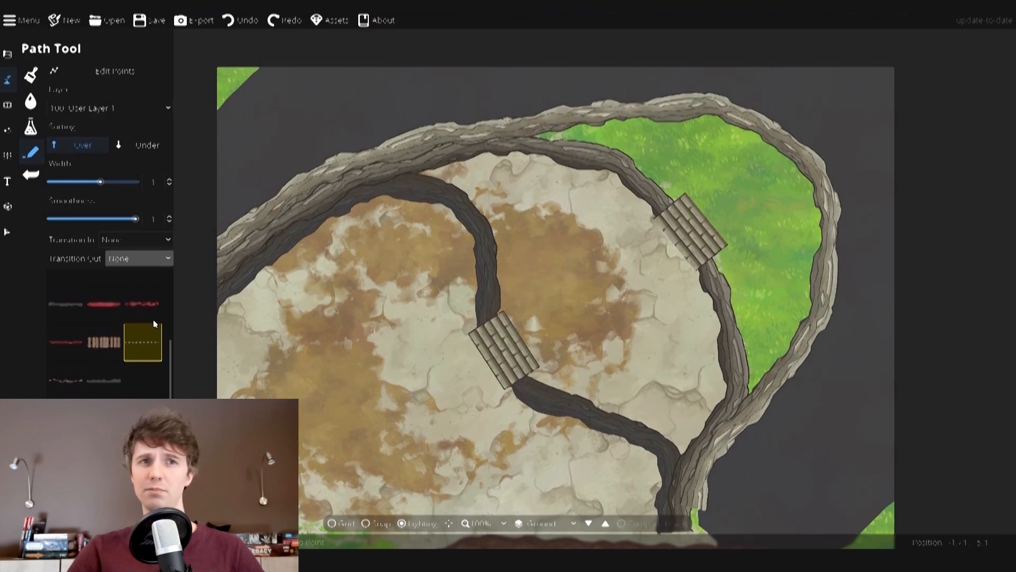
click(104, 304)
click(540, 175)
right_click(459, 200)
- Delete the rock-wall and stair paths over the rocky area north of the cliff
click(31, 127)
click(31, 152)
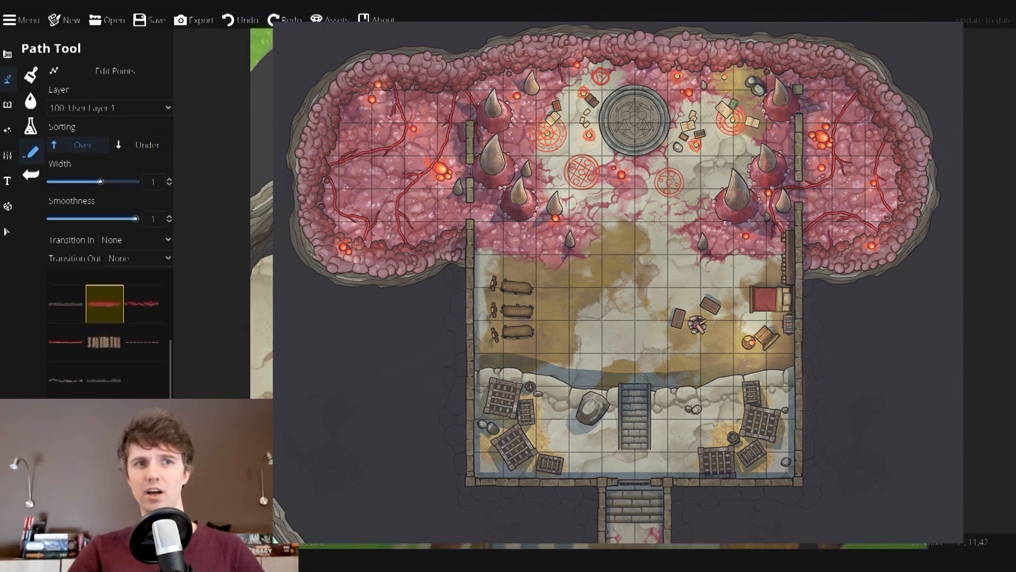
click(7, 232)
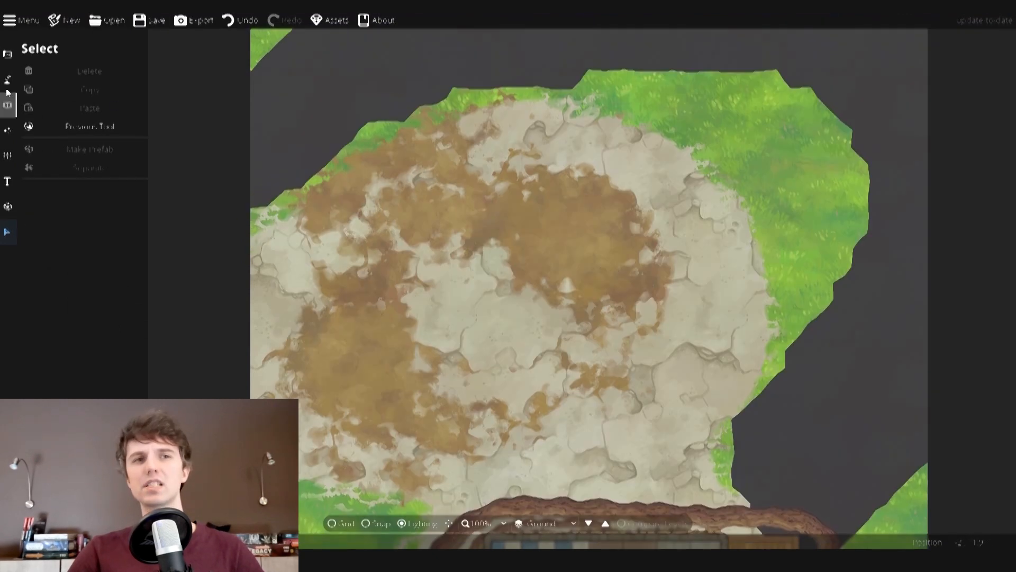
click(7, 79)
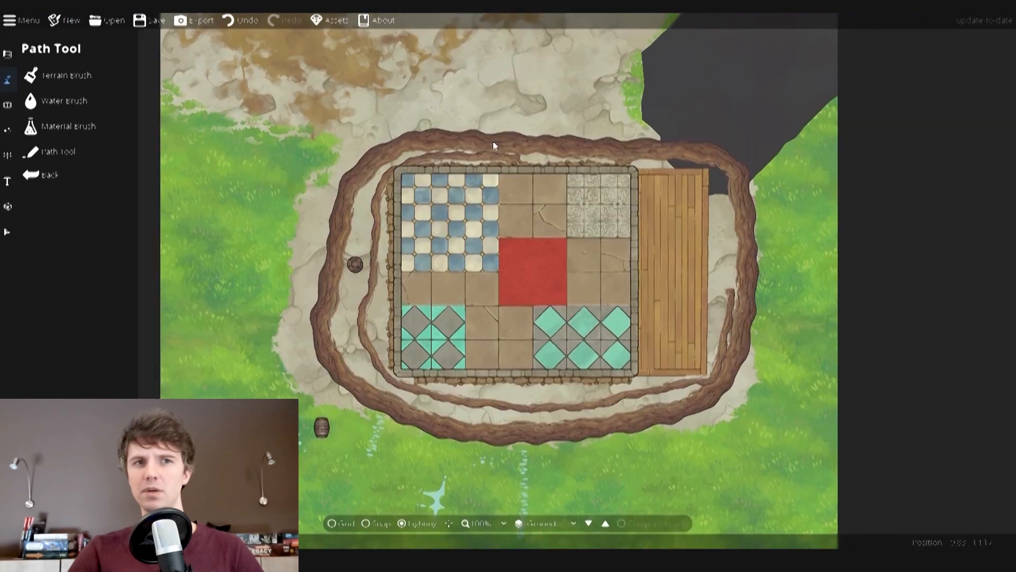
drag(493, 141, 395, 287)
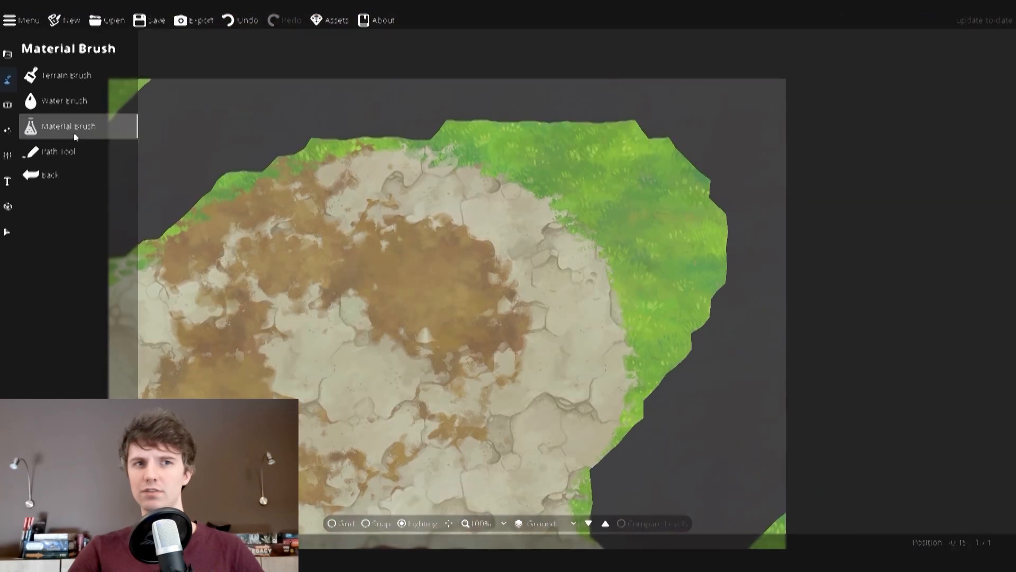
click(9, 105)
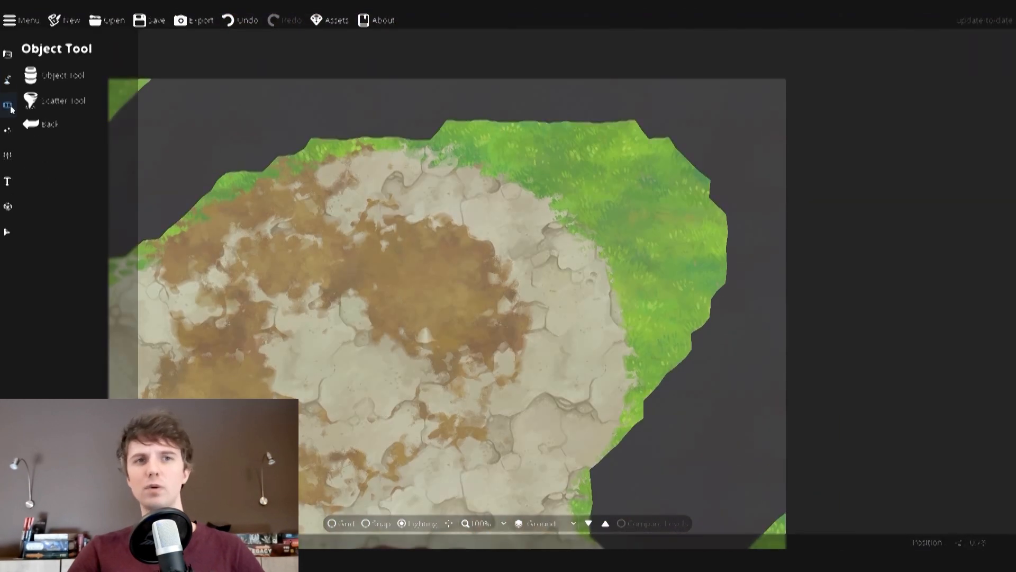
- Return to the tiled building and filter the object library to the tag that contains the wall pillars
click(8, 54)
click(57, 102)
drag(451, 396, 449, 139)
scroll(450, 138, up, 1)
drag(457, 184, 458, 119)
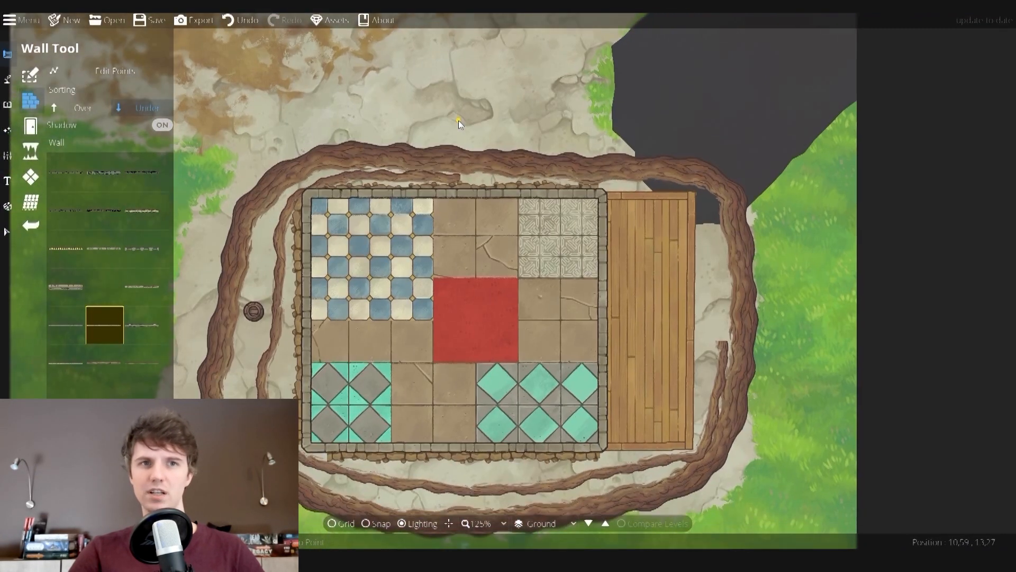
click(9, 105)
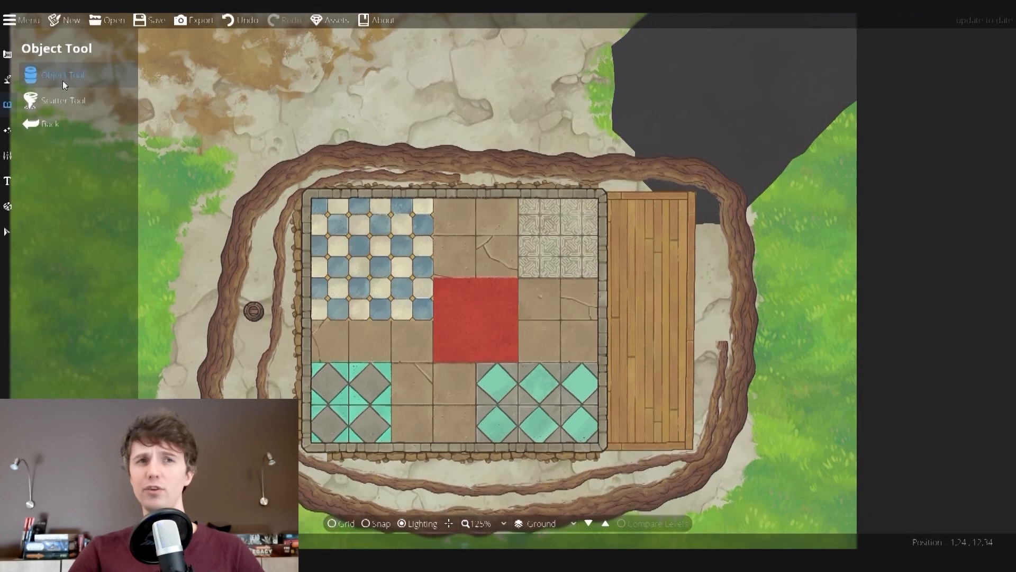
click(63, 80)
scroll(124, 357, up, 7)
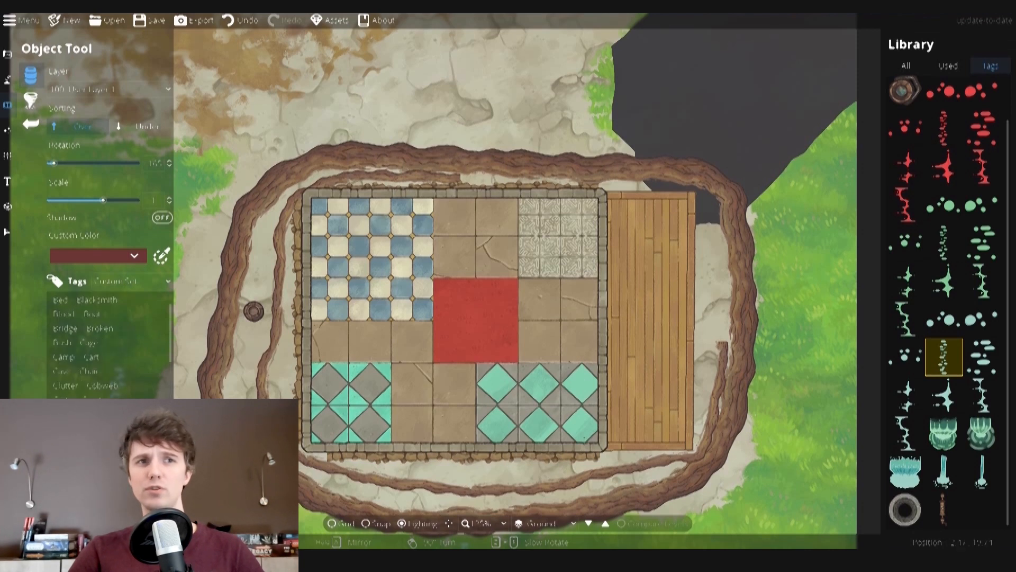
click(102, 489)
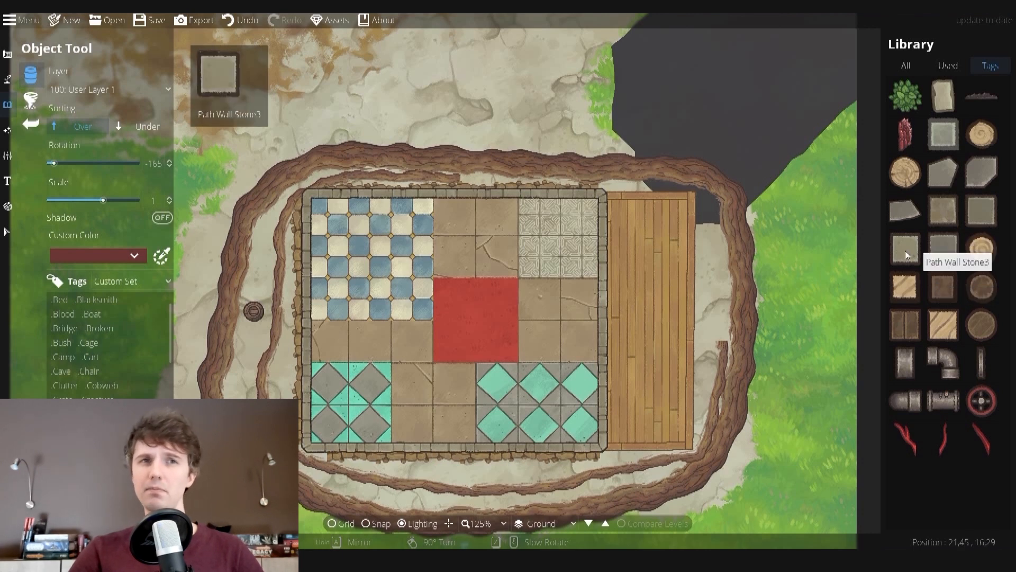
- Check the building's wall style and ready the Path Wall Stone3 object at -180 rotation on layer 700: Above Walls
click(8, 54)
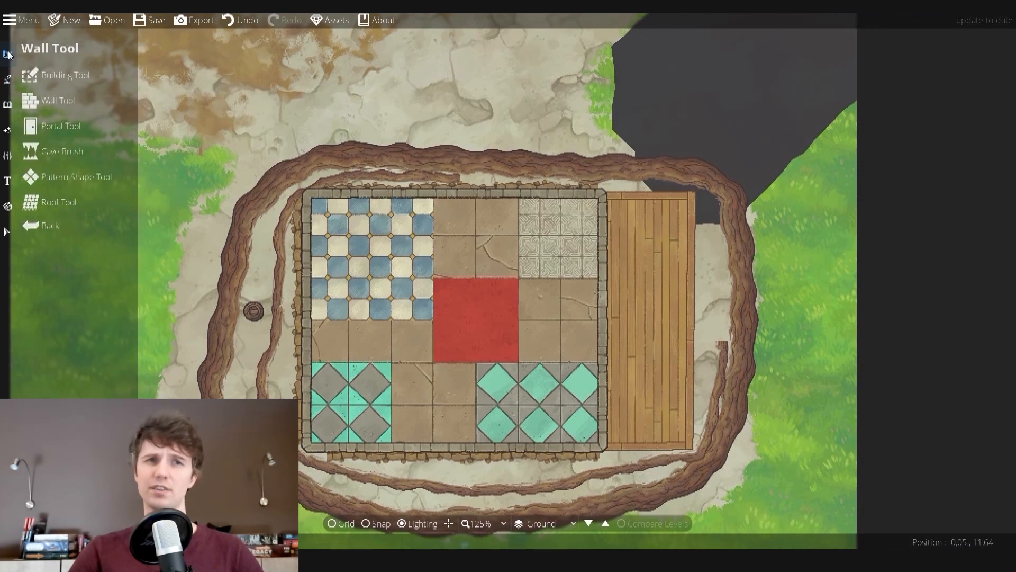
click(41, 103)
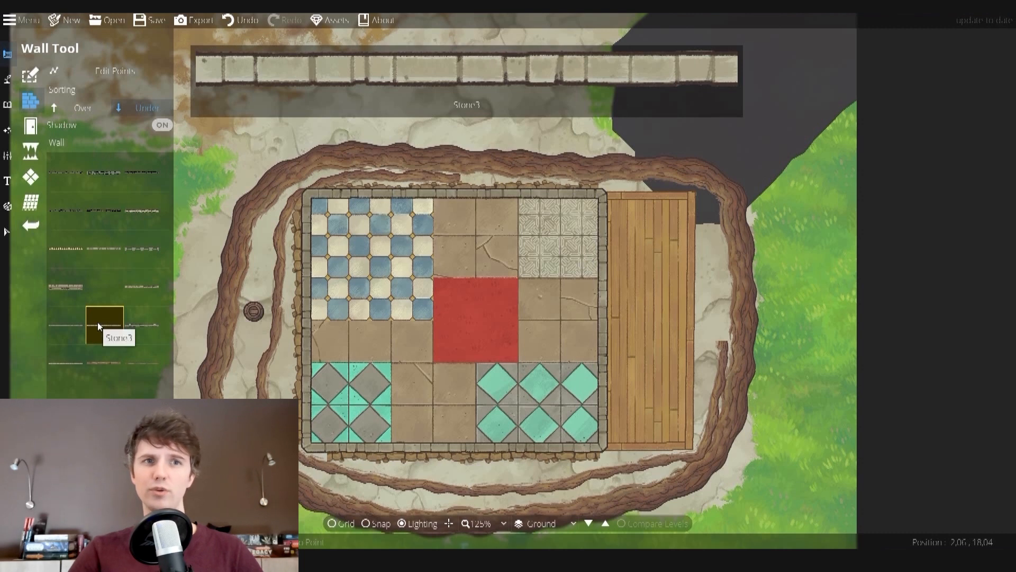
click(8, 105)
click(53, 75)
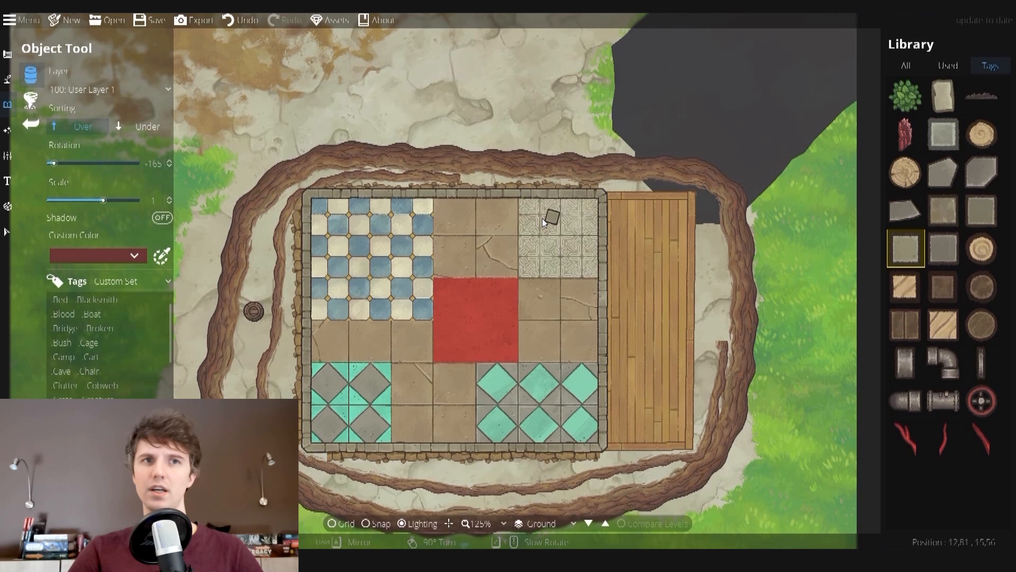
scroll(234, 200, up, 3)
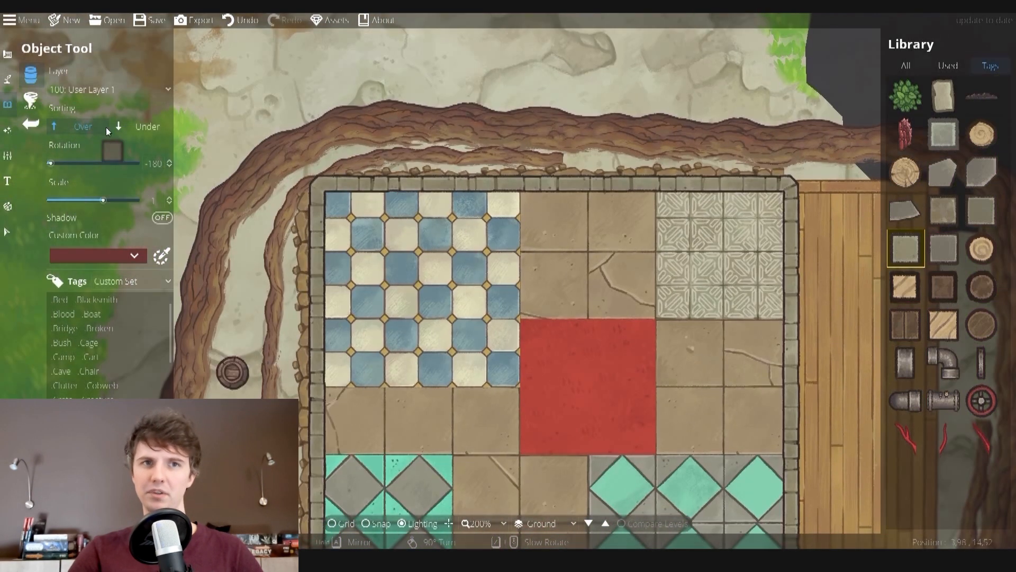
click(106, 89)
click(99, 287)
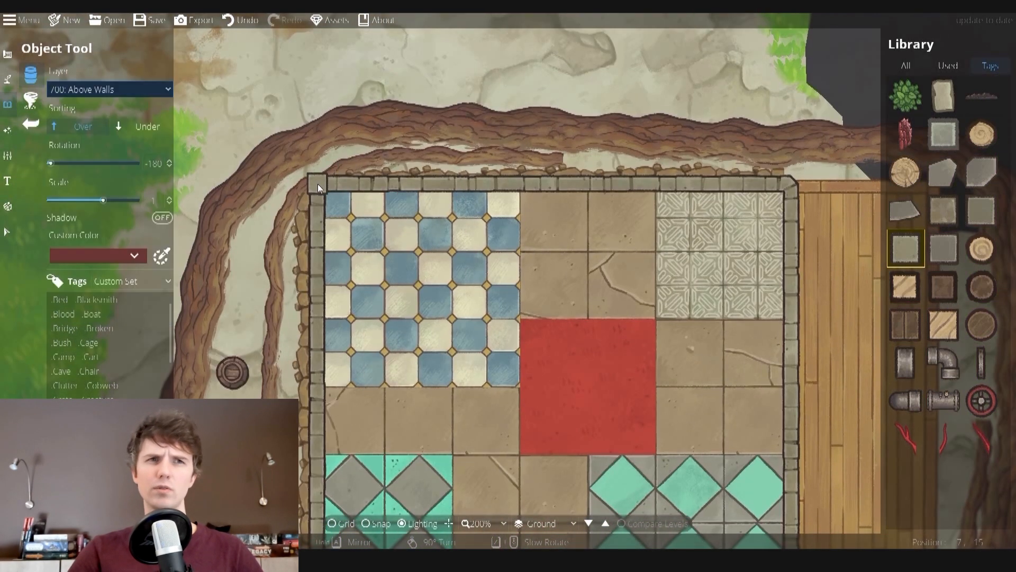
- Place Path Wall Stone3 pillars on the building's wall corners and at the middle of its north and south walls
click(316, 185)
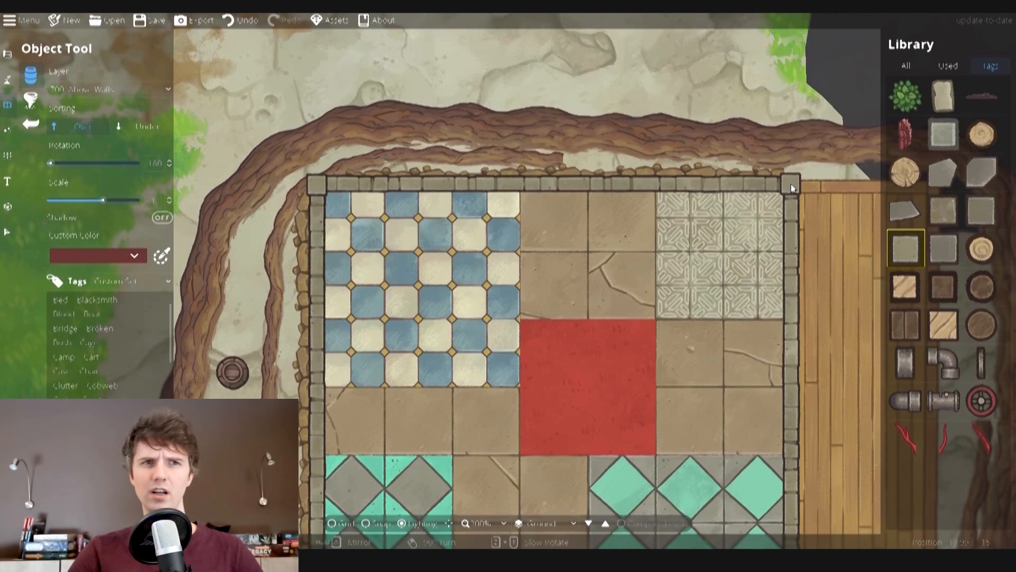
click(562, 186)
drag(575, 294, 574, 222)
click(788, 519)
drag(696, 458, 650, 365)
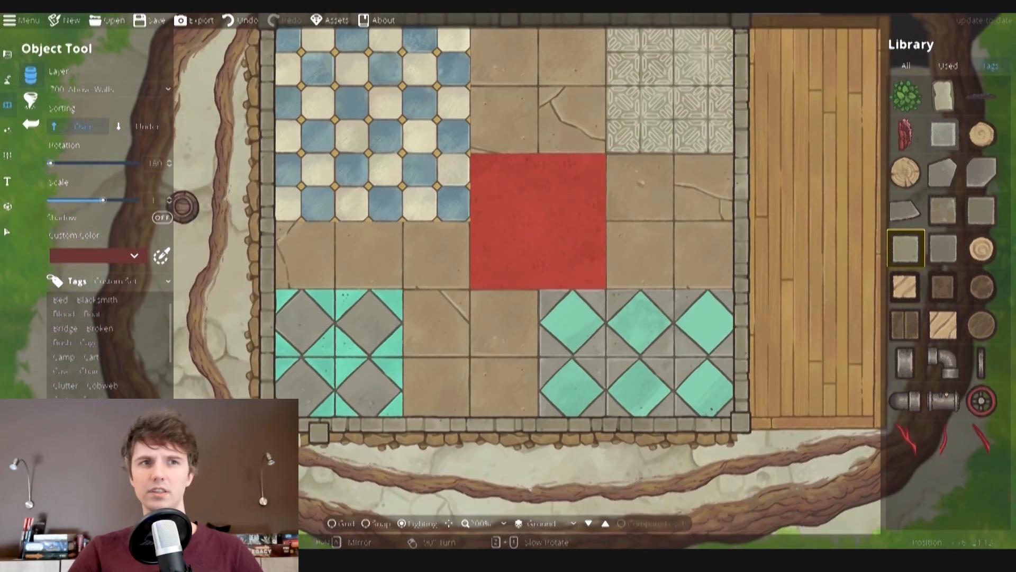
- Draw a north–south log palisade wall about five squares long on the grass west of the building, with grid and snap on
drag(357, 138, 760, 220)
click(7, 53)
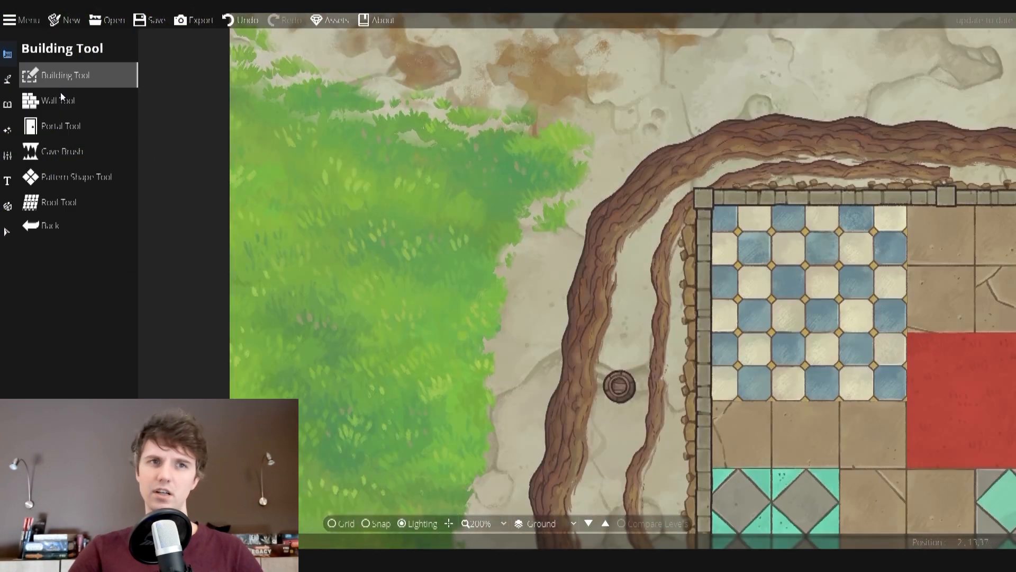
click(61, 93)
click(67, 248)
click(345, 521)
click(368, 524)
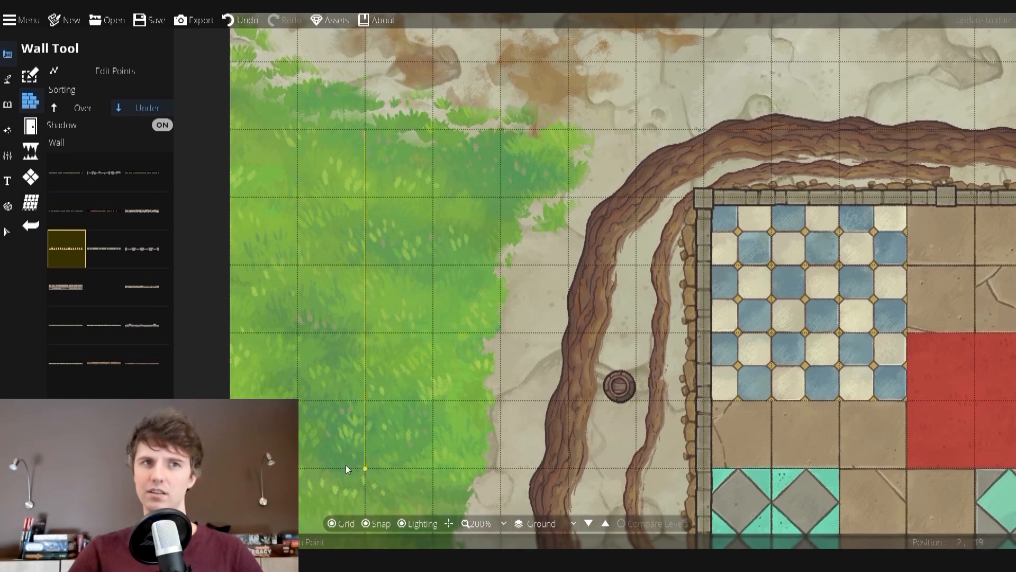
key(Escape)
- Place a large round log pillar at each end of the palisade wall with snap off, and choose the smaller log pillar
click(8, 104)
click(906, 171)
click(380, 523)
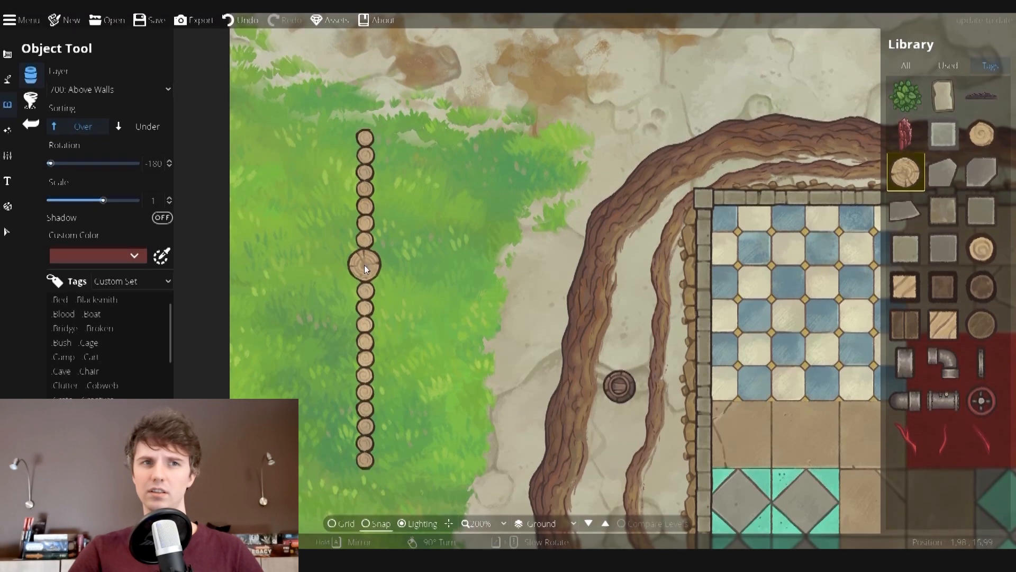
click(364, 112)
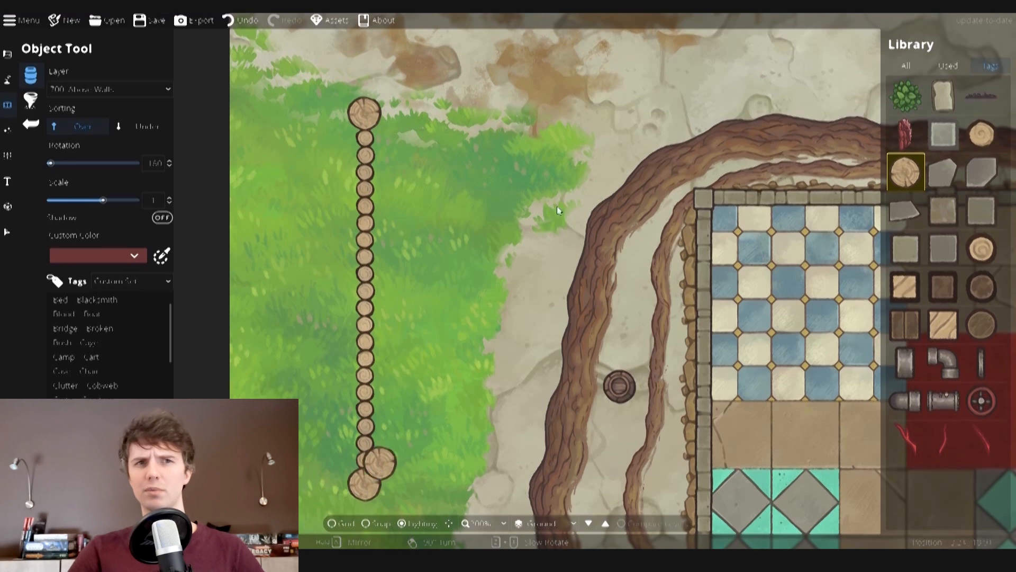
click(982, 134)
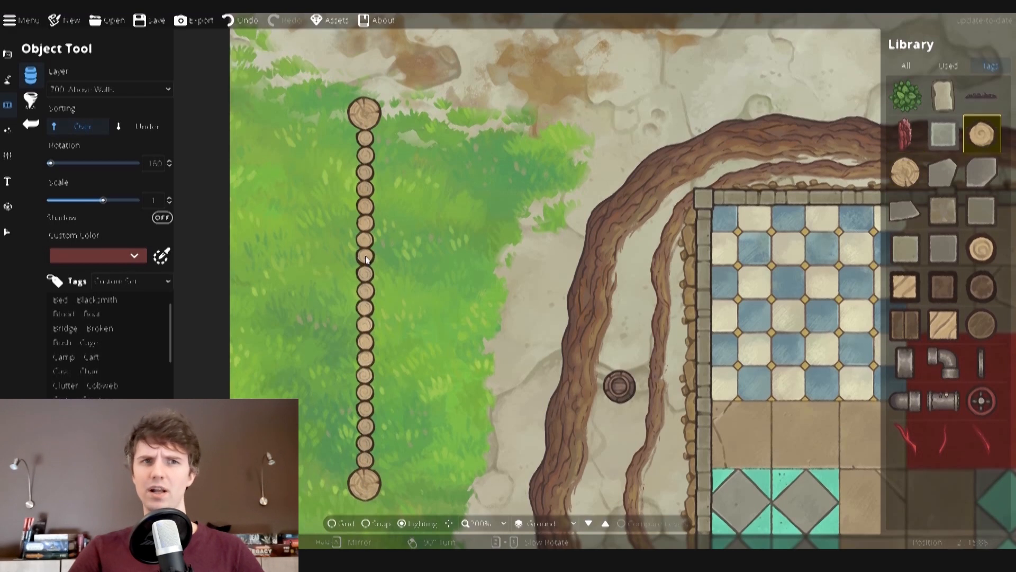
click(8, 55)
click(55, 101)
click(450, 101)
click(449, 250)
click(507, 249)
click(603, 129)
click(519, 68)
click(450, 101)
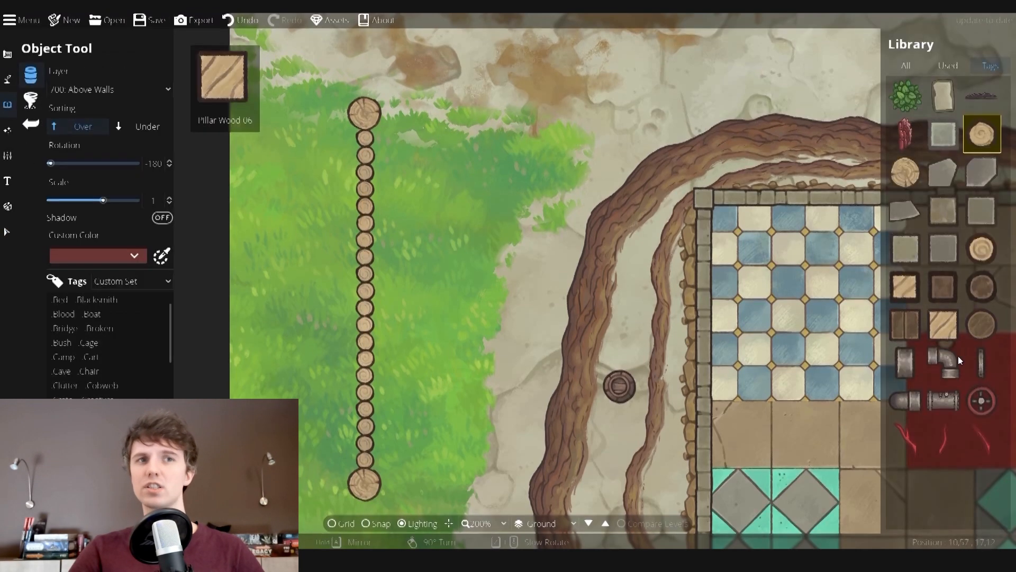
- Erase the dark material surrounding the rocky area north of the building
scroll(647, 208, down, 4)
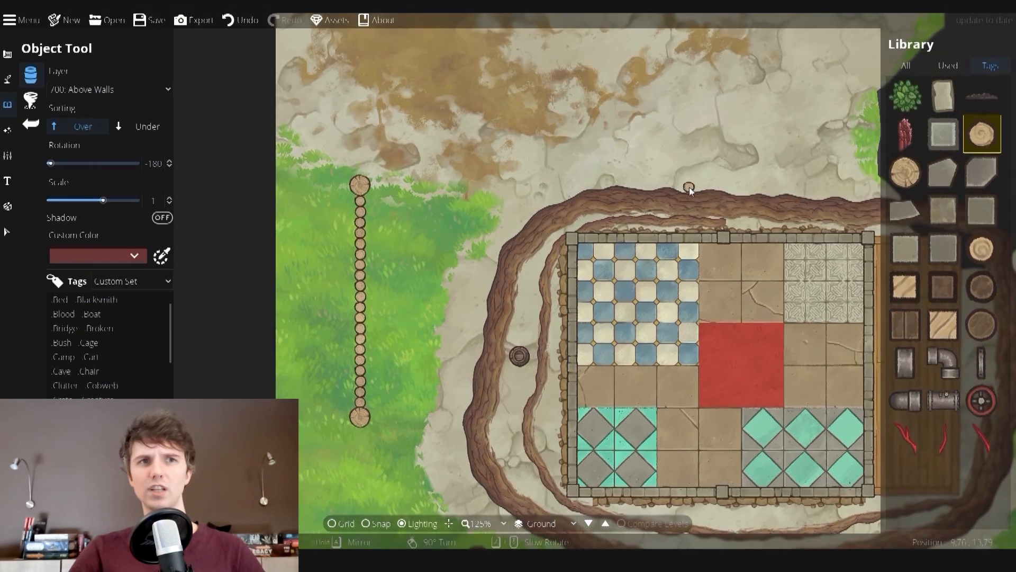
drag(689, 188, 566, 432)
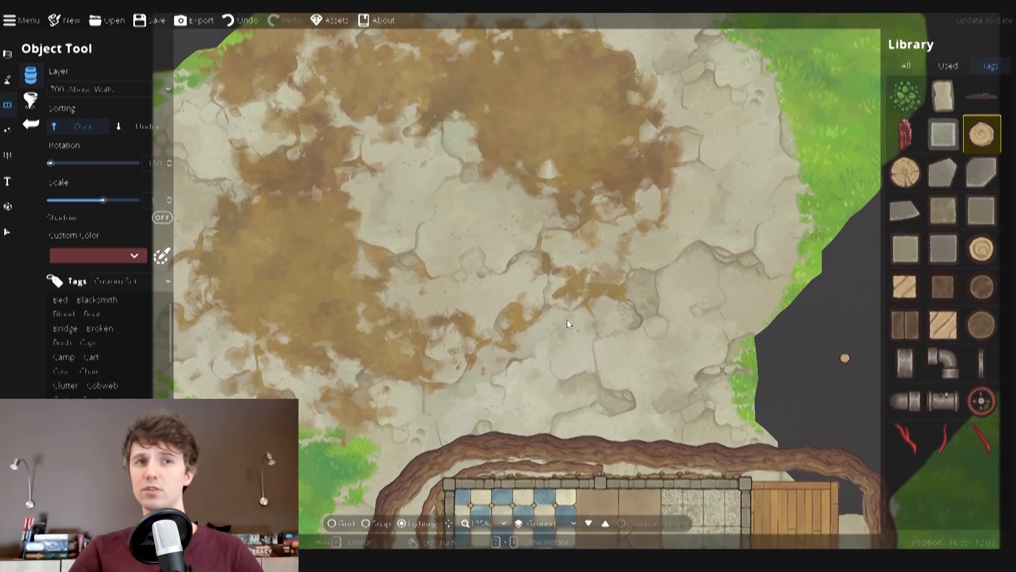
click(7, 79)
drag(334, 148, 352, 267)
scroll(352, 267, down, 2)
mouse_move(346, 169)
mouse_down()
mouse_move(293, 147)
mouse_move(657, 78)
mouse_move(693, 101)
mouse_move(780, 267)
mouse_up()
scroll(780, 268, up, 2)
click(29, 98)
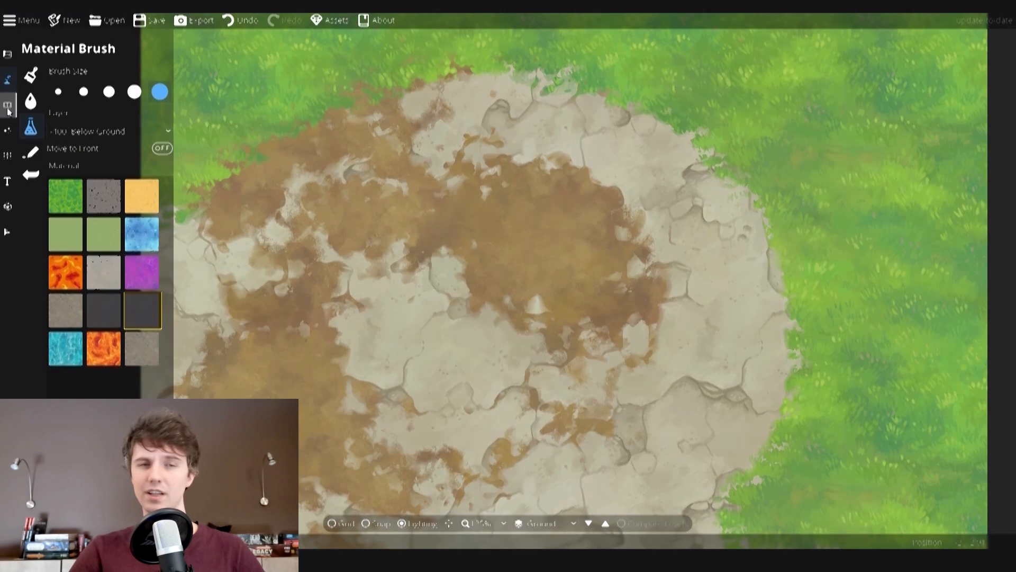
- Draw two parallel brick walls across the full map width over the rocky area, three squares apart, and turn off their shadows
click(7, 53)
click(333, 523)
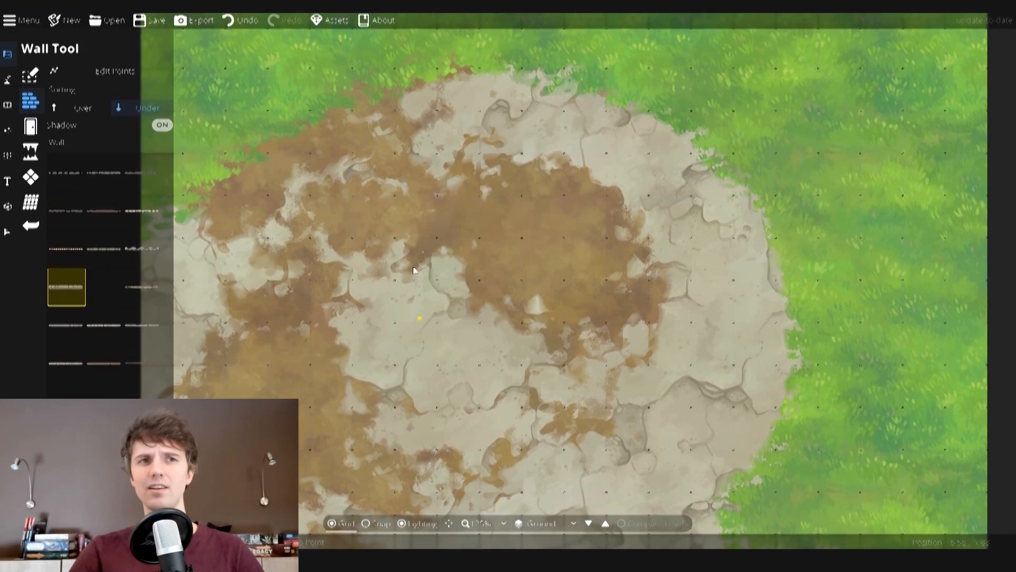
scroll(394, 228, down, 1)
drag(391, 222, 394, 250)
click(192, 250)
right_click(890, 258)
click(365, 523)
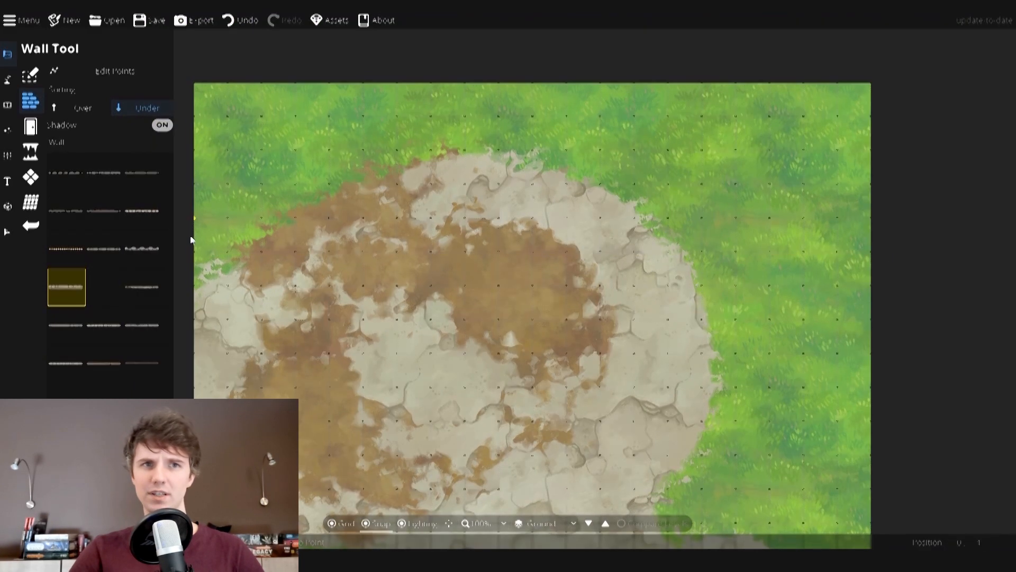
click(191, 220)
double_click(966, 217)
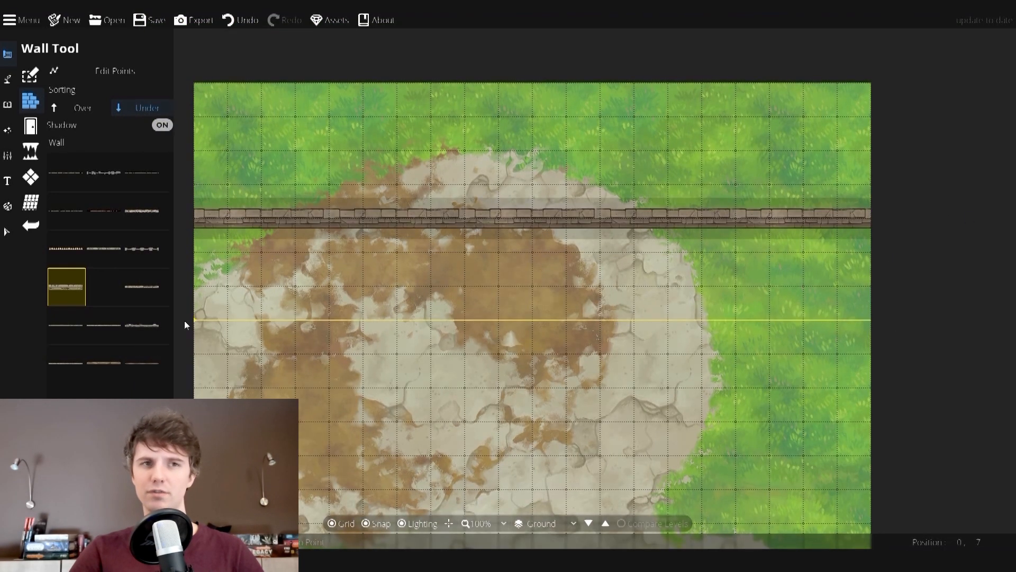
double_click(185, 324)
click(8, 232)
click(355, 225)
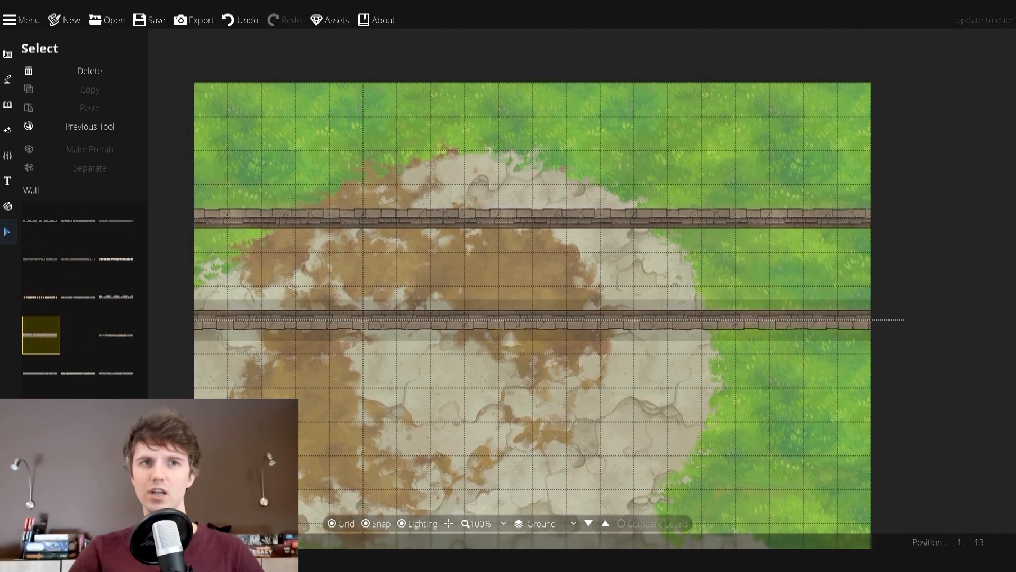
- Paint the dark material below ground over the areas north and south of the two brick walls
click(7, 79)
mouse_move(215, 380)
mouse_down()
mouse_move(524, 404)
mouse_move(601, 382)
mouse_move(411, 436)
mouse_up()
mouse_move(821, 137)
mouse_down()
mouse_move(215, 150)
mouse_move(252, 161)
mouse_move(322, 107)
mouse_move(597, 154)
mouse_up()
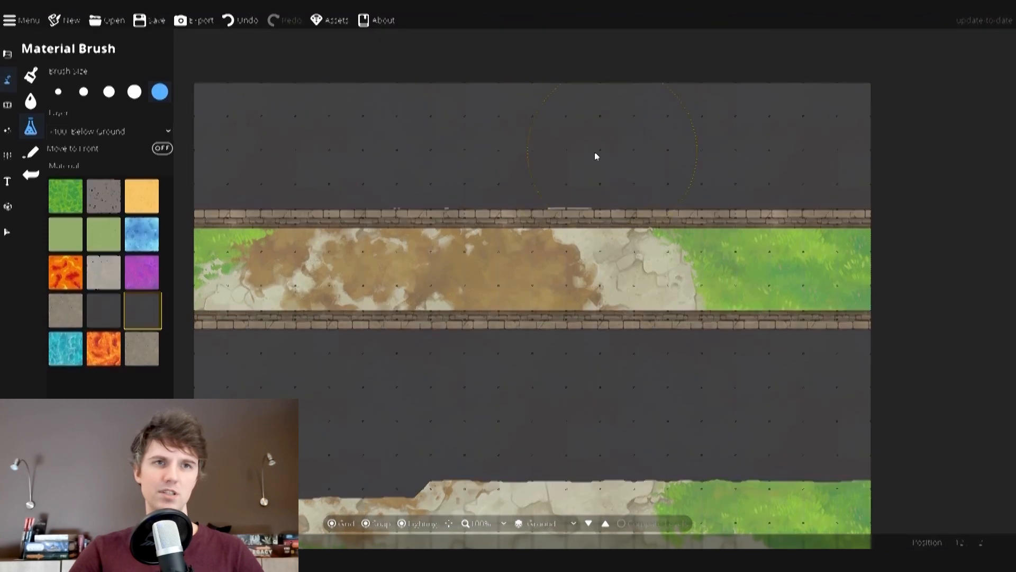
scroll(630, 177, up, 1)
click(31, 101)
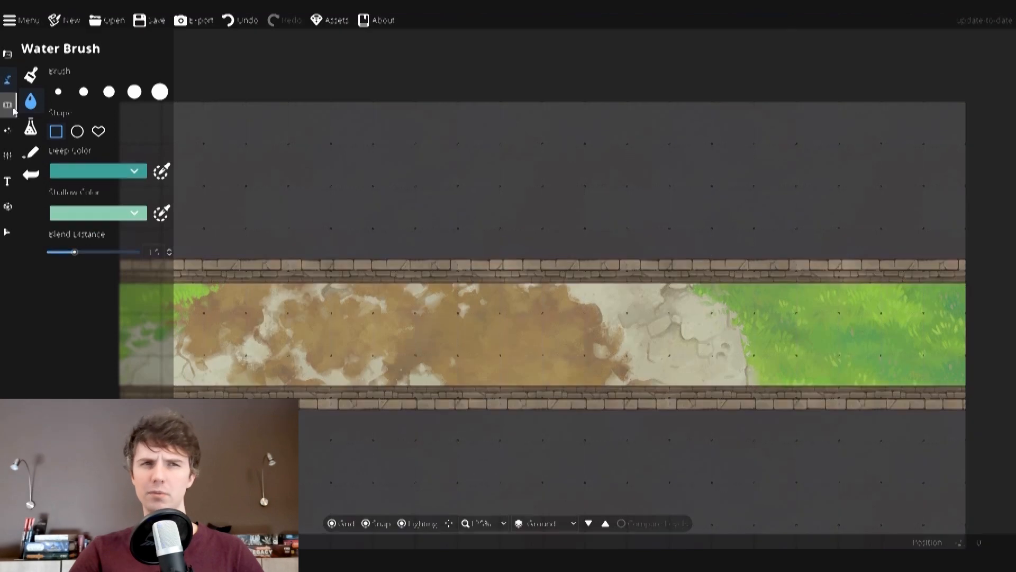
click(31, 153)
click(267, 315)
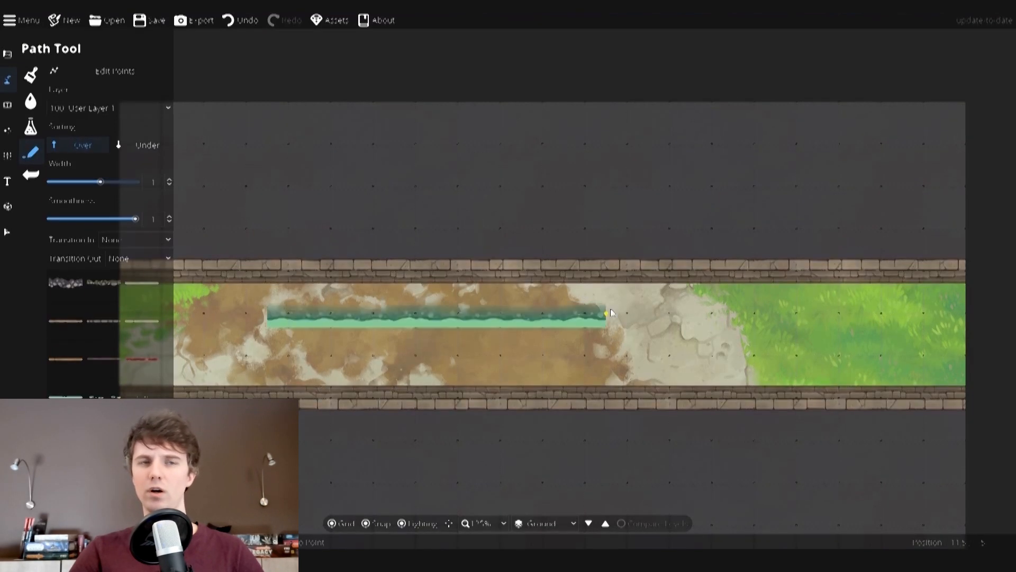
right_click(611, 310)
- Hide the grid and set the water's deep colour to green and its shallow colour to dark teal
click(342, 524)
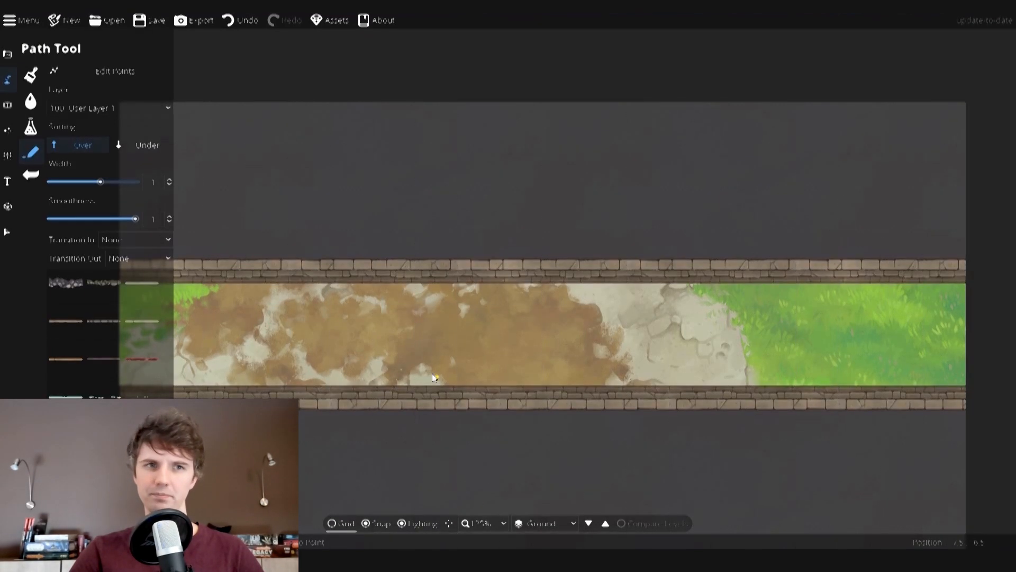
click(31, 101)
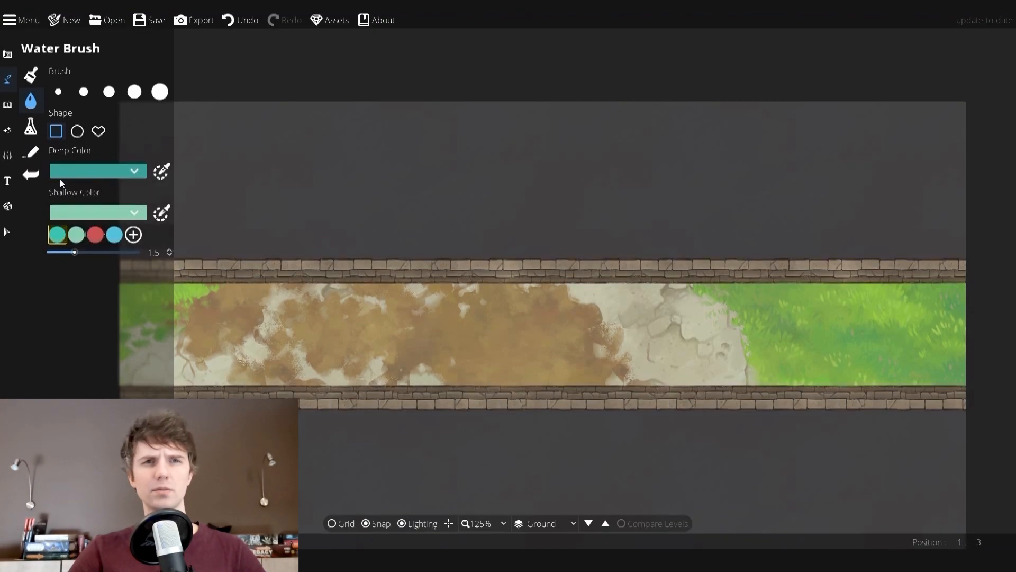
click(166, 169)
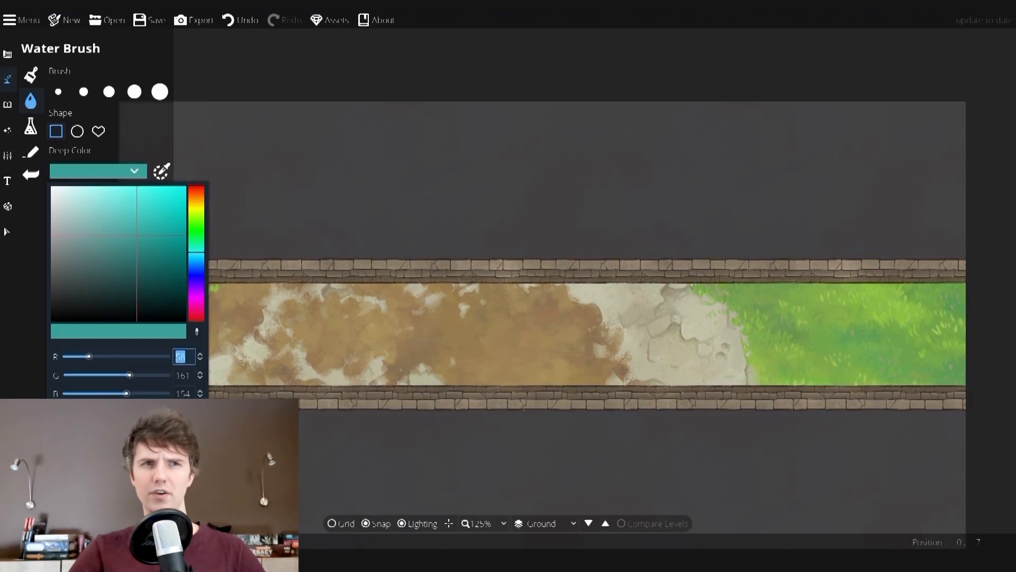
click(77, 454)
click(154, 177)
click(155, 217)
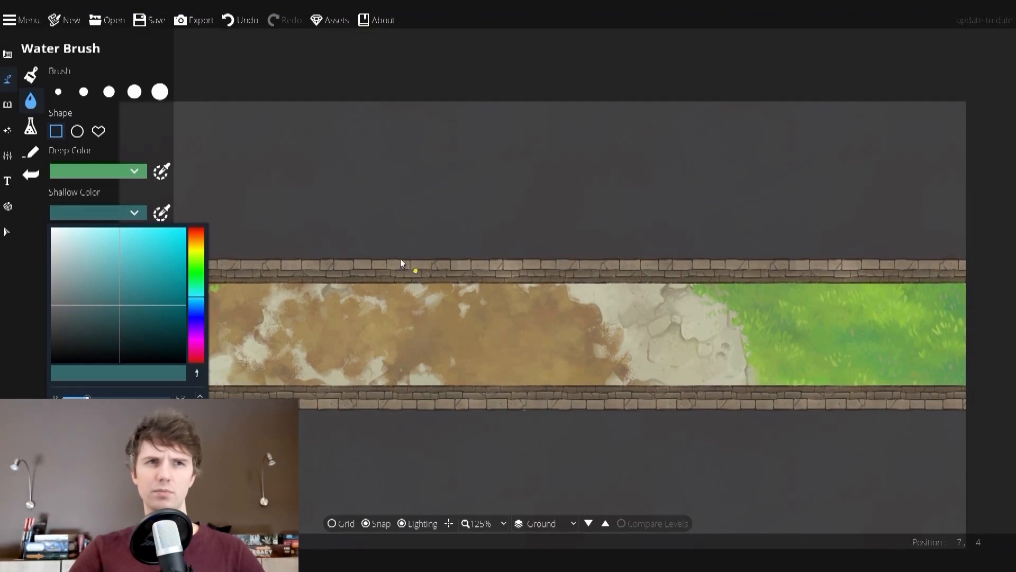
- Fill the channel between the two brick walls with water along its whole length
drag(224, 294, 292, 290)
scroll(297, 290, down, 1)
drag(211, 271, 889, 373)
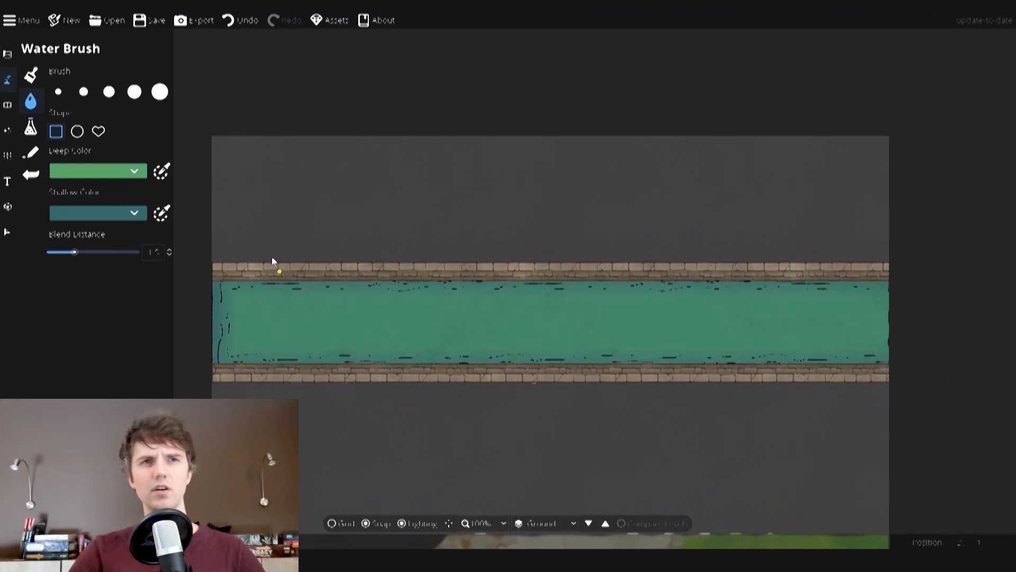
scroll(228, 282, down, 1)
click(367, 524)
drag(423, 344, 487, 337)
drag(720, 324, 811, 337)
scroll(456, 323, up, 3)
- Draw water-edge paths along both brick walls, covering the full length of the channel
drag(474, 320, 590, 347)
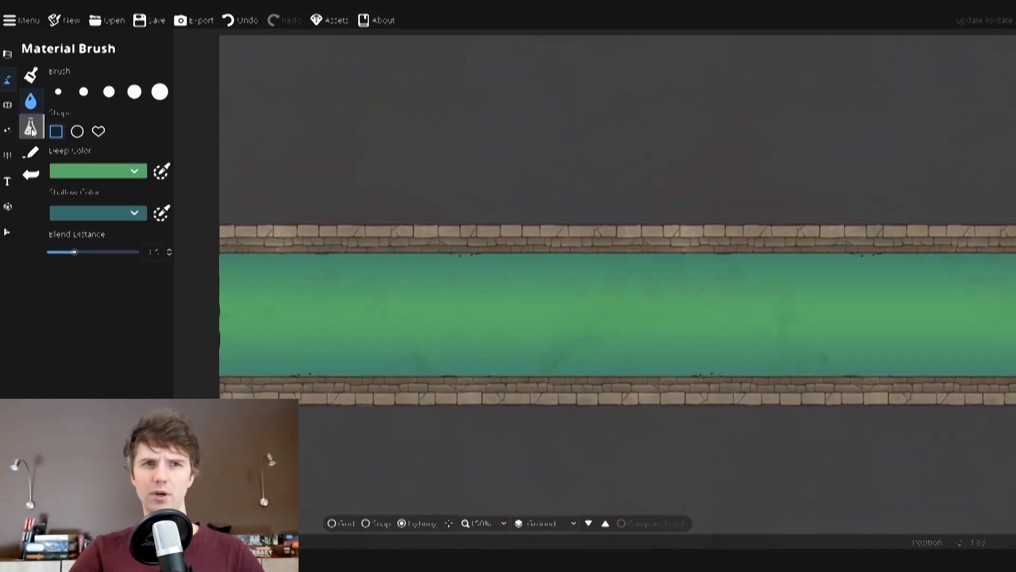
click(31, 153)
click(201, 367)
drag(933, 368, 578, 383)
click(905, 279)
drag(180, 286, 597, 286)
click(272, 279)
right_click(272, 279)
- Draw two dashed ripple paths straight across the water channel from wall to wall
mouse_move(652, 341)
mouse_down()
mouse_move(456, 323)
mouse_move(356, 329)
mouse_up()
scroll(356, 329, down, 1)
click(460, 277)
click(460, 370)
right_click(461, 370)
click(702, 370)
click(702, 279)
right_click(702, 280)
- Filter the object library to the Sewer tag and place green splash and bubble objects in the channel's water
click(8, 104)
scroll(57, 331, down, 5)
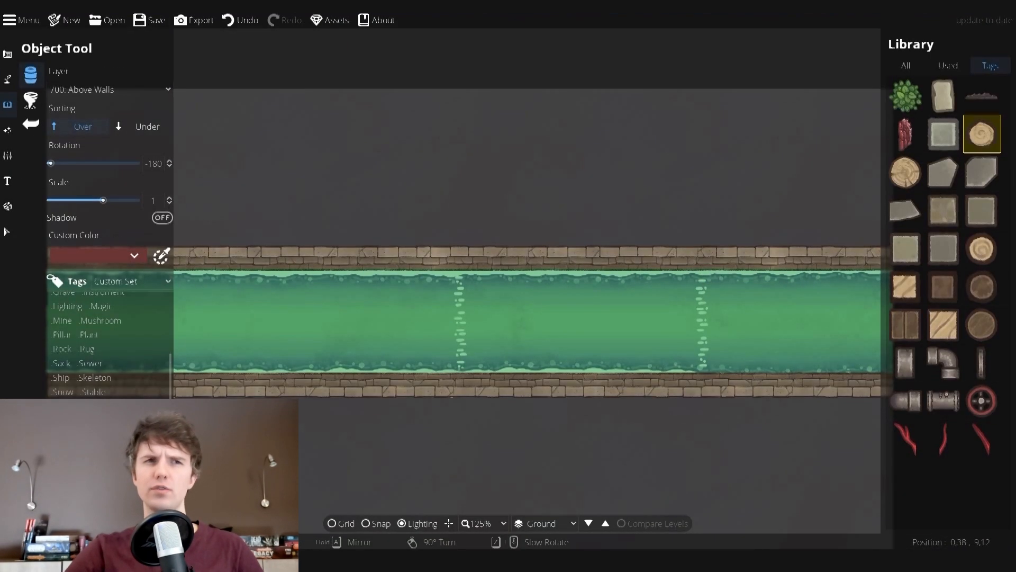
click(90, 363)
click(944, 324)
click(626, 302)
click(906, 324)
click(514, 332)
click(982, 248)
click(782, 299)
click(944, 248)
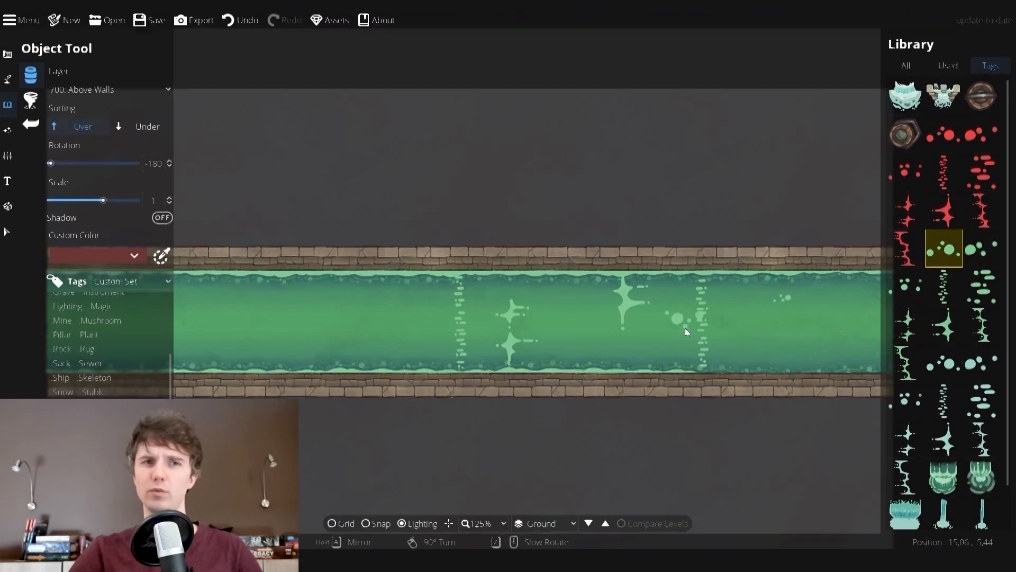
- Place a small green droplet splatter in the sewer channel, and draw a metal pipe across the channel on layer 700: Above Walls
click(418, 303)
click(8, 80)
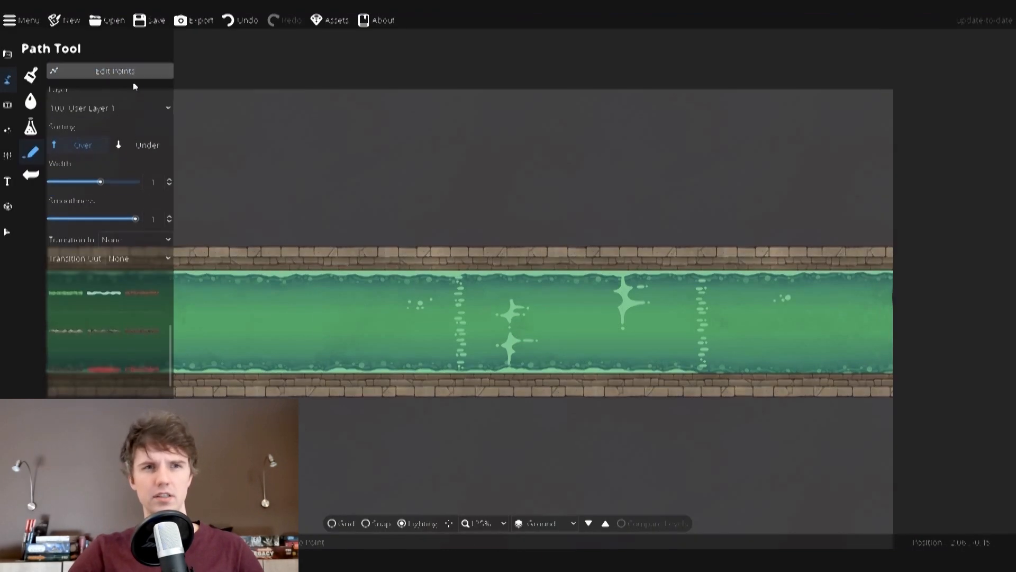
click(130, 108)
click(114, 222)
click(328, 265)
click(329, 378)
right_click(329, 378)
- Draw a short horizontal pipe branching east from the middle of the vertical pipe
scroll(370, 286, up, 3)
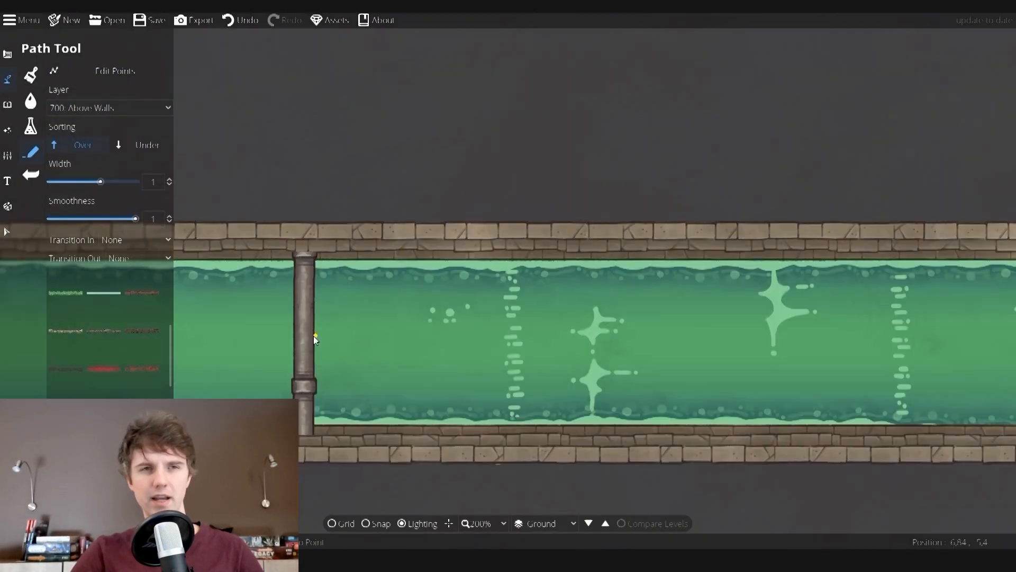
click(313, 335)
click(398, 335)
right_click(399, 335)
- Place a pipe elbow from the Details objects on the free end of the horizontal branch, bending south
click(8, 104)
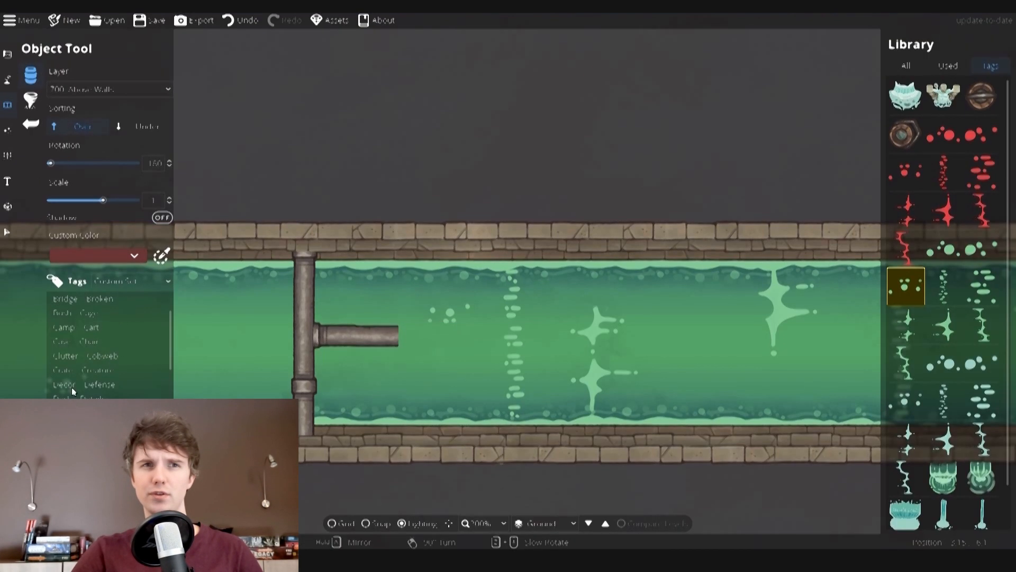
click(92, 396)
click(944, 362)
scroll(422, 347, down, 12)
click(411, 345)
- Add pipe couplings to both ends of the vertical pipe and to the start of the branch
click(905, 362)
right_click(305, 430)
click(303, 438)
click(305, 254)
right_click(327, 344)
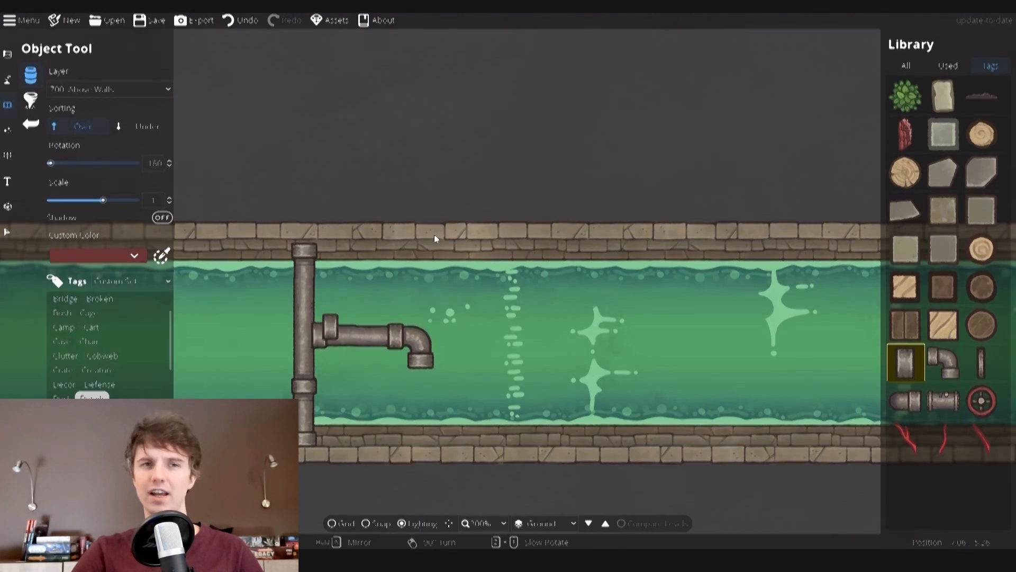
- Cap the elbow's opening with the pipe end piece and place the red valve wheel on the horizontal branch
click(906, 400)
scroll(429, 394, down, 1)
click(422, 390)
click(982, 401)
click(357, 335)
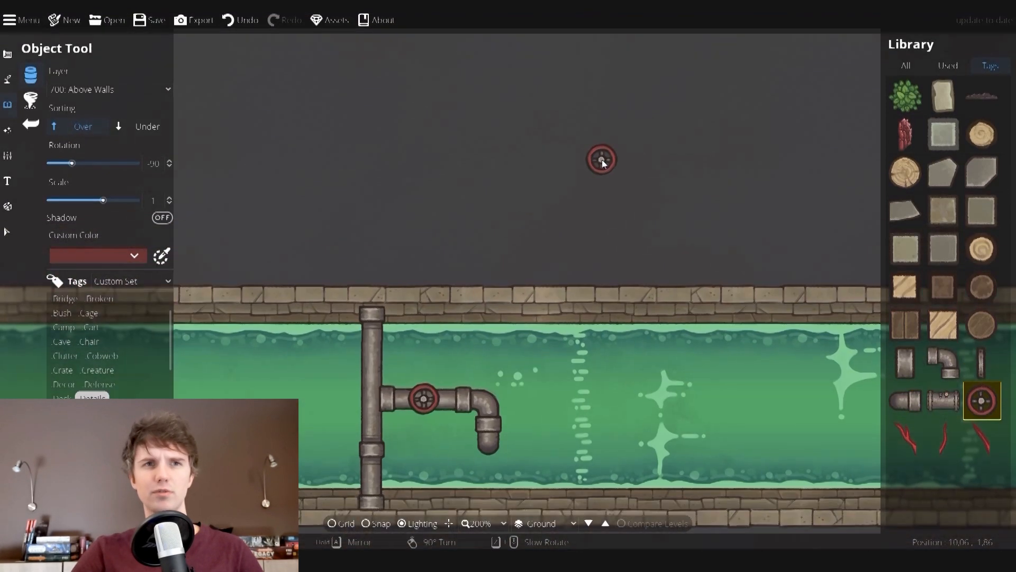
- Browse the library objects under several tags, including Cobweb
scroll(602, 160, down, 2)
scroll(427, 238, down, 1)
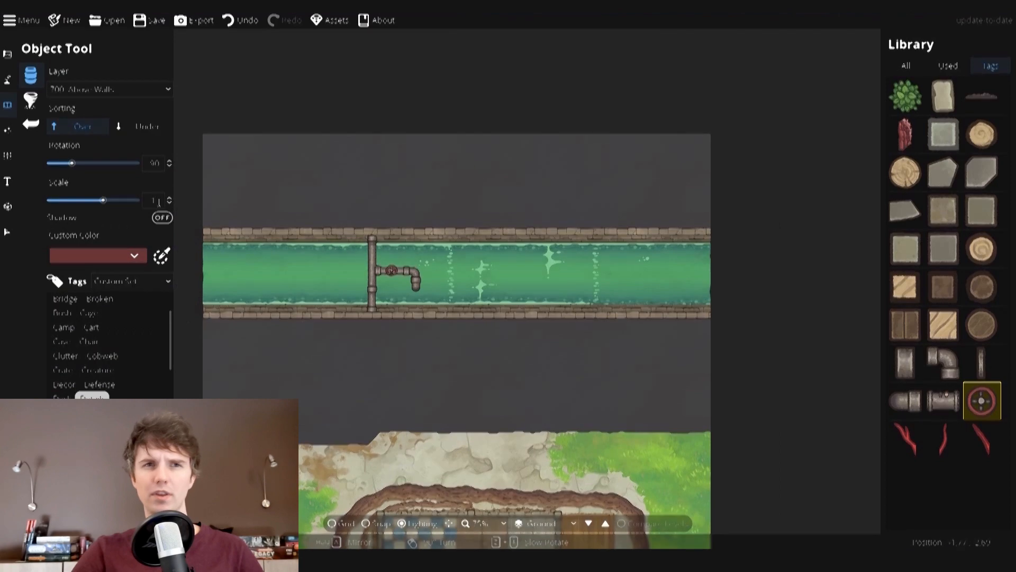
scroll(106, 344, up, 3)
scroll(106, 344, down, 1)
click(69, 386)
click(91, 357)
click(98, 401)
click(89, 371)
click(102, 386)
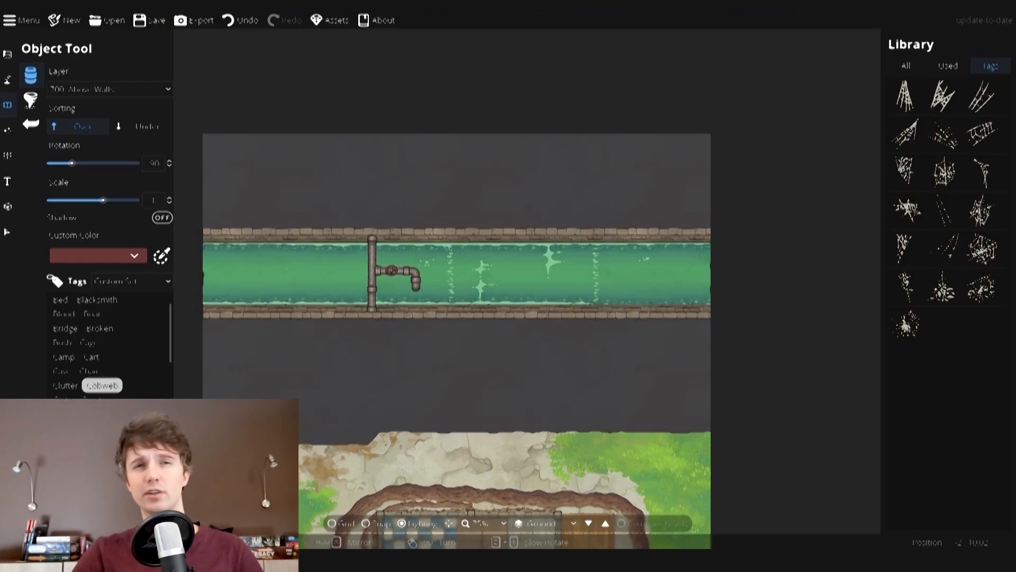
- Preview the armchair from the Chair objects in the building and set its custom color to a brighter red
click(89, 371)
click(944, 401)
drag(467, 518, 321, 285)
scroll(319, 316, up, 3)
right_click(319, 316)
click(127, 256)
click(135, 278)
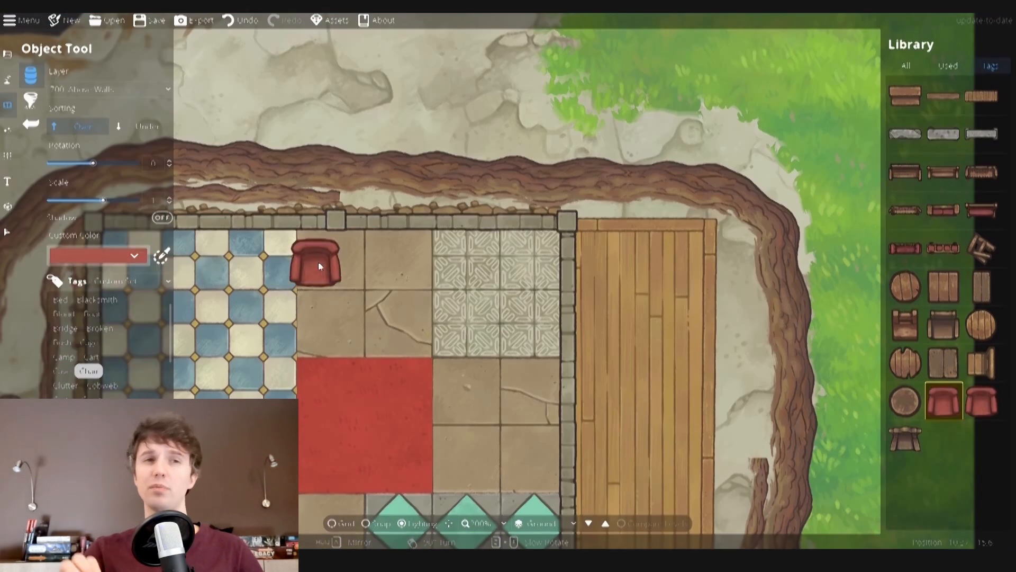
- Preview objects from the Fixture, Fountain and other tags, and set the magic circle's custom color to dark red
click(64, 428)
click(905, 134)
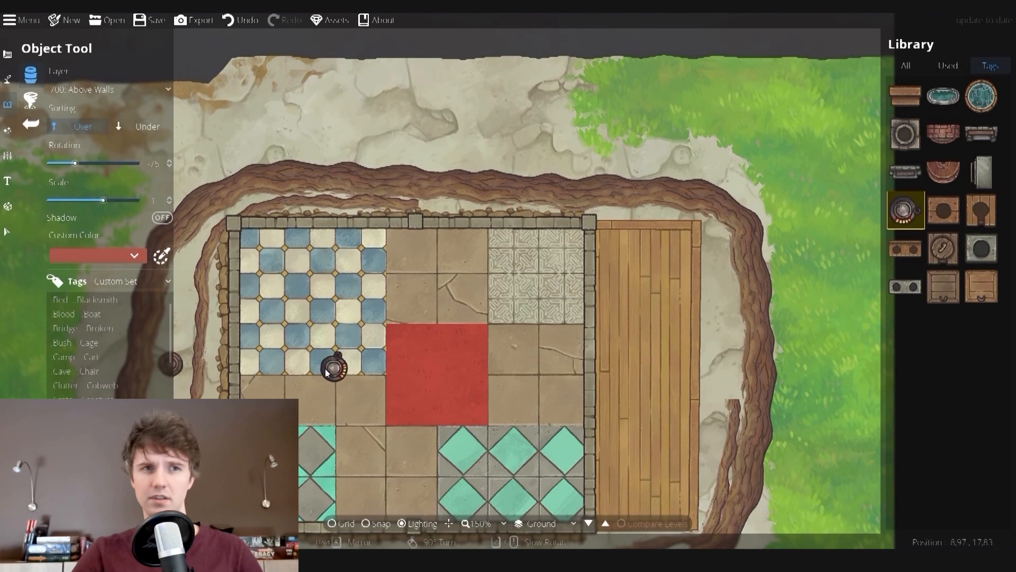
scroll(114, 391, down, 3)
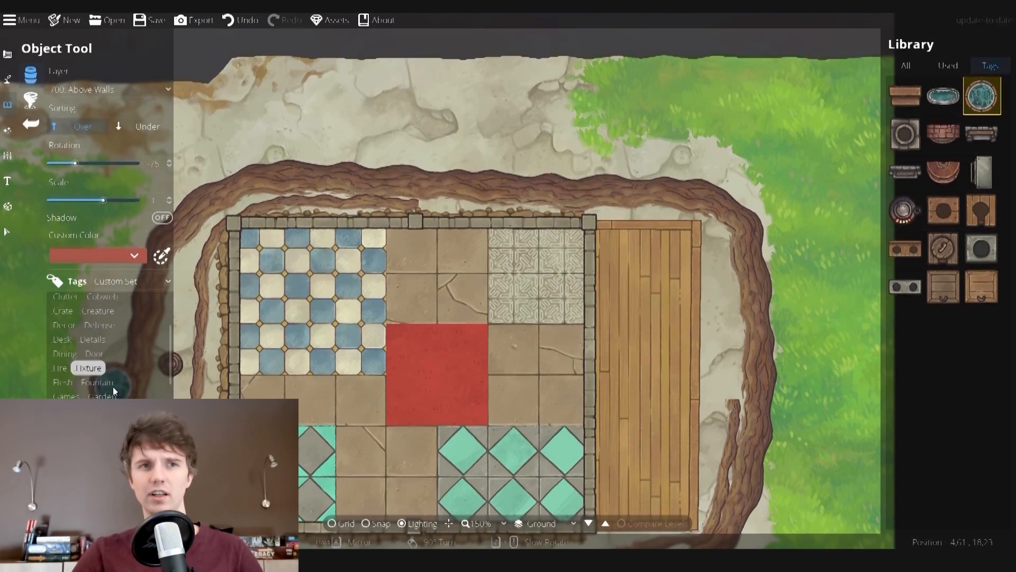
click(97, 382)
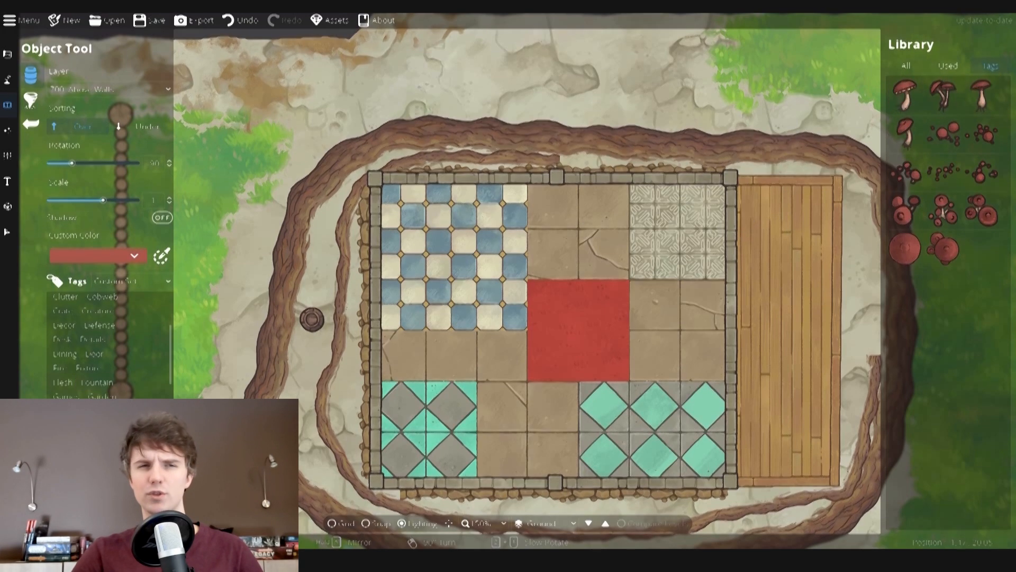
click(90, 255)
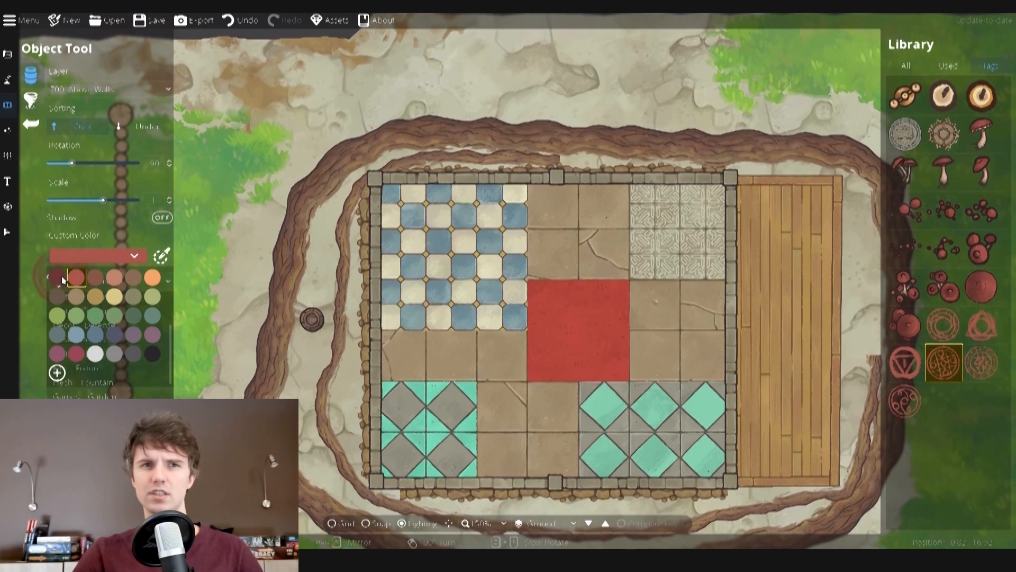
click(61, 279)
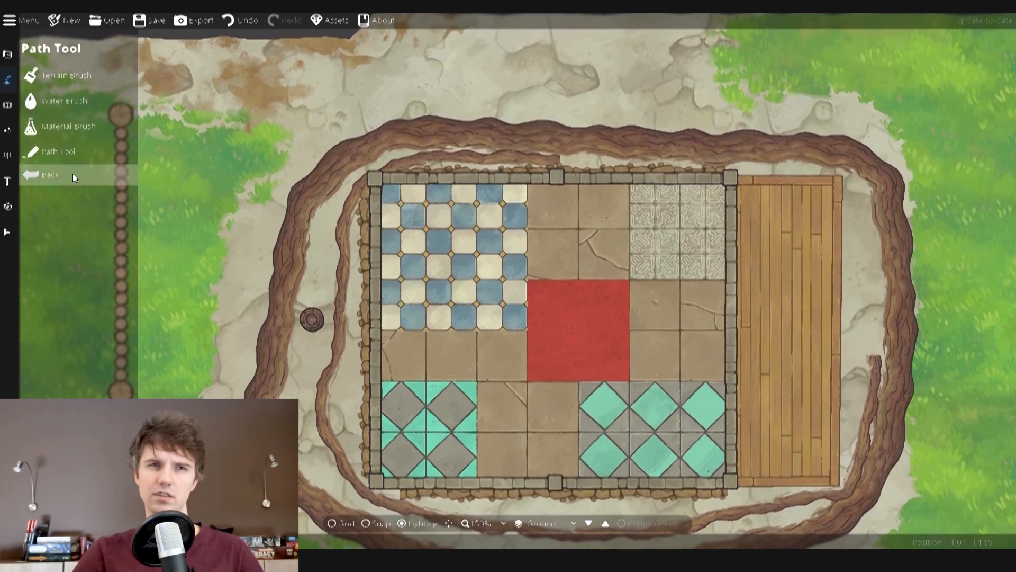
- Draw a plank walkway from the wooden deck east to the map's edge, with chains running outward from the building wall
click(35, 101)
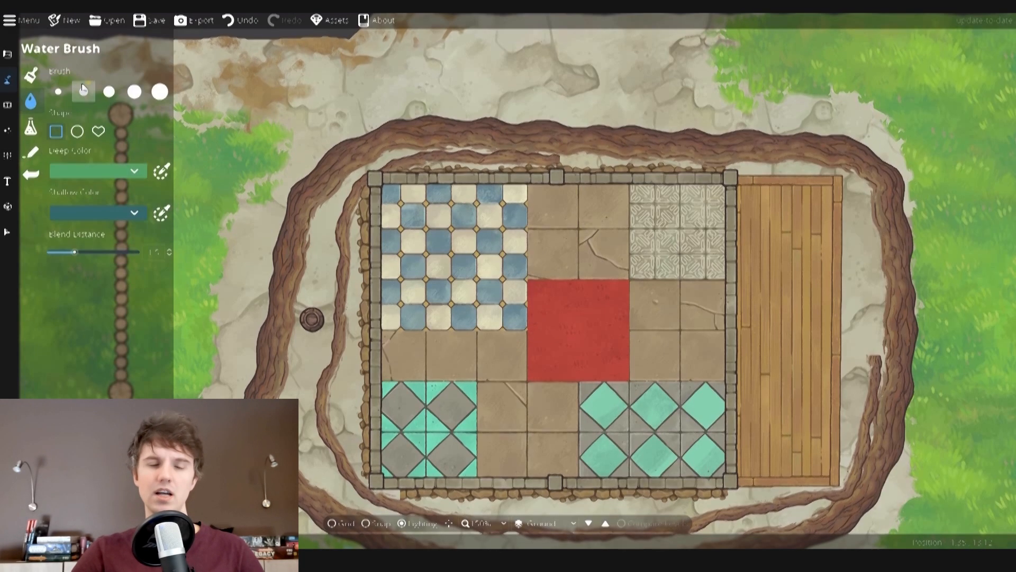
click(32, 127)
click(32, 152)
scroll(141, 390, down, 5)
click(140, 389)
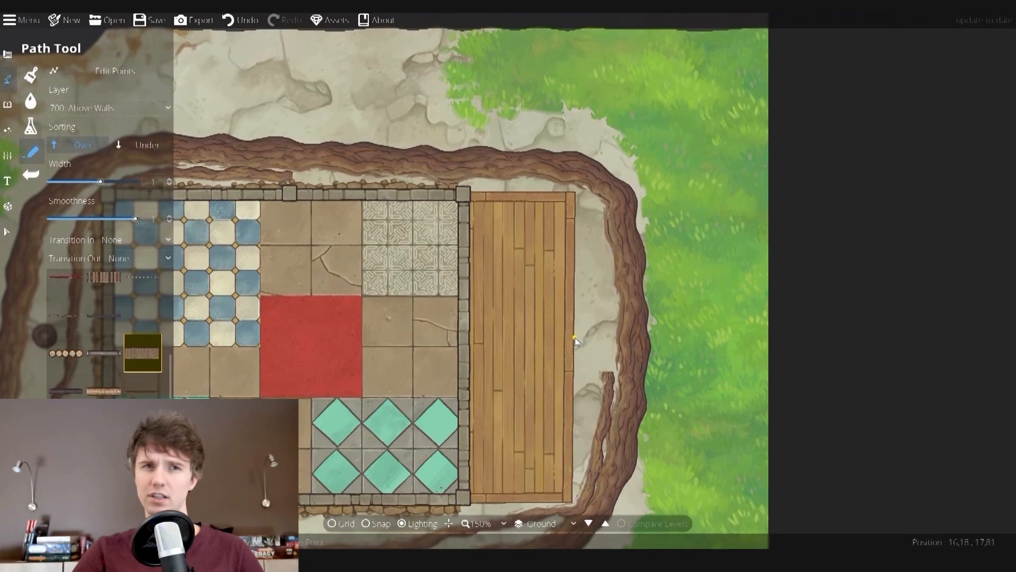
click(30, 127)
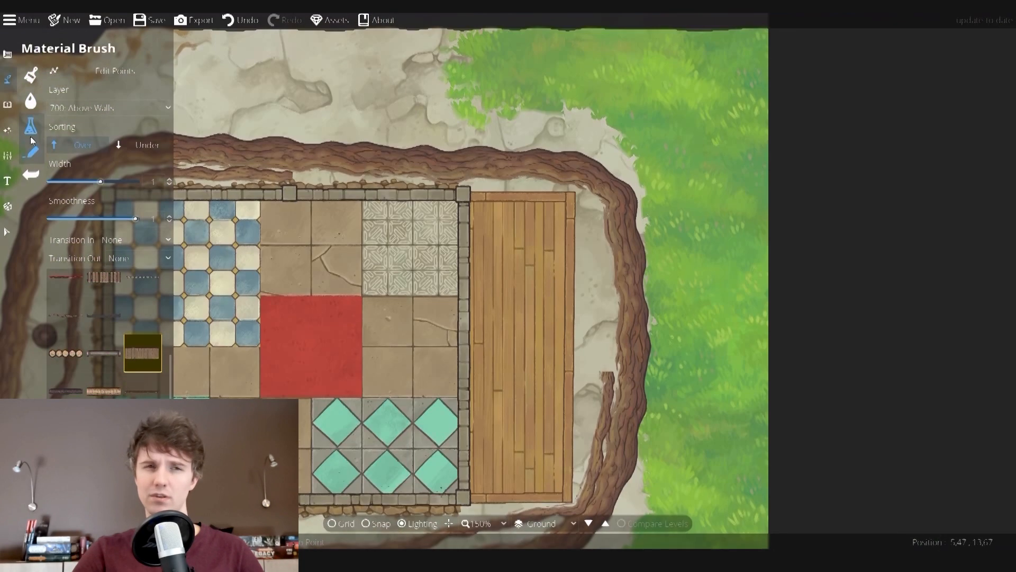
scroll(130, 328, up, 1)
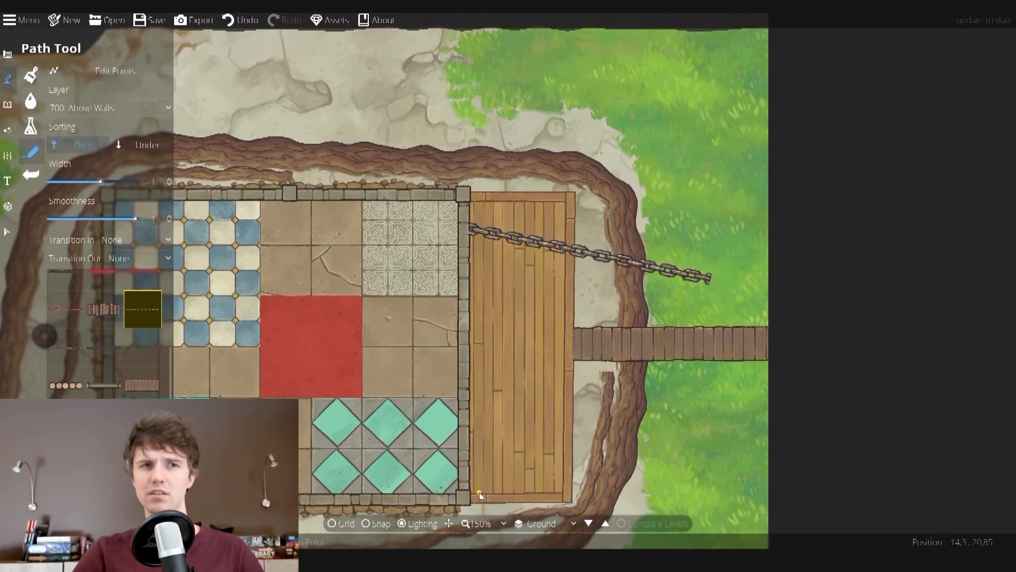
- Try an ivy path along the deck's eastern edge and look through the other path styles
scroll(143, 344, up, 2)
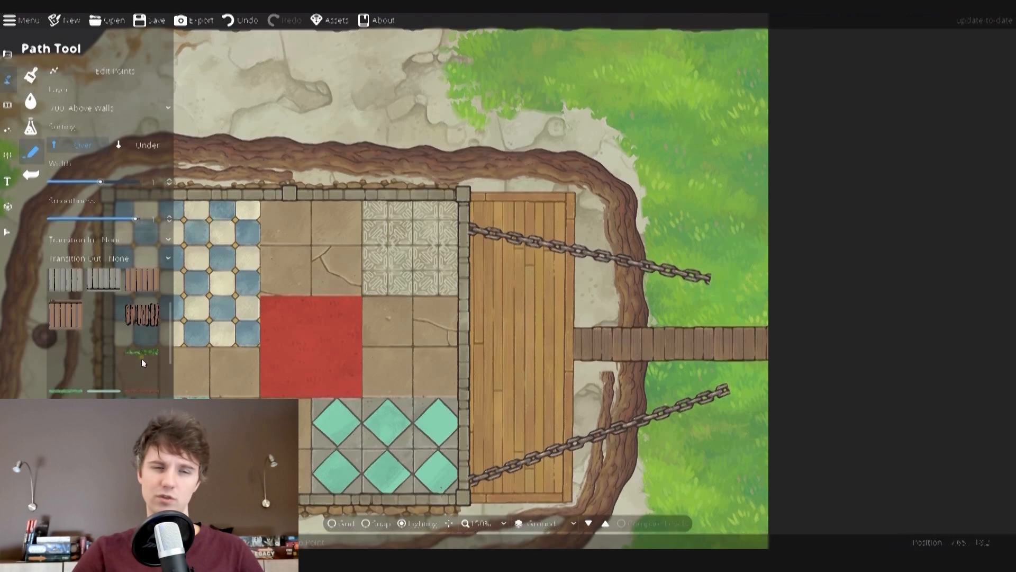
click(143, 352)
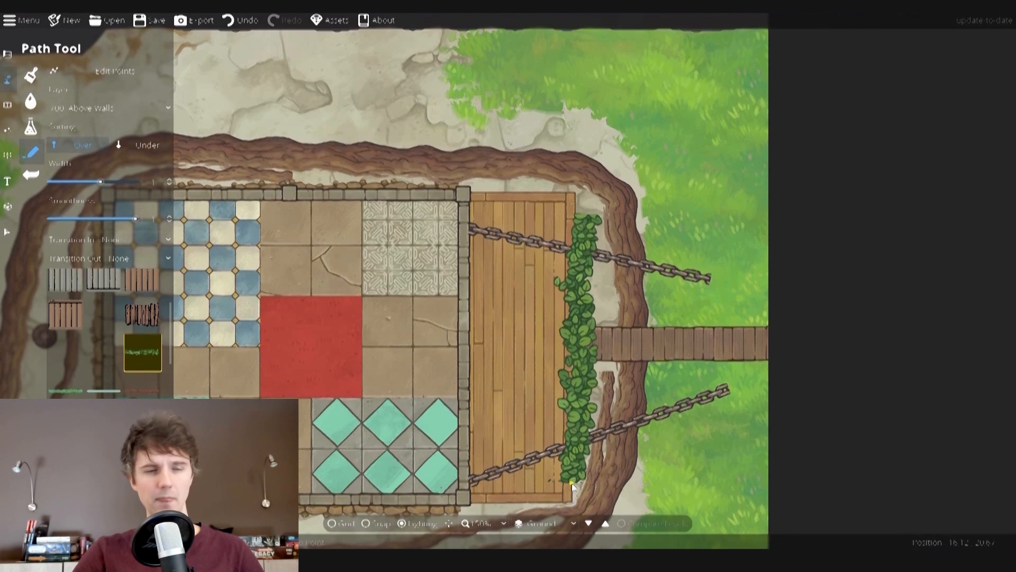
scroll(146, 360, down, 2)
drag(423, 361, 492, 320)
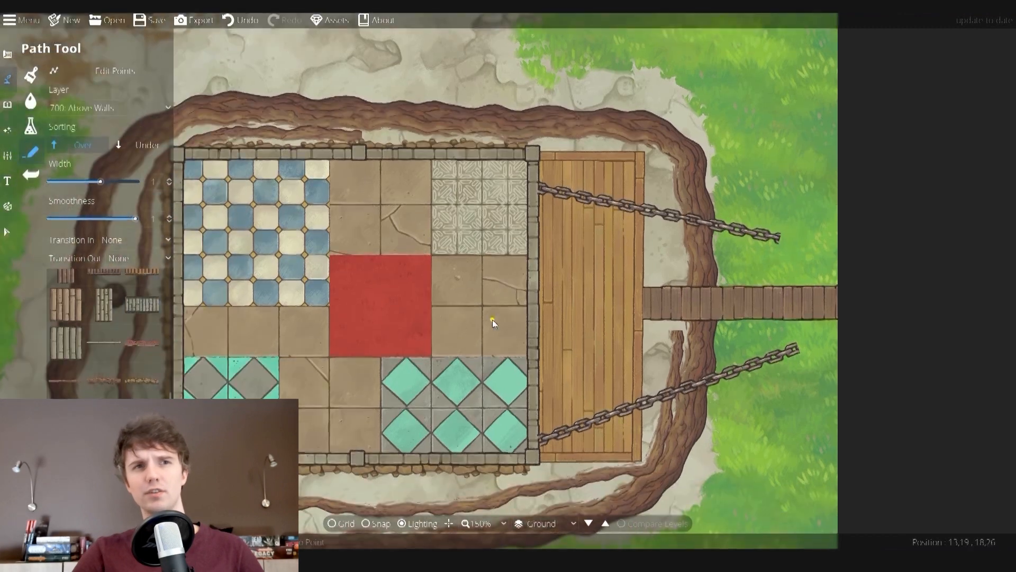
scroll(130, 389, down, 3)
scroll(112, 391, down, 2)
click(109, 391)
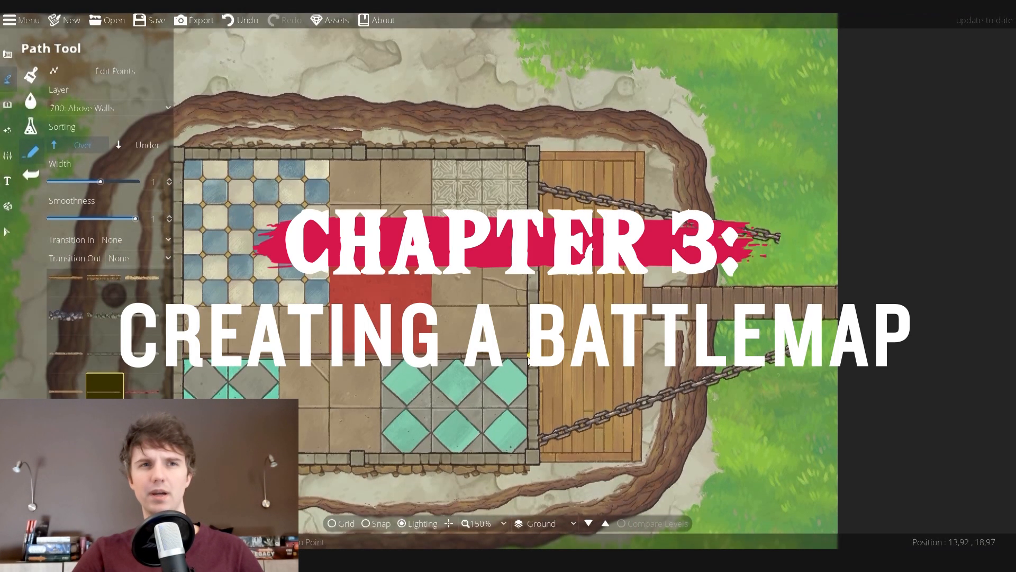
scroll(621, 321, up, 3)
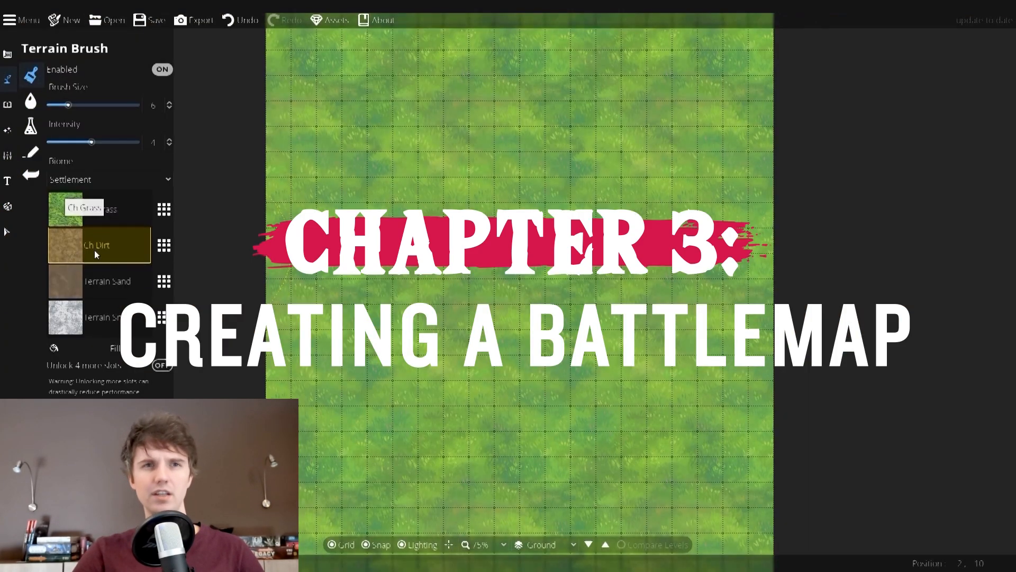
- Paint a winding Ch Dirt road from the map's lower left to its upper right, and narrow it with Ch Grass
mouse_move(278, 433)
mouse_down()
mouse_move(333, 433)
mouse_move(426, 367)
mouse_move(405, 294)
mouse_up()
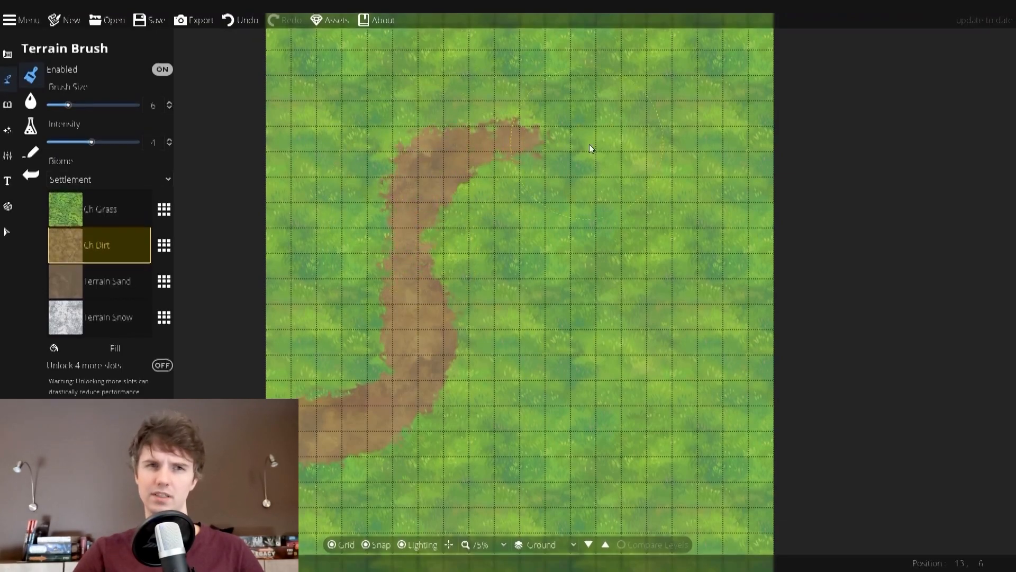
mouse_move(570, 167)
mouse_down()
mouse_move(701, 170)
mouse_move(751, 120)
mouse_up()
drag(663, 167, 719, 104)
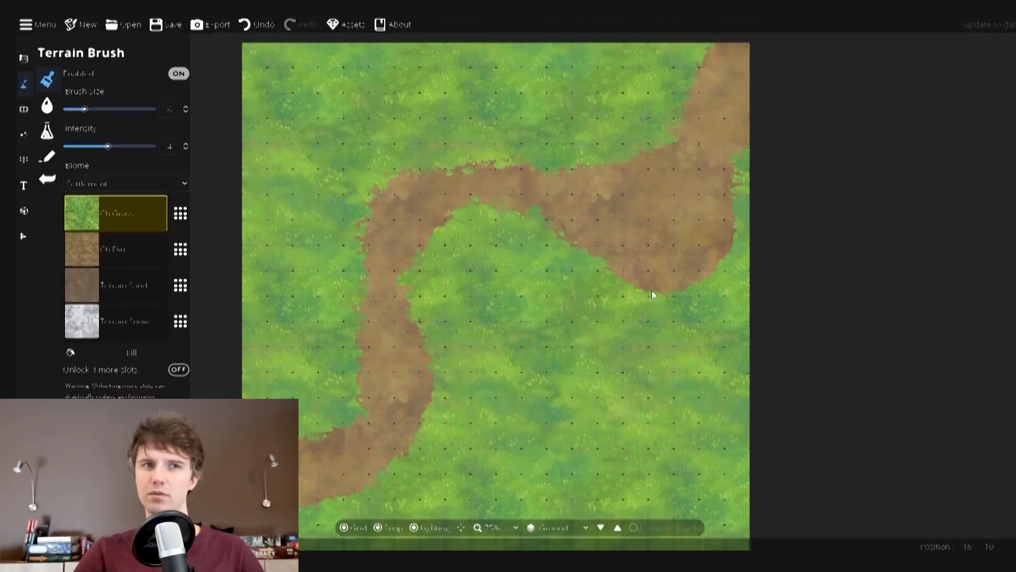
mouse_move(654, 254)
mouse_down()
mouse_move(603, 254)
mouse_move(644, 249)
mouse_move(596, 238)
mouse_move(710, 243)
mouse_move(727, 226)
mouse_move(688, 239)
mouse_move(554, 215)
mouse_up()
mouse_move(710, 209)
mouse_down()
mouse_move(618, 233)
mouse_move(734, 191)
mouse_up()
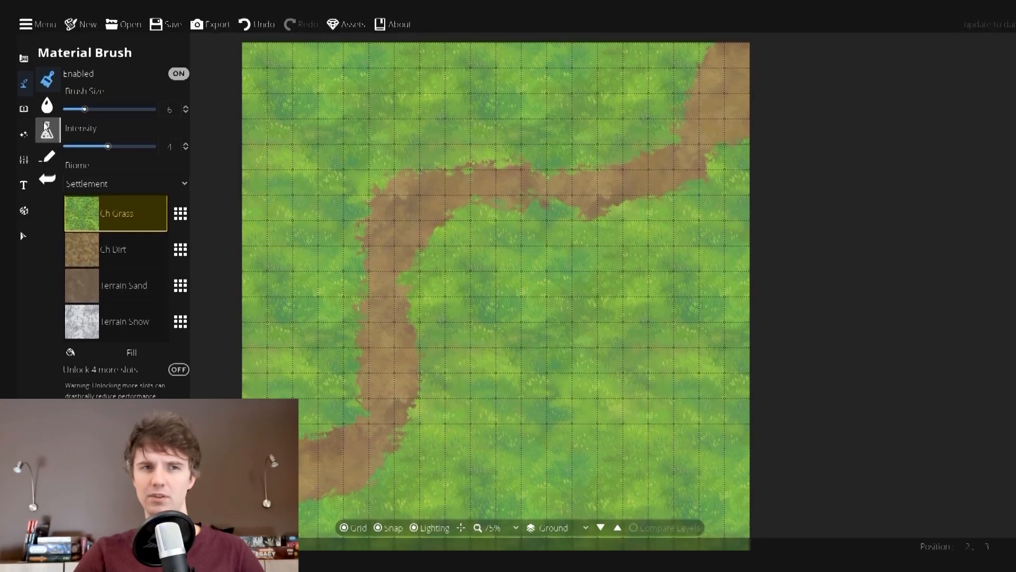
- Paint a river from the map's north edge south across the dirt road using the second-largest water brush
click(47, 104)
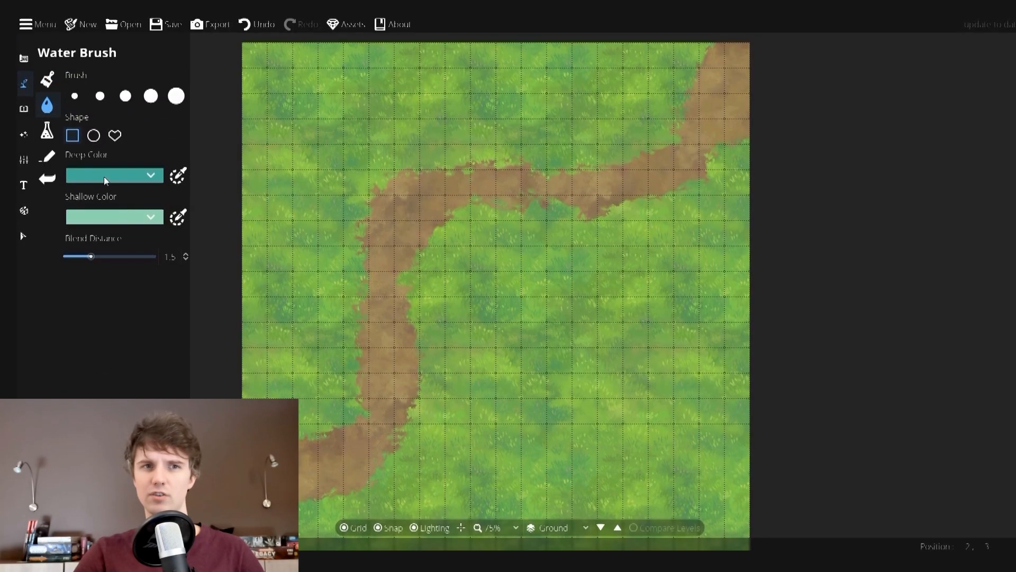
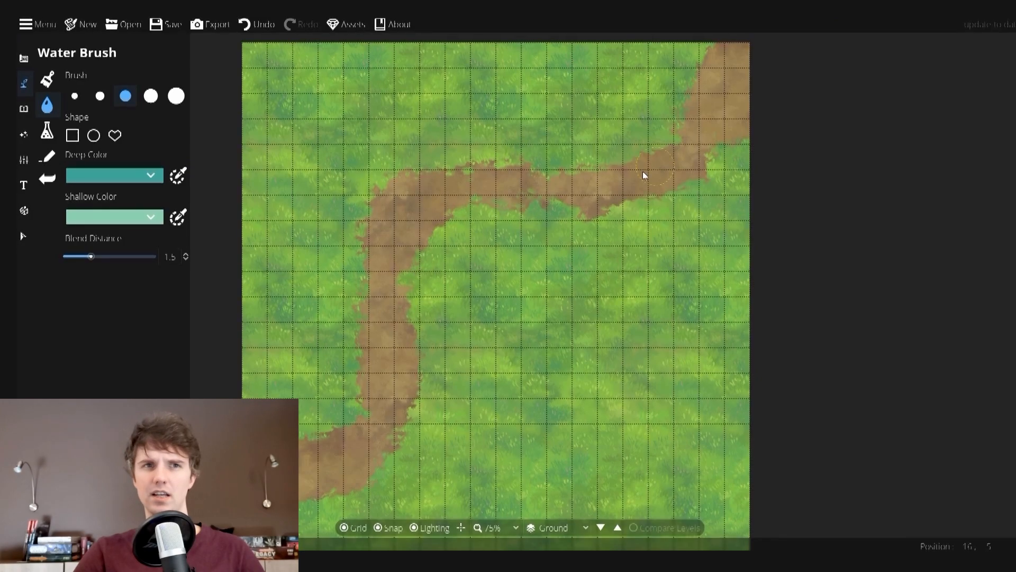
click(150, 95)
mouse_move(556, 495)
mouse_down()
mouse_move(547, 379)
mouse_move(525, 328)
mouse_up()
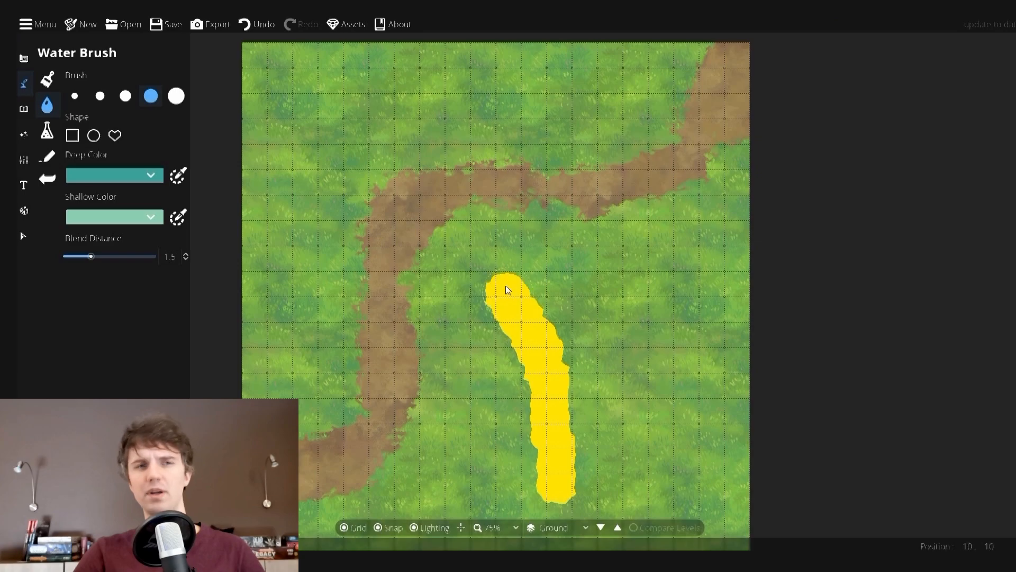
drag(507, 289, 471, 148)
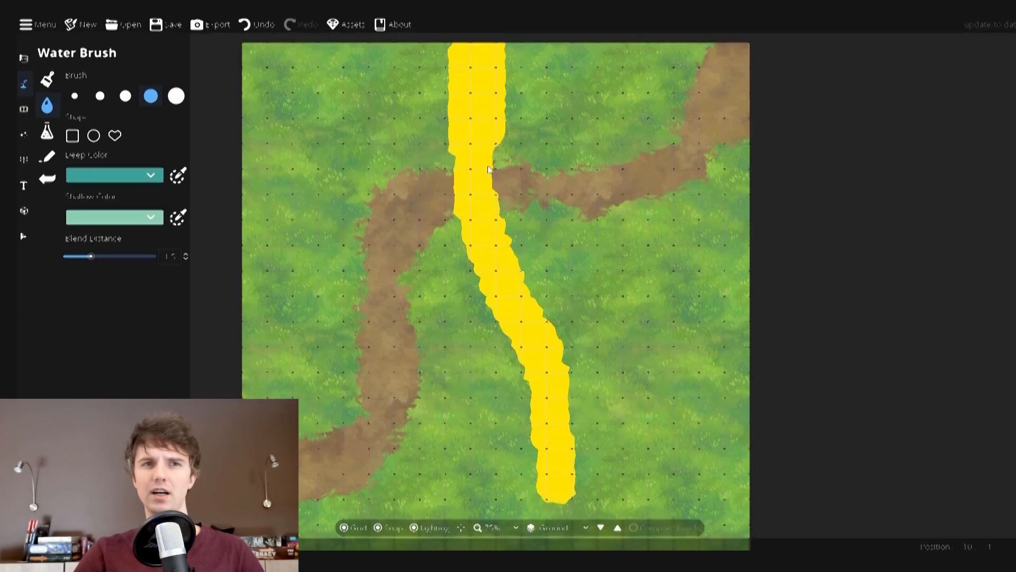
drag(572, 480, 569, 502)
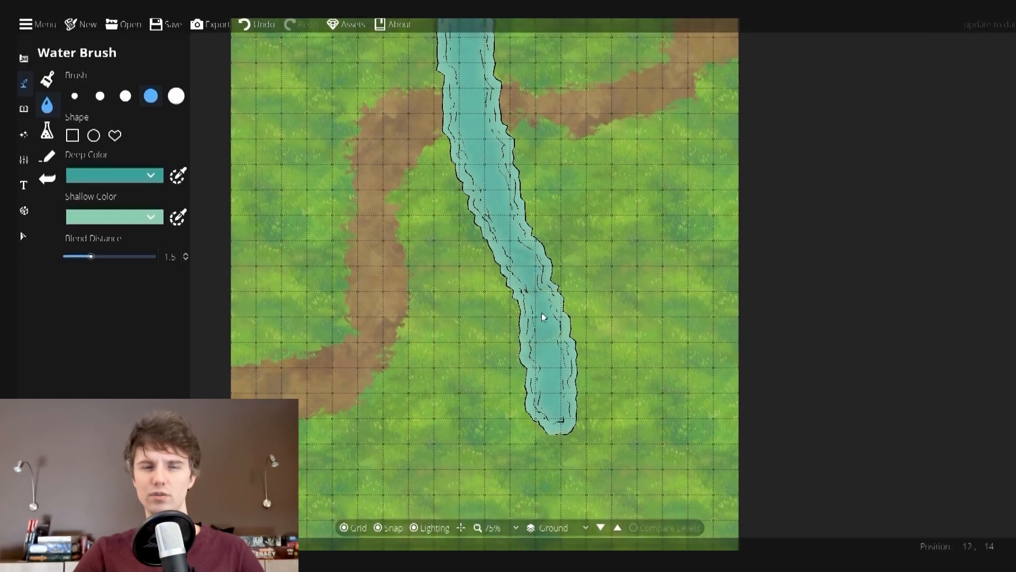
- Widen the river along its western bank and extend it to the map's southern edge
mouse_move(542, 312)
mouse_down()
mouse_move(527, 424)
mouse_move(526, 391)
mouse_up()
mouse_move(500, 335)
mouse_down()
mouse_move(518, 491)
mouse_move(411, 71)
mouse_move(423, 47)
mouse_move(444, 65)
mouse_move(456, 47)
mouse_up()
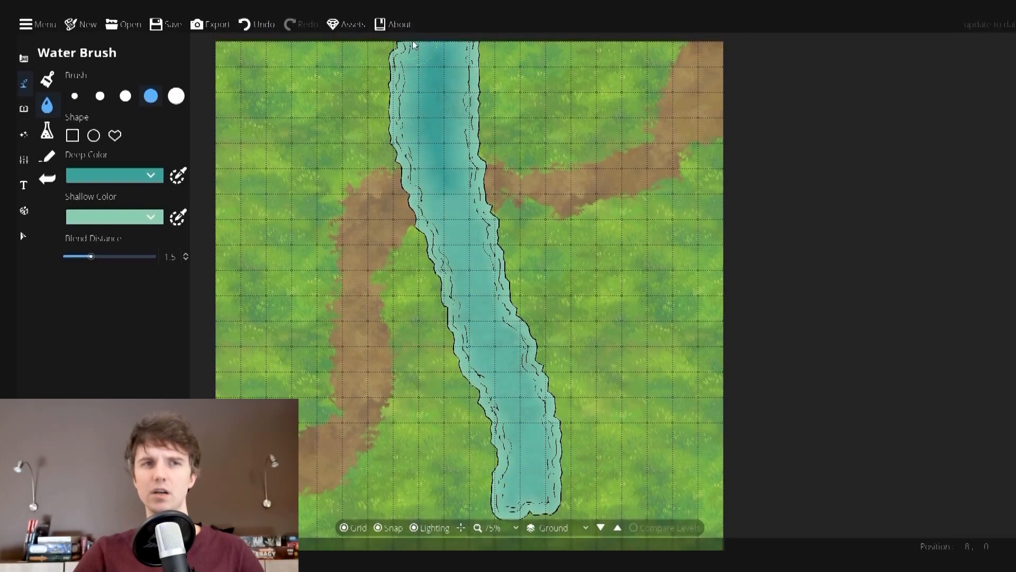
mouse_move(518, 445)
mouse_down()
mouse_move(507, 537)
mouse_move(537, 505)
mouse_move(545, 470)
mouse_up()
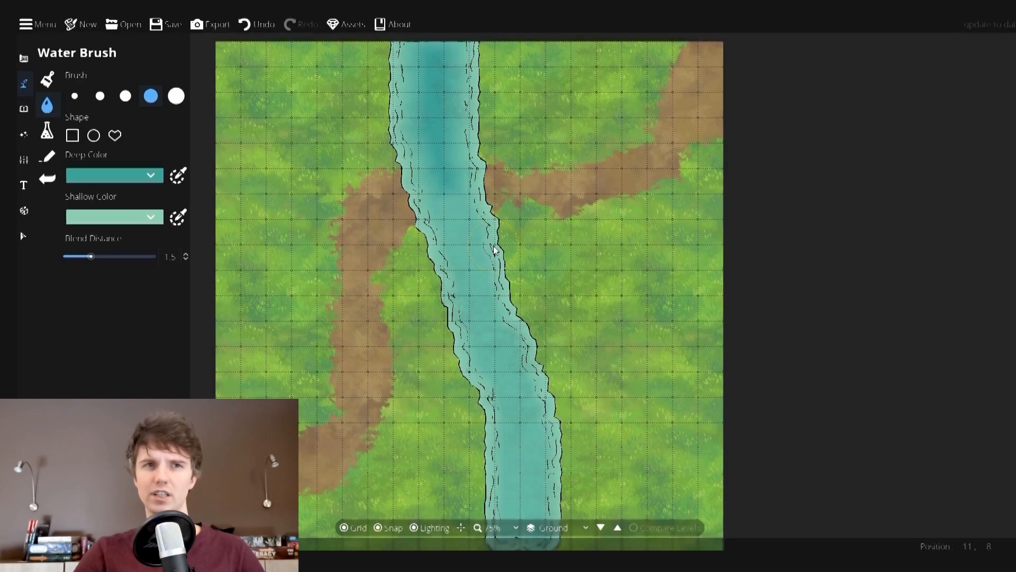
click(40, 139)
click(47, 156)
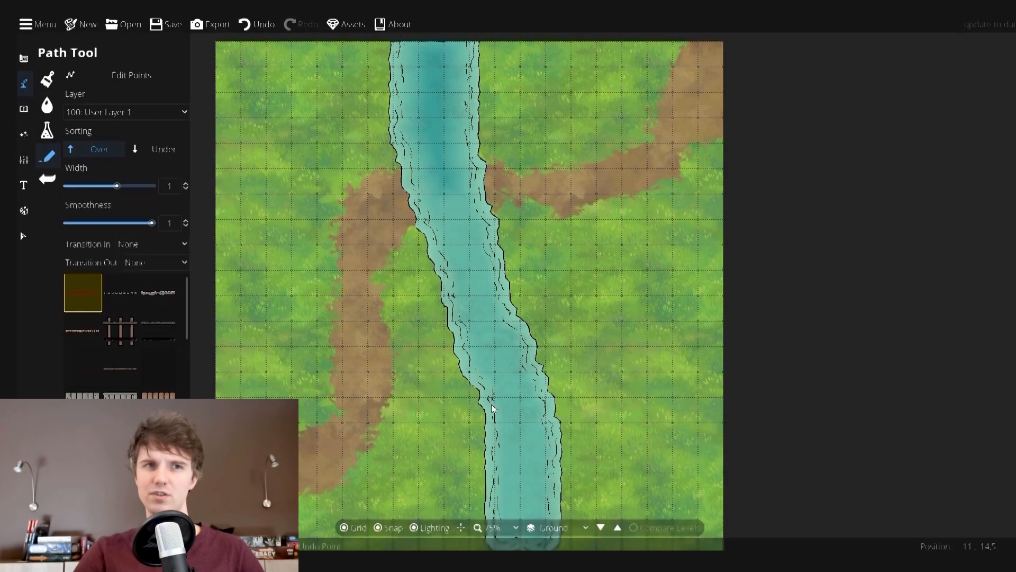
scroll(521, 362, up, 2)
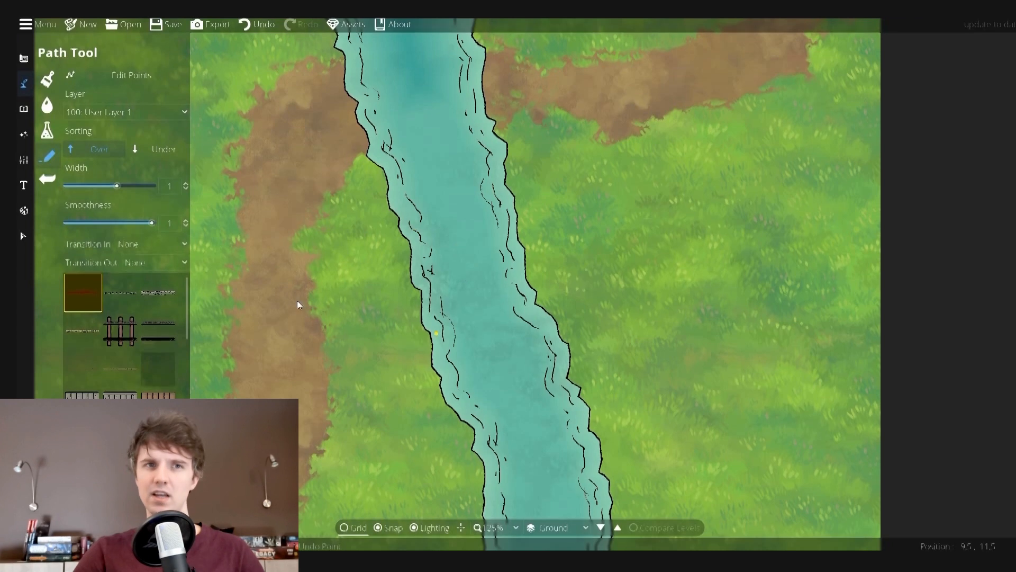
- Replace the Terrain Sand slot of the Terrain Brush with Ch Moss
click(48, 86)
click(156, 289)
click(181, 286)
scroll(238, 413, up, 5)
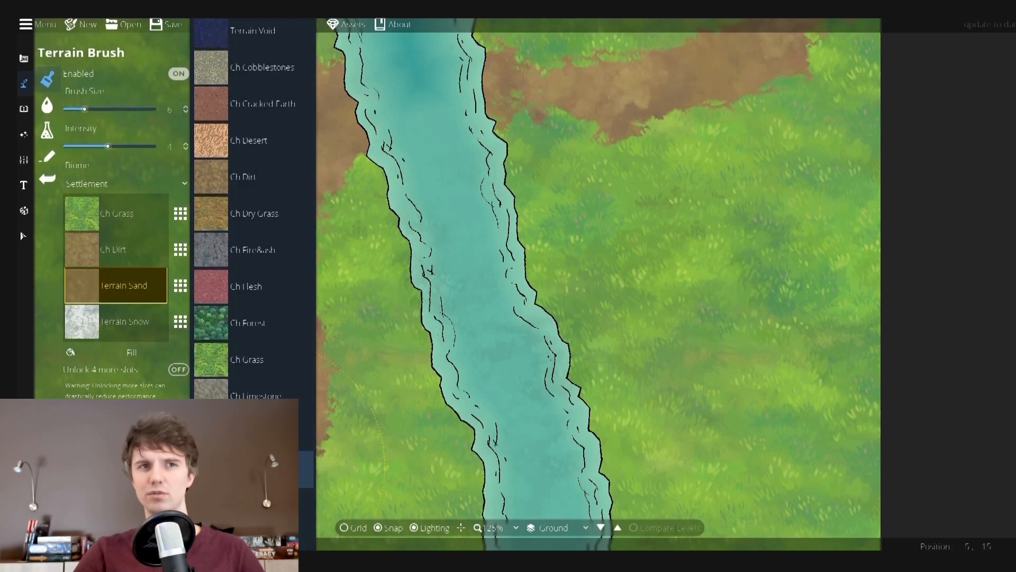
click(238, 434)
- Paint narrow Ch Dirt strips along both river banks from the map's north to south edge, using brush size 3
click(84, 109)
drag(78, 110, 73, 110)
mouse_move(484, 254)
mouse_down()
mouse_move(464, 263)
mouse_move(492, 384)
mouse_move(469, 353)
mouse_move(518, 389)
mouse_up()
mouse_move(465, 266)
mouse_down()
mouse_move(449, 214)
mouse_move(462, 156)
mouse_move(485, 382)
mouse_up()
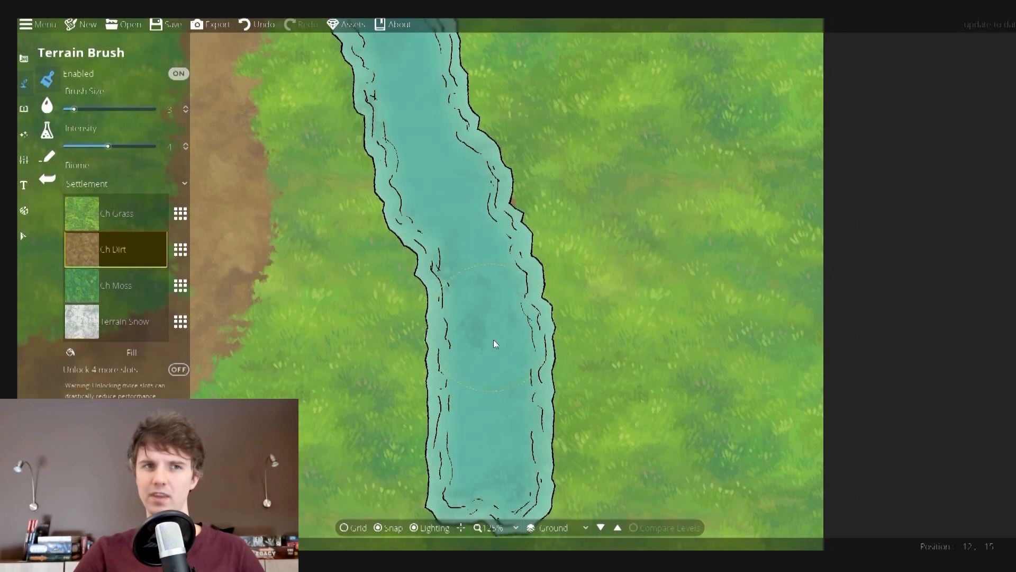
mouse_move(437, 292)
mouse_down()
mouse_move(448, 481)
mouse_move(449, 279)
mouse_move(410, 206)
mouse_up()
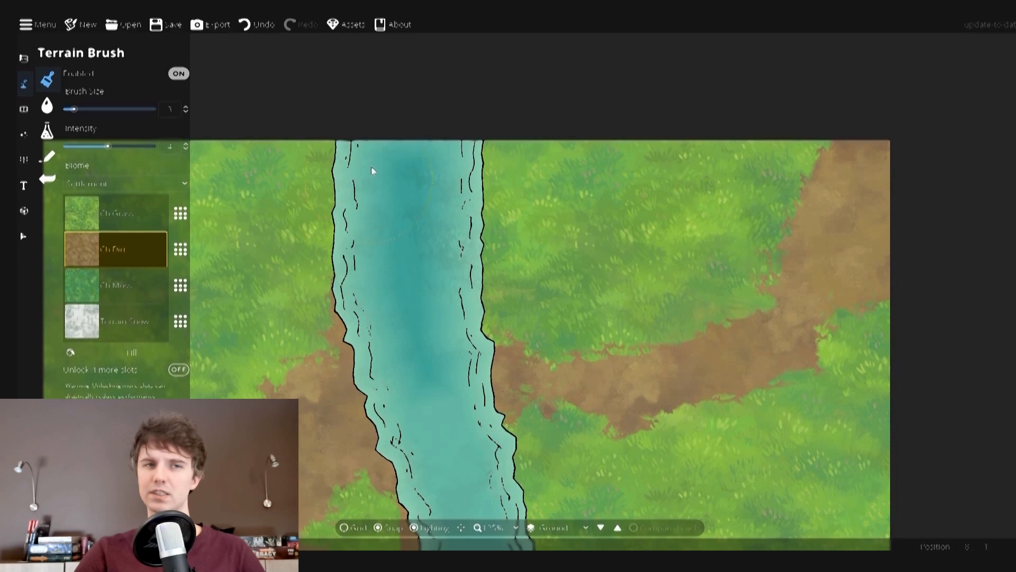
drag(362, 176, 381, 293)
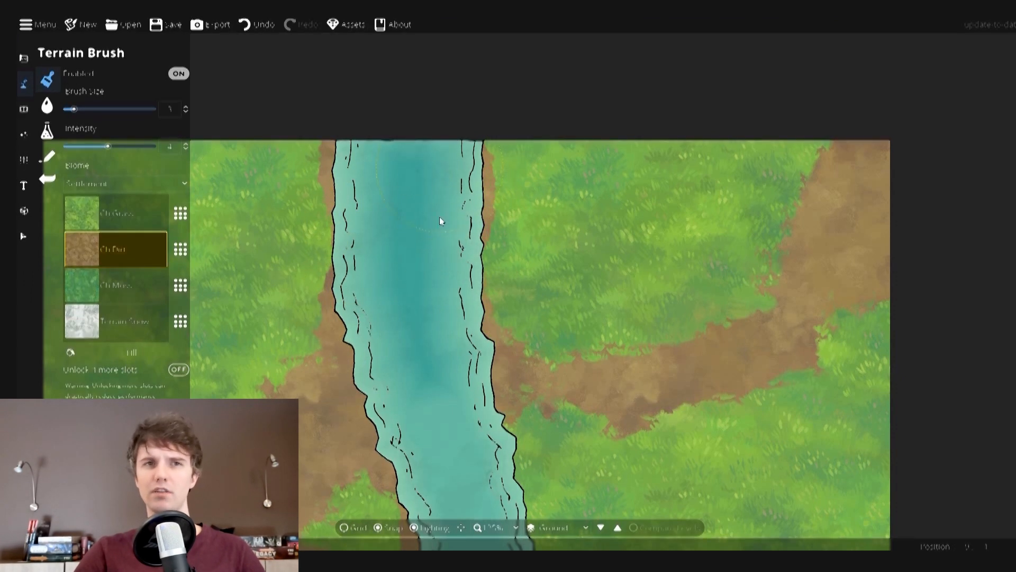
drag(499, 453, 471, 202)
mouse_move(471, 201)
mouse_down()
mouse_move(472, 256)
mouse_move(507, 376)
mouse_move(533, 393)
mouse_up()
mouse_move(533, 393)
mouse_down()
mouse_move(464, 220)
mouse_move(404, 21)
mouse_up()
mouse_move(456, 212)
mouse_down()
mouse_move(495, 394)
mouse_move(494, 365)
mouse_up()
drag(411, 185, 410, 360)
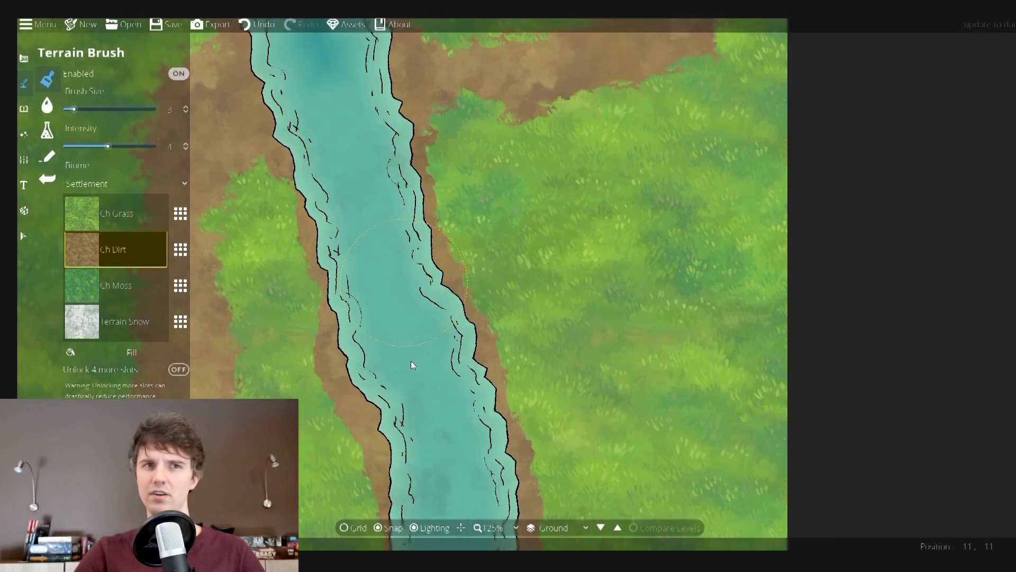
drag(380, 159, 430, 310)
drag(398, 236, 420, 253)
scroll(421, 153, down, 1)
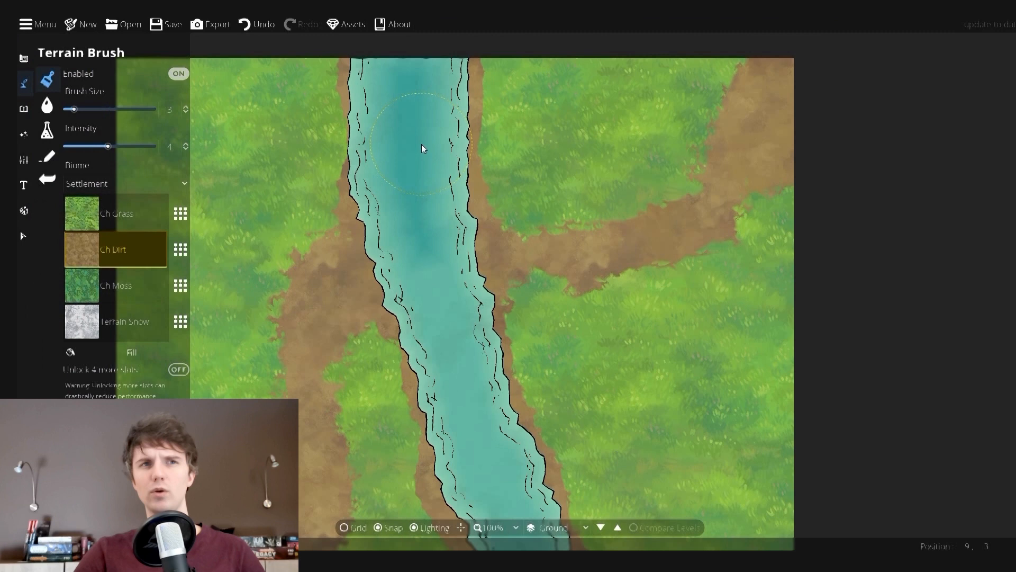
- Draw a brown ridge path over the river's eastern bank from the north edge to the south, with snapping off
drag(421, 144, 351, 81)
click(49, 157)
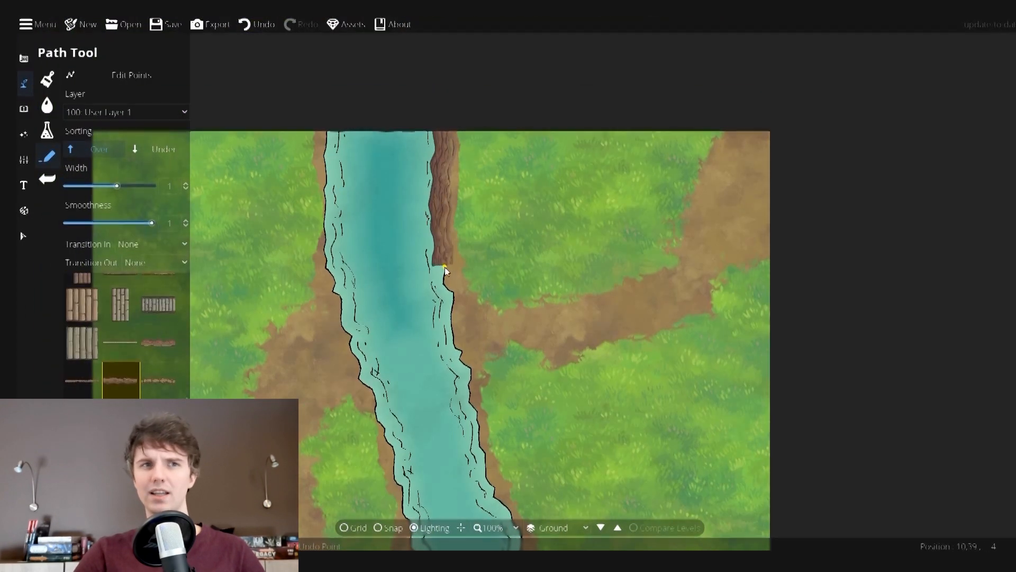
click(473, 416)
drag(481, 470, 499, 361)
click(533, 397)
click(549, 455)
right_click(559, 514)
- Draw the same brown ridge path along the river's western bank from the south up to the map's north edge
mouse_move(567, 408)
mouse_down()
mouse_move(490, 325)
mouse_move(493, 295)
mouse_up()
click(454, 496)
click(420, 395)
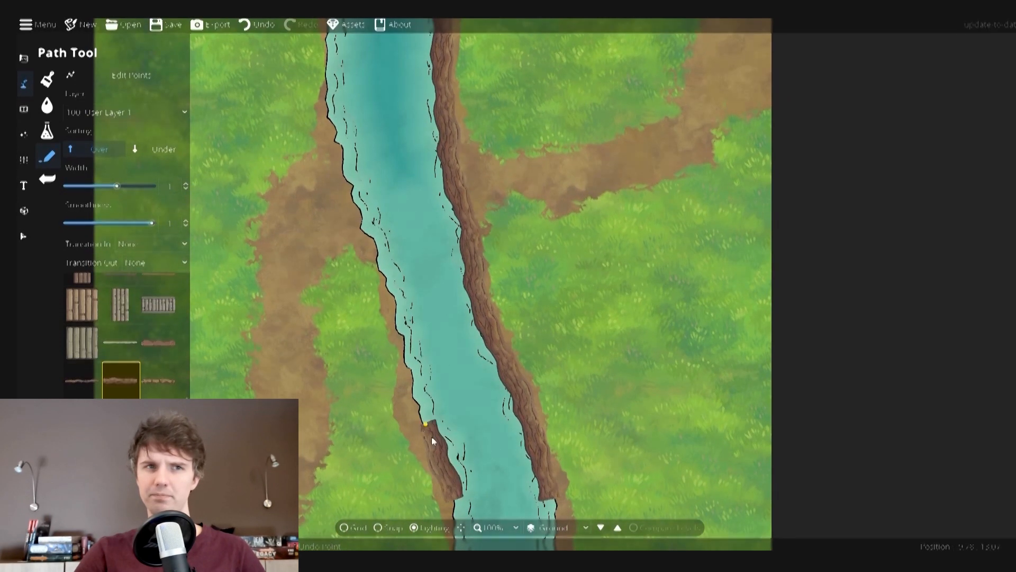
click(401, 313)
click(329, 58)
drag(329, 59, 334, 177)
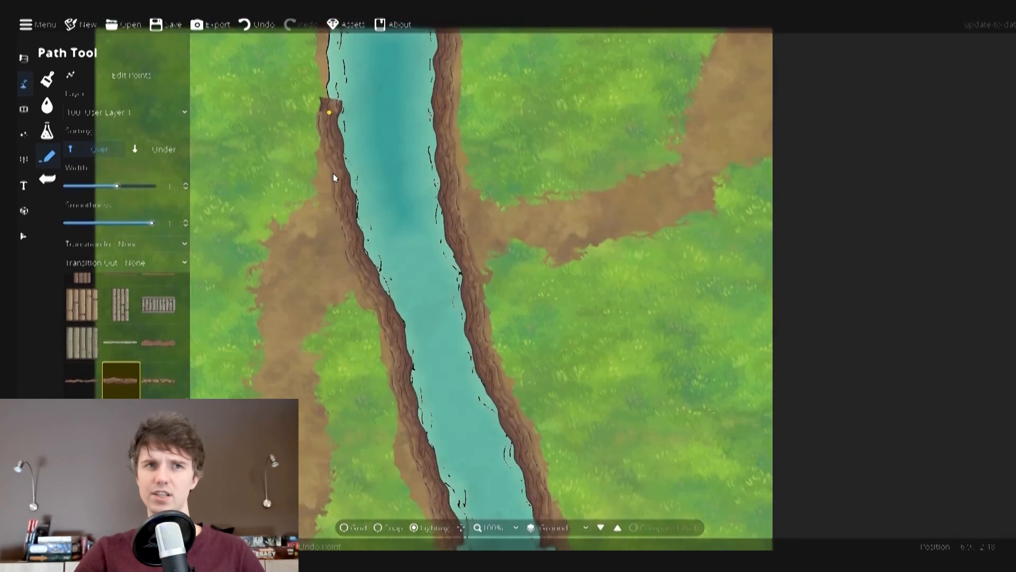
right_click(341, 79)
- Draw a pale foam path along the river's western bank, sorted under the brown ridge
drag(373, 222, 323, 207)
scroll(98, 486, down, 3)
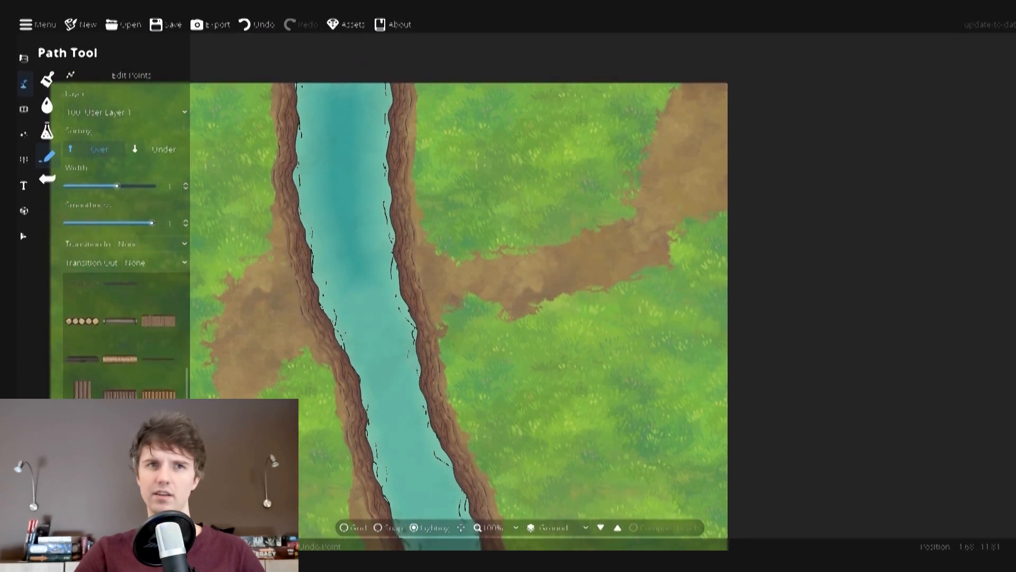
drag(246, 285, 260, 289)
click(163, 150)
click(311, 82)
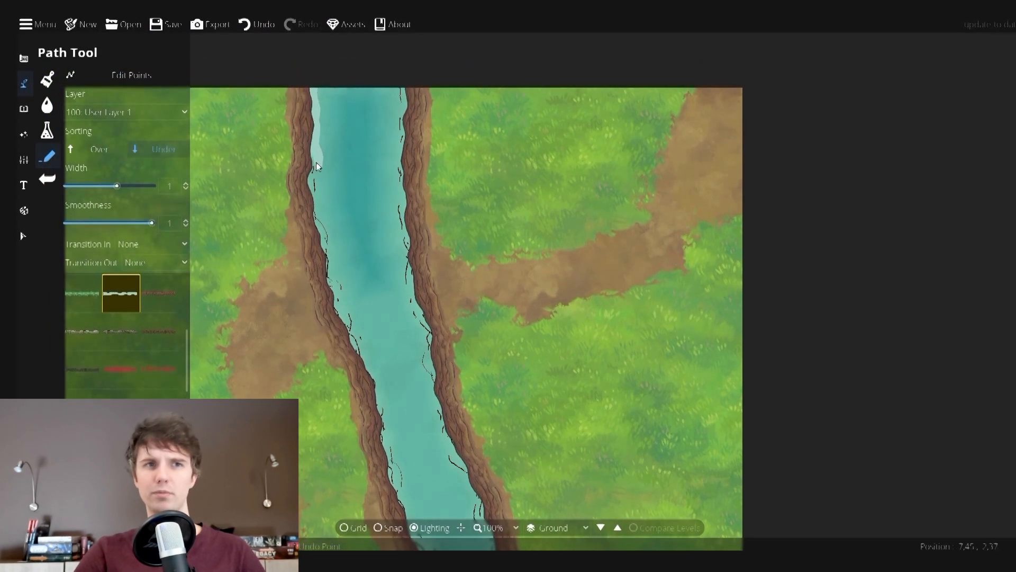
click(313, 218)
click(333, 298)
click(376, 393)
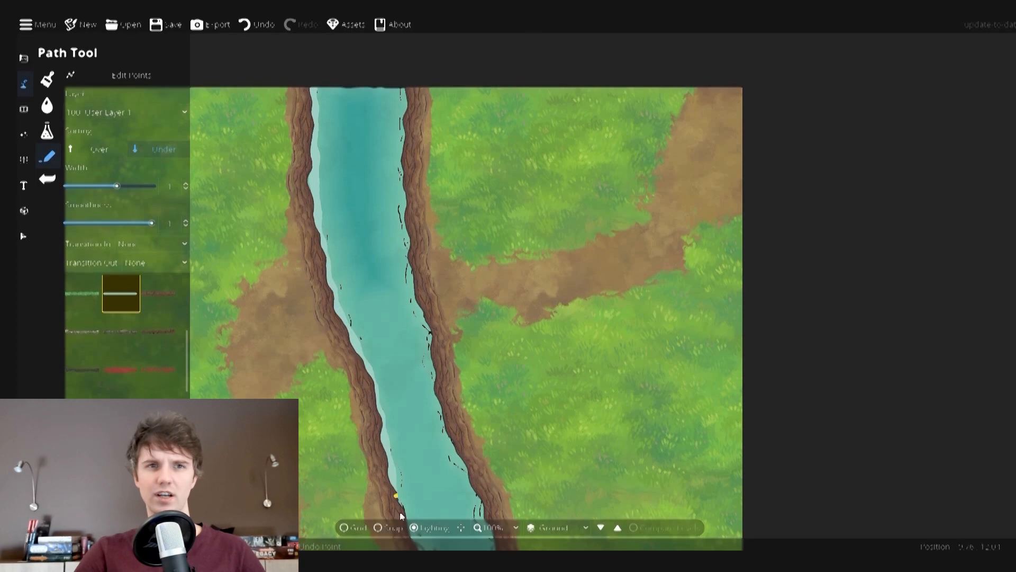
drag(395, 473, 372, 413)
click(372, 415)
right_click(405, 506)
- Draw a matching pale foam path along the river's eastern bank, sorted under the ridge
drag(394, 233, 402, 296)
click(405, 309)
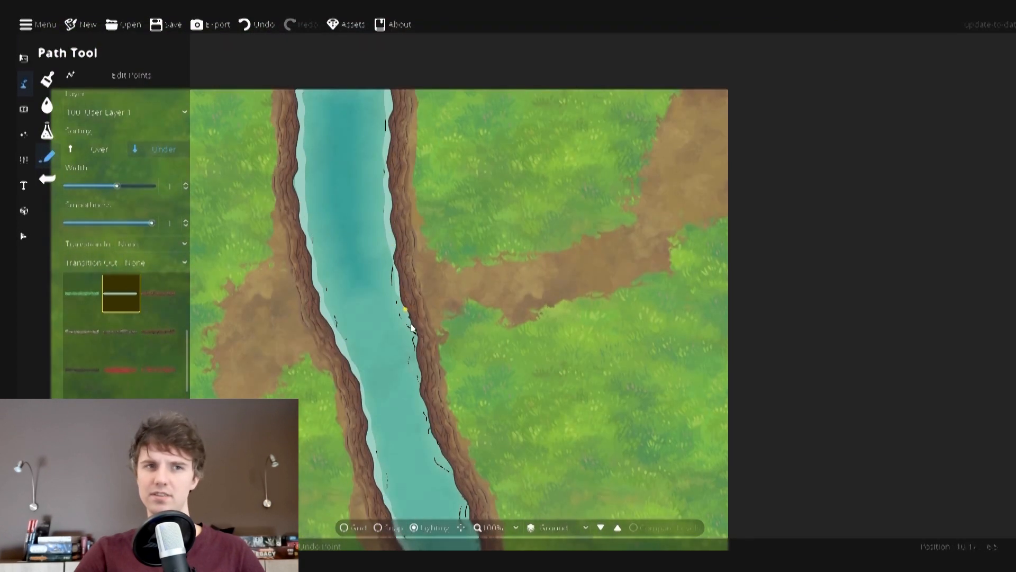
click(463, 496)
mouse_move(463, 497)
mouse_down()
mouse_move(427, 426)
mouse_move(511, 541)
mouse_up()
click(452, 492)
right_click(452, 492)
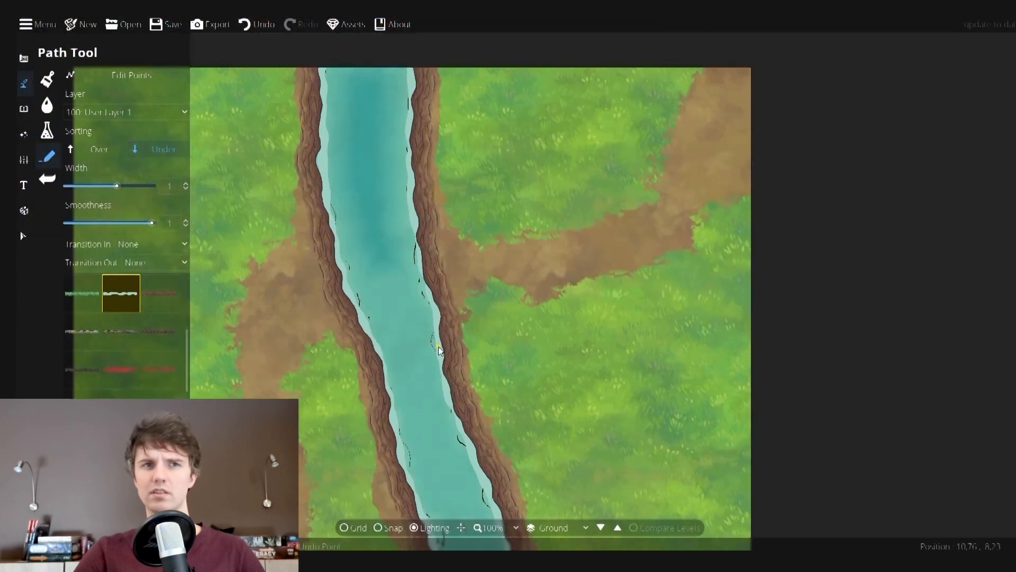
- Extend the river's water beneath both ridges with the freeform Water Brush shape and lower the blend distance
click(47, 105)
mouse_move(324, 279)
mouse_down()
mouse_move(354, 337)
mouse_move(387, 307)
mouse_move(340, 72)
mouse_up()
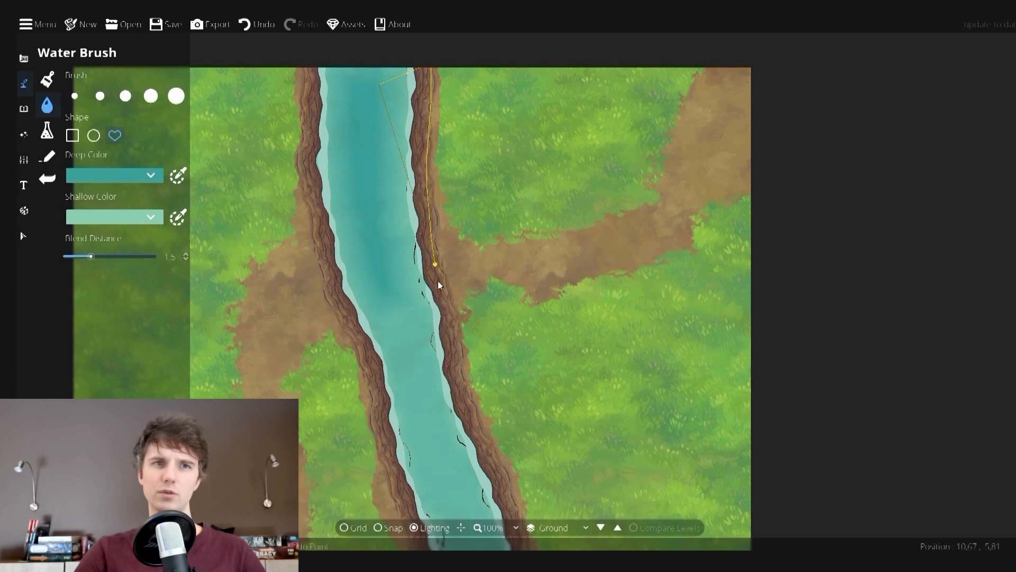
drag(465, 385, 467, 393)
drag(91, 257, 87, 256)
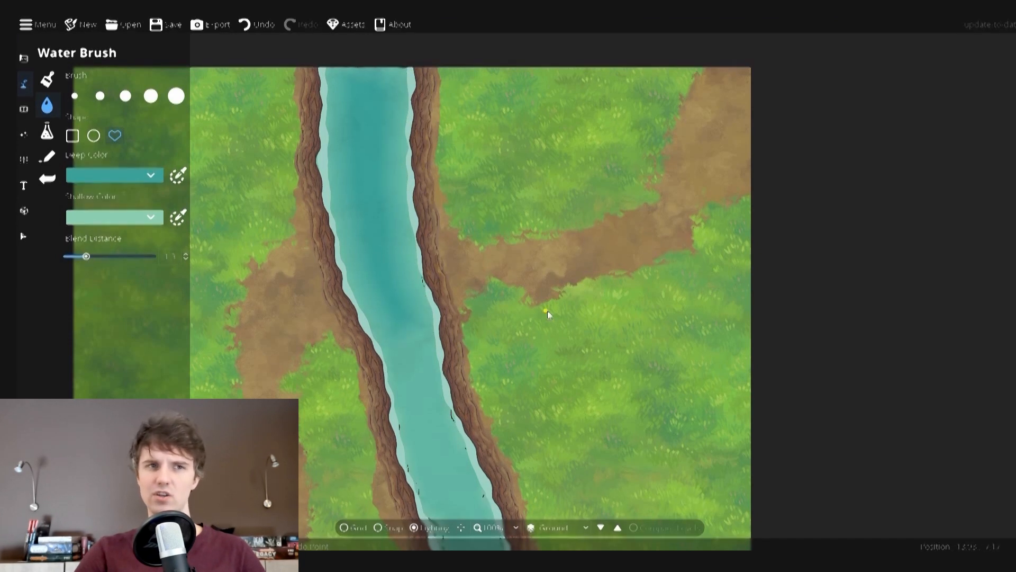
drag(365, 311, 354, 205)
drag(405, 444, 411, 345)
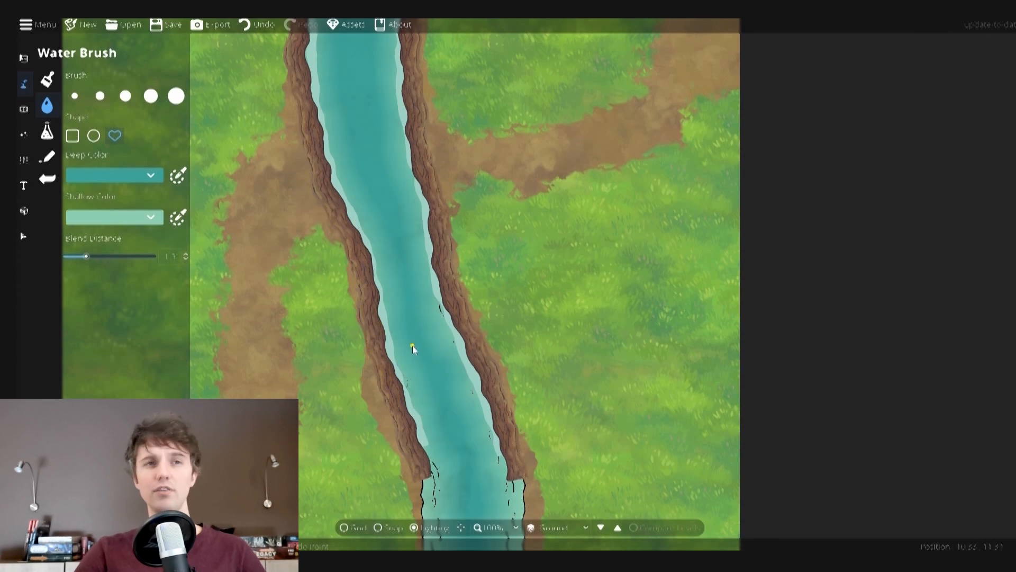
drag(402, 272, 402, 272)
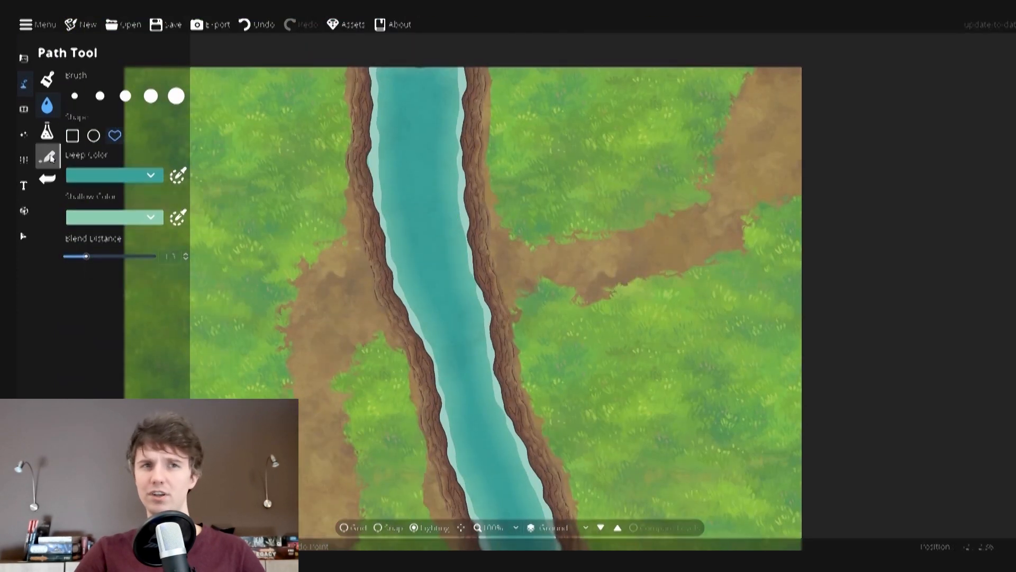
- Try two wooden plank path styles as a bridge over the river at the road crossing, sorted over
scroll(124, 334, down, 1)
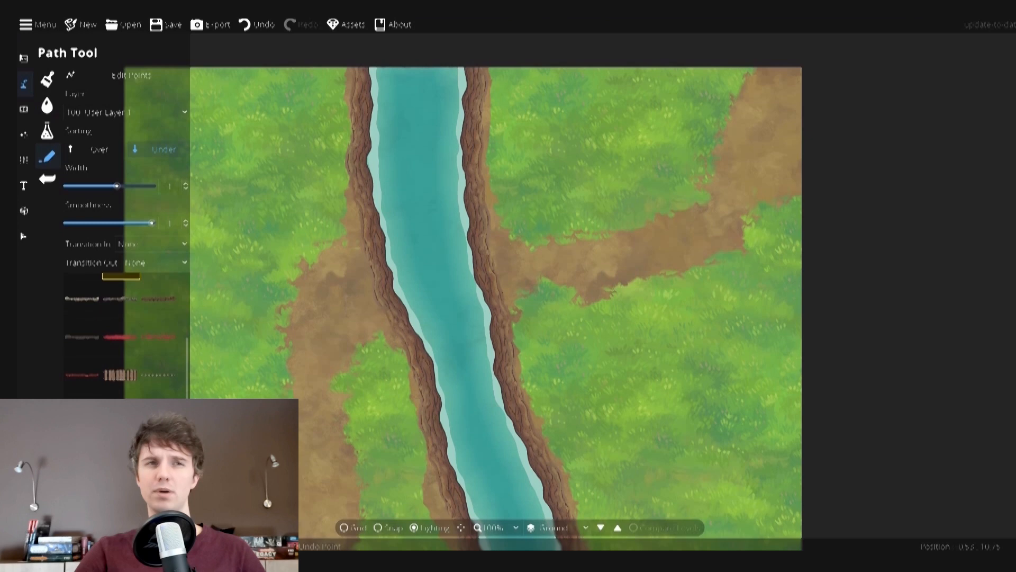
scroll(125, 333, down, 1)
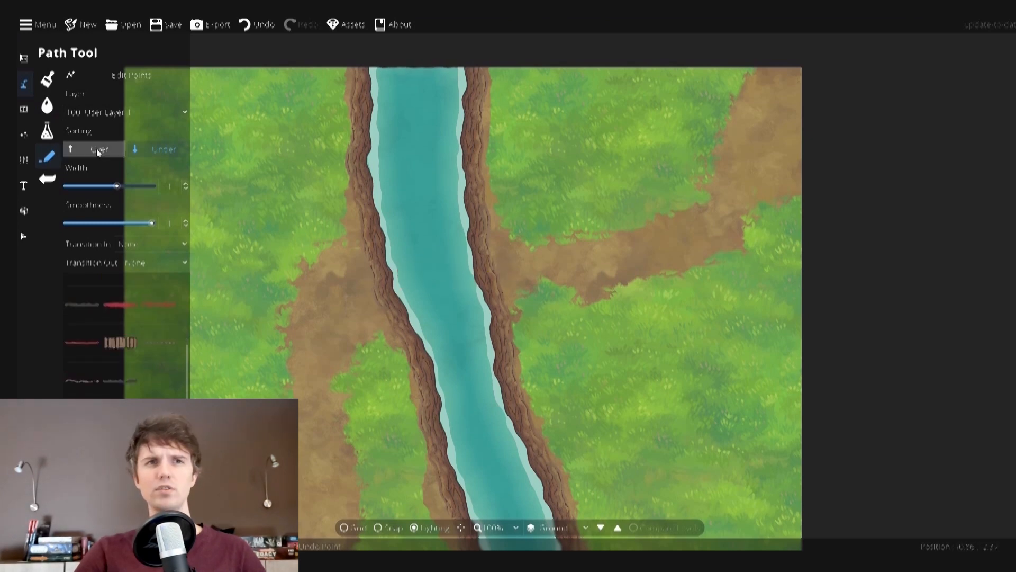
click(509, 271)
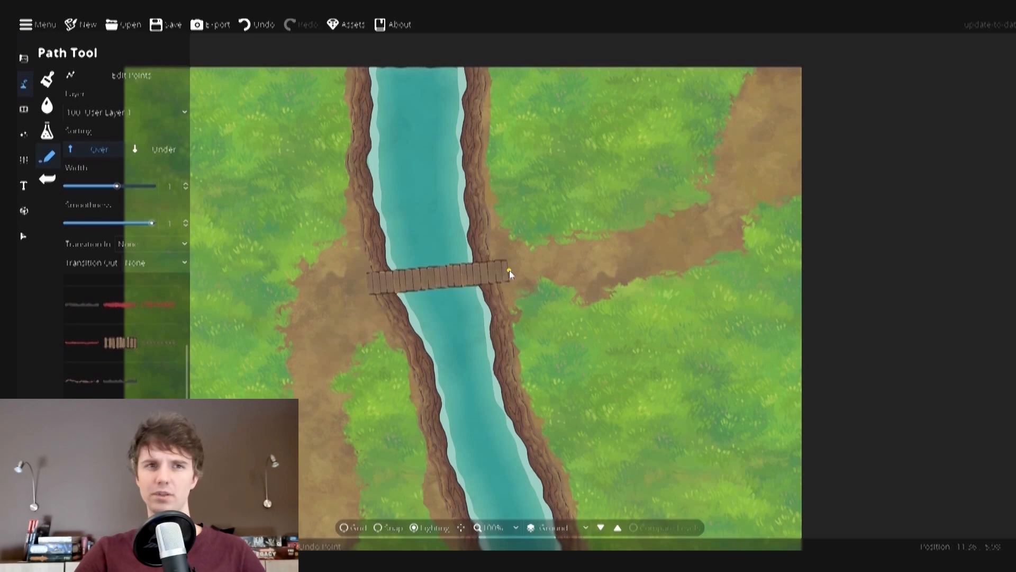
right_click(509, 270)
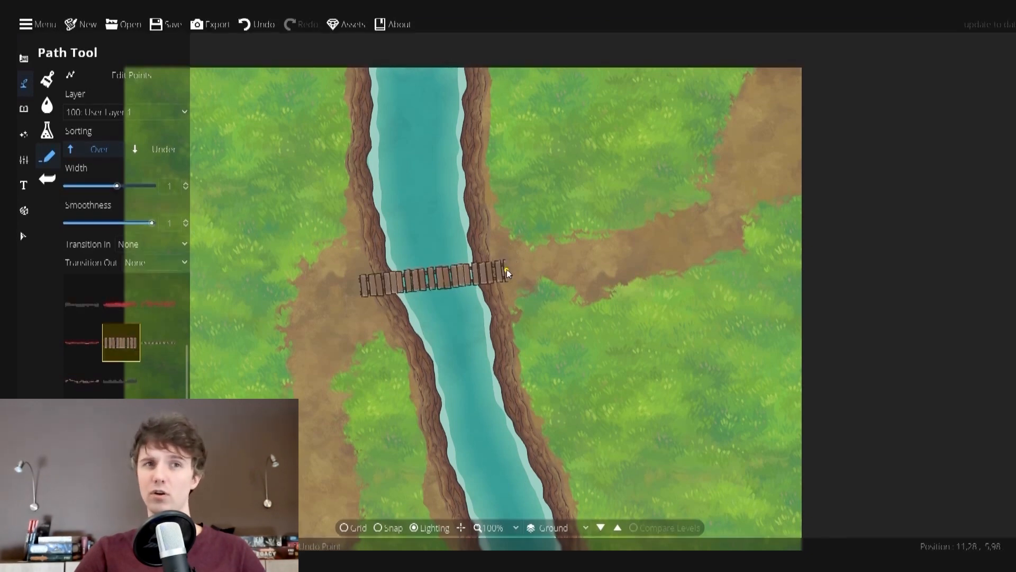
right_click(506, 269)
scroll(159, 354, down, 1)
scroll(166, 398, up, 4)
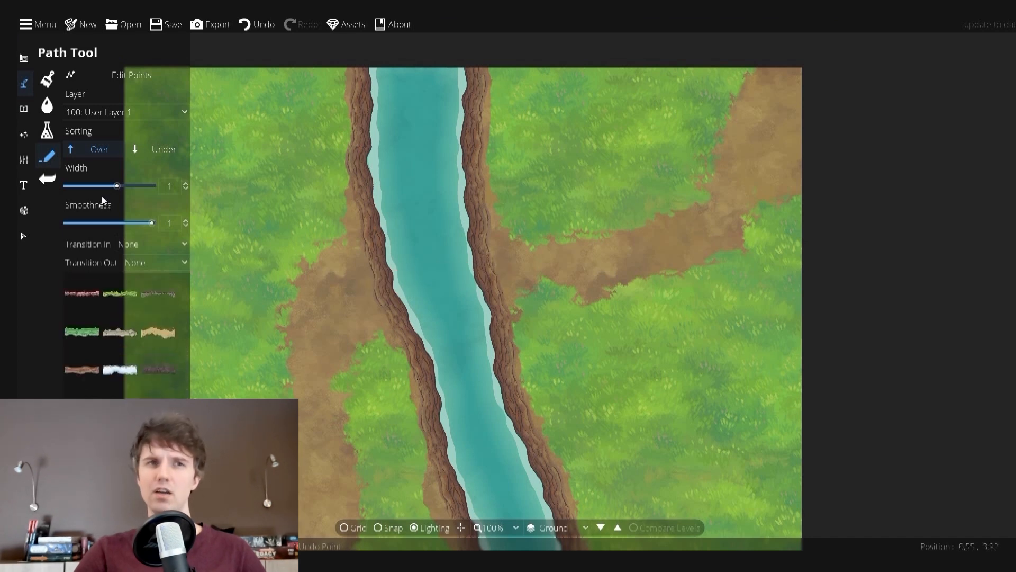
- Filter the object library by the Bridge tag, turn the object shadow off and try out bridge pieces
click(23, 112)
click(68, 81)
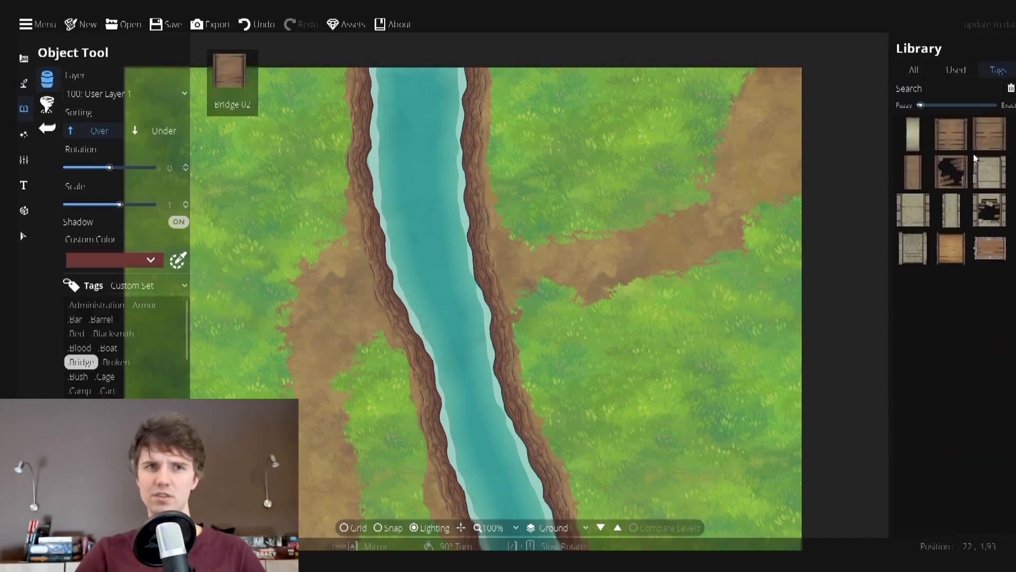
click(954, 249)
scroll(436, 239, down, 7)
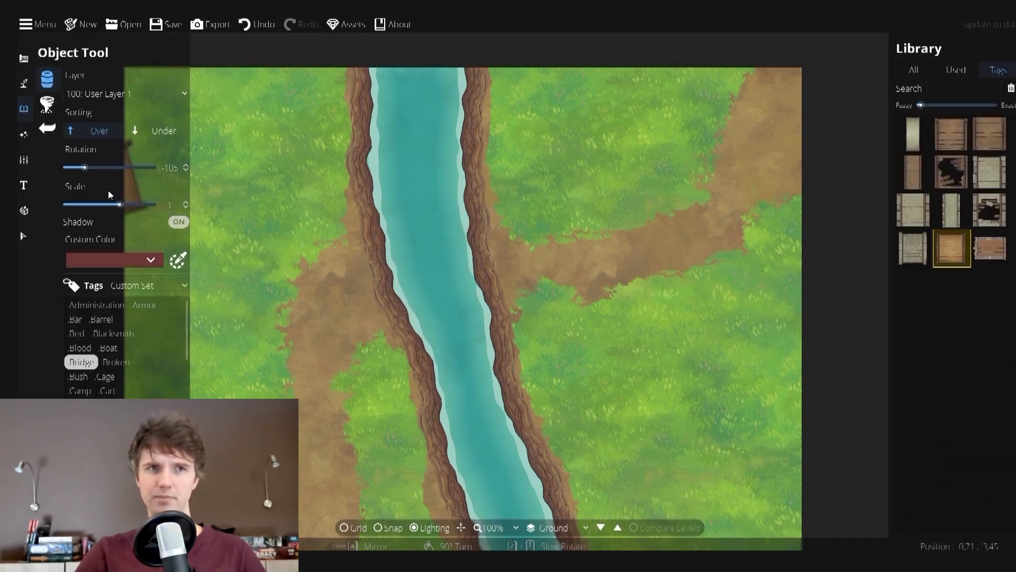
click(179, 223)
scroll(445, 282, up, 1)
mouse_move(998, 255)
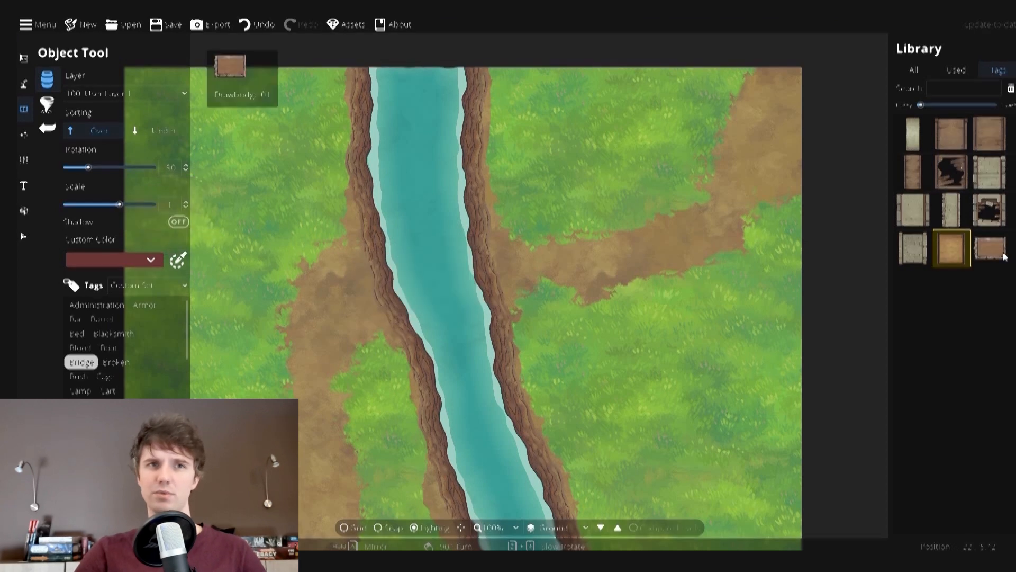
click(914, 248)
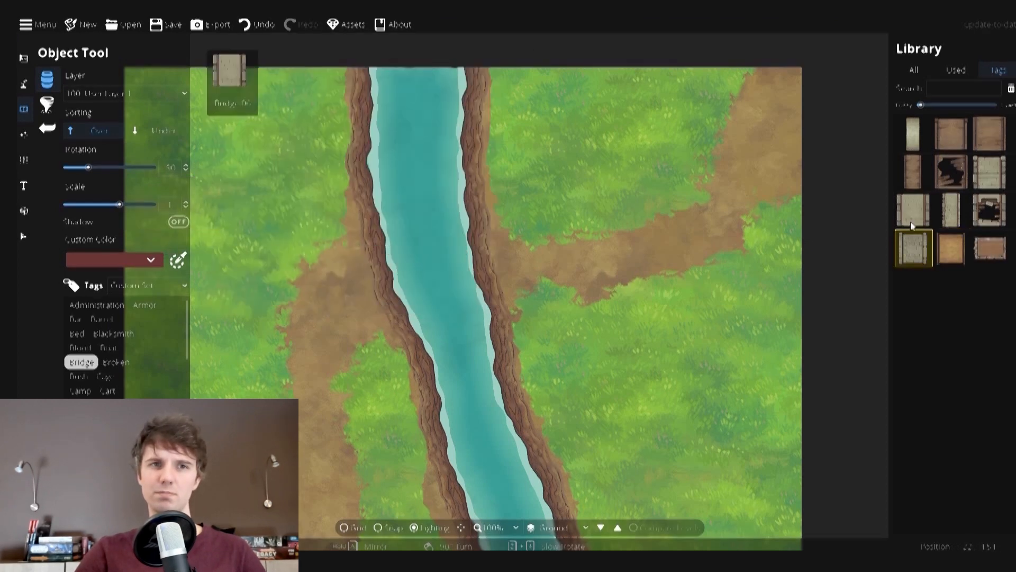
- Build a wooden bridge across the river at the road from two end pieces rotated -100 and 80 and a middle piece
click(952, 133)
scroll(399, 290, down, 1)
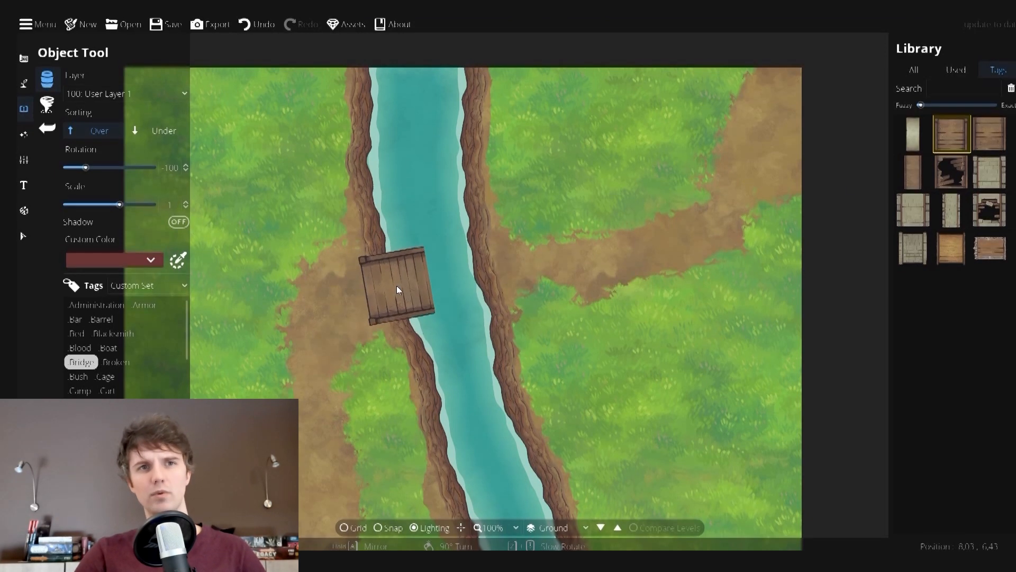
click(396, 284)
scroll(477, 272, up, 1)
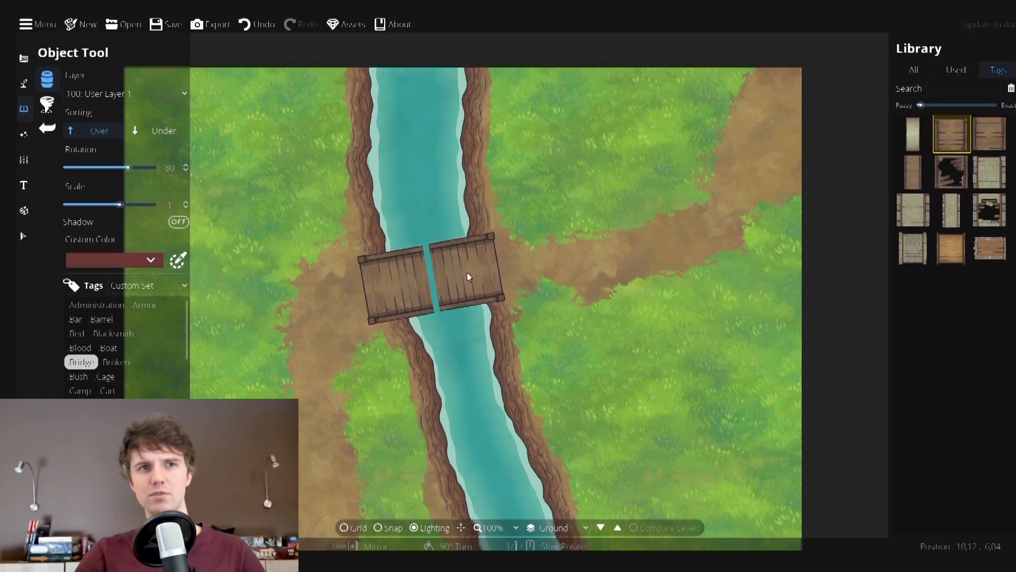
click(498, 266)
click(989, 138)
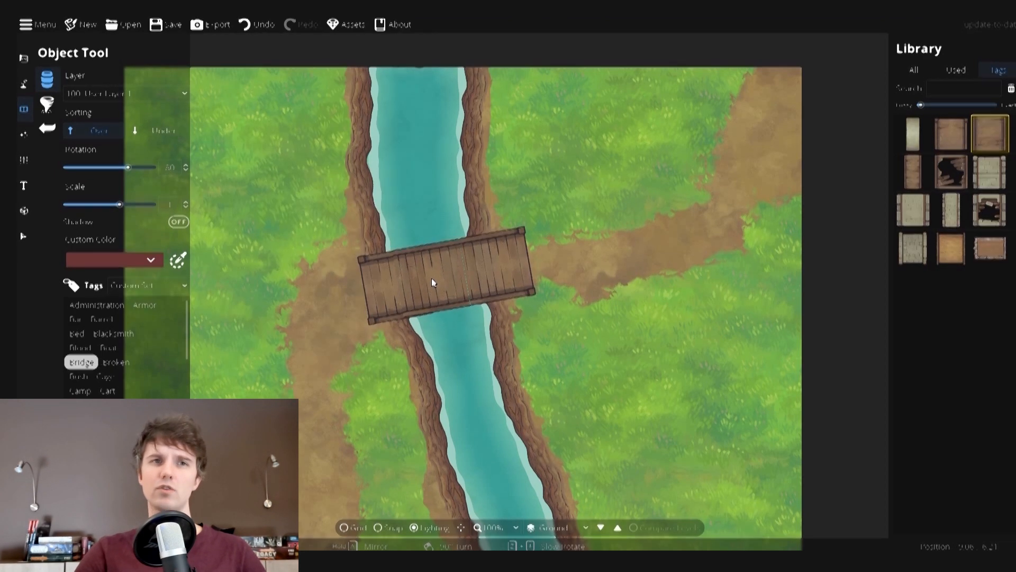
- Lengthen the wooden bridge by moving its western end piece farther west onto the dirt road and adjusting its pieces
scroll(432, 277, up, 2)
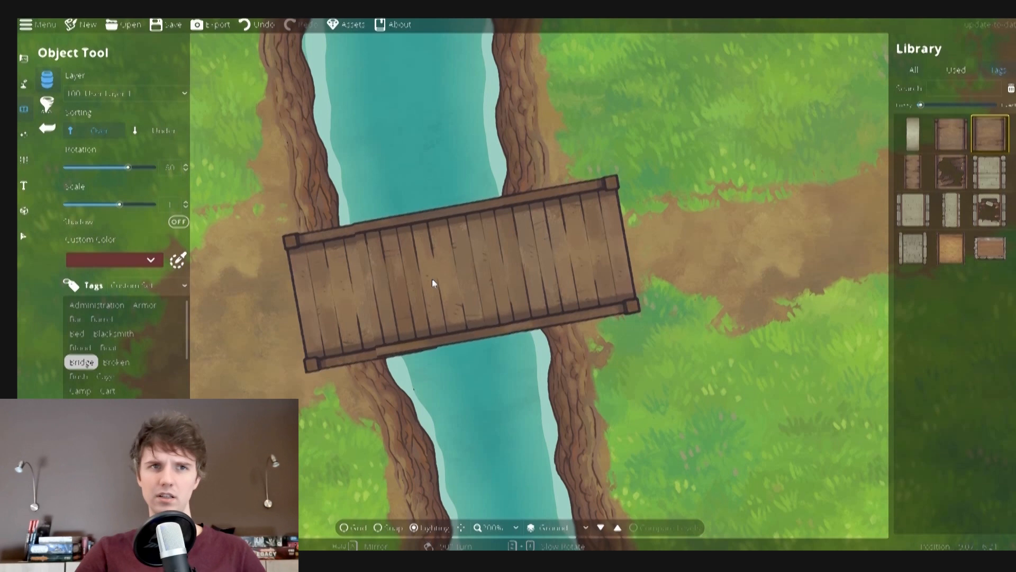
click(23, 235)
click(320, 291)
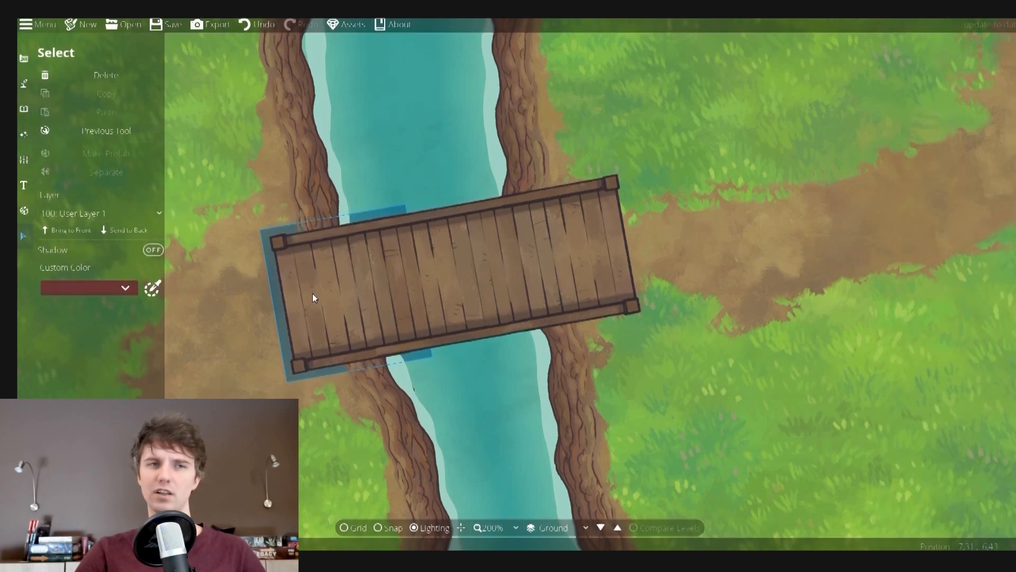
drag(311, 294, 287, 297)
click(696, 198)
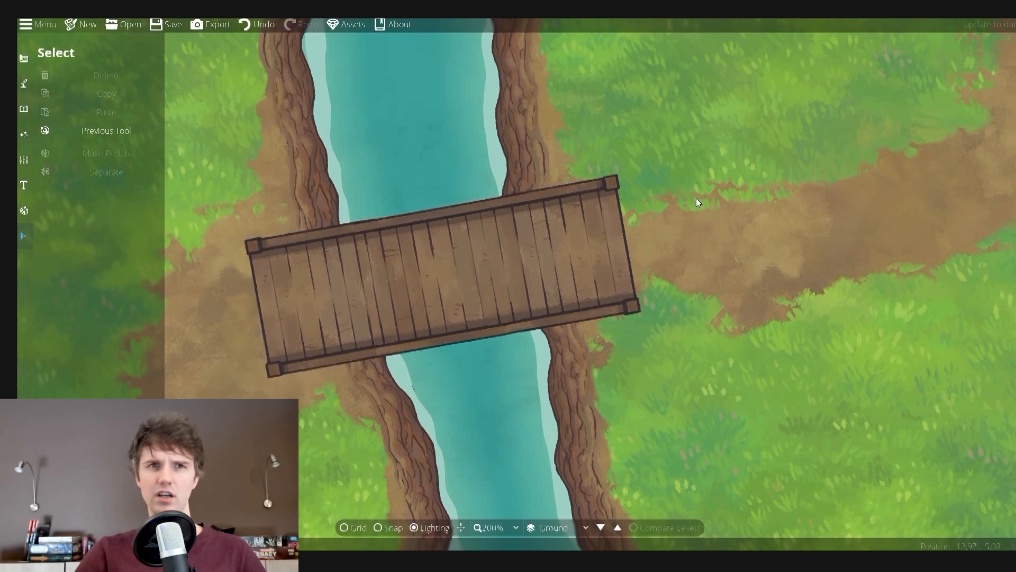
drag(697, 198, 782, 248)
drag(409, 297, 423, 293)
- Draw a closed rectangular wooden wall about 5 by 4 squares east of the river and south of the road, without shadow
scroll(424, 294, down, 2)
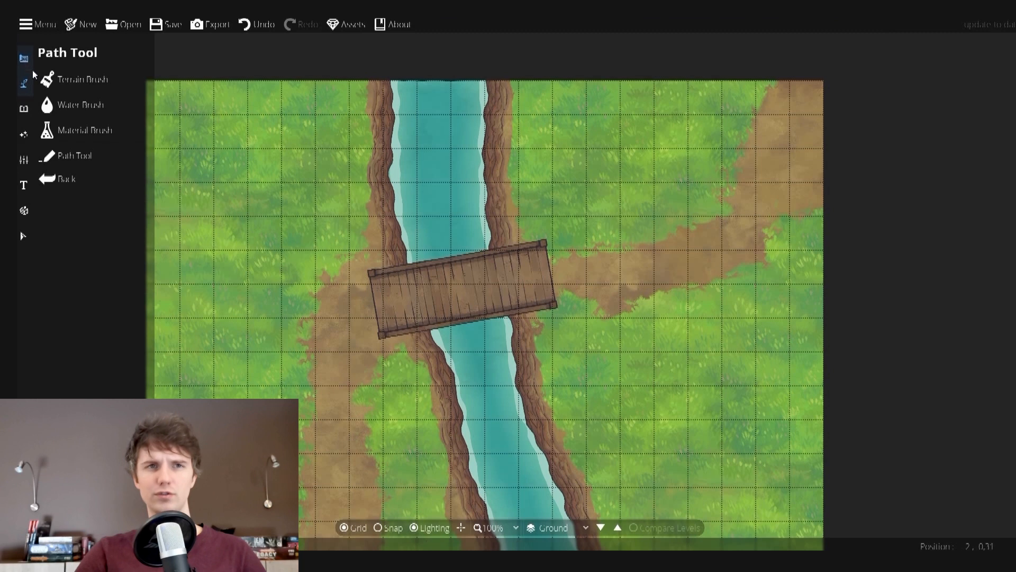
click(69, 103)
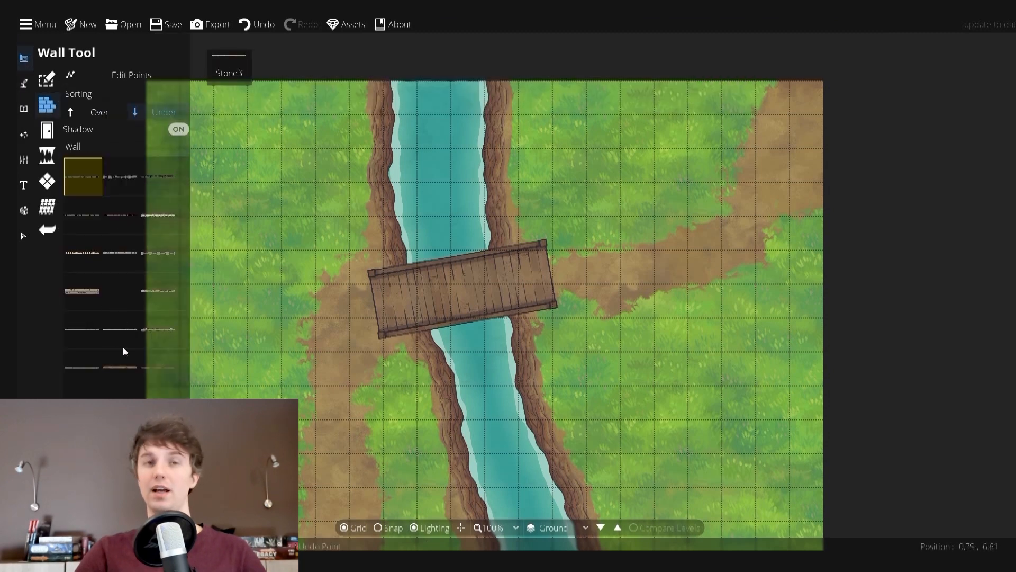
click(124, 365)
click(620, 351)
click(620, 487)
click(790, 487)
click(789, 352)
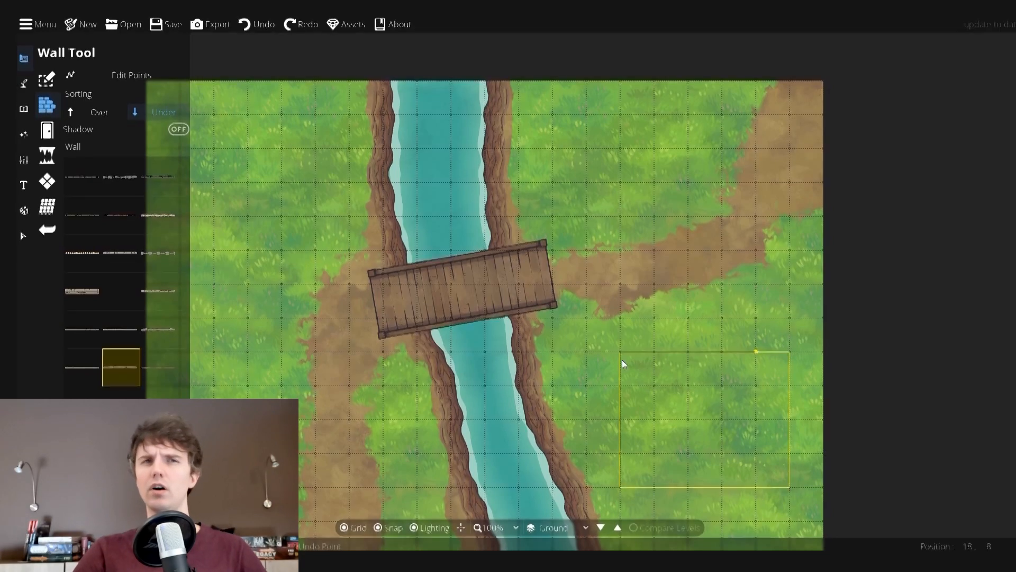
click(621, 352)
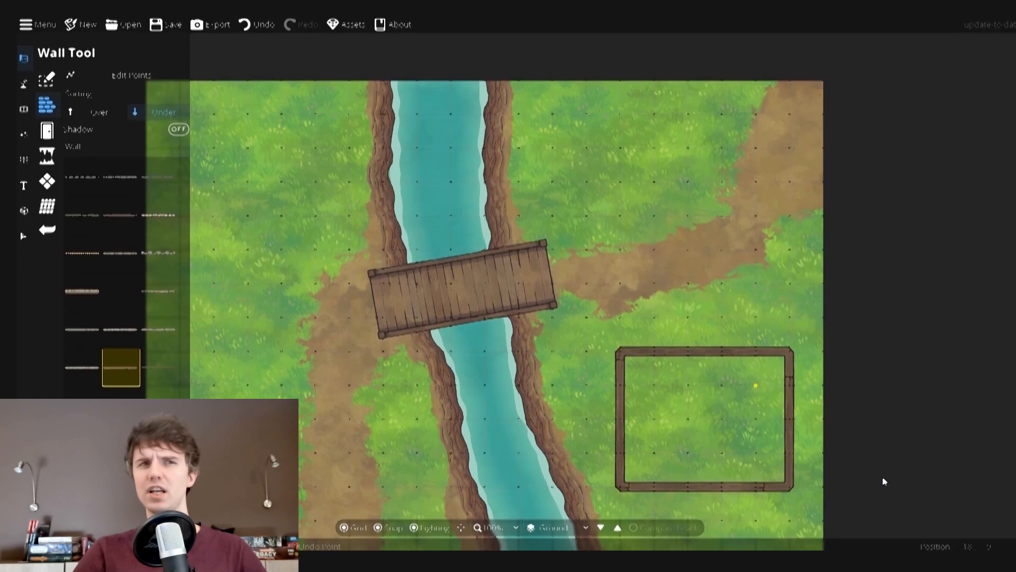
- Choose the light square wooden pillar from the object library and set its layer to 700: Above Walls
click(23, 109)
click(47, 80)
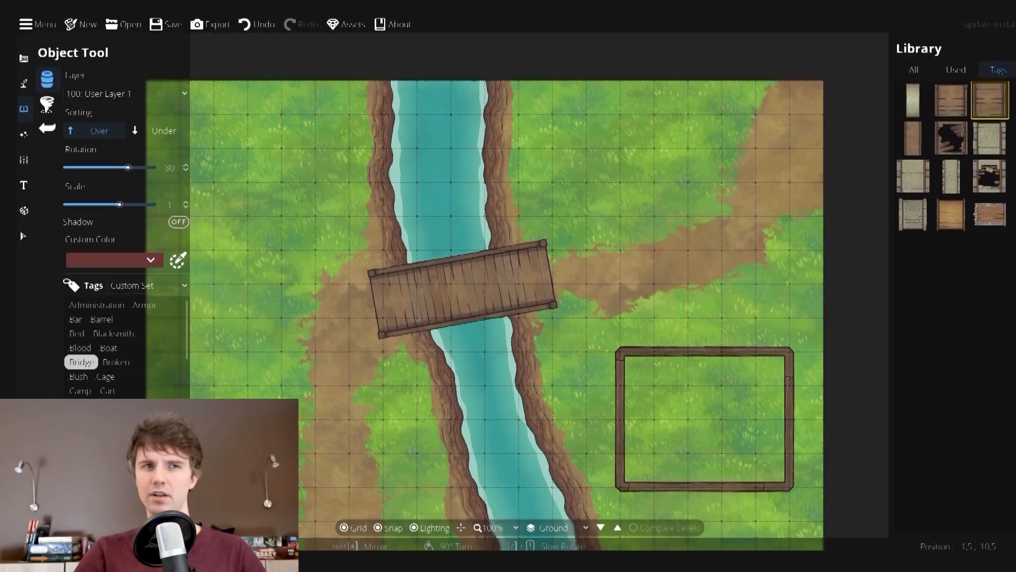
click(87, 448)
click(951, 328)
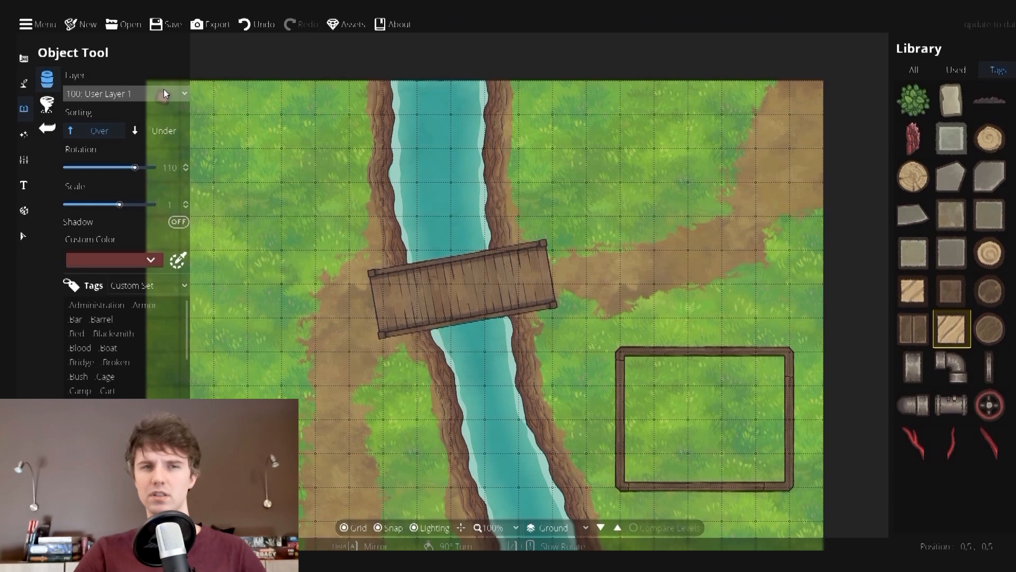
click(161, 90)
click(117, 292)
- Place light wooden pillars rotated 90 on all four corners of the building's walls, with snapping and the grid off
click(390, 527)
scroll(649, 355, down, 1)
scroll(618, 352, up, 1)
scroll(622, 355, up, 1)
click(358, 526)
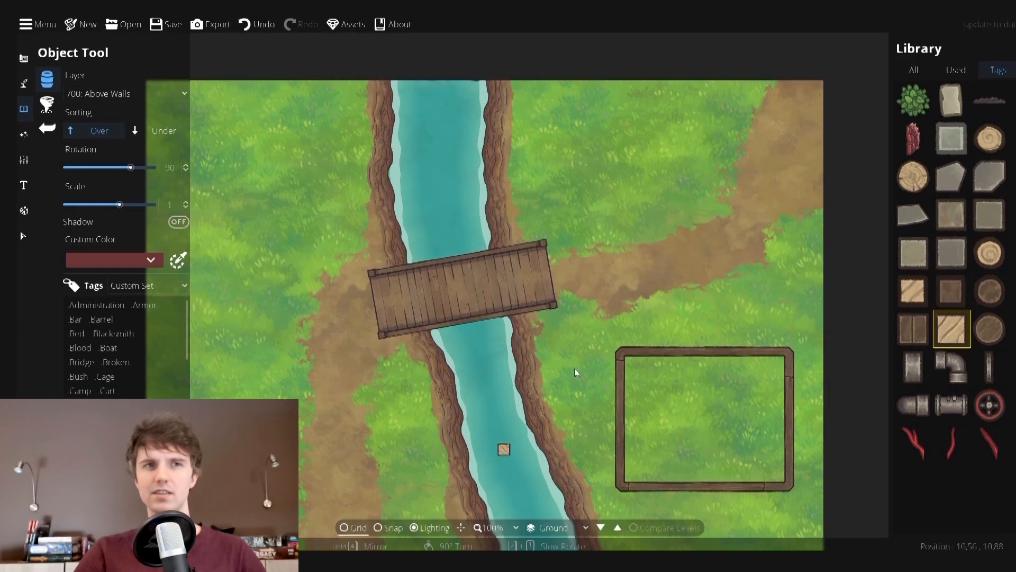
click(620, 352)
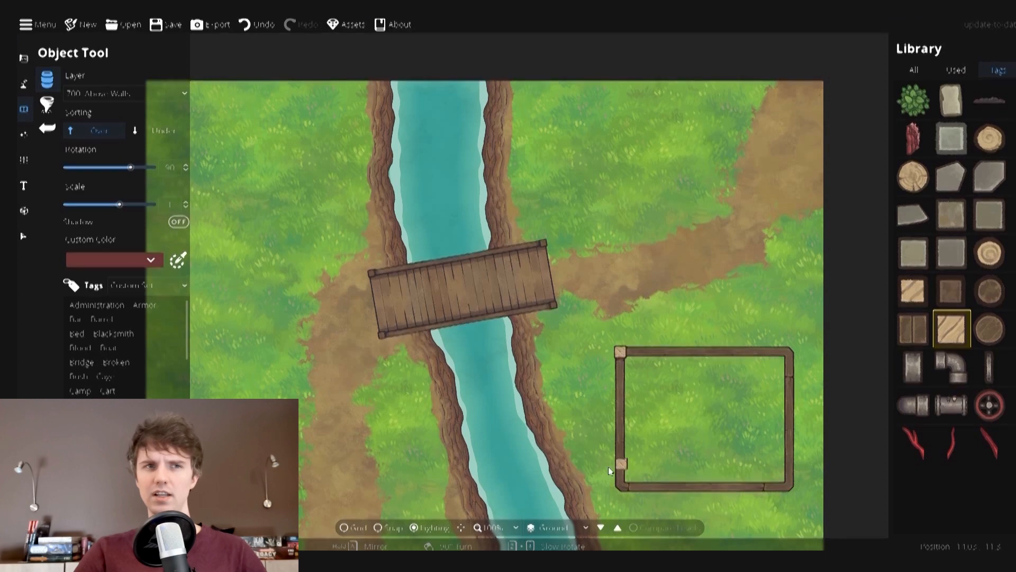
click(620, 485)
click(789, 486)
click(789, 353)
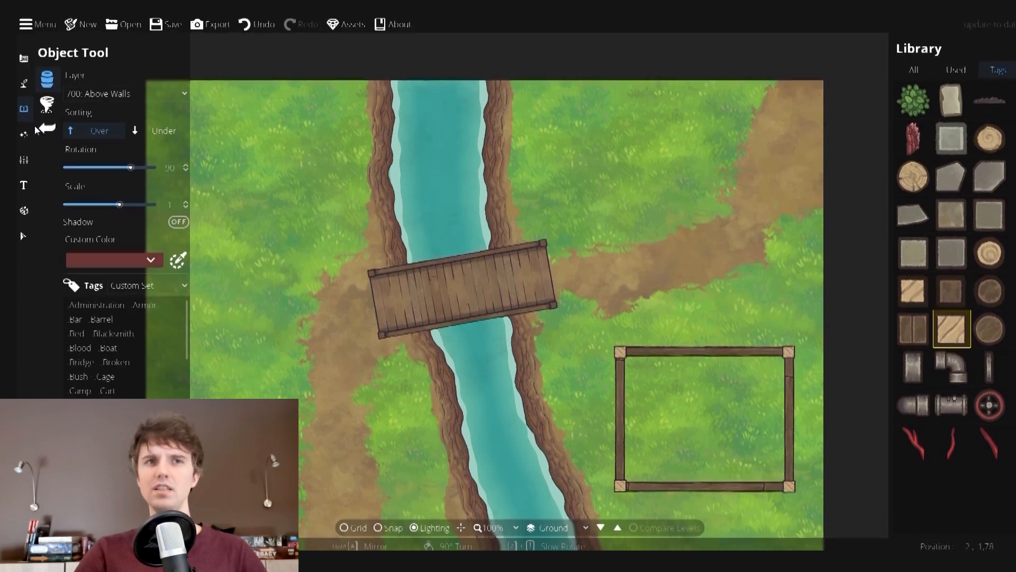
- Turn the grid on and fill the building's interior with a rectangular wooden plank pattern on layer 100: User Layer 1
click(24, 83)
click(23, 56)
click(58, 201)
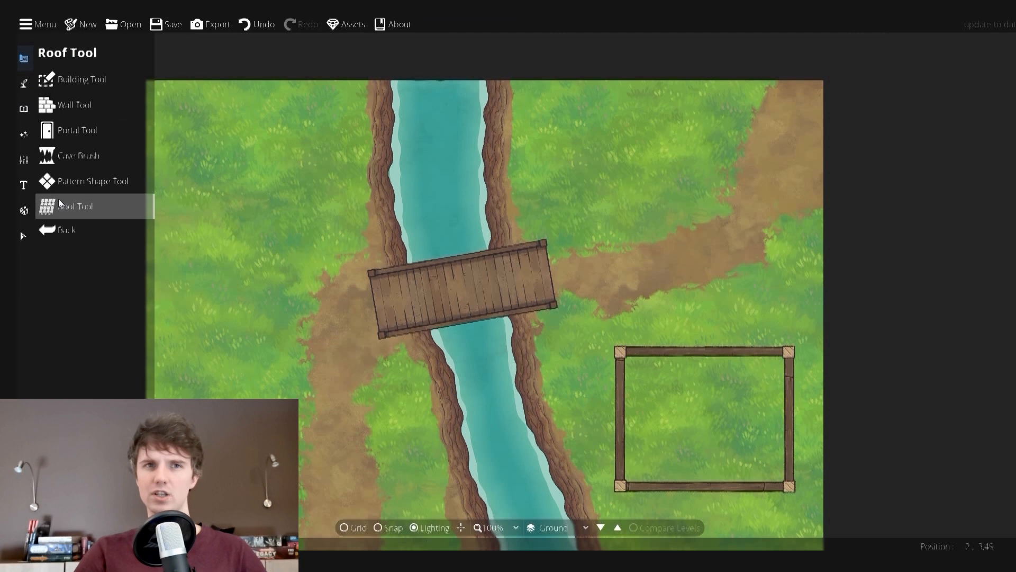
click(72, 181)
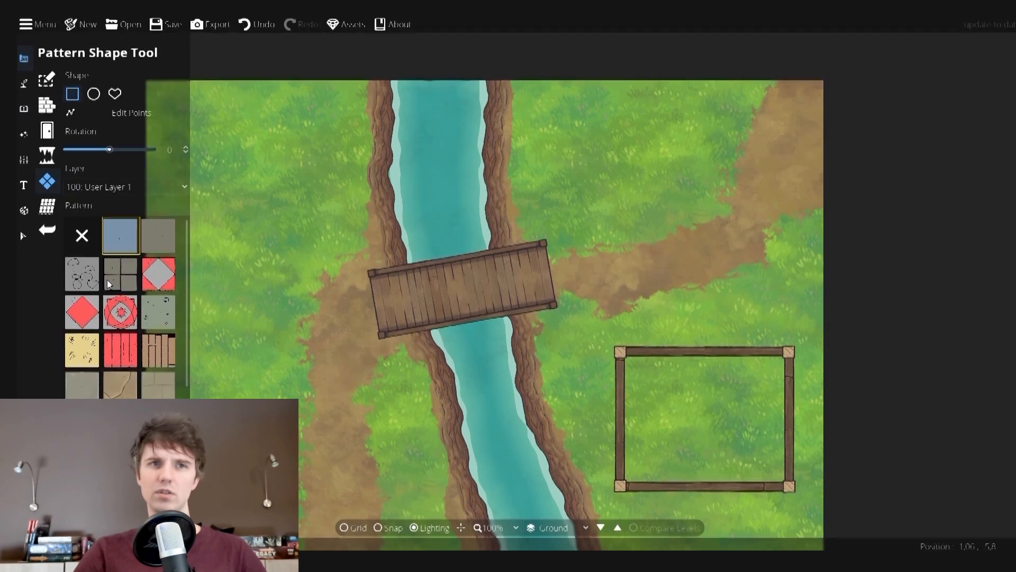
click(360, 528)
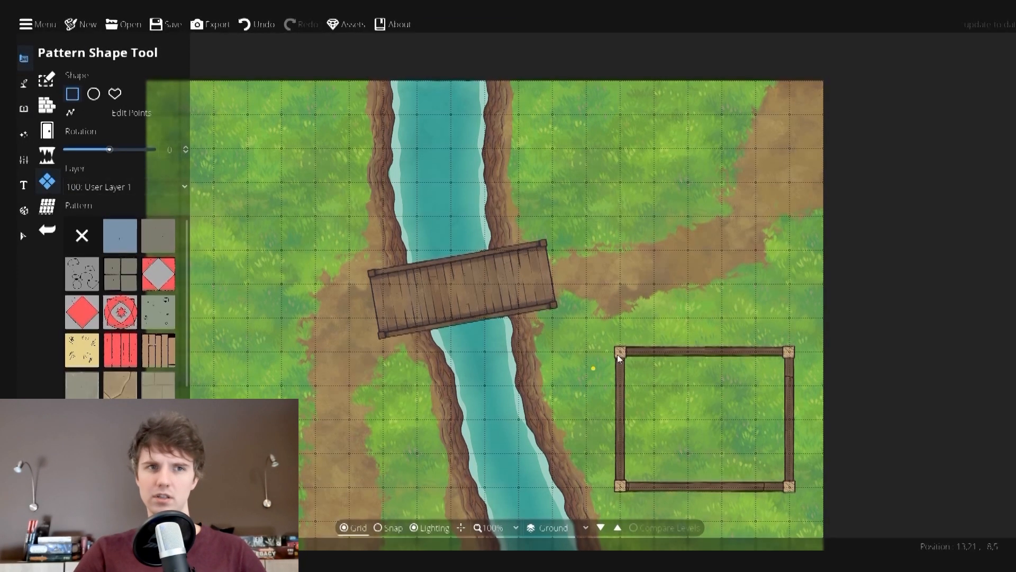
drag(619, 351, 790, 484)
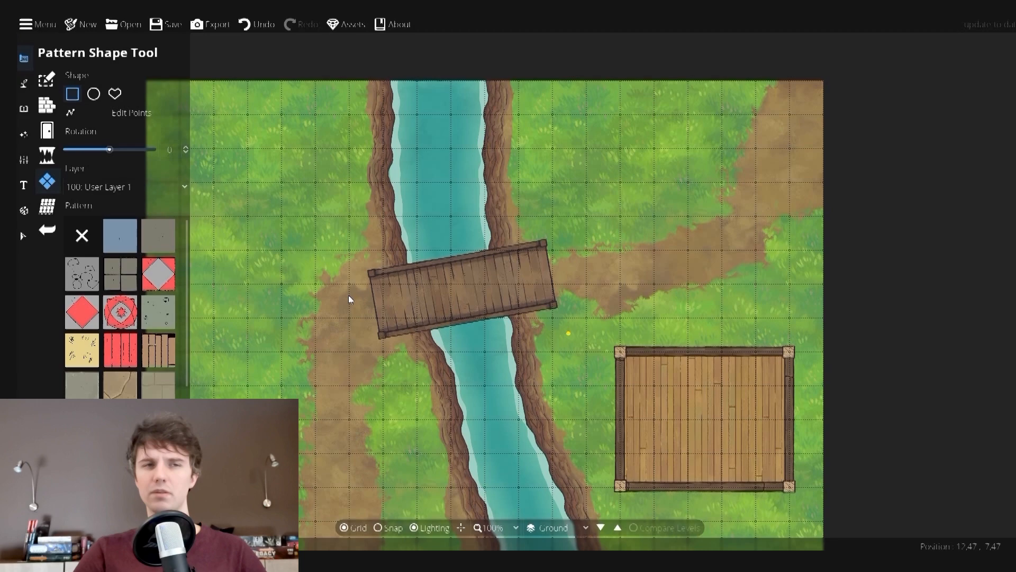
- Add a thin wooden door to the western half of the building's north wall, using snapping
click(47, 131)
scroll(130, 377, down, 6)
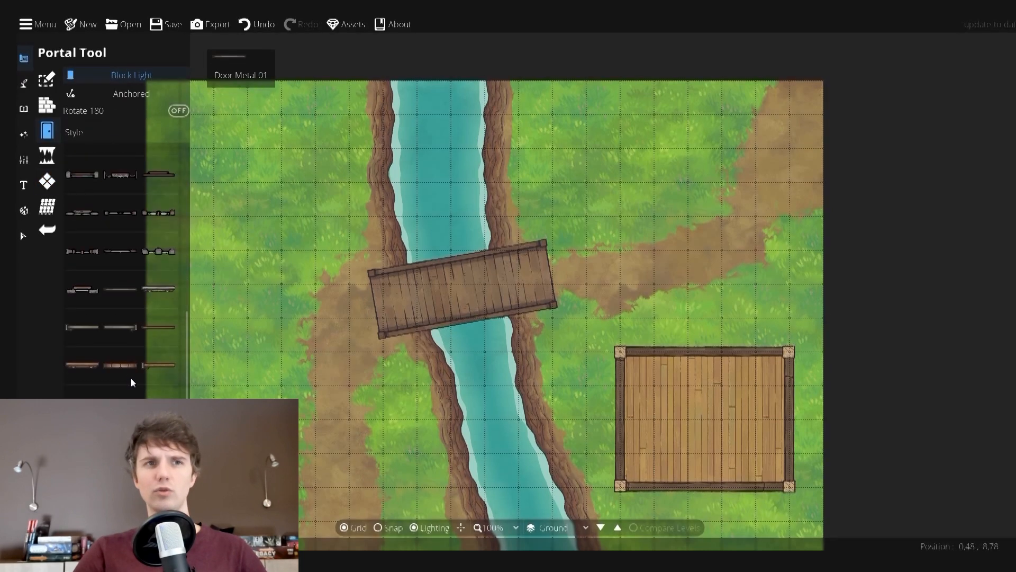
click(165, 337)
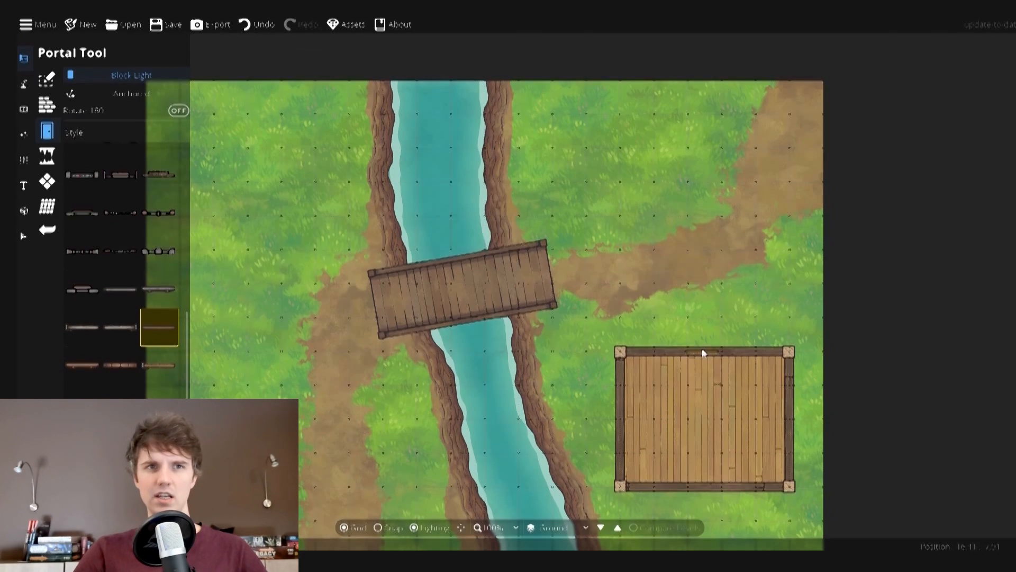
click(384, 528)
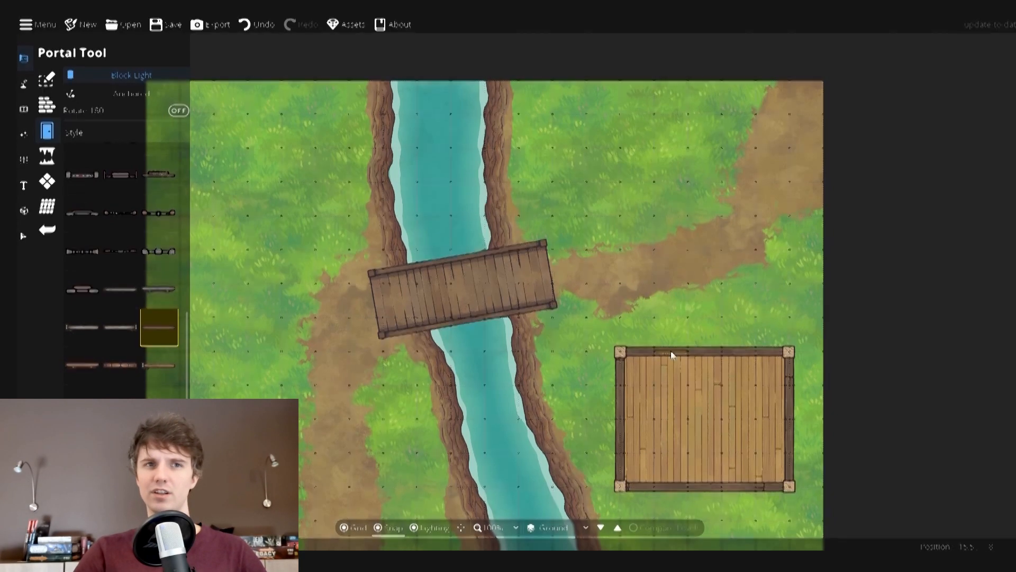
click(672, 354)
- Frame the door with a dark wooden pillar on each side, unsnapped and set to rotation 0 on the Above Walls layer
scroll(715, 372, up, 2)
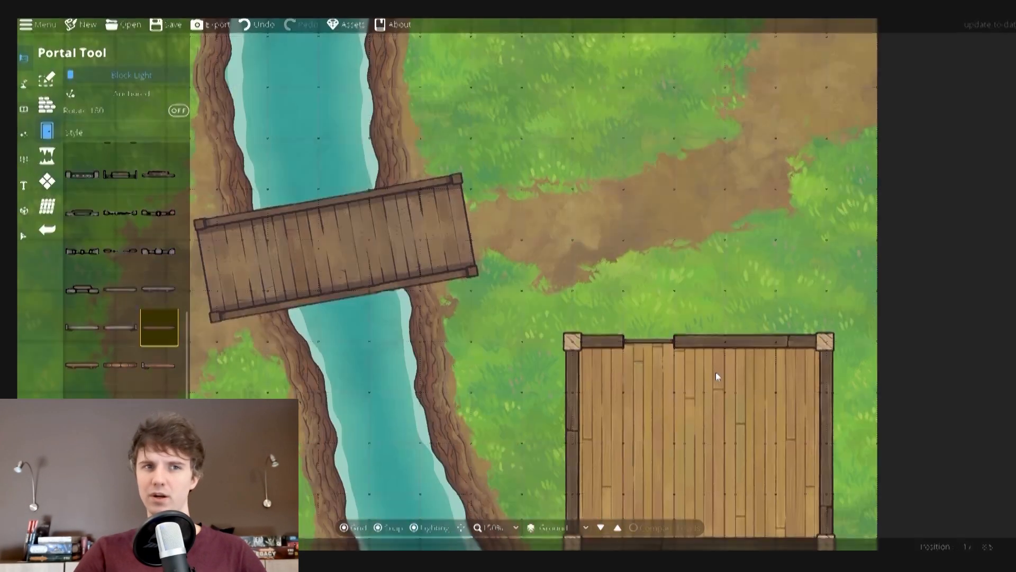
scroll(716, 372, up, 1)
click(23, 109)
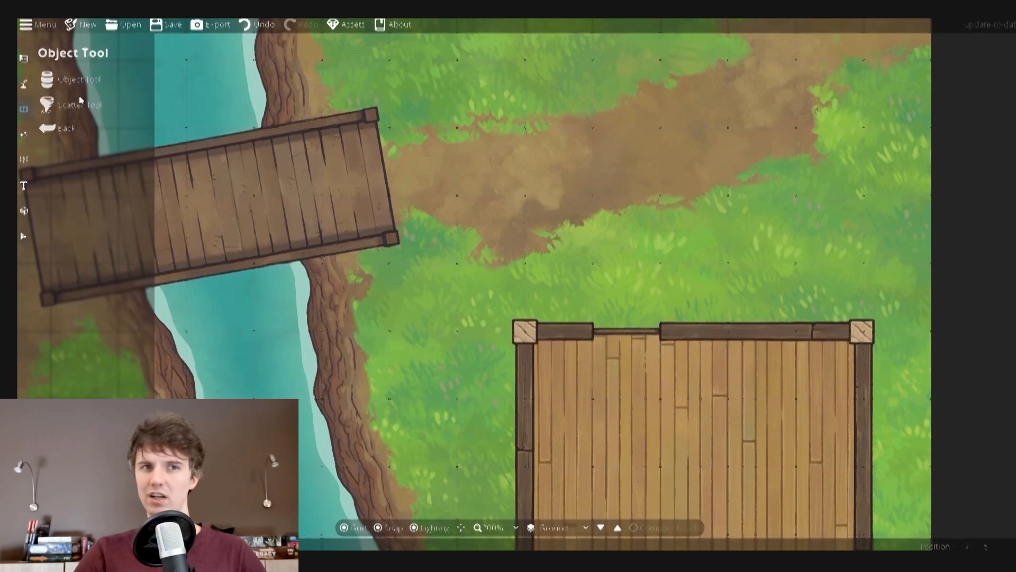
click(79, 80)
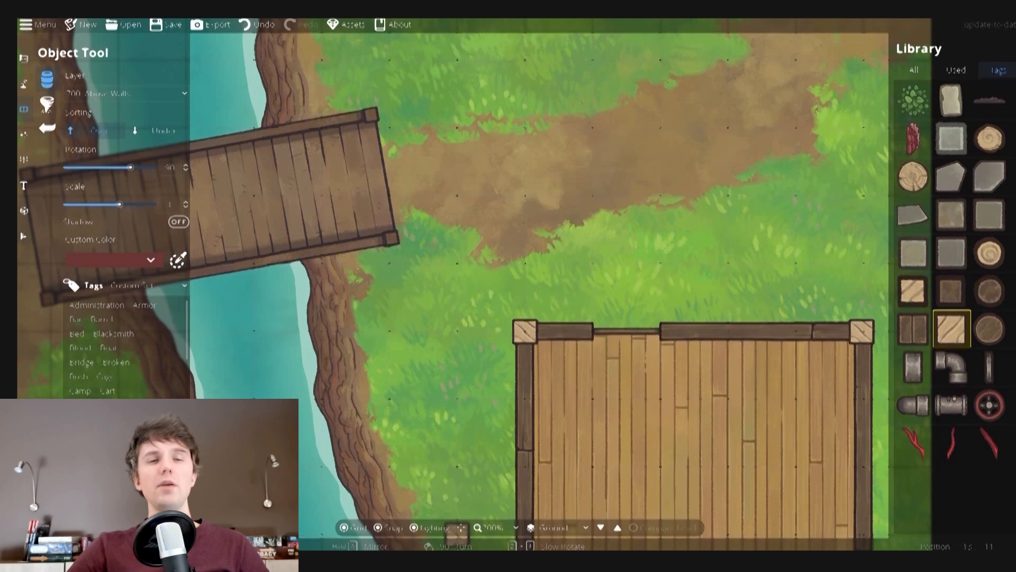
click(388, 528)
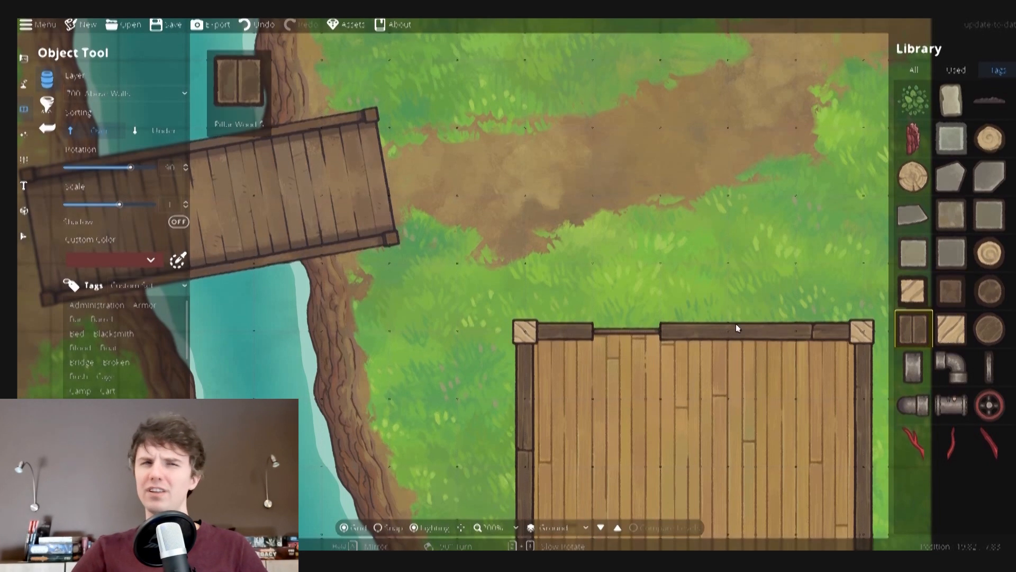
scroll(583, 332, down, 7)
scroll(583, 332, up, 1)
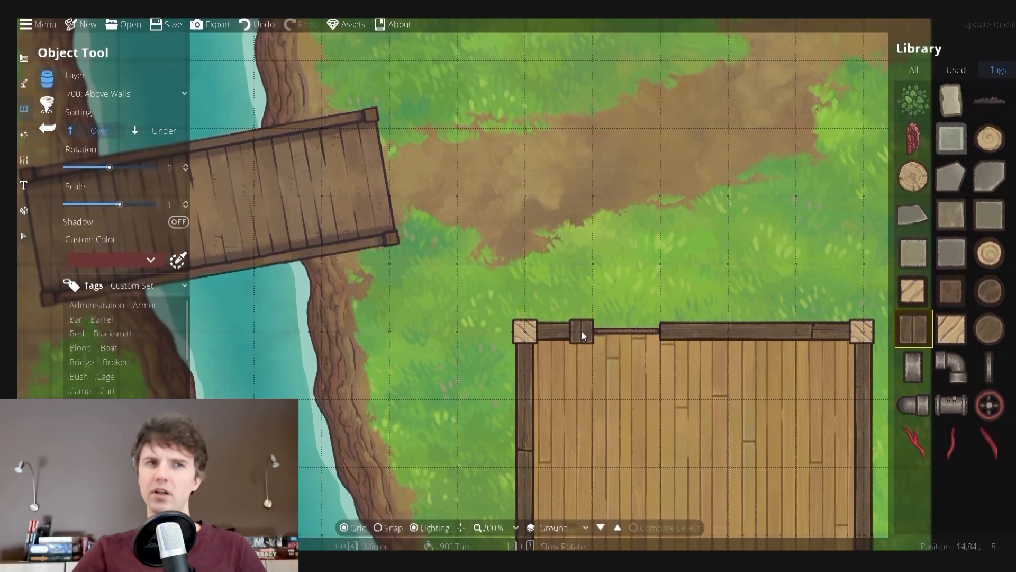
click(583, 331)
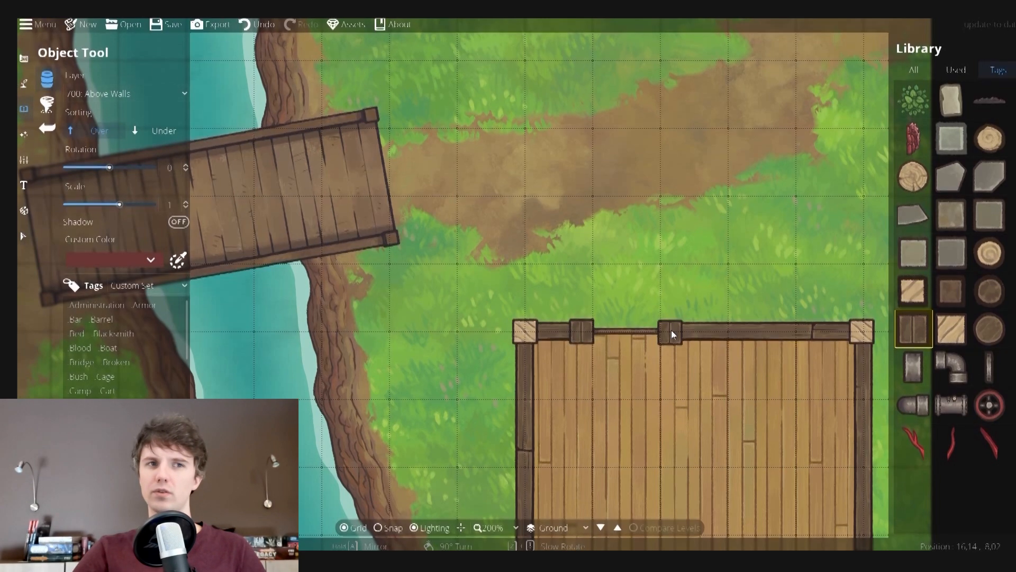
click(673, 332)
scroll(678, 307, down, 5)
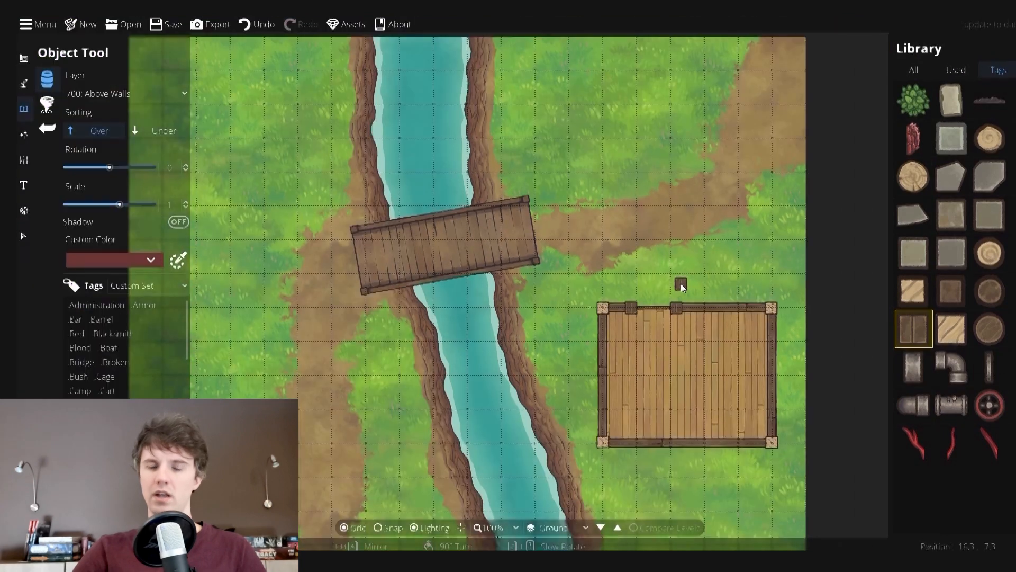
- Paint a short Ch Dirt path from the road to the building's door with brush size 3 and intensity 4, then save the map
drag(369, 262, 365, 291)
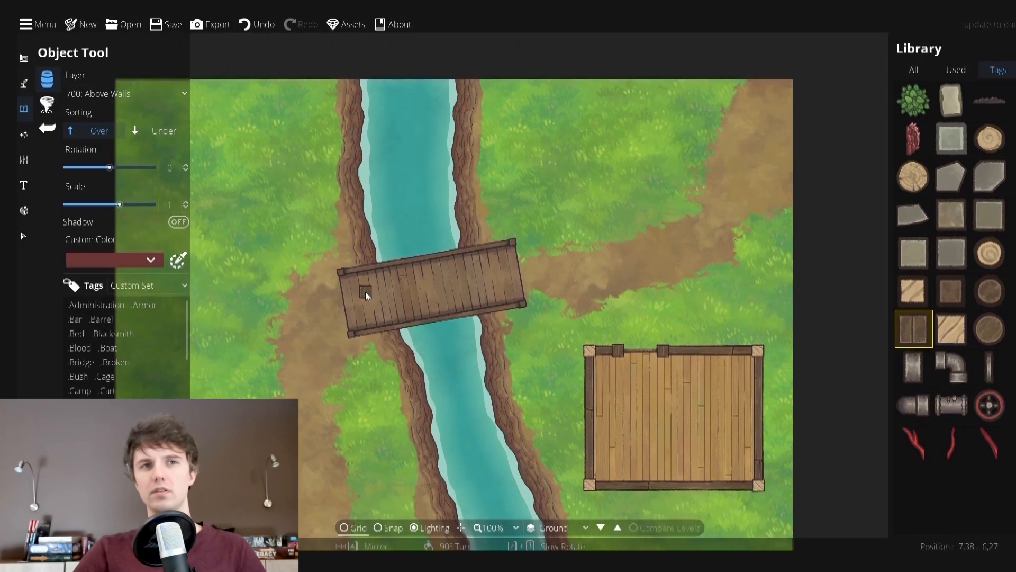
scroll(365, 291, up, 1)
click(40, 99)
click(28, 83)
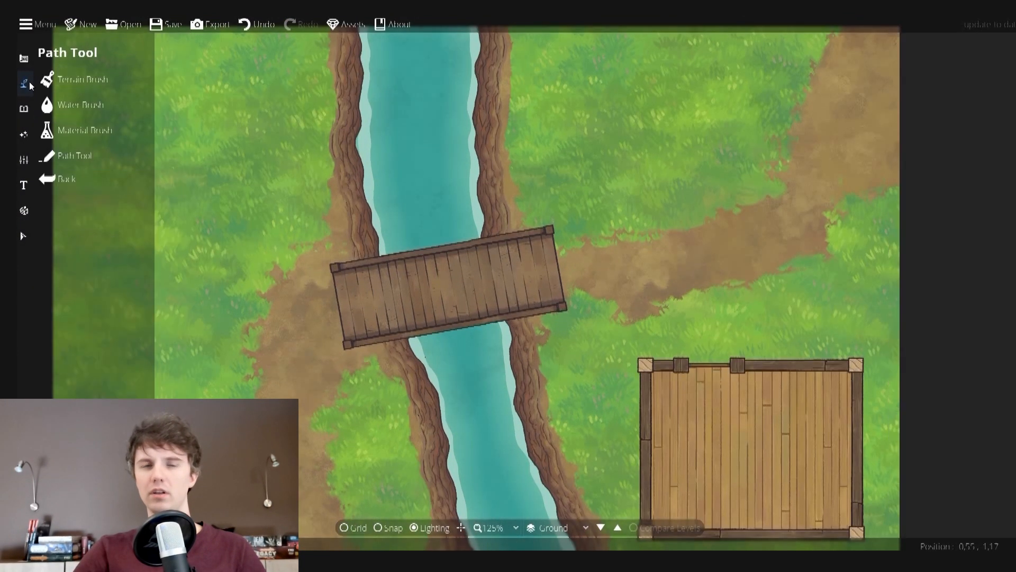
click(85, 84)
mouse_move(726, 279)
mouse_down()
mouse_move(709, 305)
mouse_move(713, 367)
mouse_up()
scroll(771, 317, down, 2)
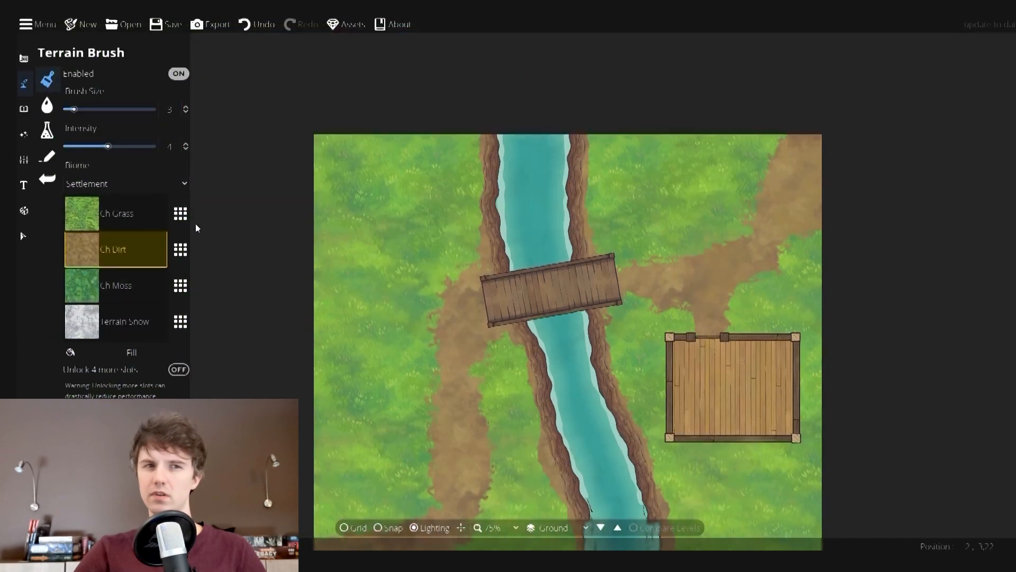
key(1)
key(2)
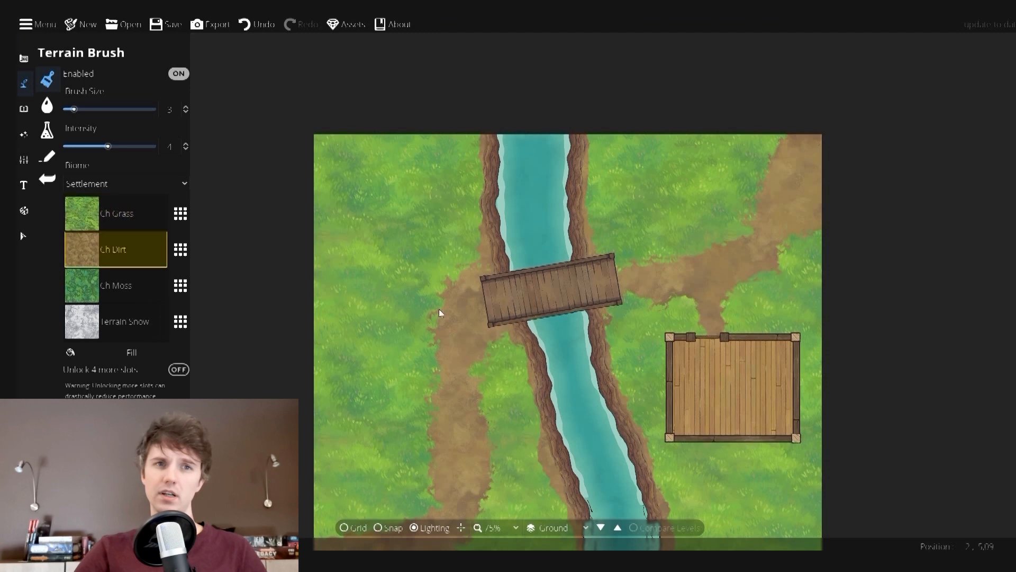
key(ctrl+s)
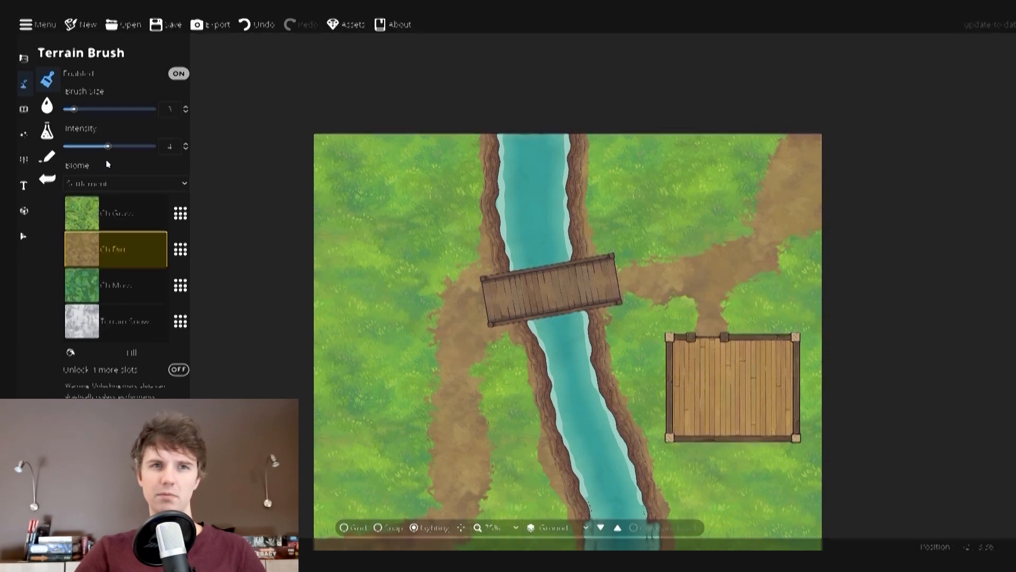
- Filter the object library to trees and place a large green tree rotated -30 northwest of the bridge, above walls
click(24, 110)
click(61, 88)
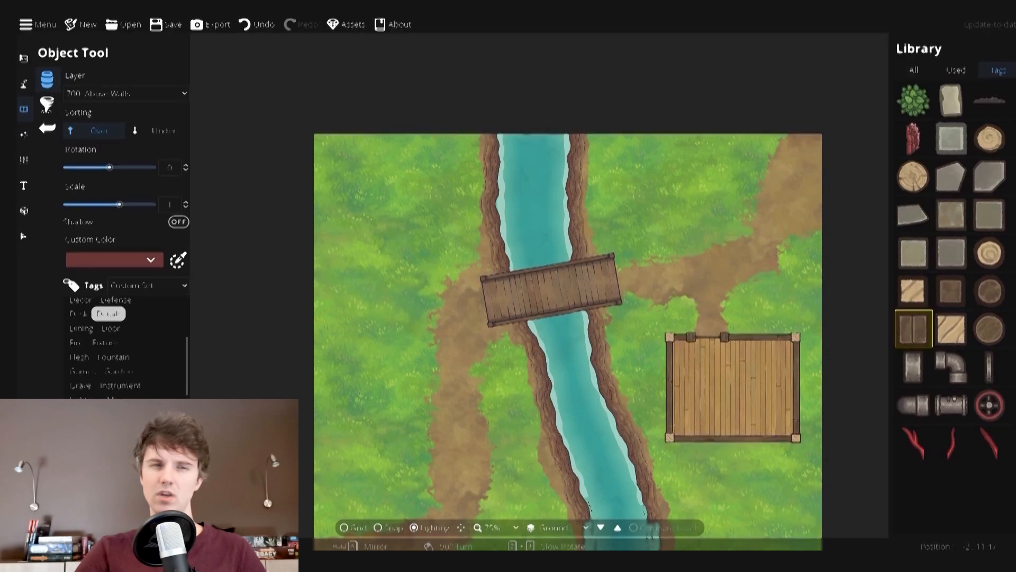
scroll(106, 439, down, 1)
click(103, 453)
click(951, 99)
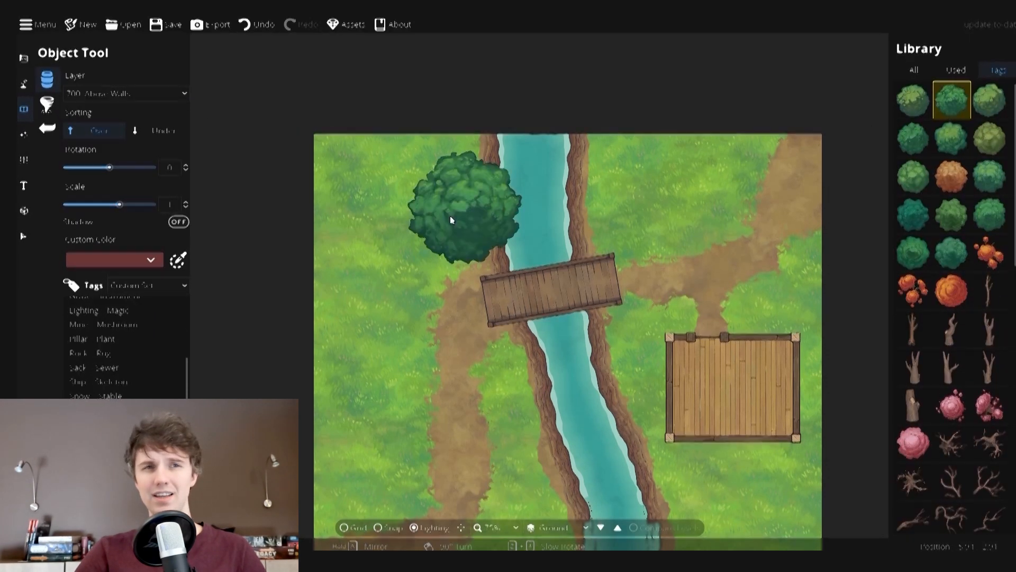
scroll(403, 231, down, 2)
click(389, 206)
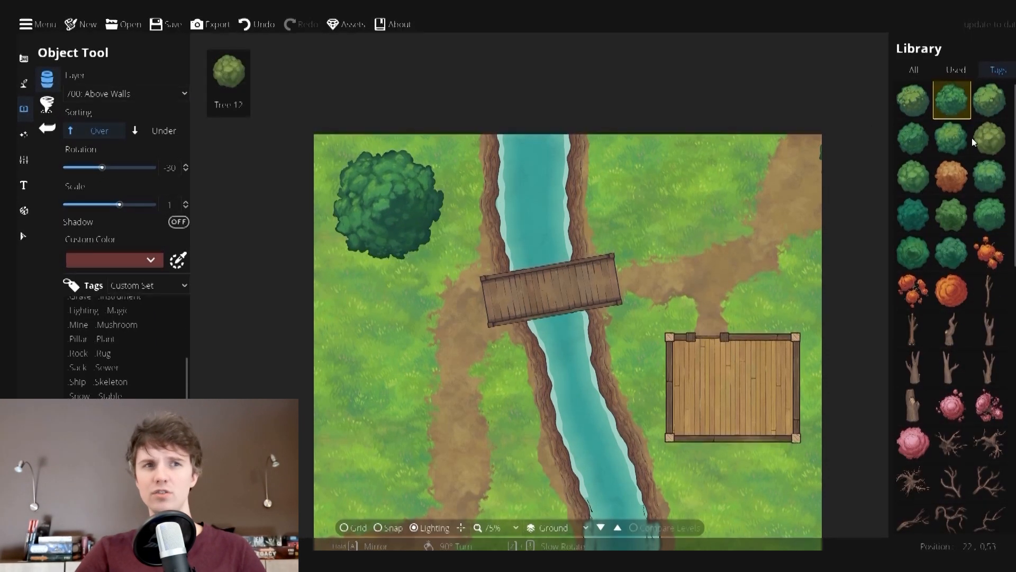
- Place a smaller dark teal tree below the large one and a small green tree northeast of the bridge
click(952, 137)
click(913, 214)
click(371, 296)
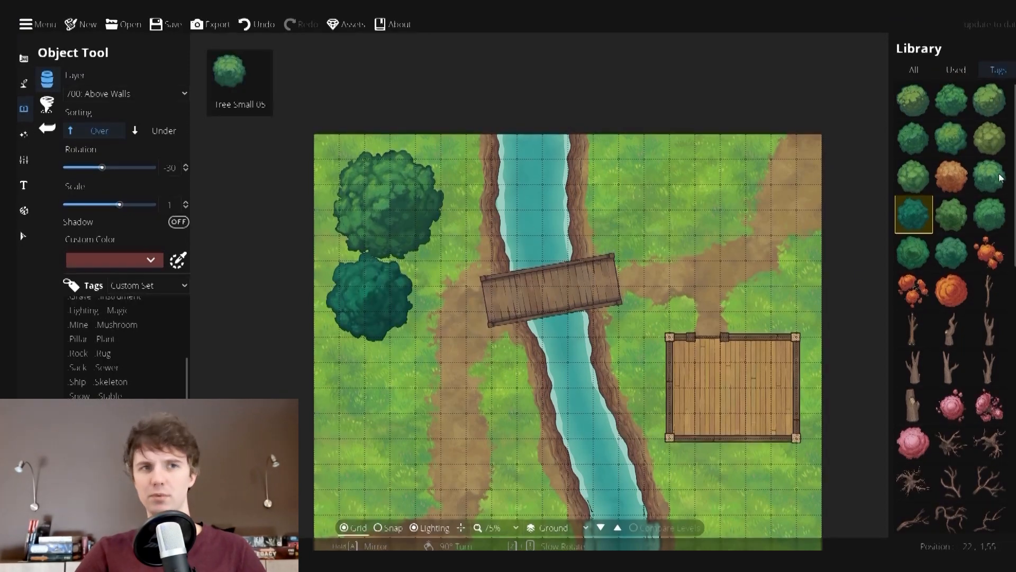
click(990, 177)
click(665, 195)
- Place more trees partly overhanging the map's western edge, northwest corner and eastern edge
click(951, 252)
click(311, 255)
click(987, 101)
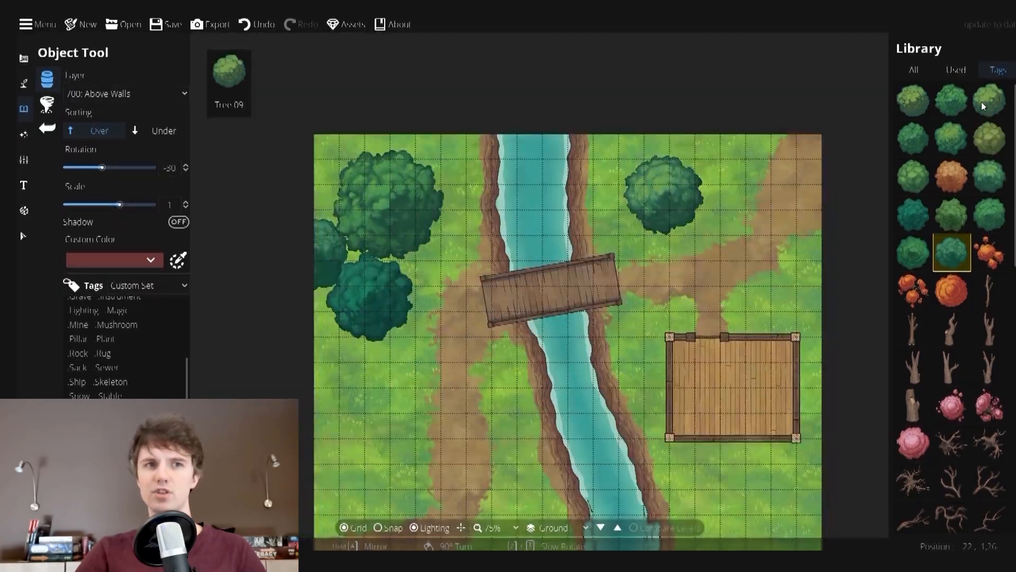
click(951, 139)
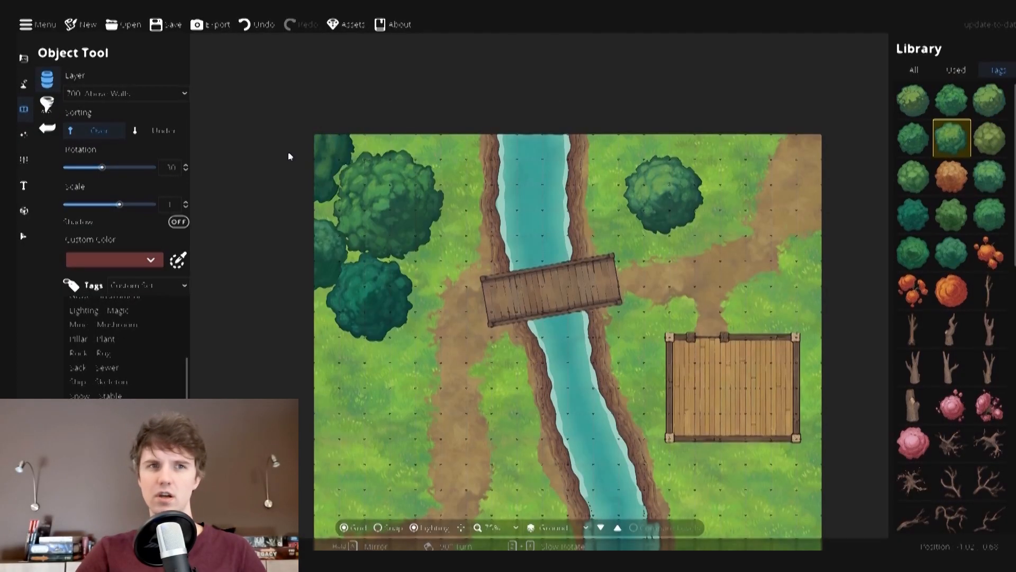
click(841, 285)
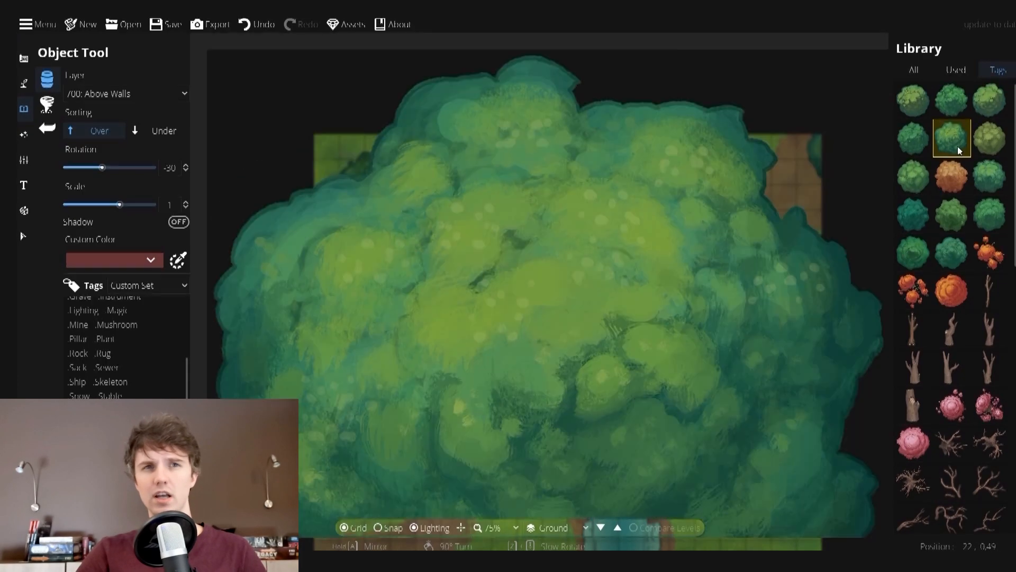
- Place another dark green tree overhanging the map's northern edge, northeast of the bridge
click(914, 138)
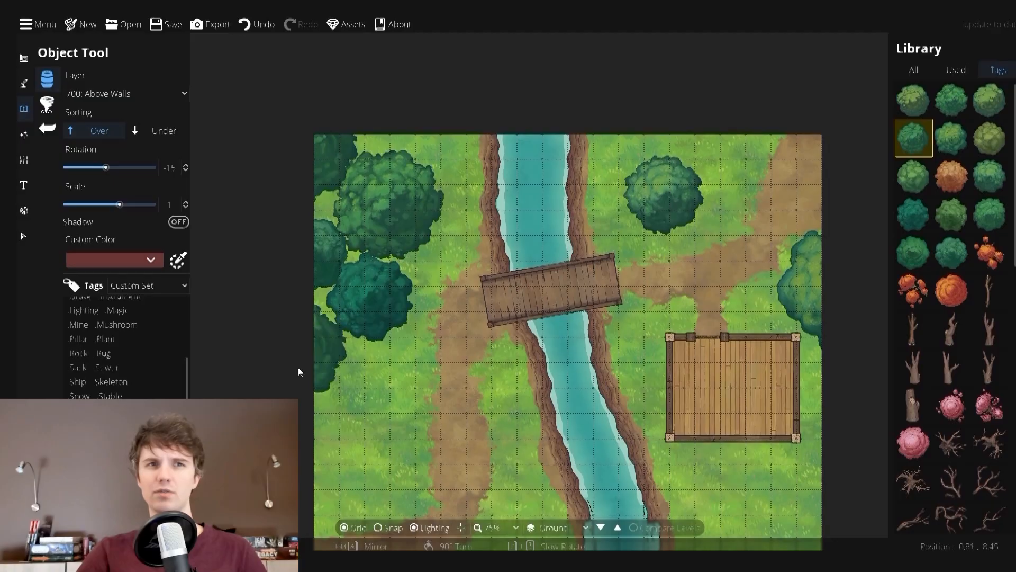
scroll(718, 187, up, 2)
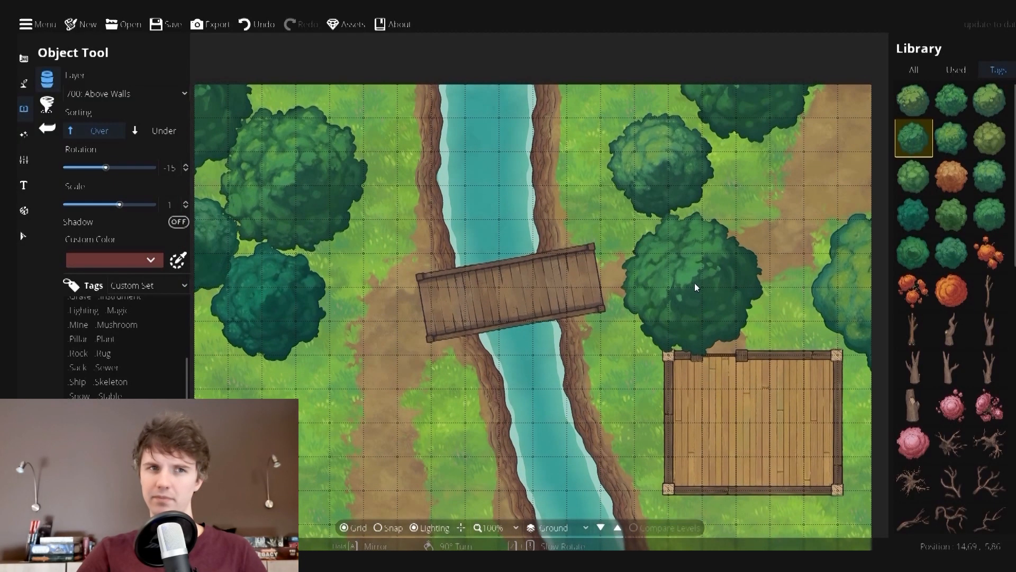
- Filter the library to plants, hide the grid, and place small white flowers beside the large northwest tree on 100: User Layer 1, sorted under
click(105, 339)
scroll(958, 299, down, 5)
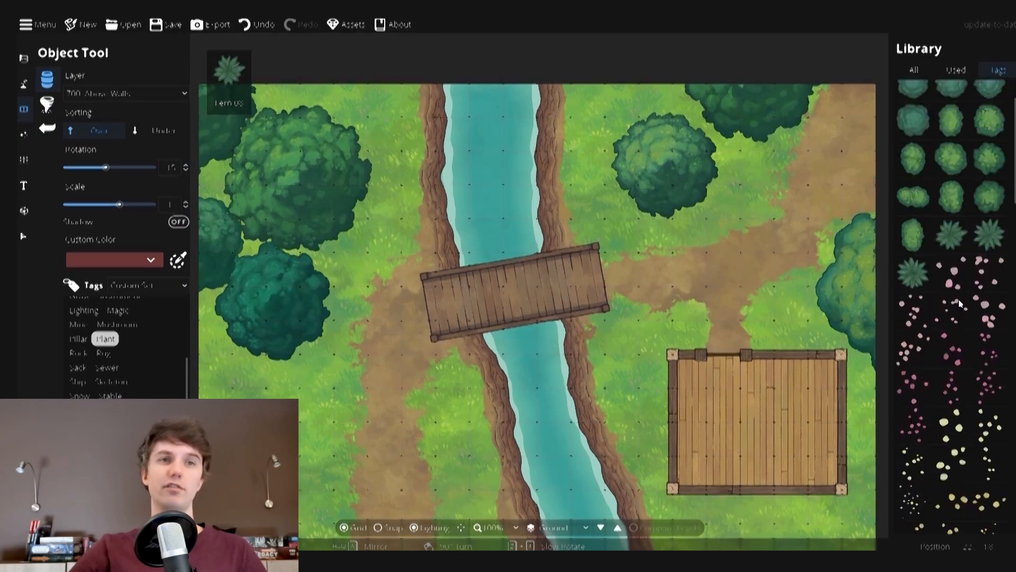
click(952, 256)
click(353, 527)
click(914, 332)
click(126, 94)
click(106, 194)
click(123, 94)
click(108, 198)
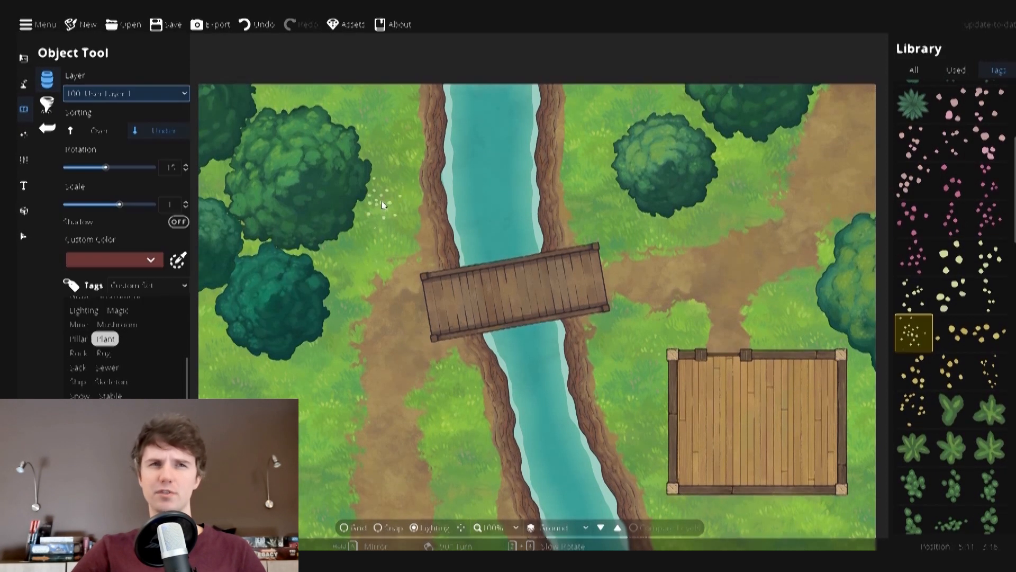
click(375, 219)
- Place several different pink flower clusters with varied rotations around the north and east sides of the large northwest tree
click(951, 295)
click(914, 179)
click(379, 154)
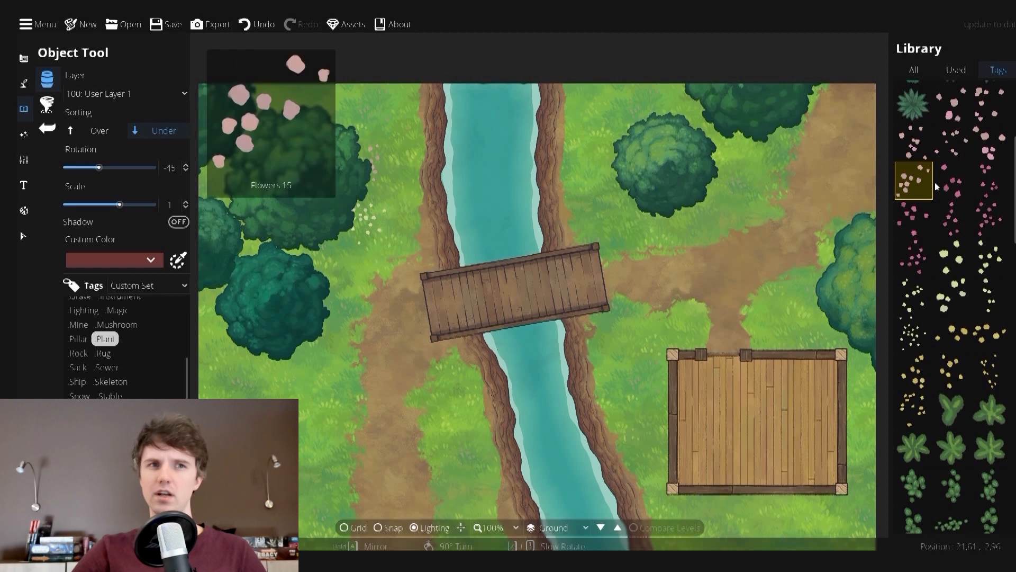
click(990, 105)
click(391, 127)
click(990, 142)
click(346, 112)
click(952, 141)
click(354, 132)
right_click(302, 105)
click(302, 105)
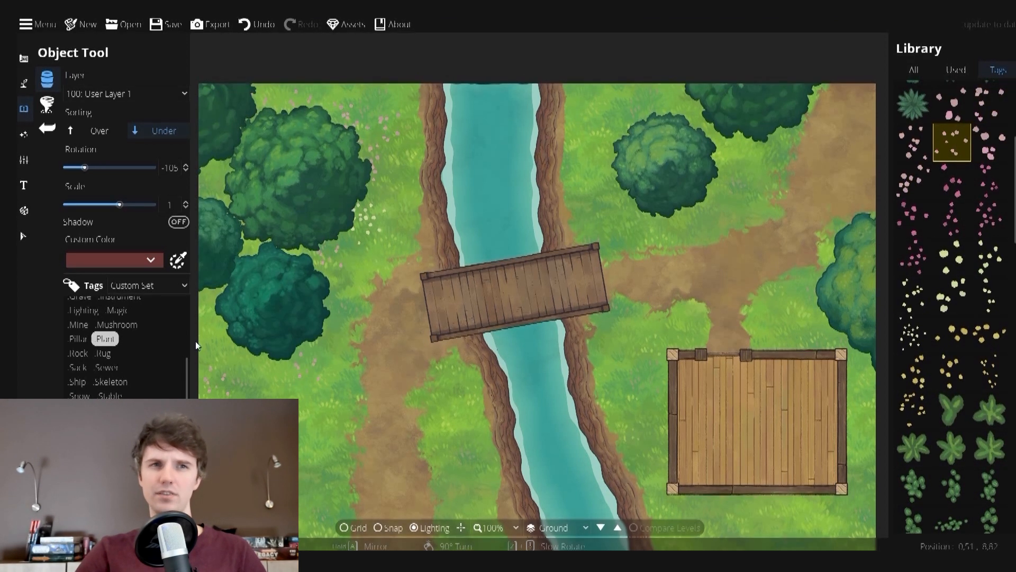
- Place rotated flower clusters, mostly yellow ones, around the trees northeast of the bridge
click(627, 190)
click(981, 370)
scroll(681, 103, down, 5)
click(681, 102)
click(988, 333)
click(710, 198)
scroll(708, 117, down, 3)
click(710, 118)
click(914, 409)
scroll(745, 144, down, 15)
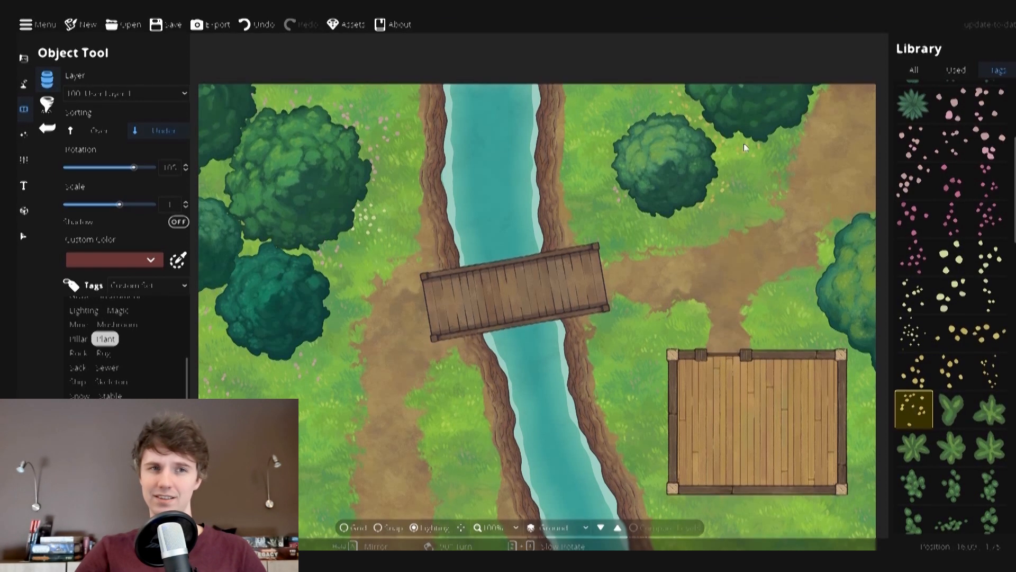
click(751, 148)
scroll(660, 120, down, 7)
click(656, 115)
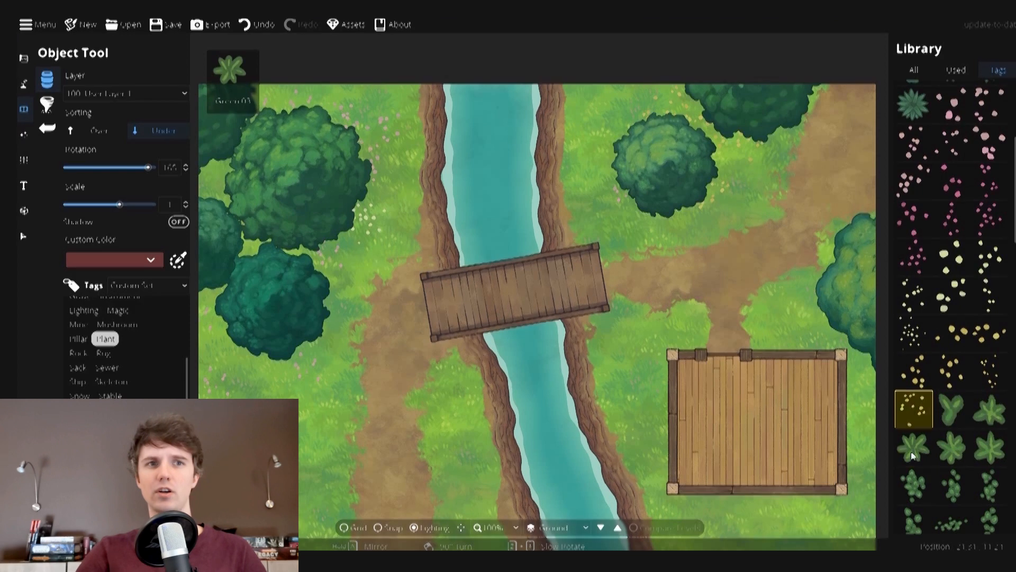
- Scatter small green leafy plants on the grass along the road, beside the bridge and near the building
click(913, 450)
click(732, 208)
click(989, 446)
click(398, 217)
click(914, 447)
click(331, 345)
click(952, 448)
click(423, 399)
click(989, 409)
click(766, 295)
click(625, 303)
click(952, 447)
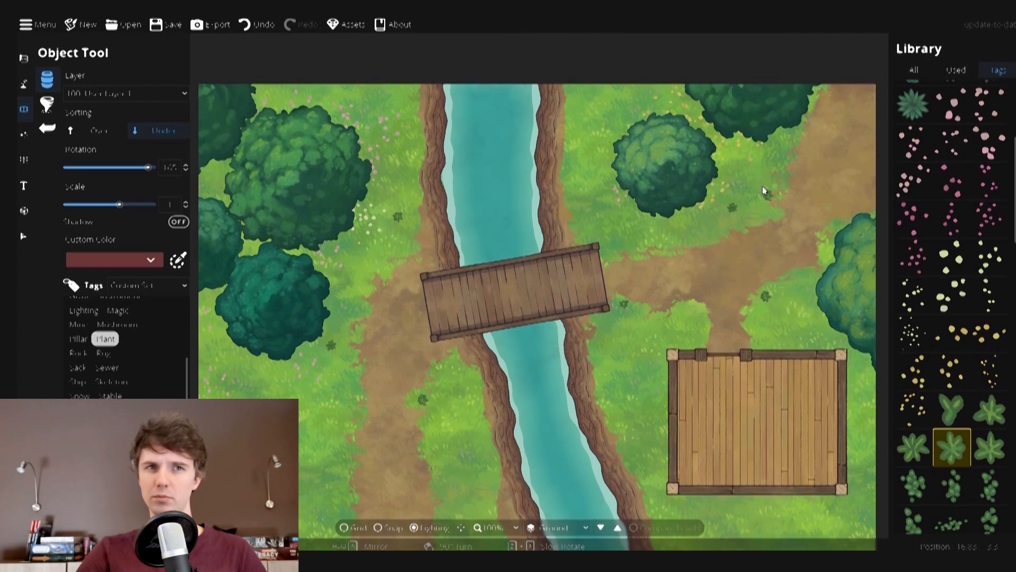
- Filter the library to rocks, then place mossy round stones beside the southwestern road and small stones at the bridge's northeast corner
click(78, 354)
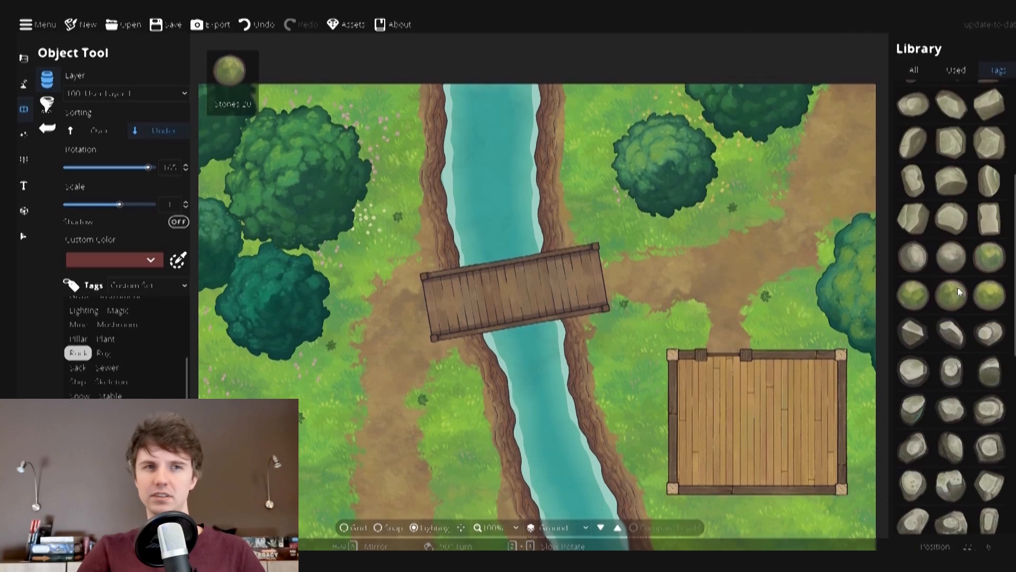
click(435, 419)
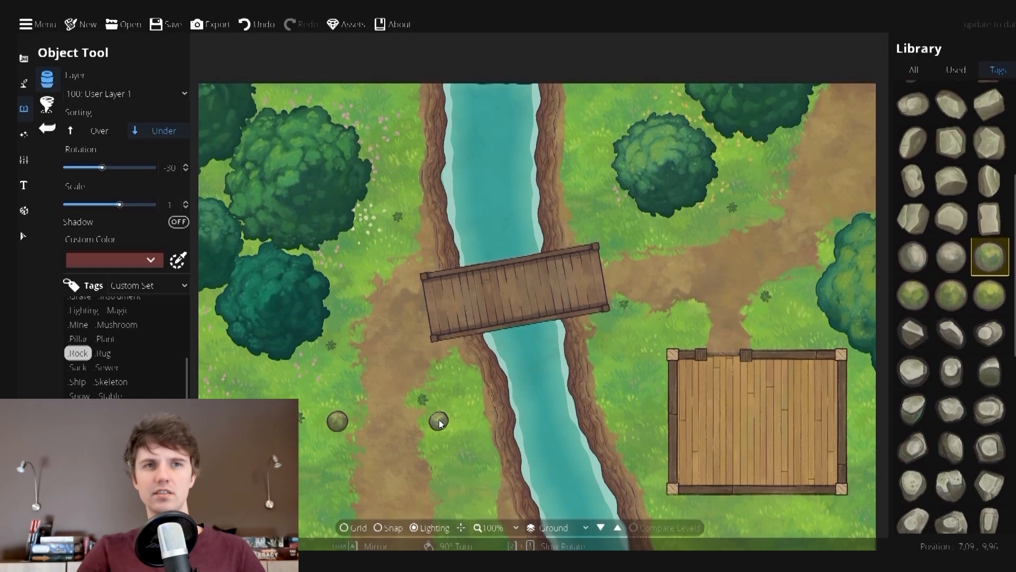
scroll(960, 272, up, 3)
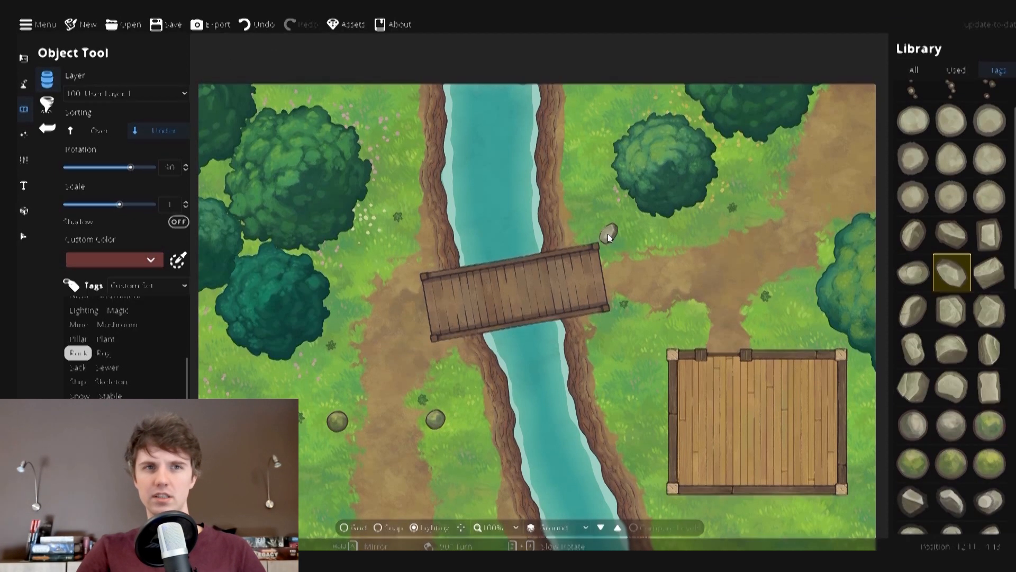
click(951, 234)
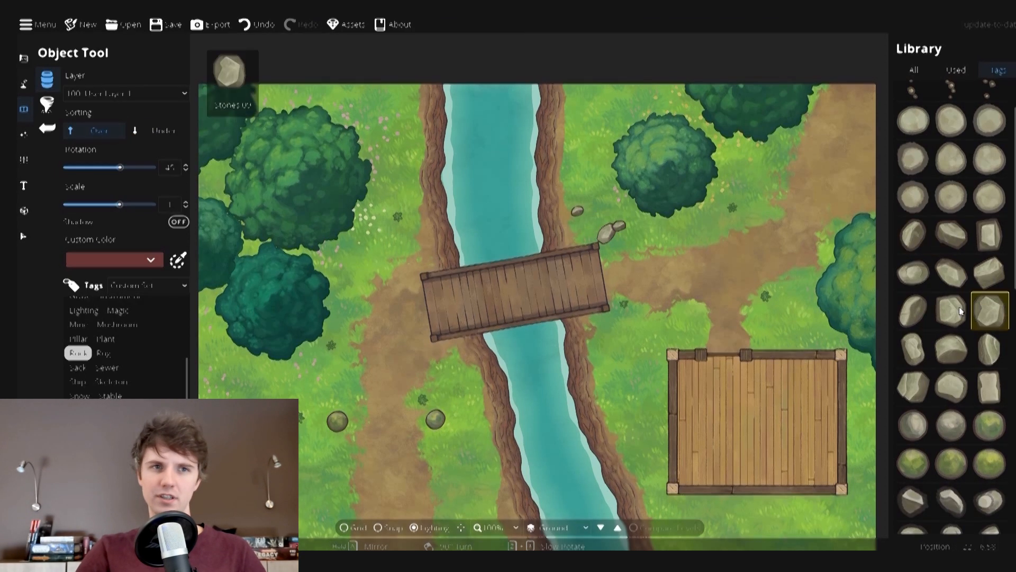
- Place large stones northwest of the building, squarish stones on the river's eastern side, and small round stones by the bridge's eastern end
click(637, 367)
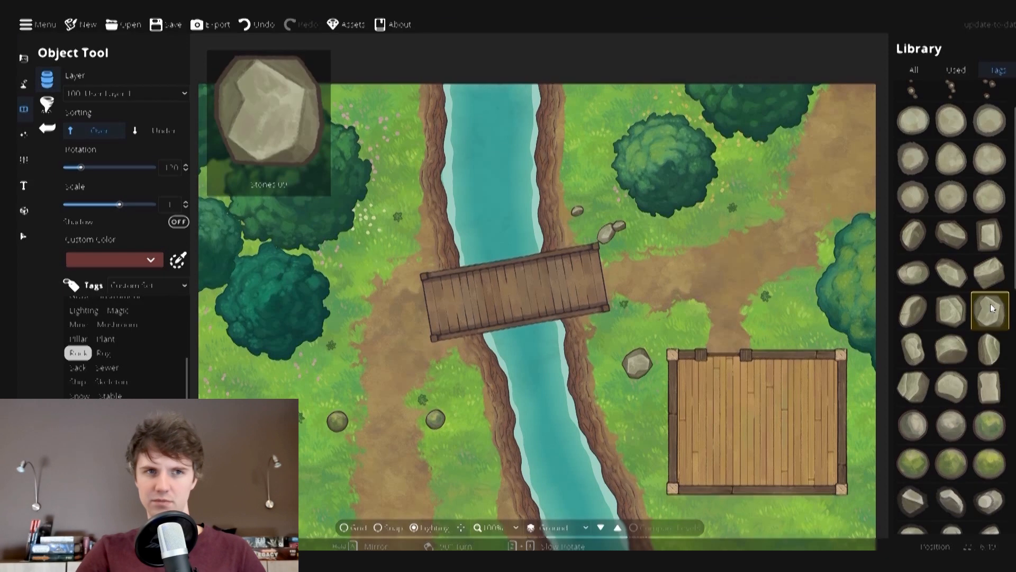
click(990, 235)
scroll(625, 413, down, 8)
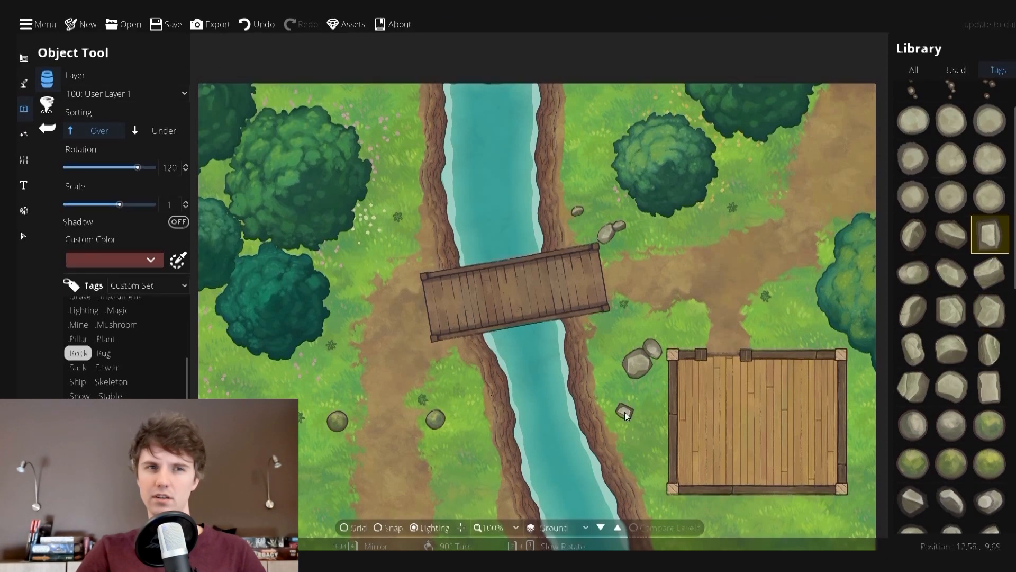
click(614, 105)
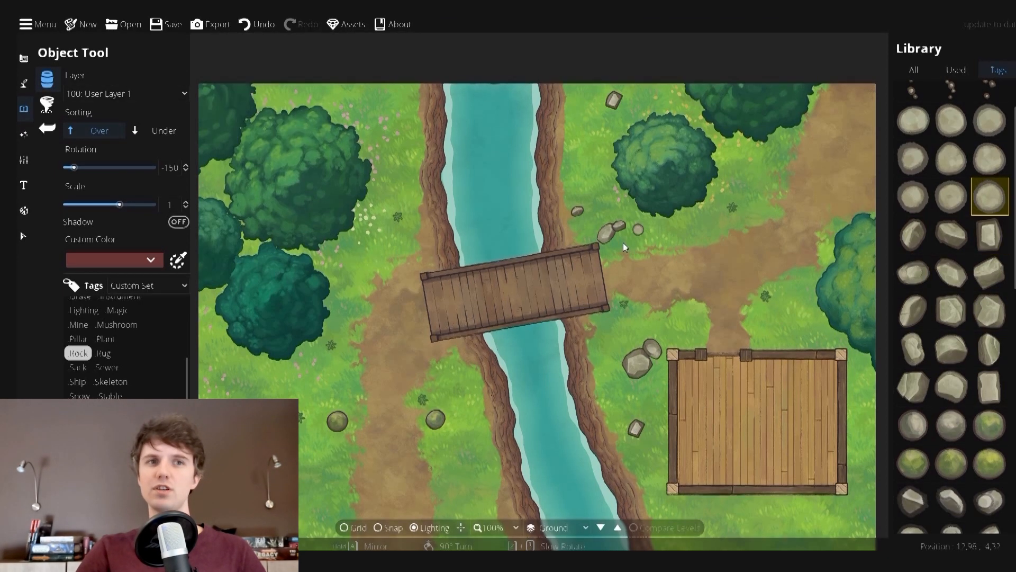
click(951, 157)
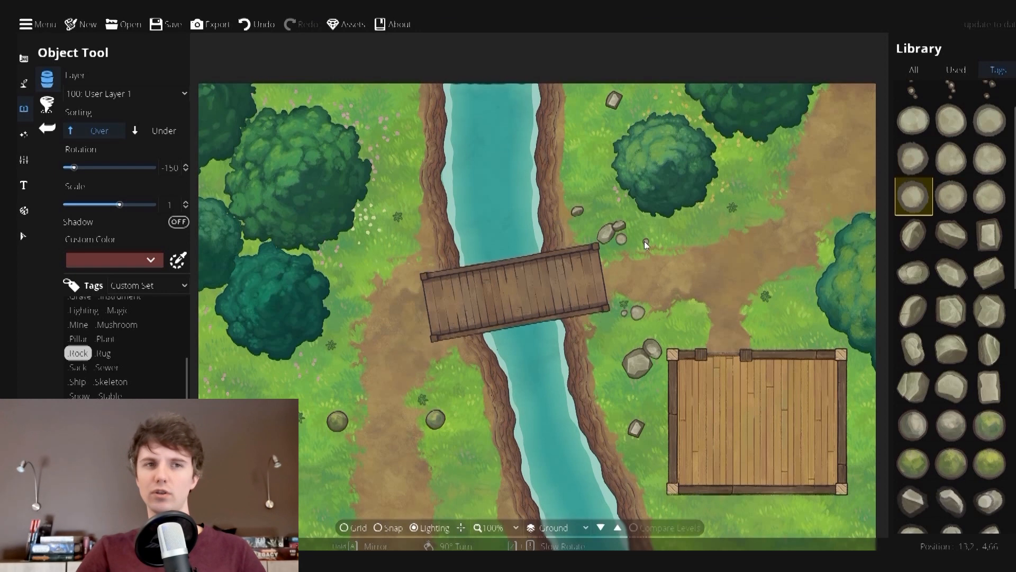
- Place a larger angular rock with a small stone beside it near the bridge's northwest corner
click(990, 272)
scroll(376, 264, up, 4)
click(382, 253)
click(914, 234)
scroll(404, 246, up, 3)
click(400, 247)
- Draw water ripple paths across the river north and south of the bridge, with width 1 and smoothness 1
click(105, 339)
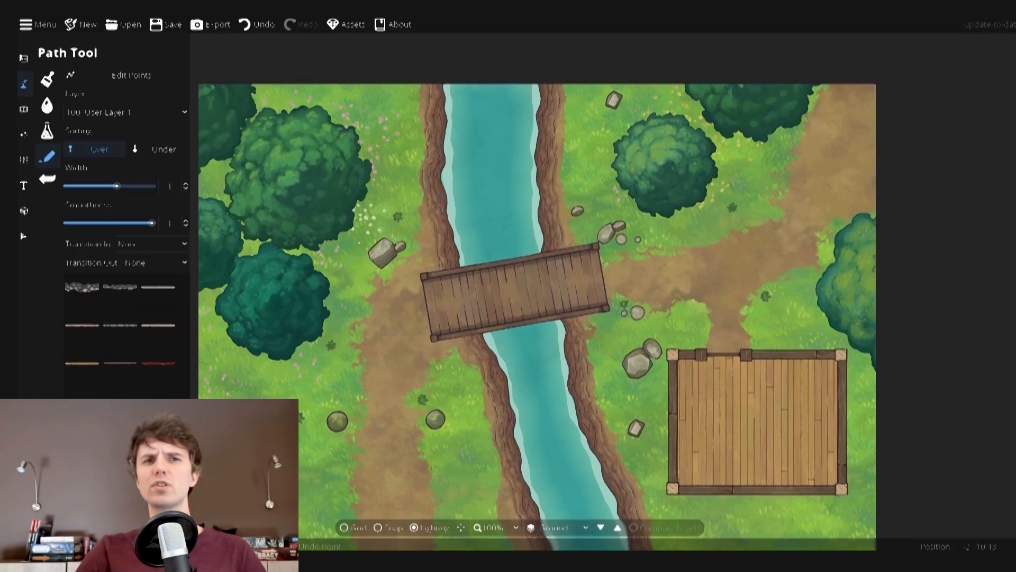
click(454, 180)
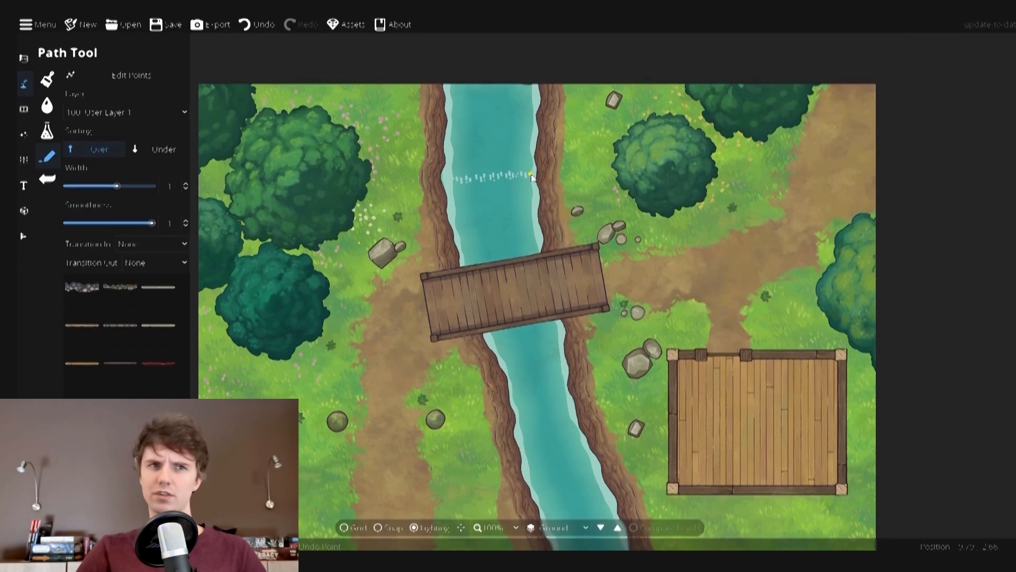
double_click(532, 171)
click(521, 436)
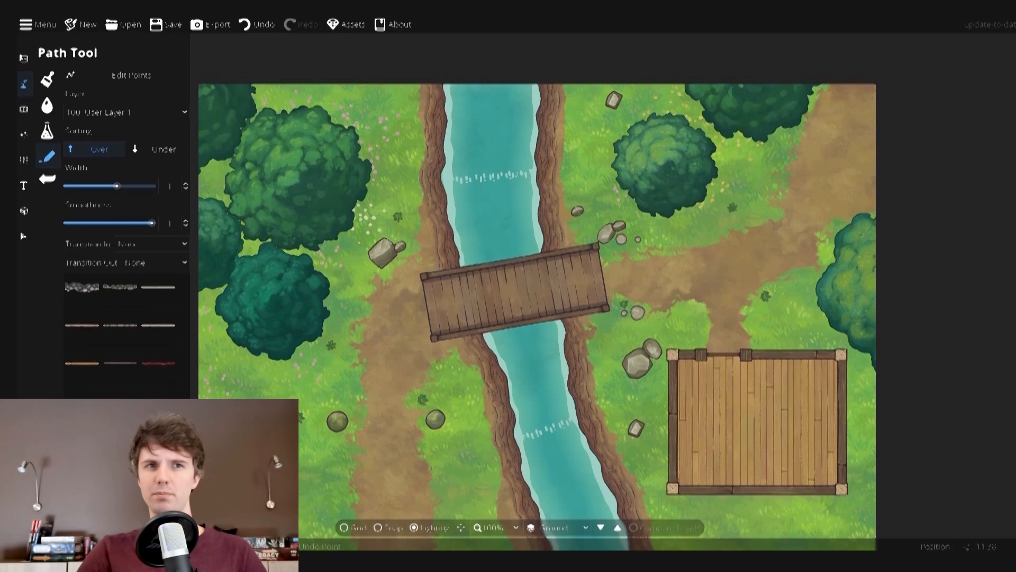
- Place an angular rock in the river north of the bridge and draw a closed light water-edge path around it
click(25, 109)
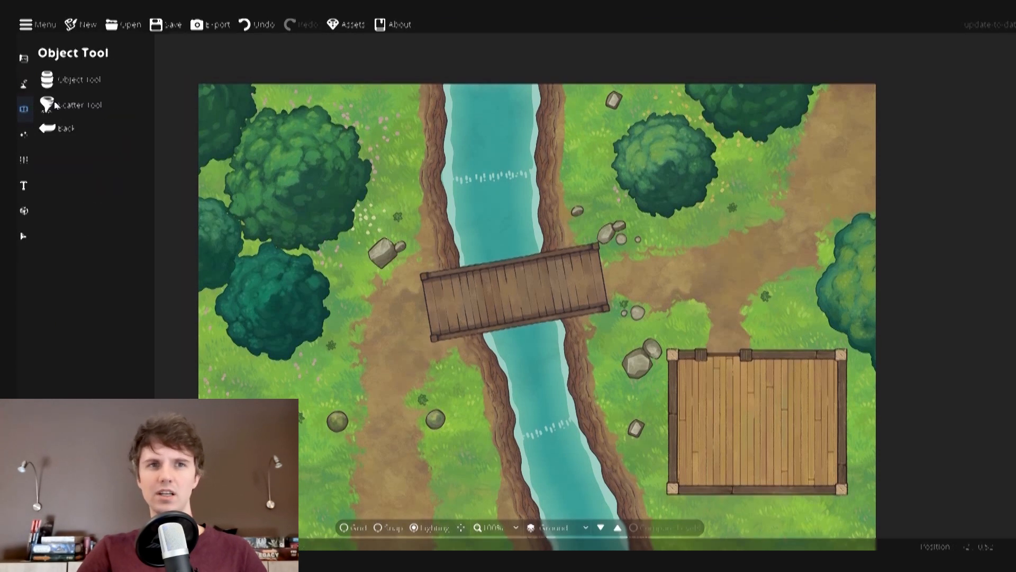
click(70, 81)
scroll(93, 360, up, 2)
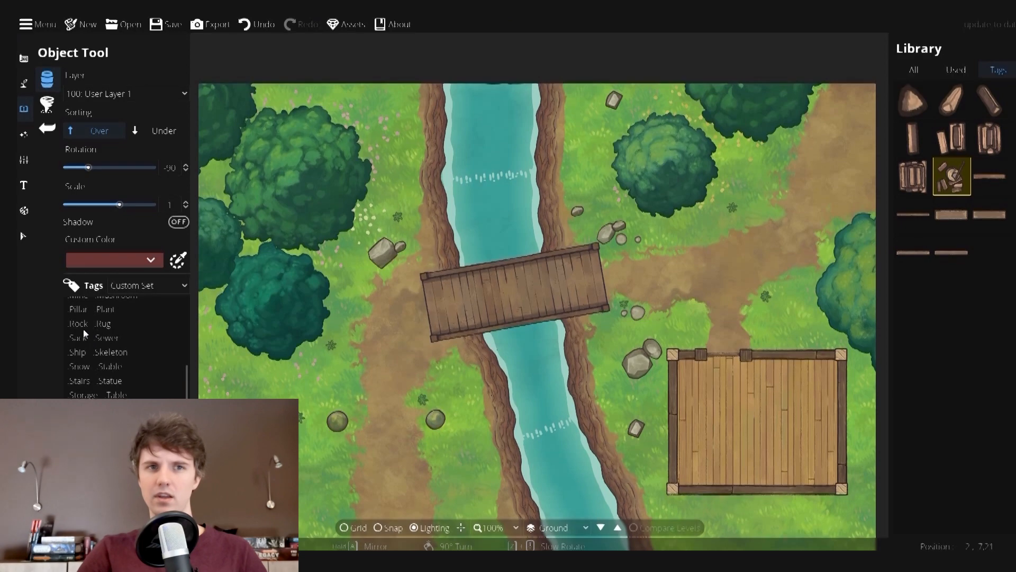
click(78, 324)
click(951, 442)
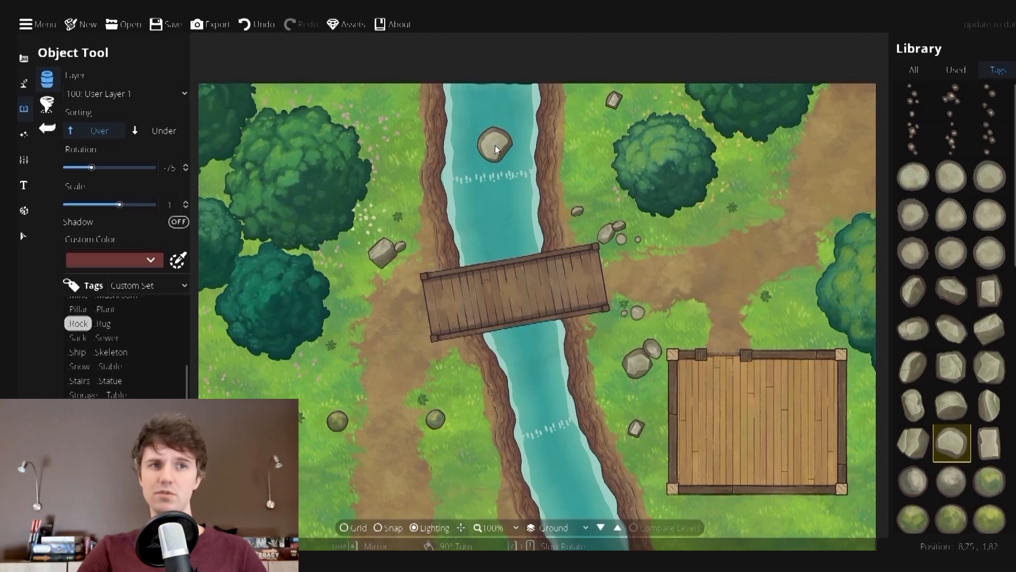
click(991, 360)
scroll(475, 132, down, 4)
click(478, 133)
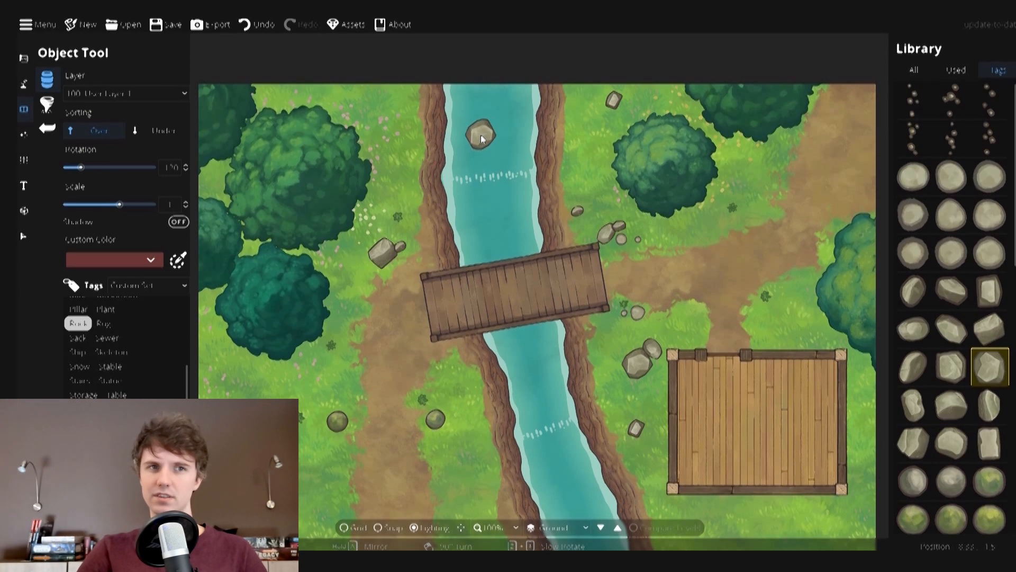
click(24, 83)
click(121, 363)
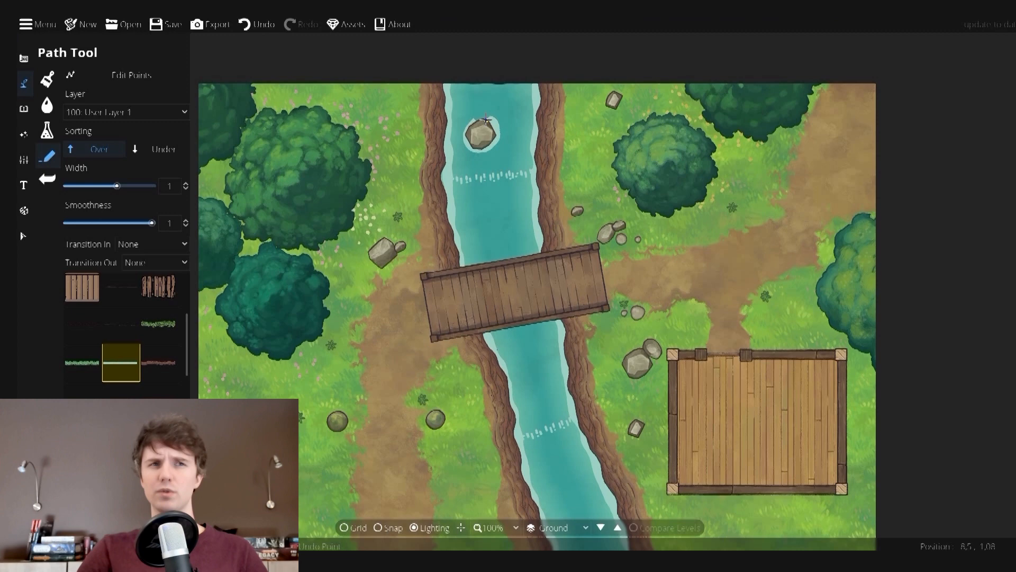
- Filter the library to water objects and place ripples near the river rock and along both sides of the bridge
click(25, 109)
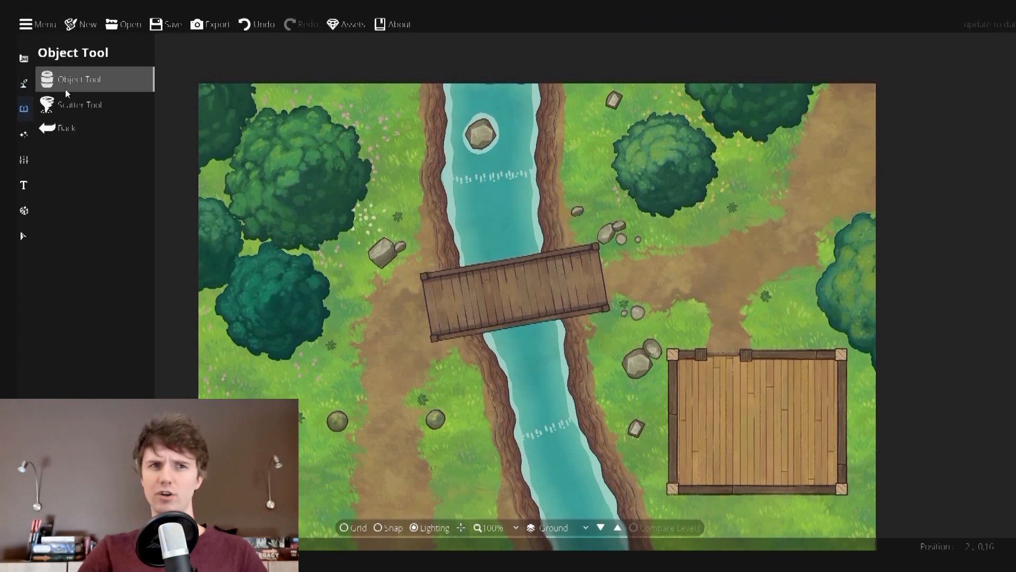
click(107, 344)
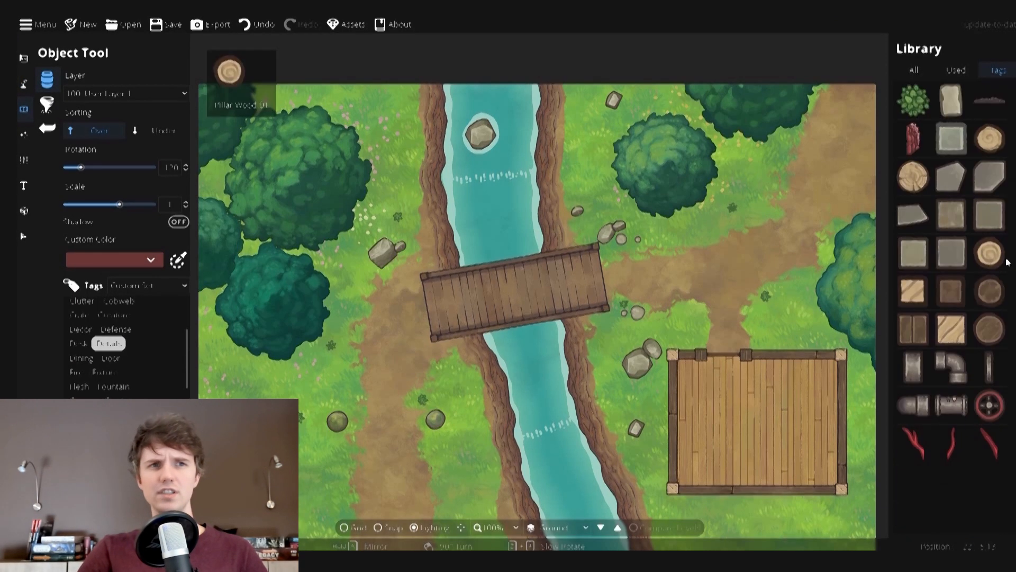
scroll(100, 354, down, 7)
click(86, 393)
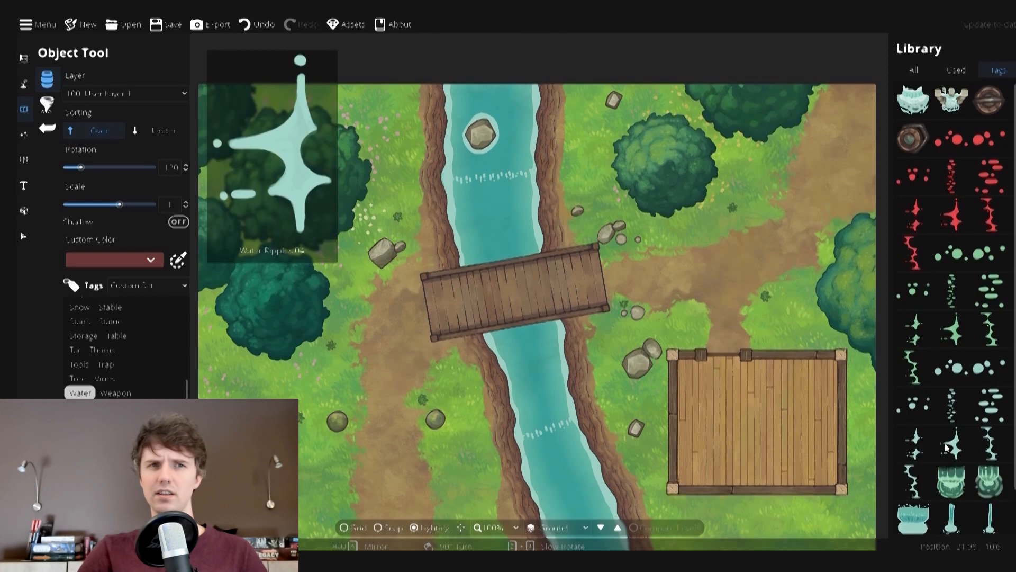
click(913, 406)
click(518, 108)
click(990, 367)
click(476, 250)
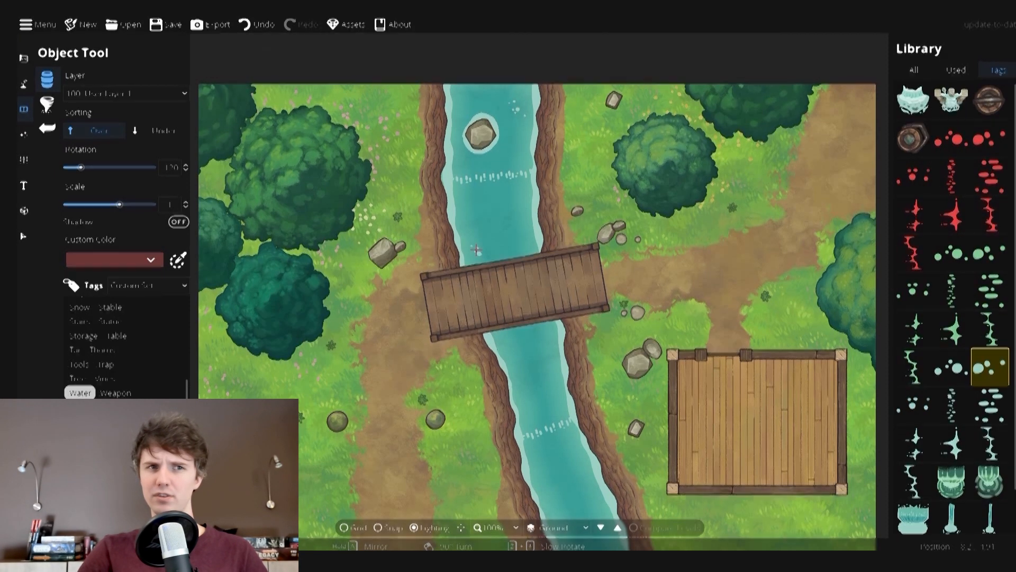
click(989, 404)
click(542, 332)
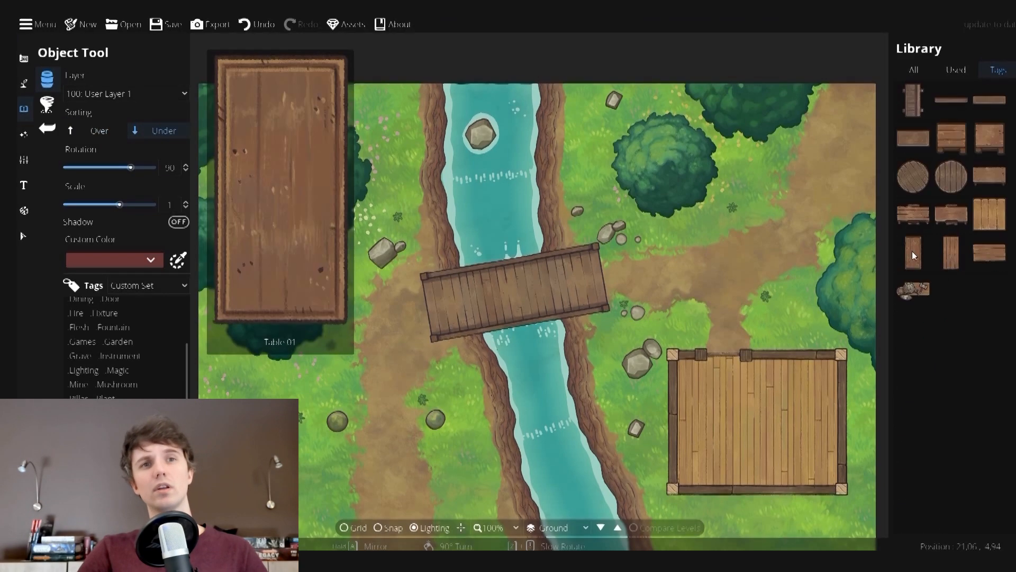
- Place Table 01 rotated 90 inside the building, three small round seats along each long side, and another seat near the door
click(914, 252)
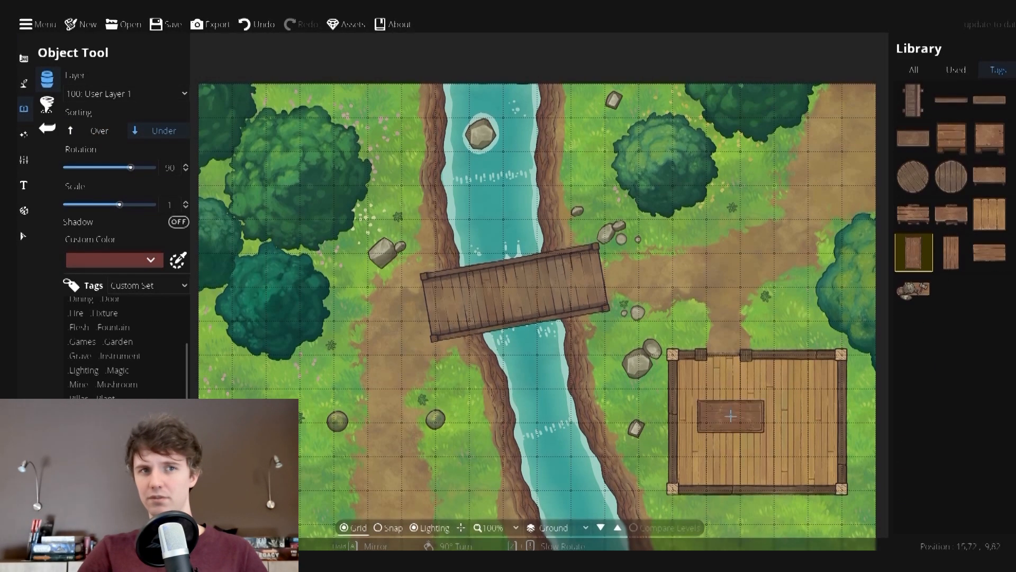
click(740, 438)
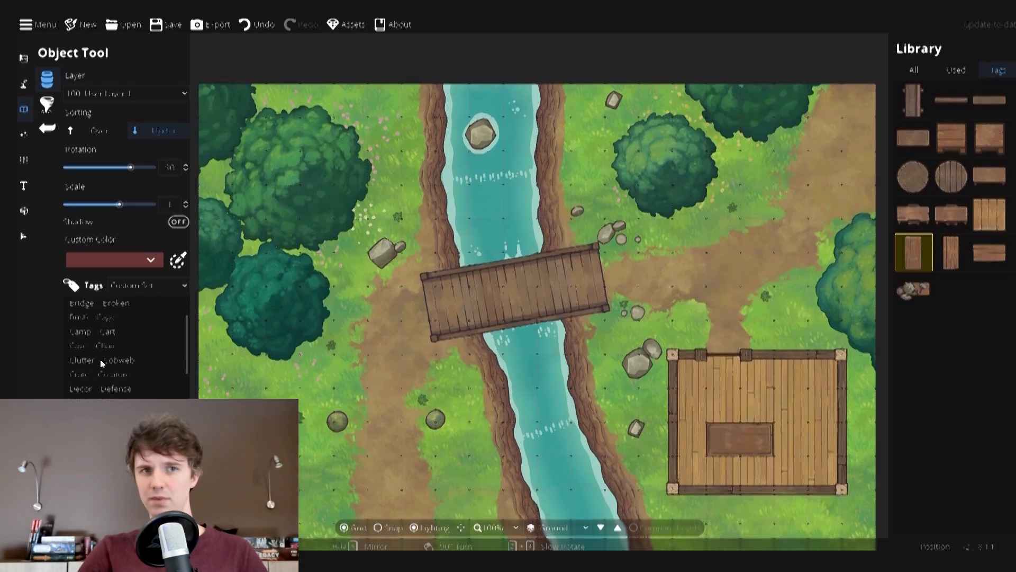
click(105, 346)
click(913, 404)
scroll(711, 411, up, 1)
click(721, 425)
click(753, 422)
click(790, 425)
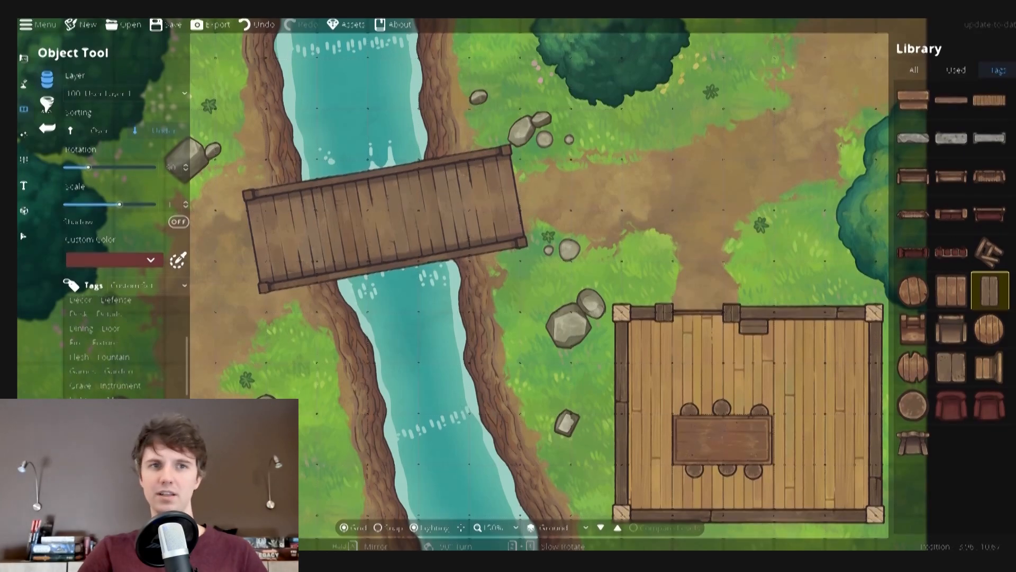
- Filter the library to cobweb objects and place a large round web in the building's northeast and southeast corners
click(119, 333)
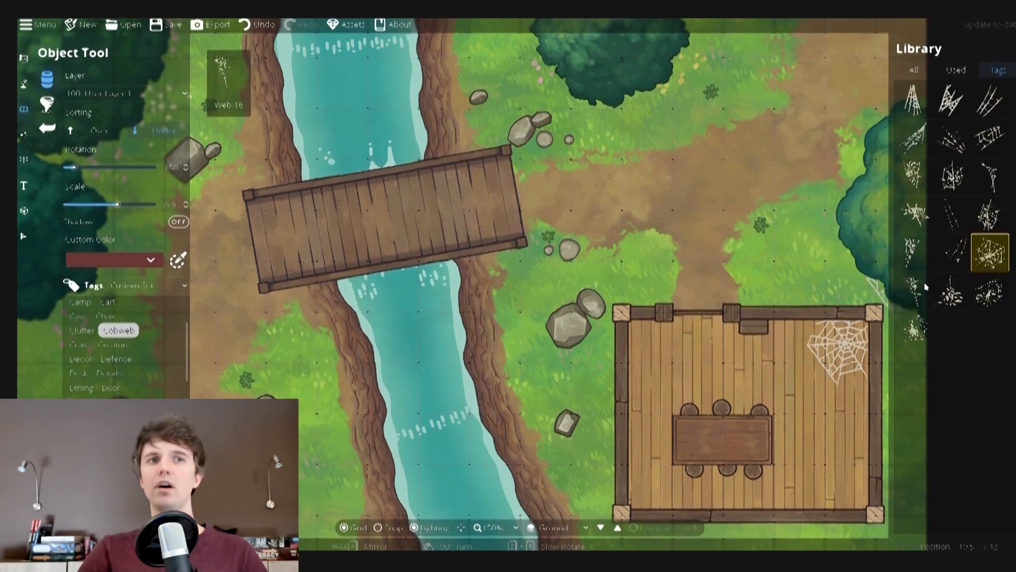
click(990, 292)
click(951, 253)
click(989, 253)
scroll(844, 476, down, 7)
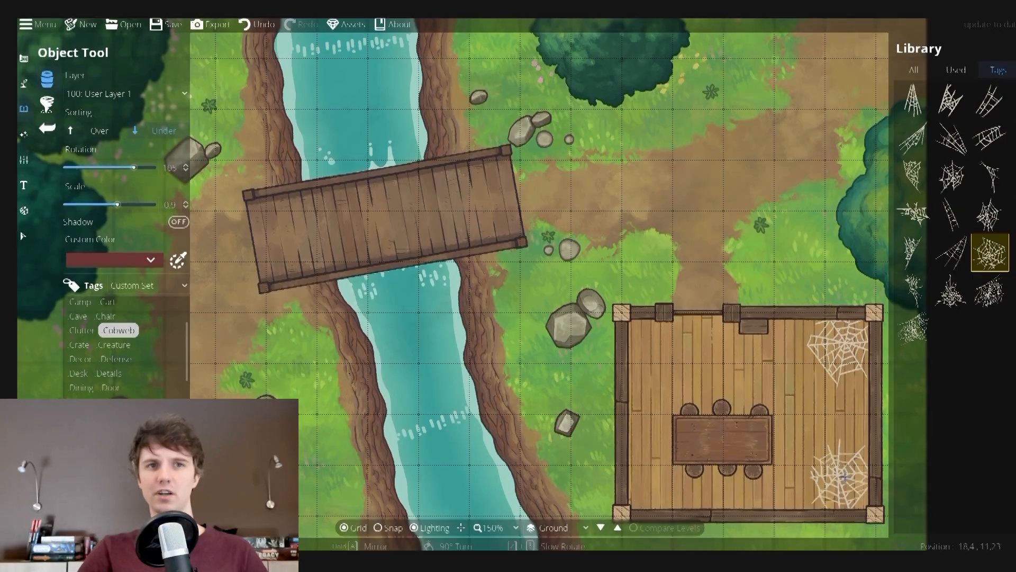
- Place two differently shaped cobwebs, rotated to fit, in the building's northwest and southwest corners
click(953, 218)
scroll(789, 342, up, 5)
click(989, 139)
scroll(783, 343, up, 5)
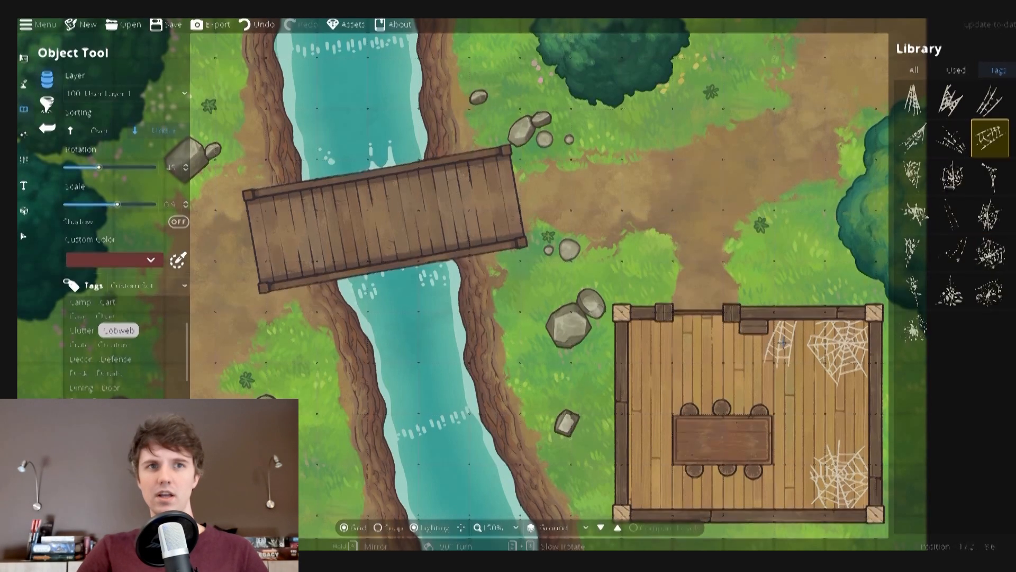
click(646, 346)
click(990, 177)
scroll(652, 482, down, 6)
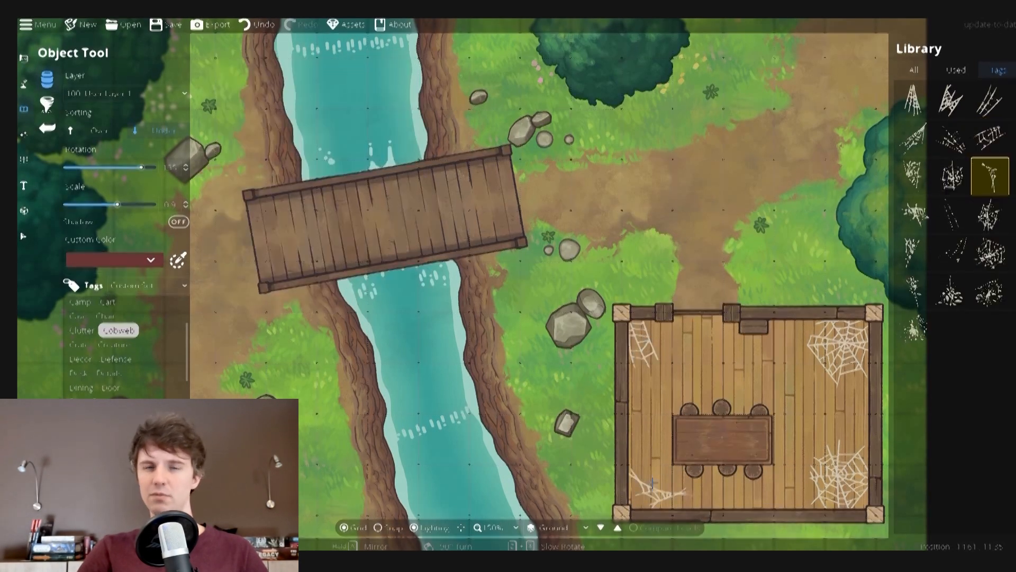
scroll(648, 491, down, 1)
click(648, 492)
- Hide the grid and export the battlemap as PNG with grid off, lighting on and a grid resolution of 256 pixels
scroll(618, 185, down, 1)
drag(619, 185, 695, 286)
scroll(695, 286, down, 1)
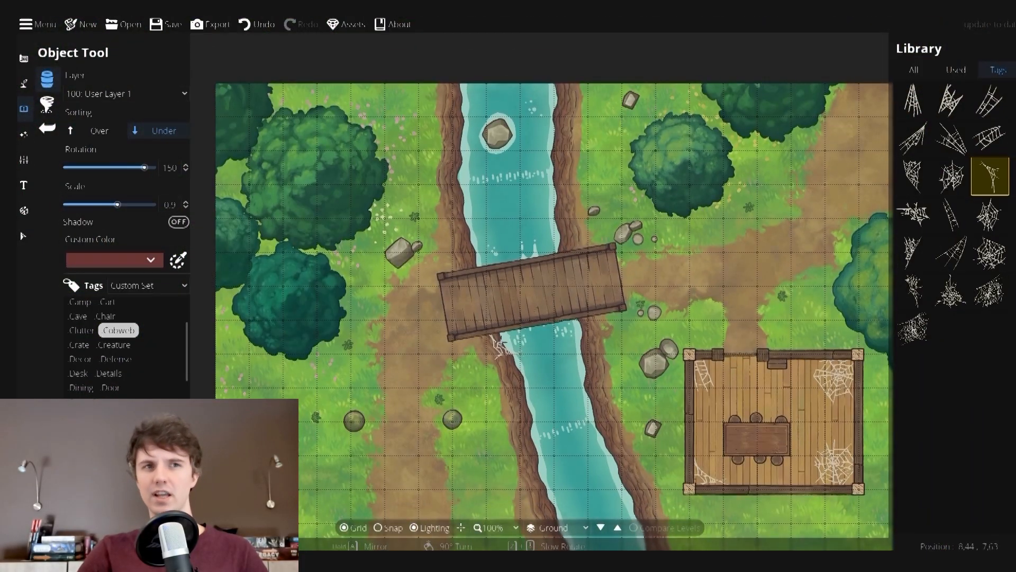
key(g)
key(v)
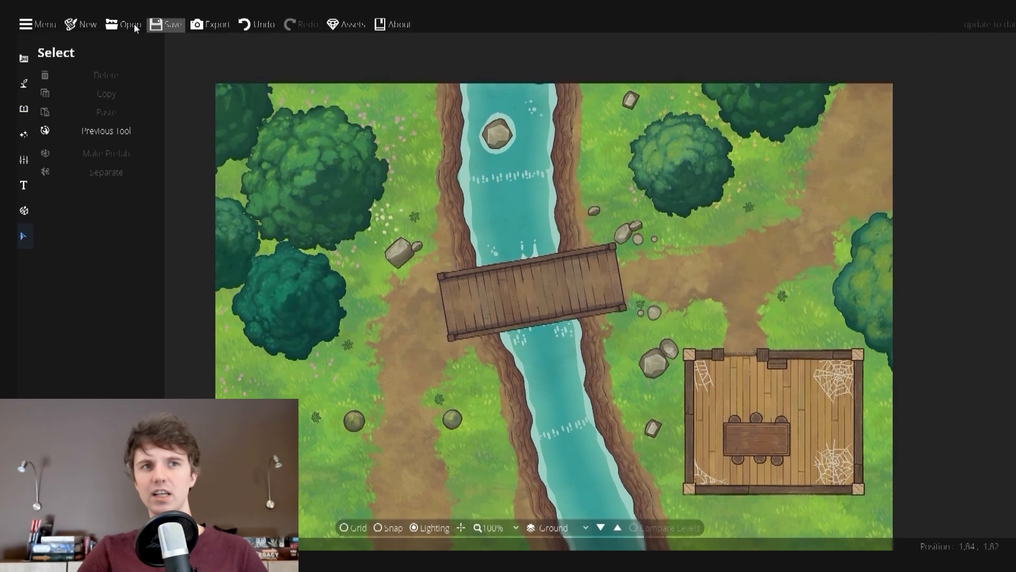
click(208, 25)
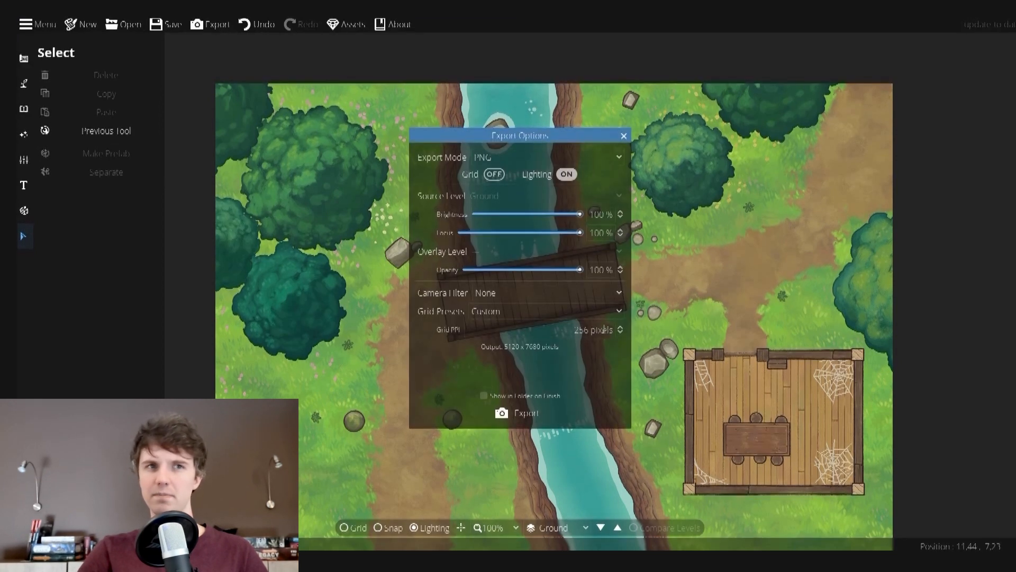
click(523, 414)
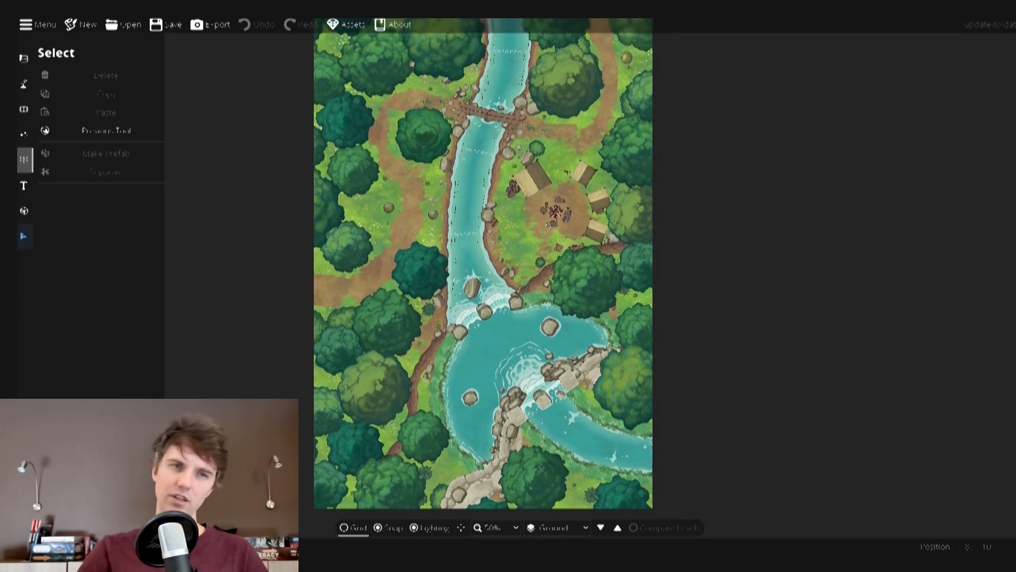
- Check the export options of the forest waterfall map and close them
click(218, 28)
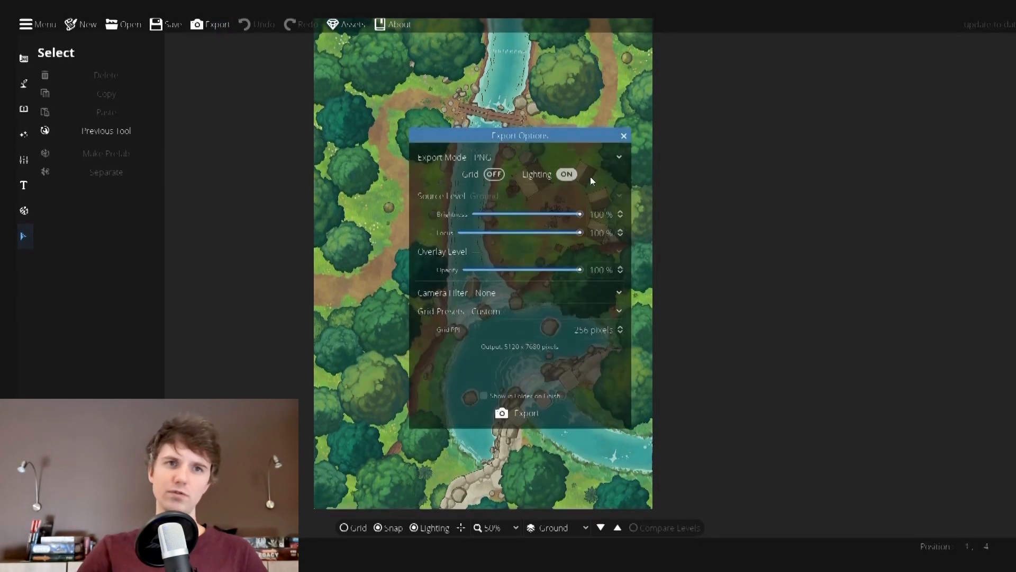
click(624, 135)
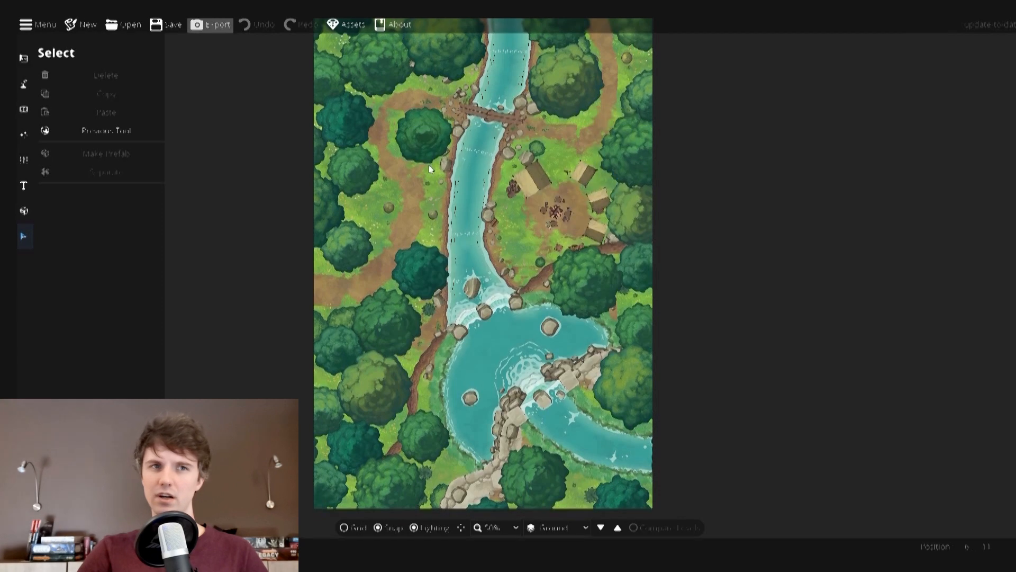
- Disable the terrain on the forest waterfall map so only water, paths and objects are drawn
click(24, 82)
click(68, 69)
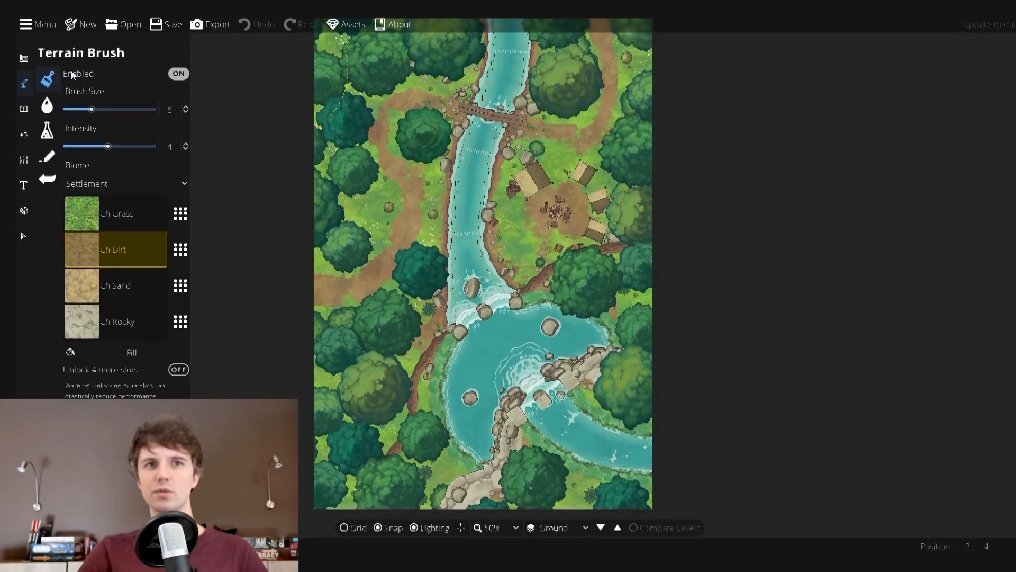
click(179, 73)
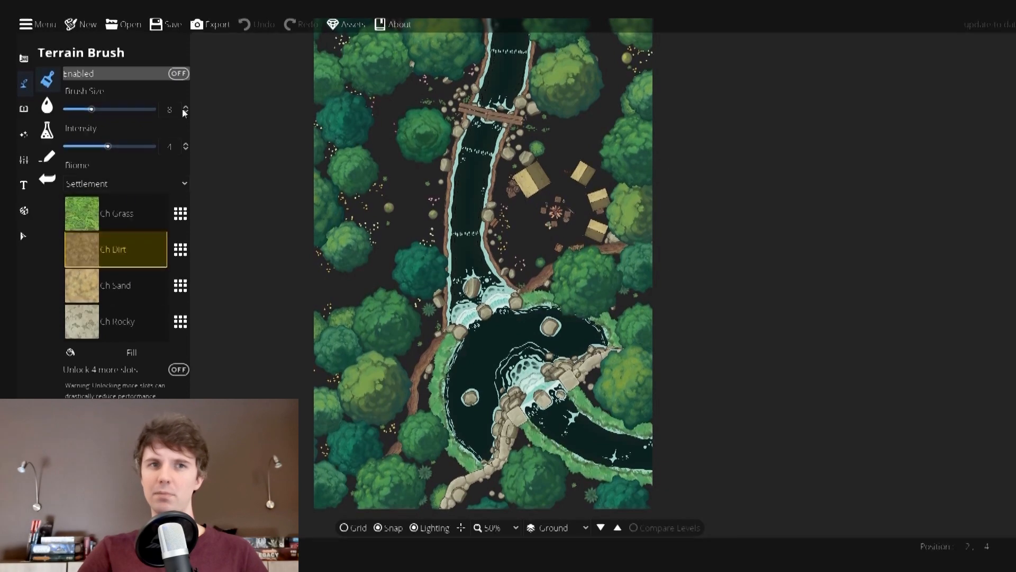
click(32, 237)
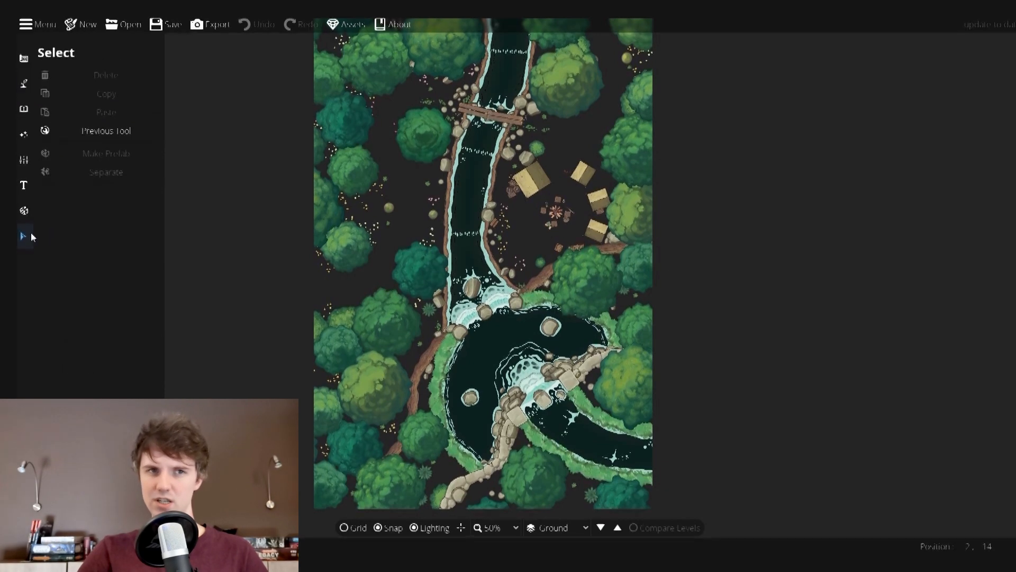
scroll(500, 362, up, 2)
scroll(499, 363, down, 2)
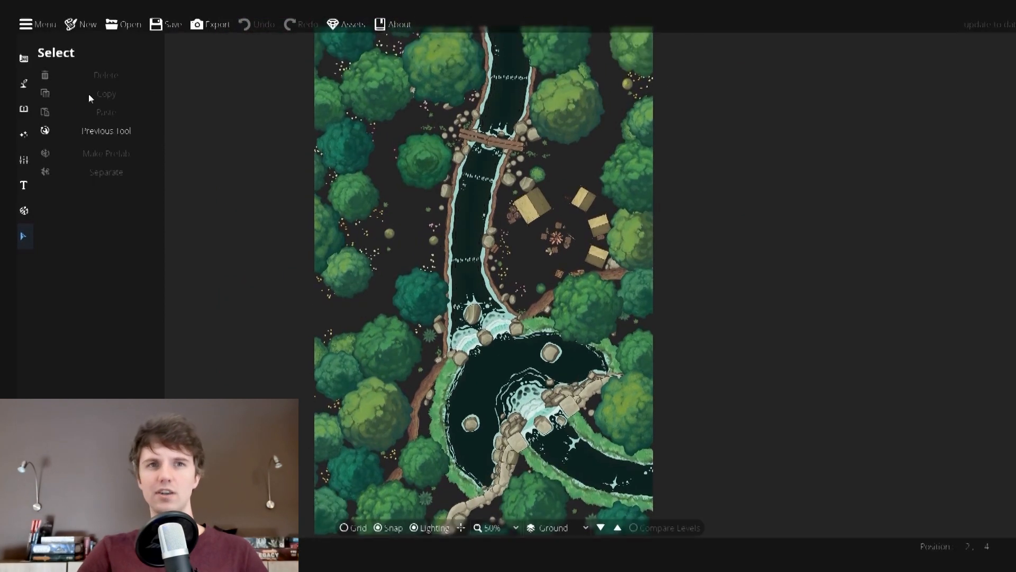
- Erase all water from the map with the Water Brush rectangle covering the whole canvas
click(25, 84)
click(73, 108)
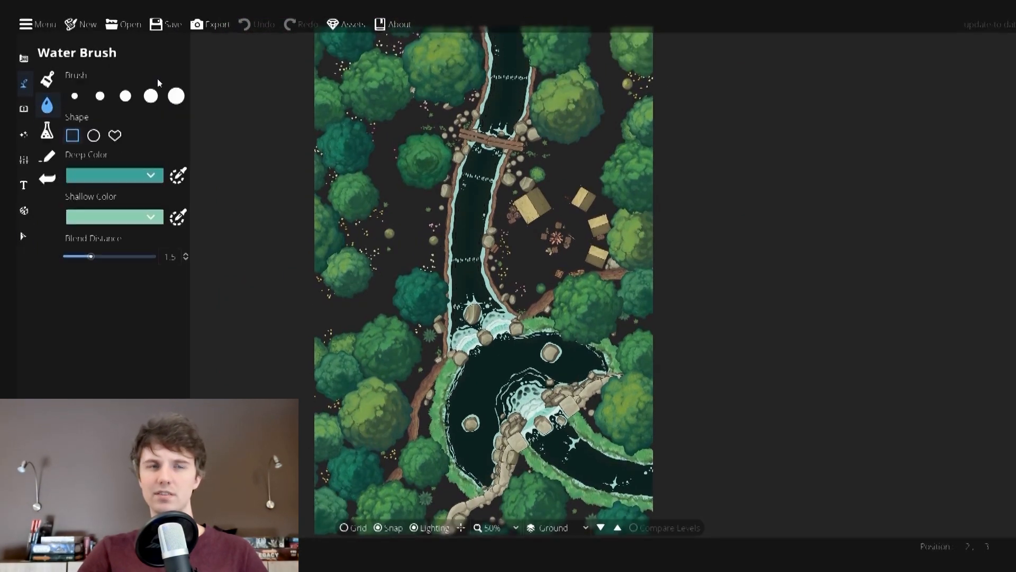
scroll(408, 115, down, 2)
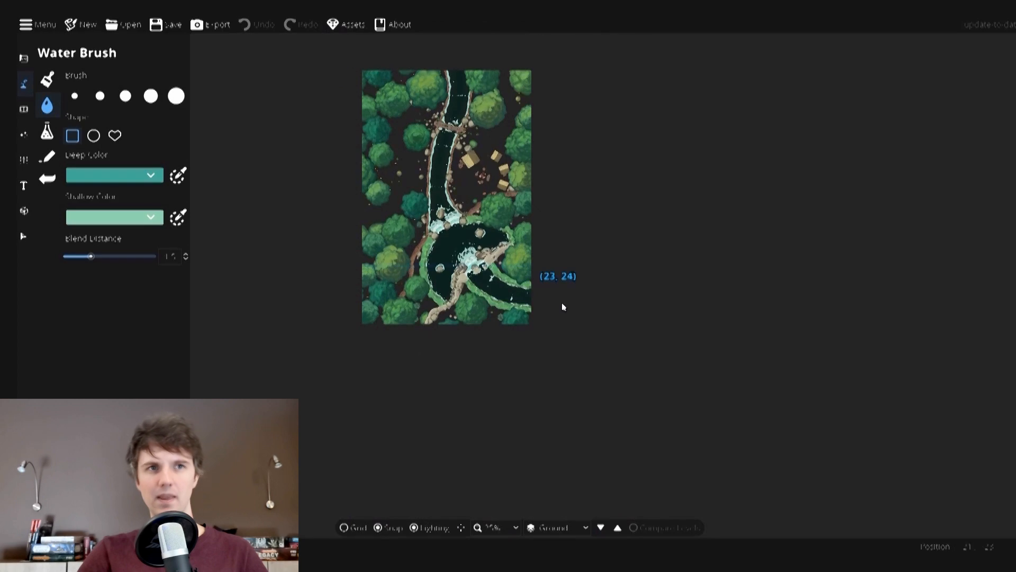
drag(561, 303, 583, 338)
scroll(484, 210, up, 2)
drag(484, 210, 375, 210)
- Delete the flowers, plants and small stones beside the river's east bank, plus that bank's light water-edge path
click(24, 236)
drag(455, 237, 509, 259)
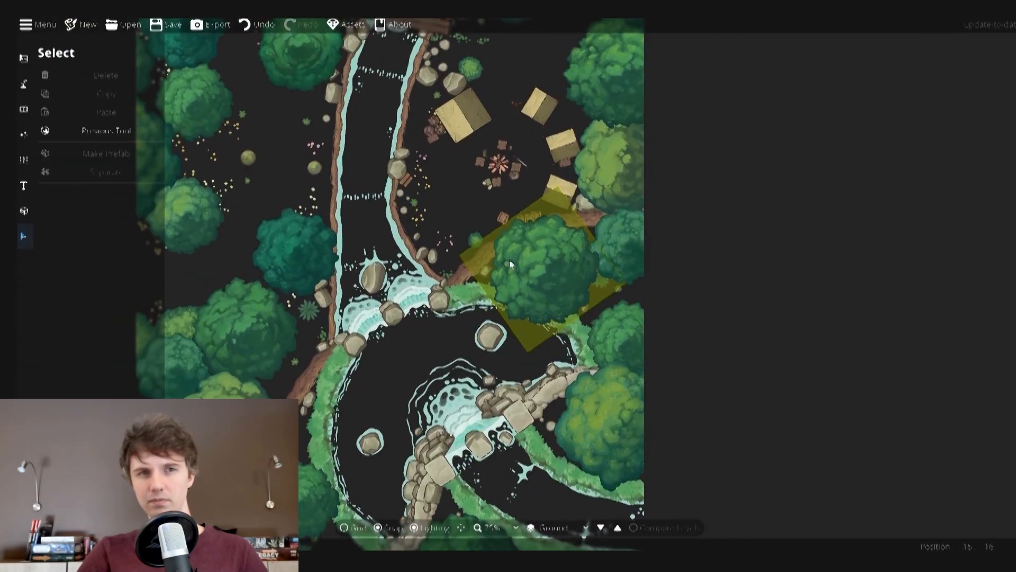
scroll(425, 189, up, 1)
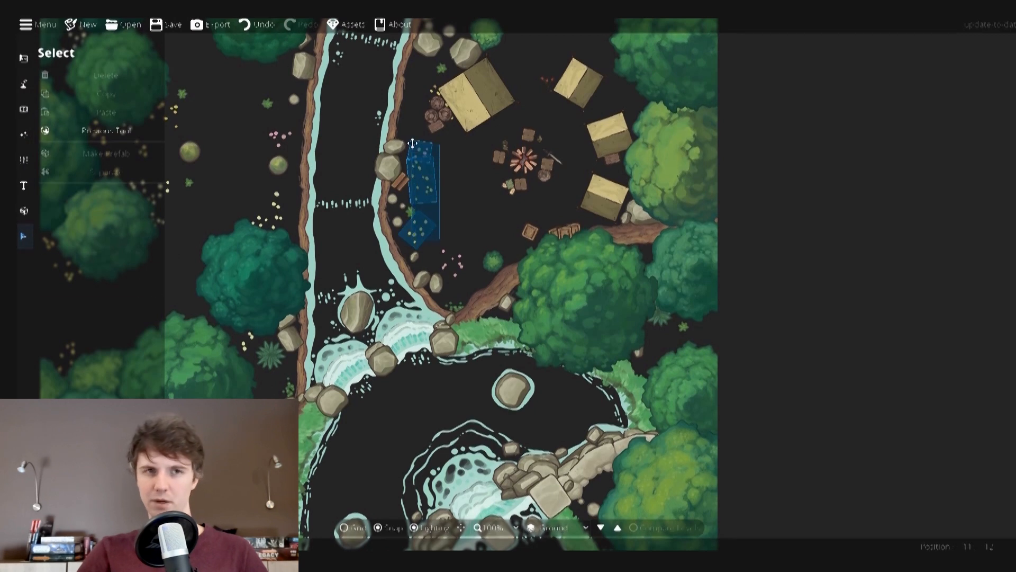
click(412, 212)
drag(408, 208, 393, 199)
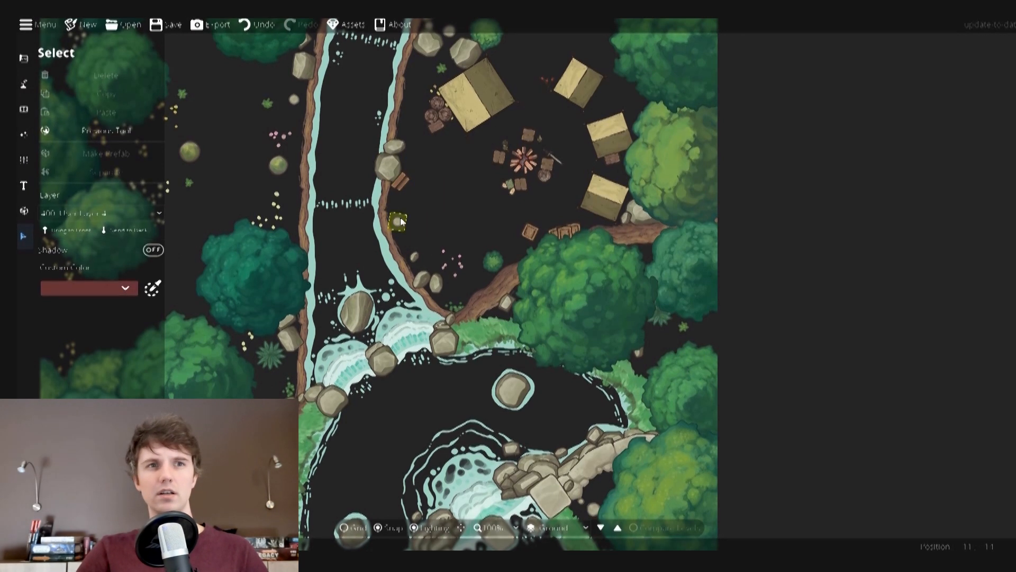
click(375, 228)
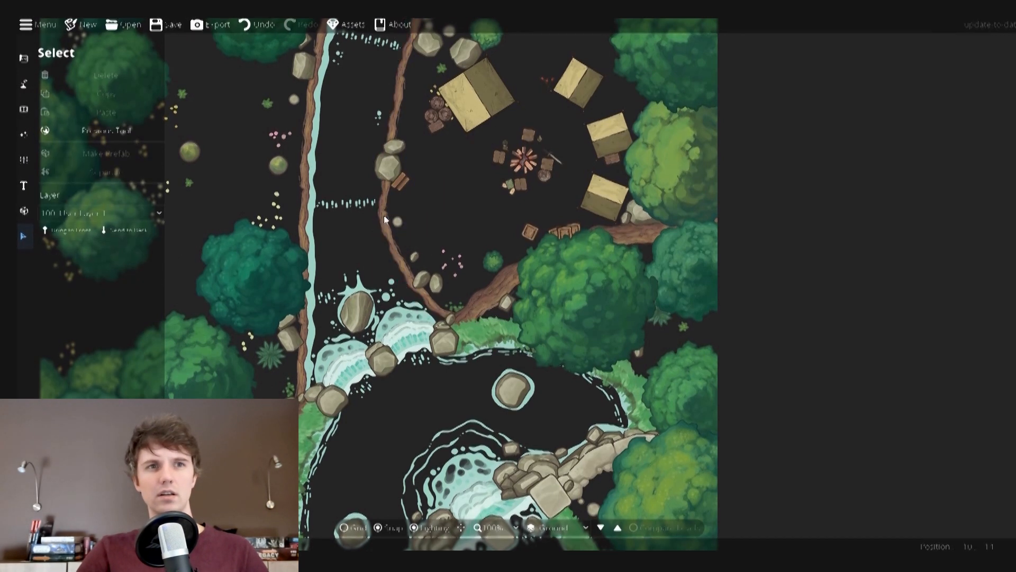
- Delete the west water-edge path, both brown riverbanks, and the ripples and splashes around the large rock above the waterfalls
click(313, 204)
drag(247, 192, 386, 346)
key(Delete)
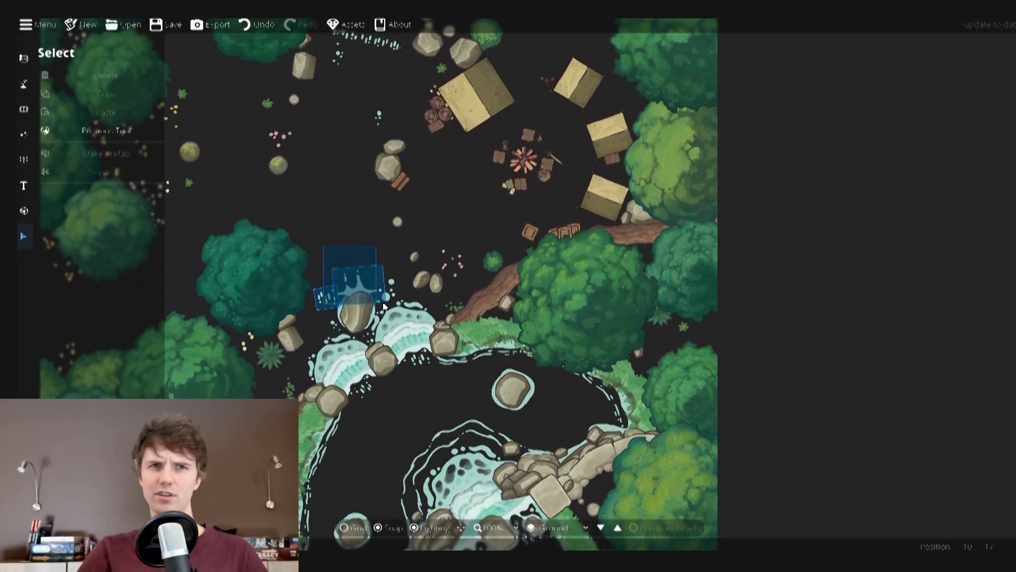
drag(386, 309, 386, 310)
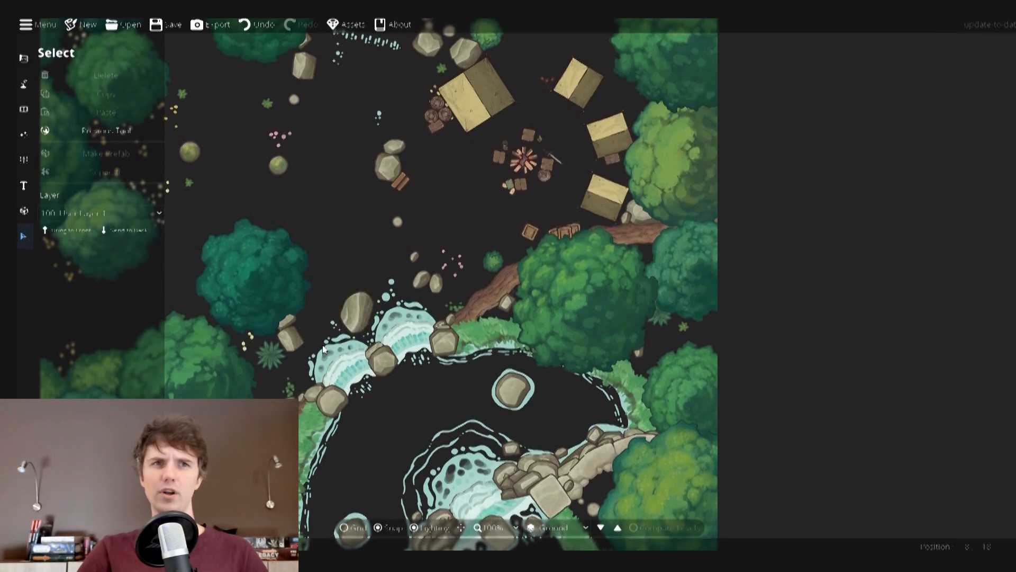
- Delete both waterfalls between the rocks at the pool's north edge, undoing the accidental deletion of the middle rock
drag(344, 365, 344, 365)
key(Delete)
click(405, 339)
key(Delete)
click(385, 361)
key(Delete)
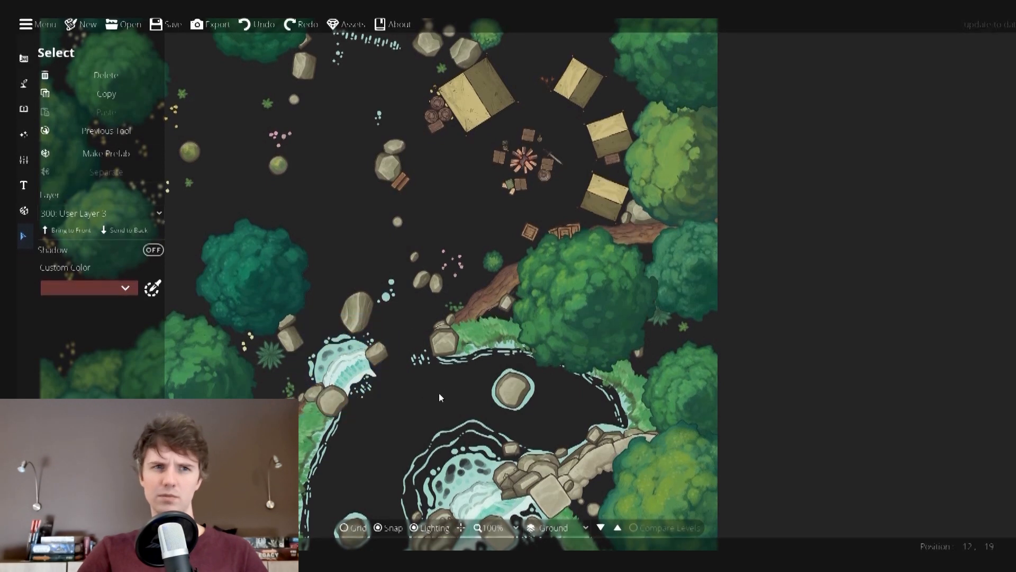
click(439, 392)
key(ctrl+z)
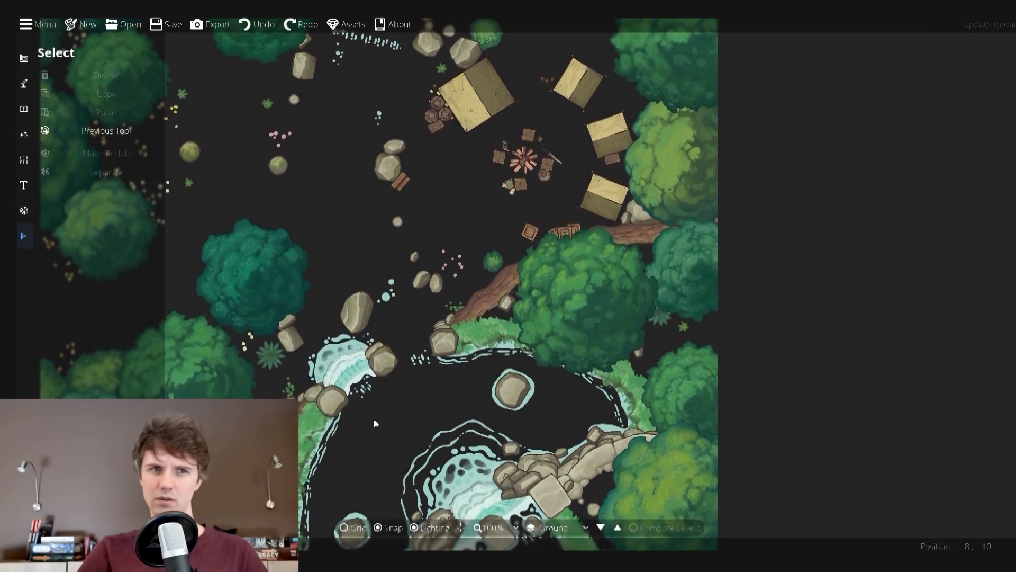
click(348, 370)
key(Delete)
- Delete the large waterfall at the stone ledge and the curved ripple paths around it in the pool
drag(347, 370, 392, 409)
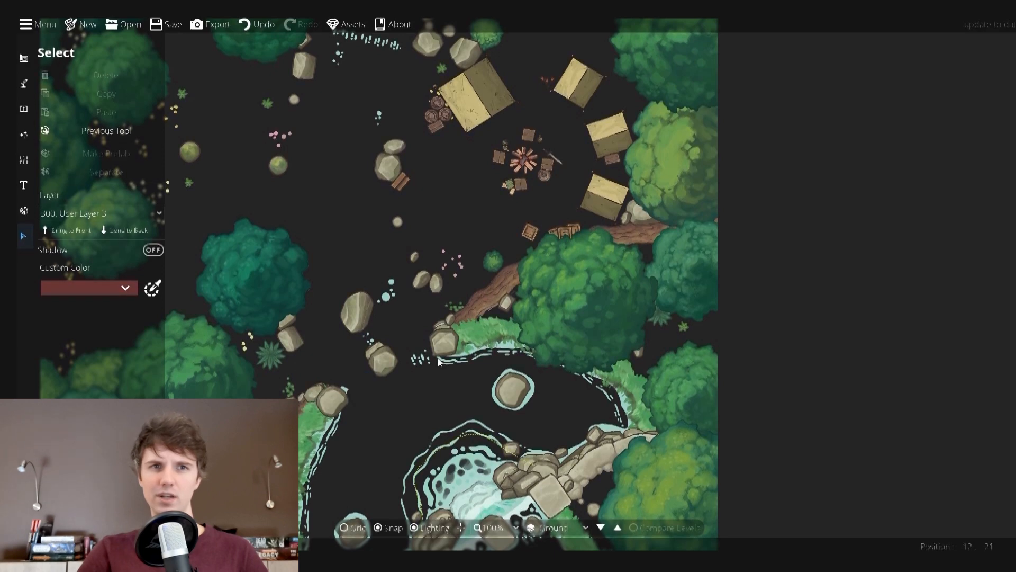
scroll(438, 357, down, 3)
key(Delete)
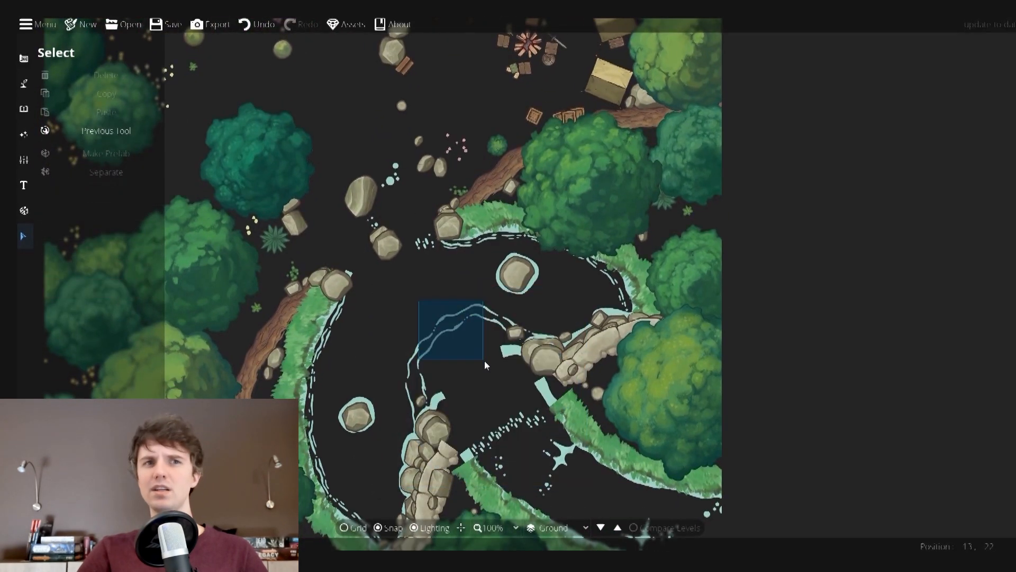
- Delete the leftover water-edge pieces beside the ledge rocks and the ripple paths along the pool's banks
click(439, 396)
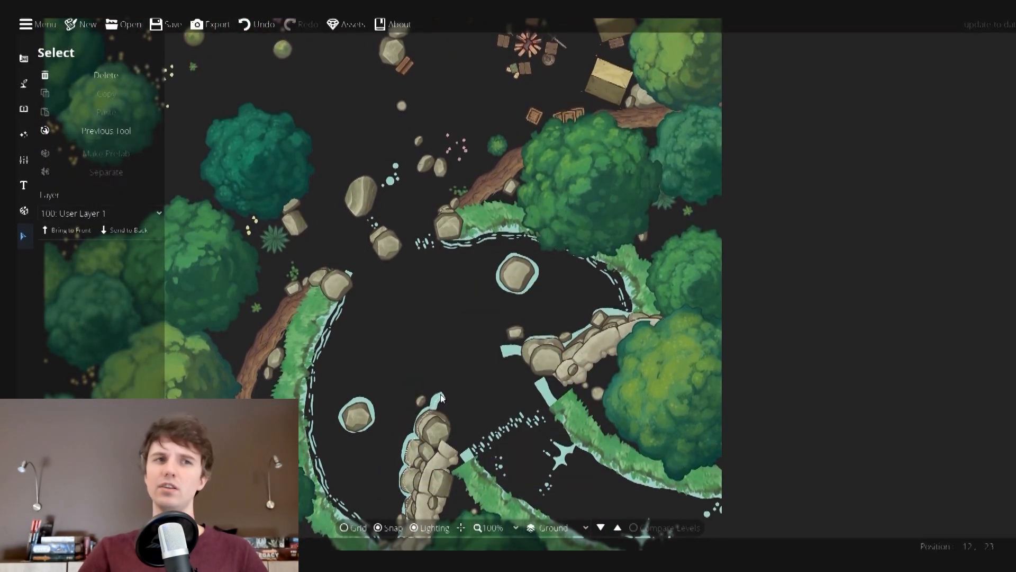
key(Delete)
click(511, 350)
key(Delete)
click(320, 343)
click(370, 325)
key(Delete)
click(494, 238)
key(Delete)
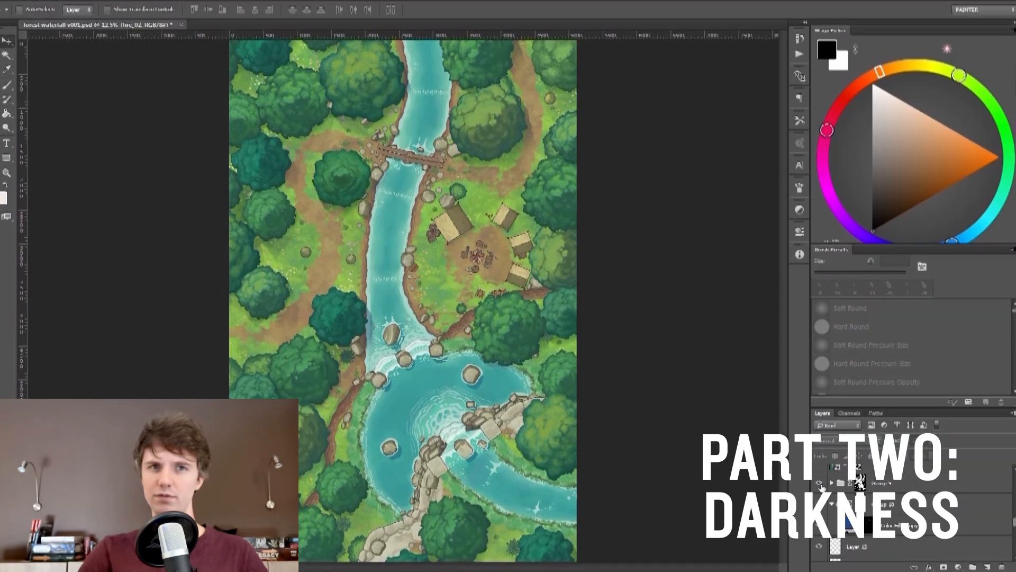
- In Photoshop, hide the masked layer group of the forest waterfall map and find the adjustment layer group
click(819, 483)
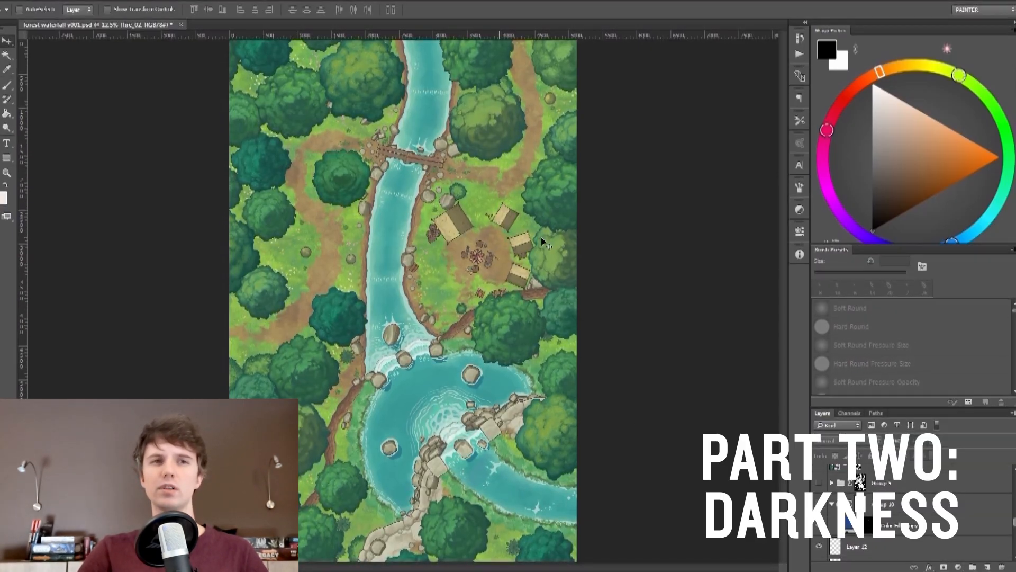
scroll(392, 199, up, 3)
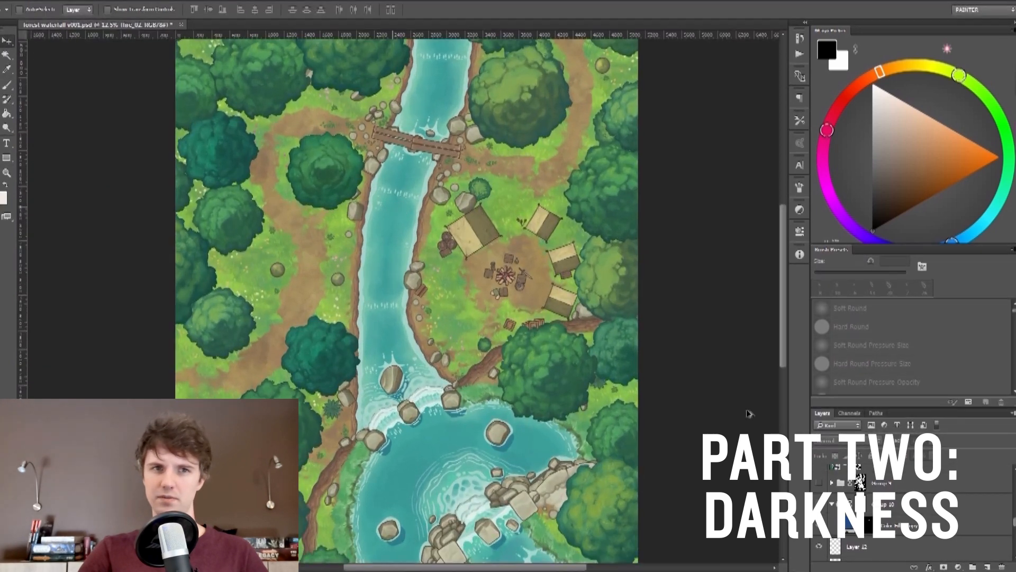
scroll(856, 520, down, 3)
scroll(856, 520, up, 4)
scroll(856, 508, down, 5)
scroll(856, 500, up, 4)
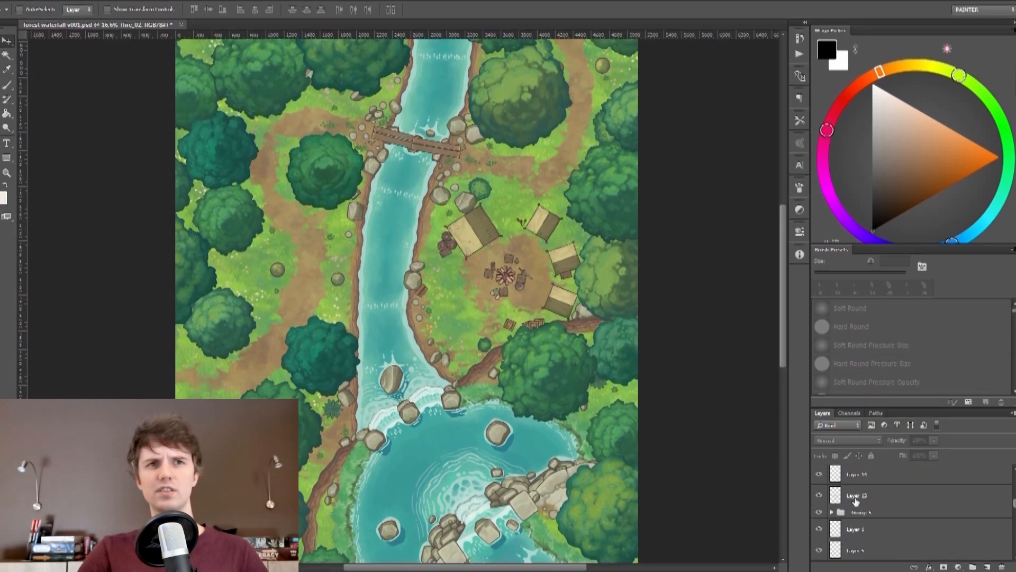
- Expand the adjustment layer group and hide its Levels 1 and Color Balance 1 layers
click(832, 512)
scroll(943, 511, down, 3)
scroll(919, 506, up, 1)
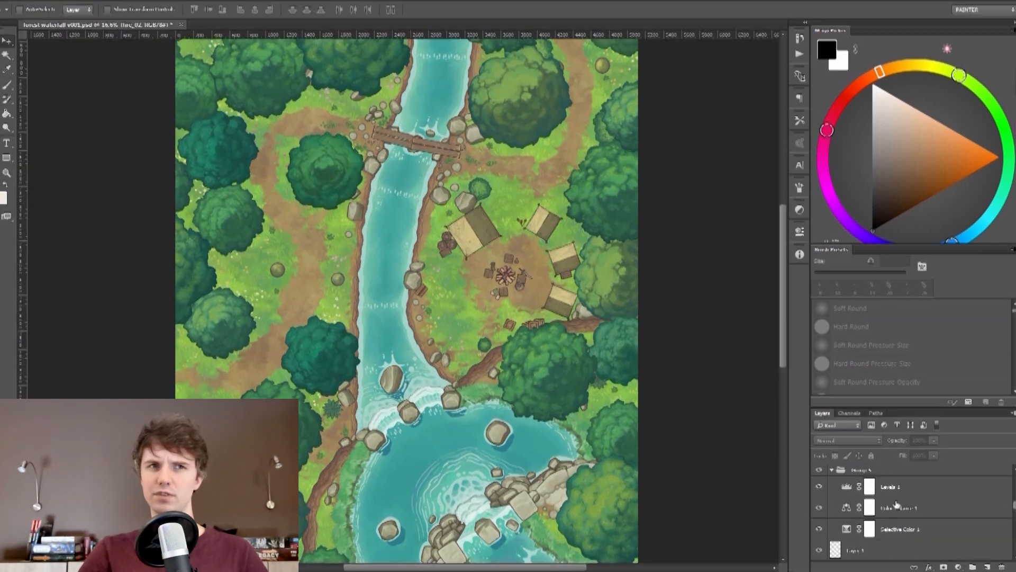
click(893, 491)
drag(819, 486, 821, 530)
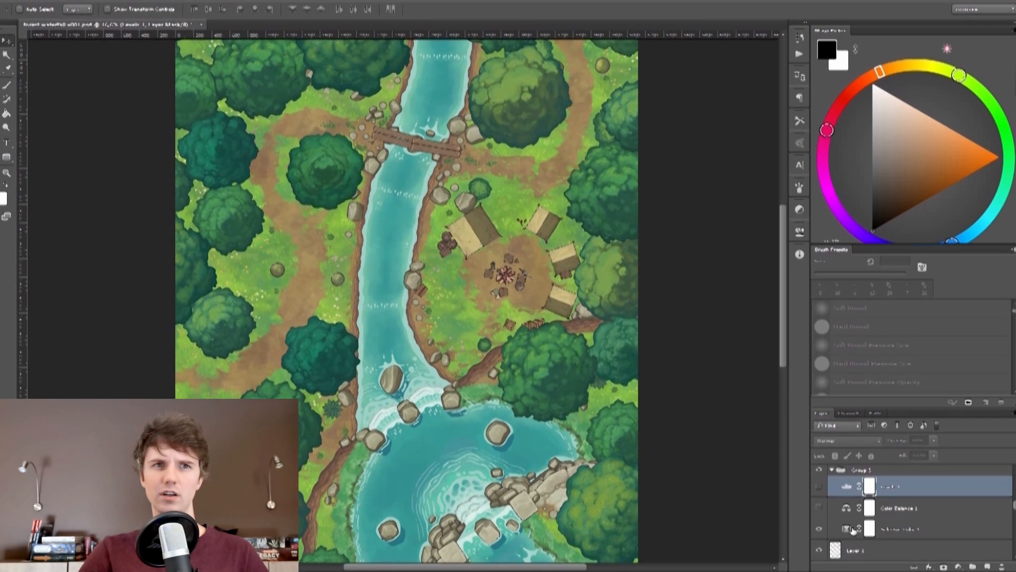
- Open the Selective Color 1 adjustment's properties and show its settings for Blacks
double_click(847, 529)
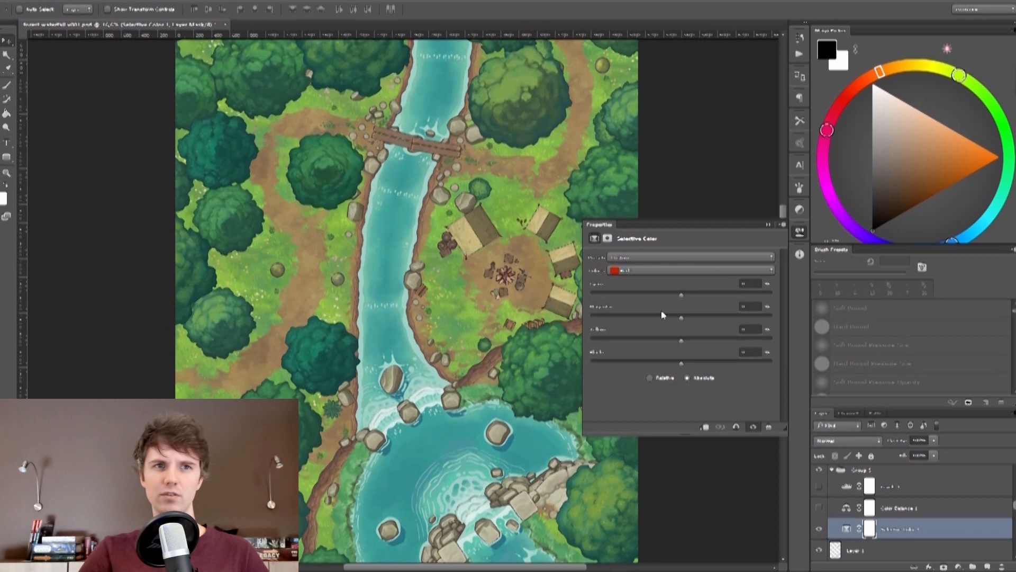
click(684, 270)
click(666, 350)
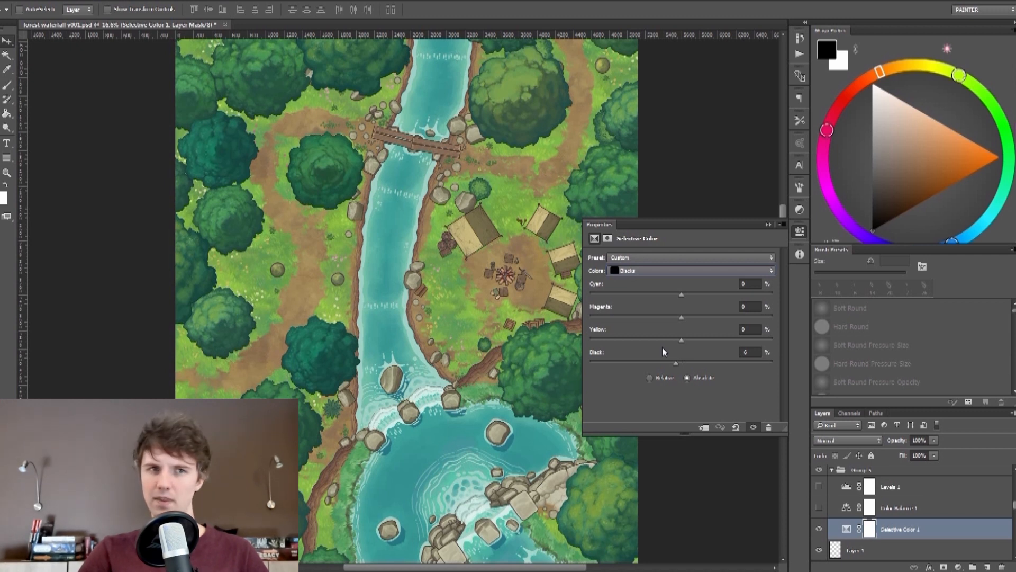
- Leave the Selective Color settings, show the Color Balance 1 layer again and review its adjustment settings
click(768, 225)
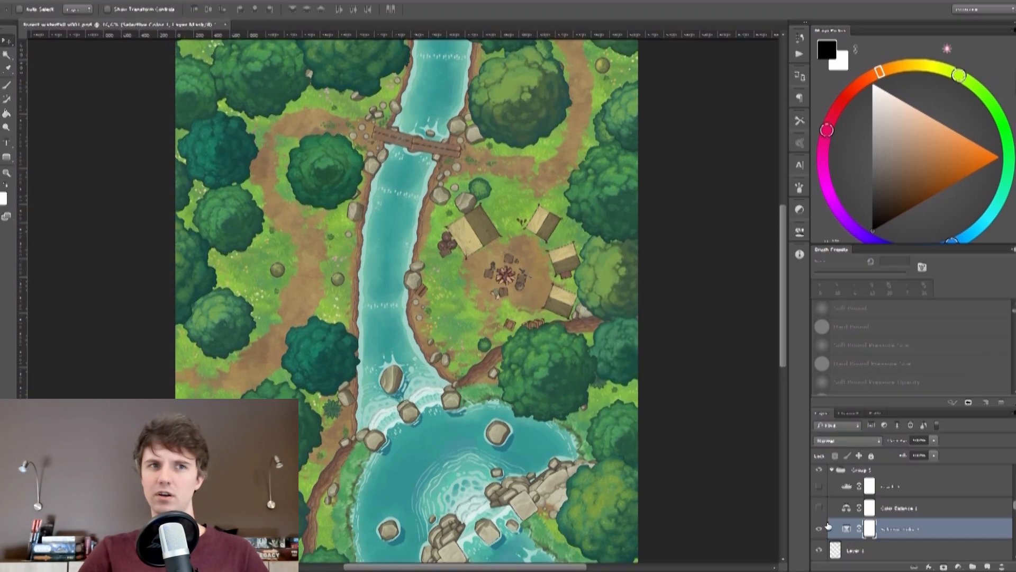
click(819, 508)
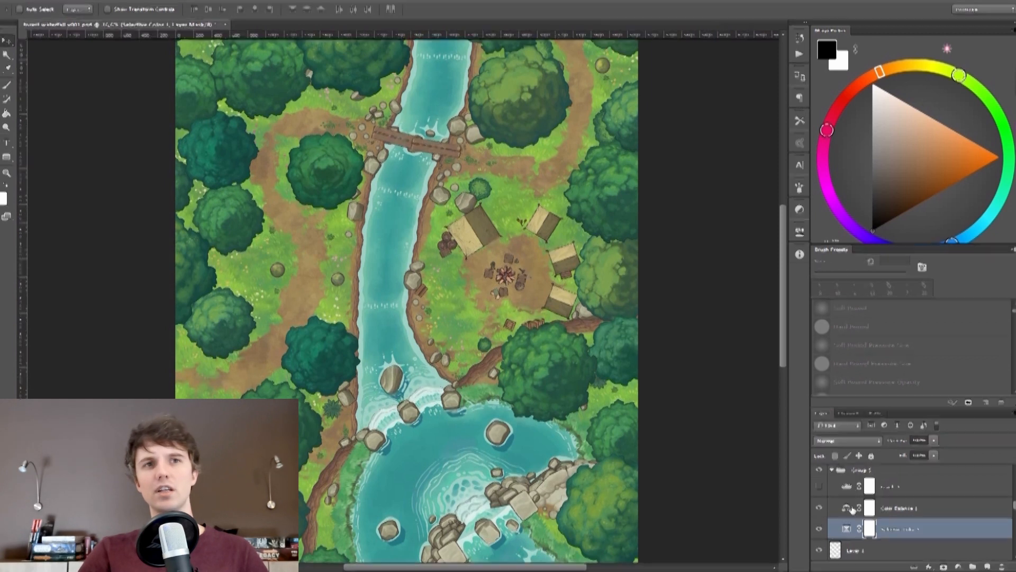
double_click(847, 507)
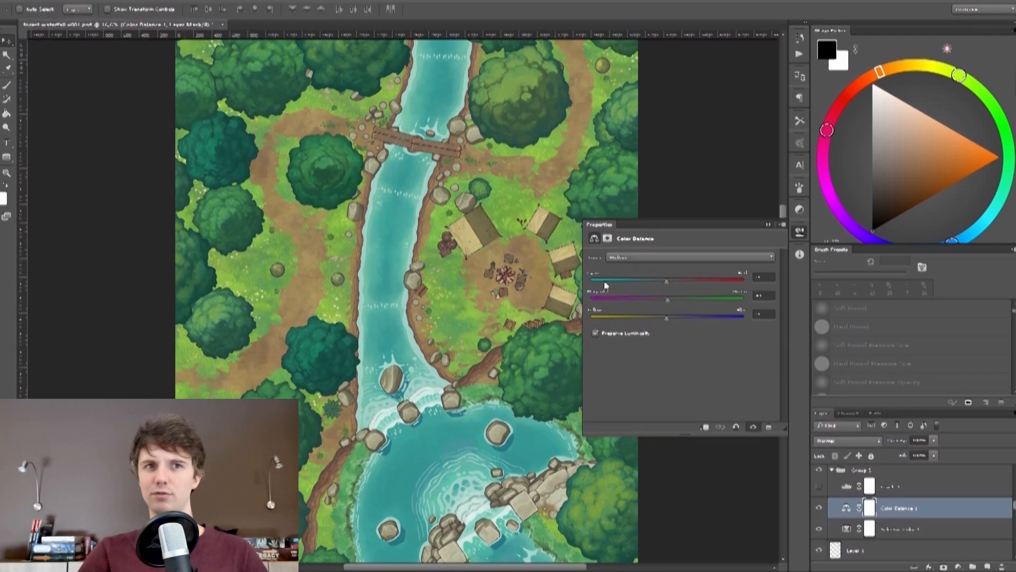
click(769, 225)
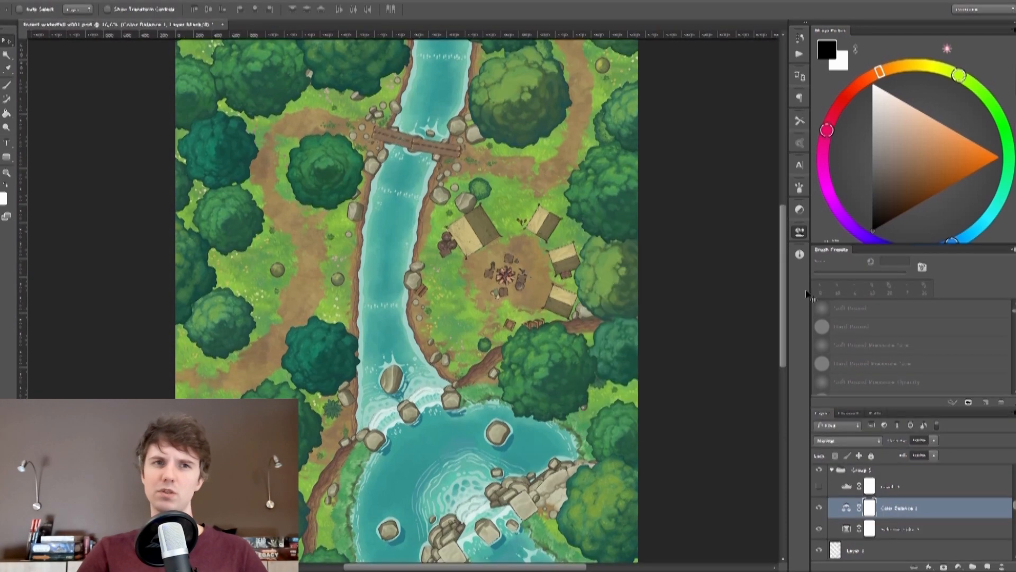
- Show the Levels 1 adjustment layer again and review its histogram and input levels
click(819, 487)
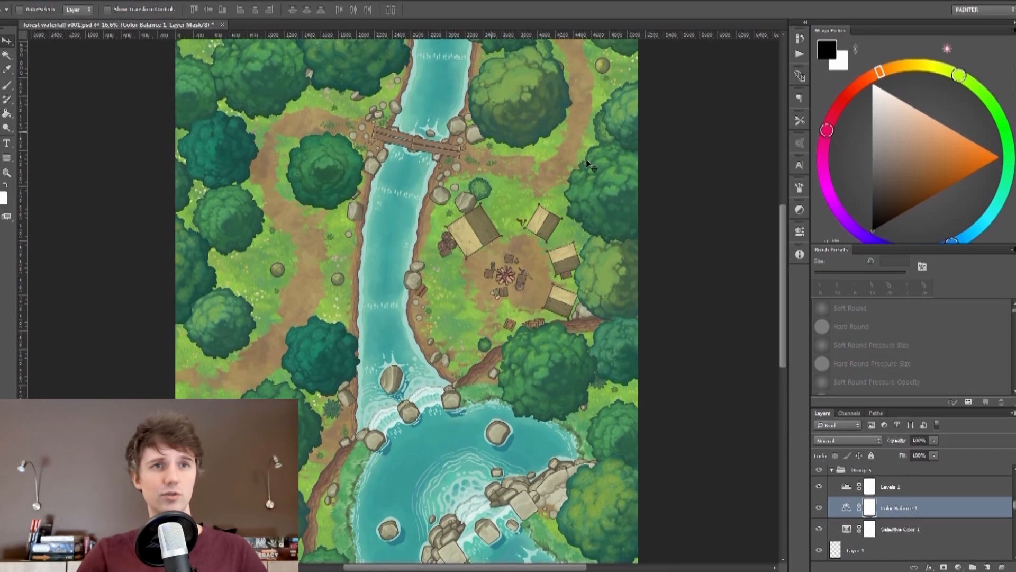
double_click(849, 488)
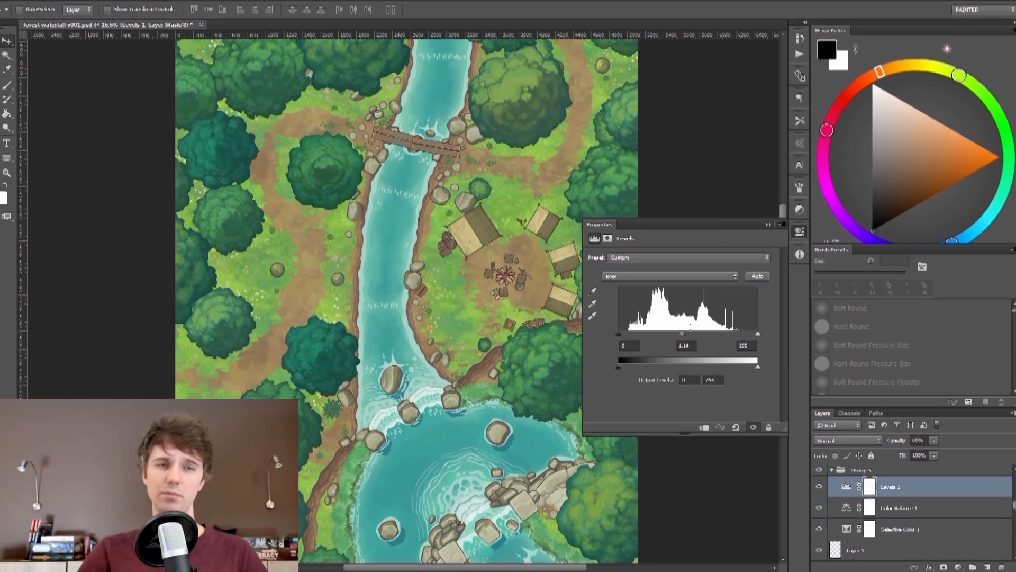
click(768, 224)
- Select the waterfall shadow2 layer, and hide and restore the waterfall base map layers to inspect the object cutout above them
scroll(836, 519, down, 5)
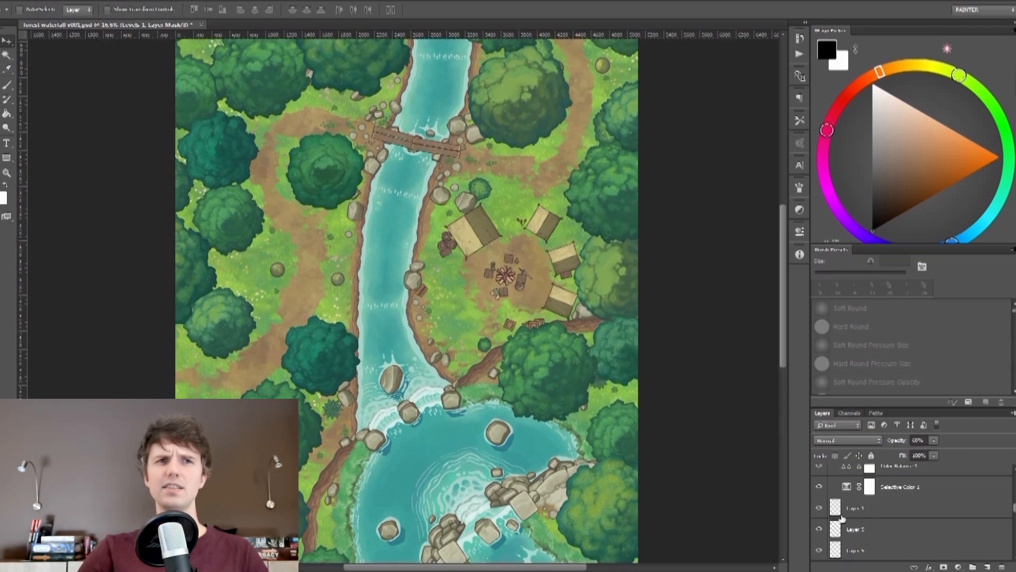
scroll(838, 532, down, 1)
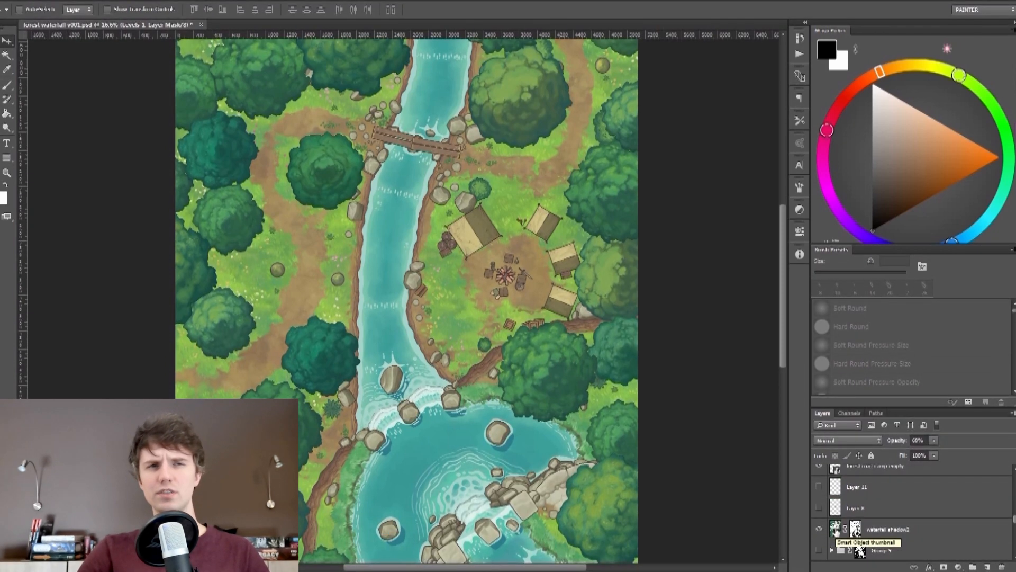
click(837, 532)
scroll(900, 531, down, 10)
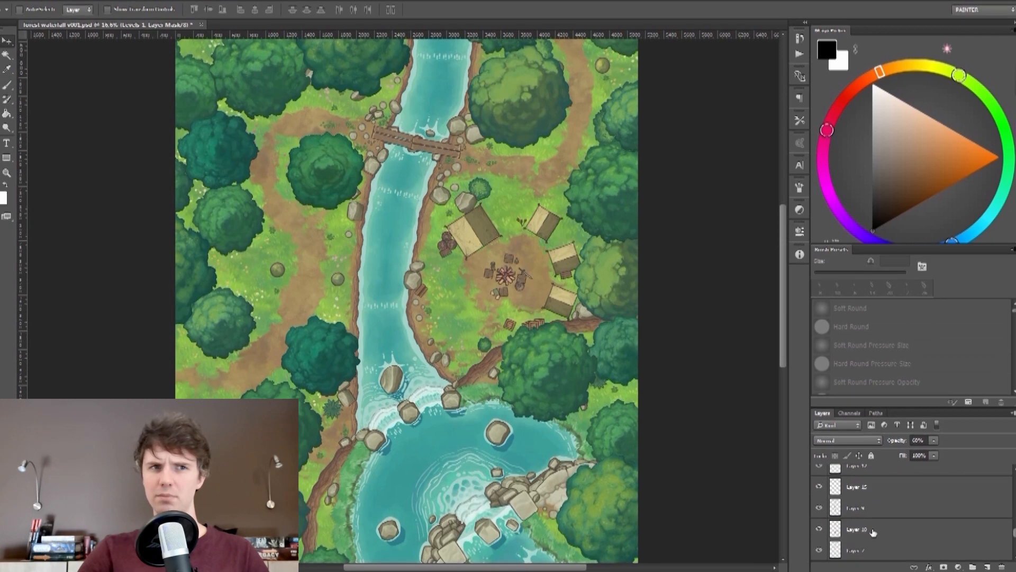
click(820, 530)
click(819, 508)
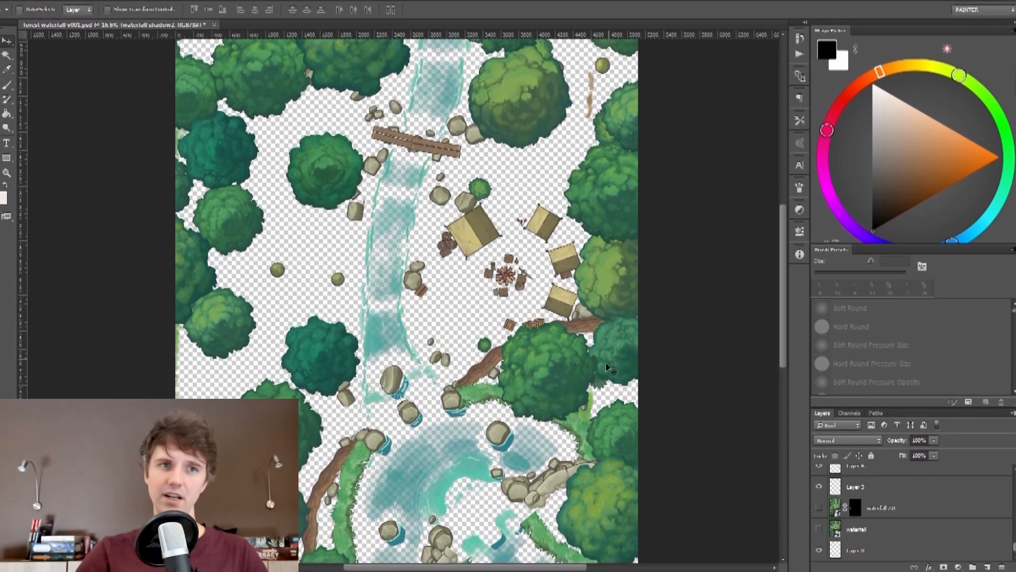
drag(822, 512, 821, 535)
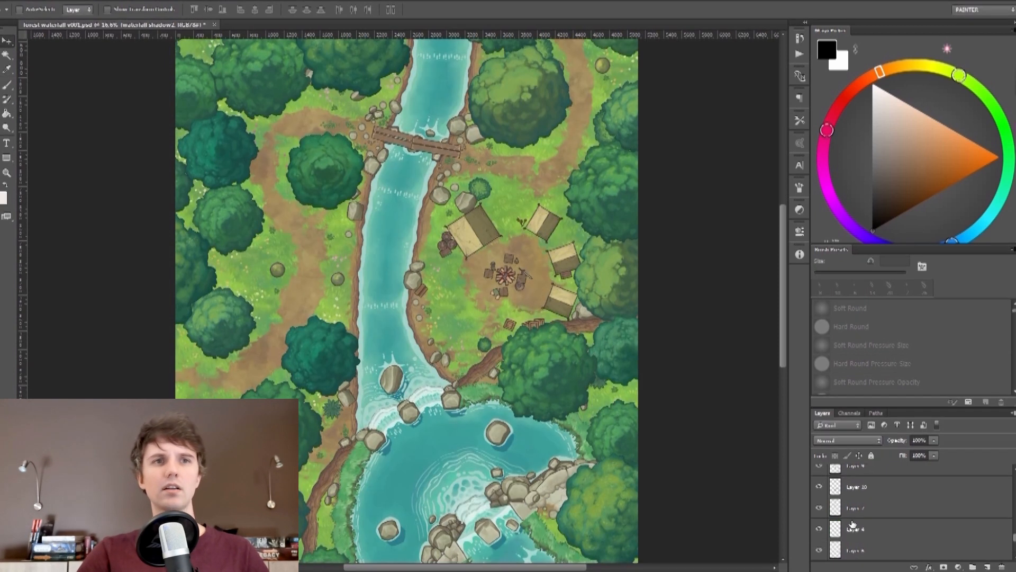
- Toggle Group 9 and Group 10 on and off, and load the outline of waterfall shadow2 as a selection
scroll(854, 523, down, 1)
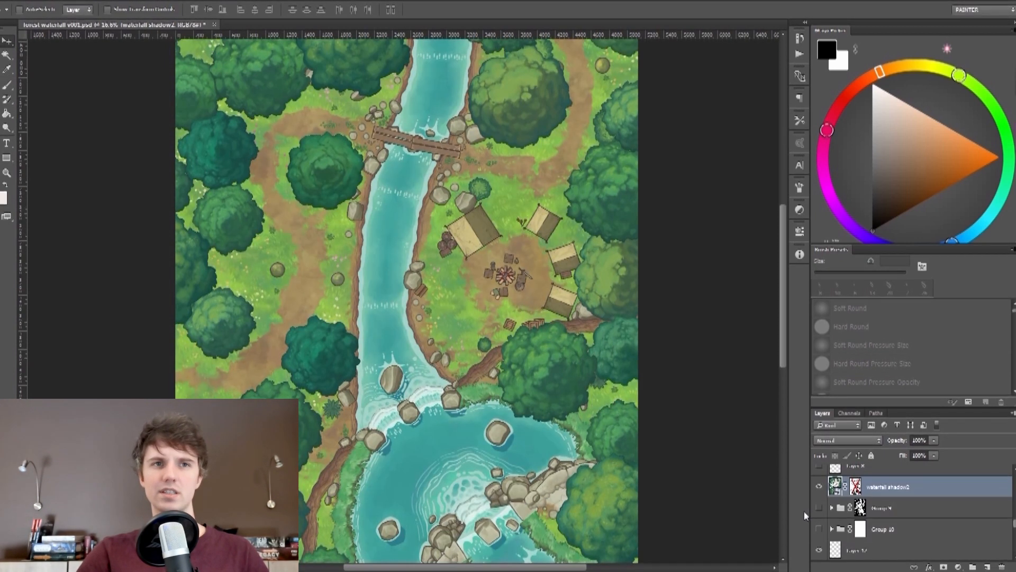
click(818, 507)
click(821, 527)
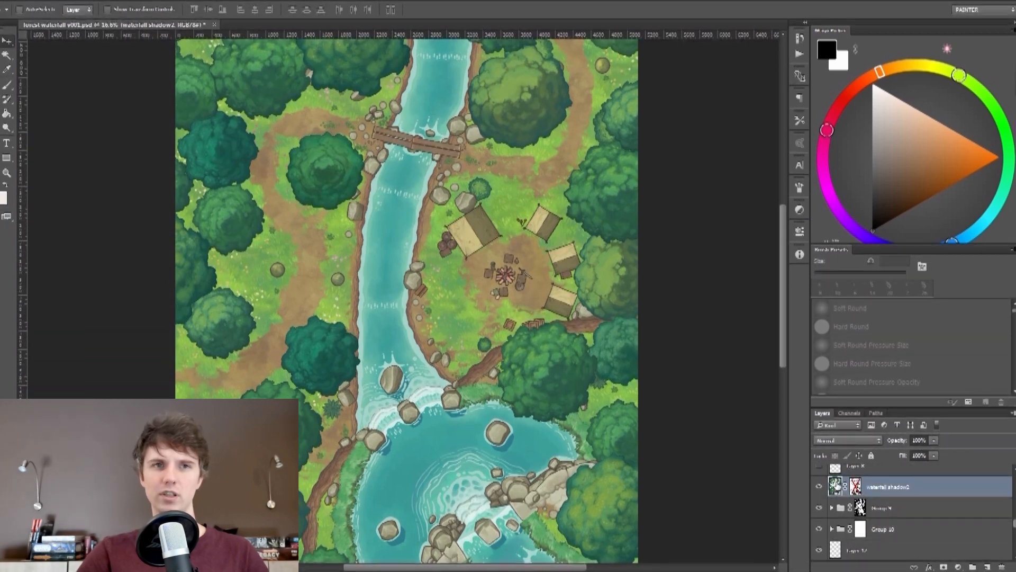
ctrl+click(836, 486)
click(819, 508)
click(819, 529)
scroll(879, 513, down, 6)
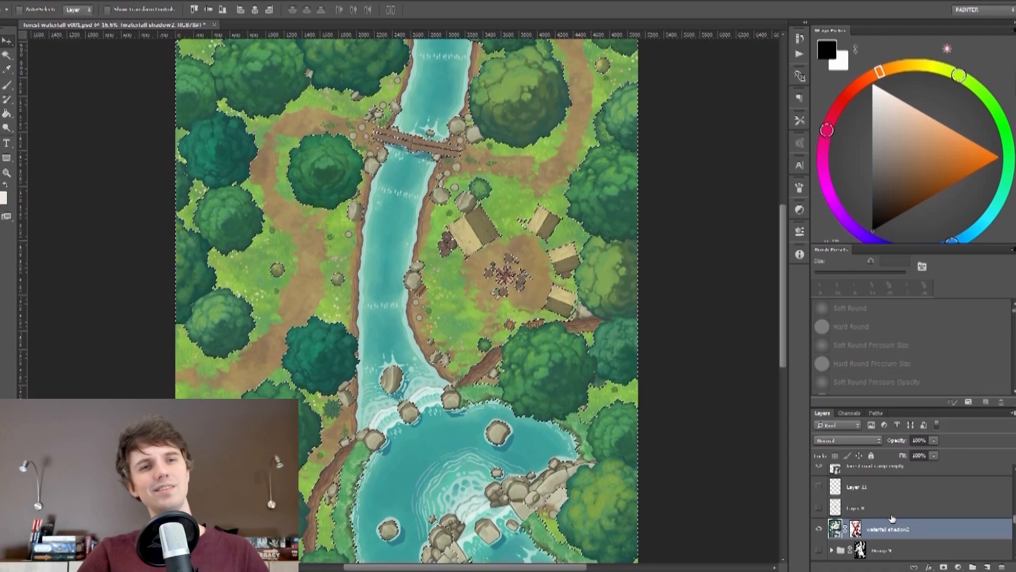
- Show the GRID group over the map, clear the active selection and collapse the group
scroll(892, 518, up, 5)
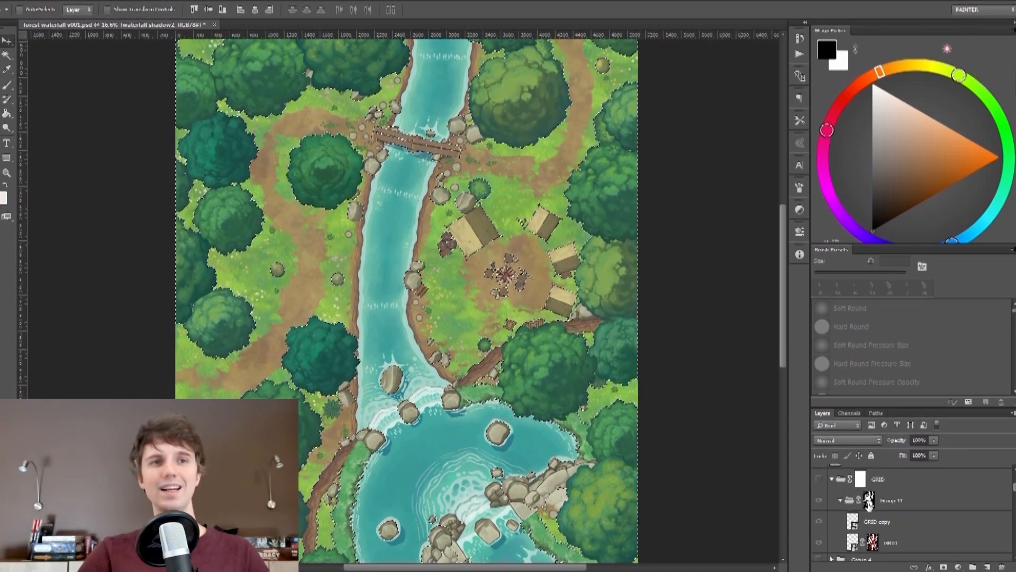
click(877, 487)
click(819, 479)
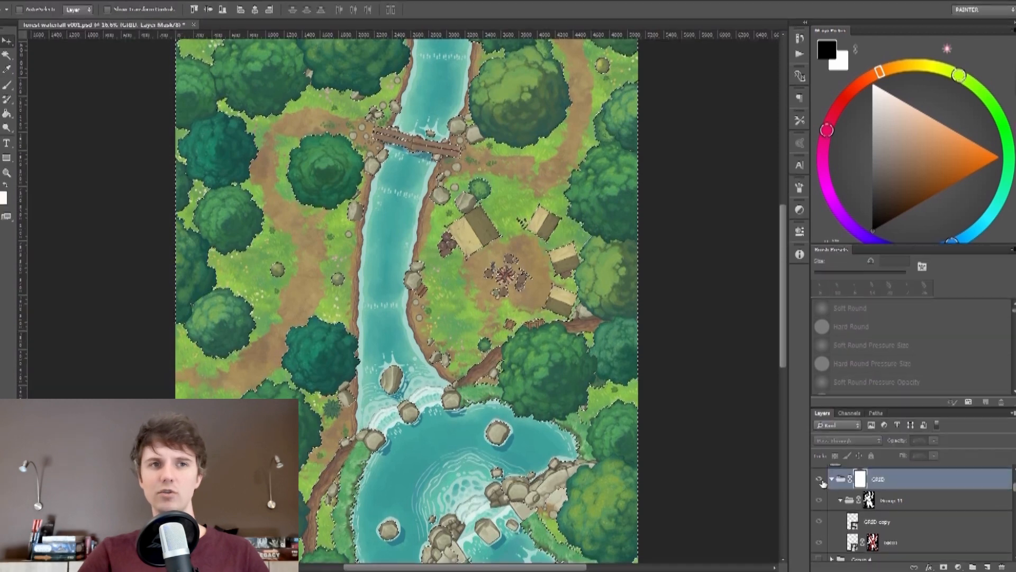
click(821, 480)
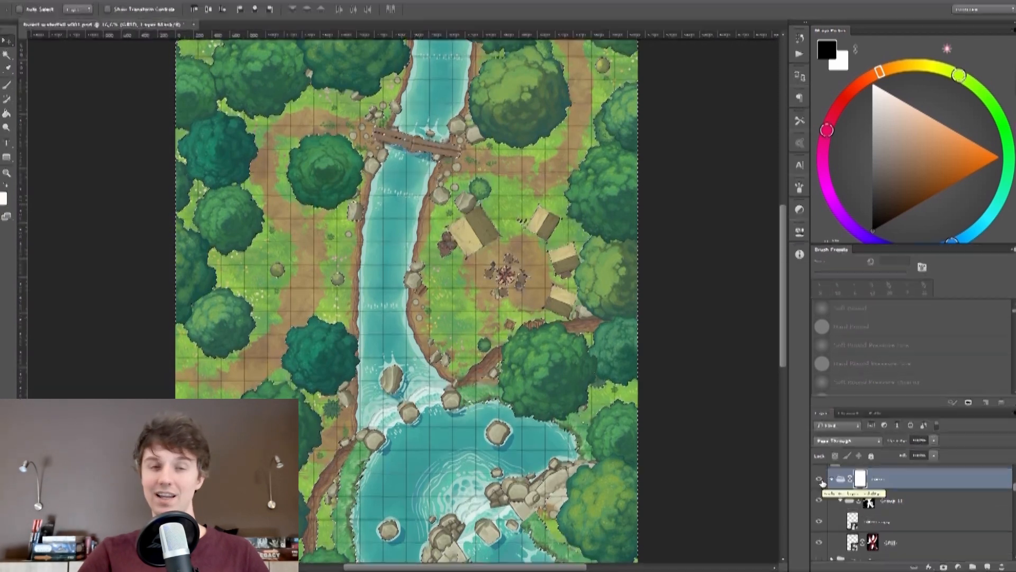
key(ctrl+d)
click(831, 479)
scroll(839, 511, down, 10)
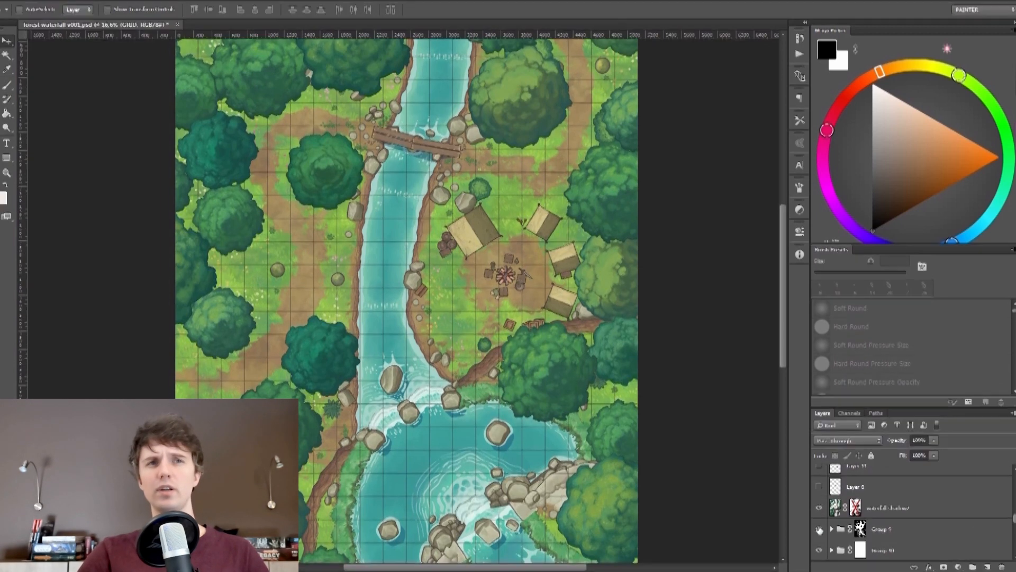
- Show the shadows in Group 9 and load the group's mask as a selection to examine it around the campsite
click(819, 529)
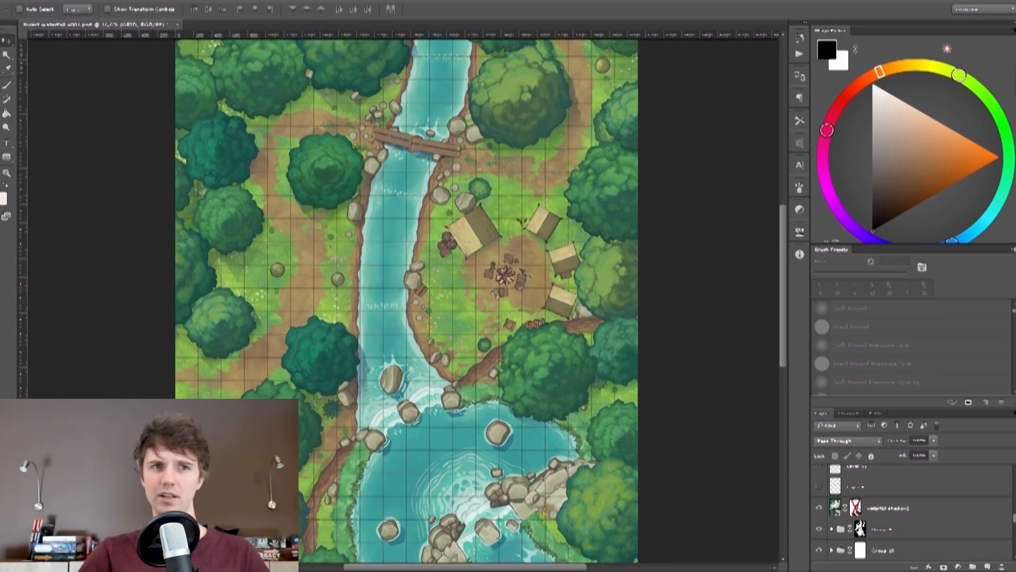
ctrl+click(865, 534)
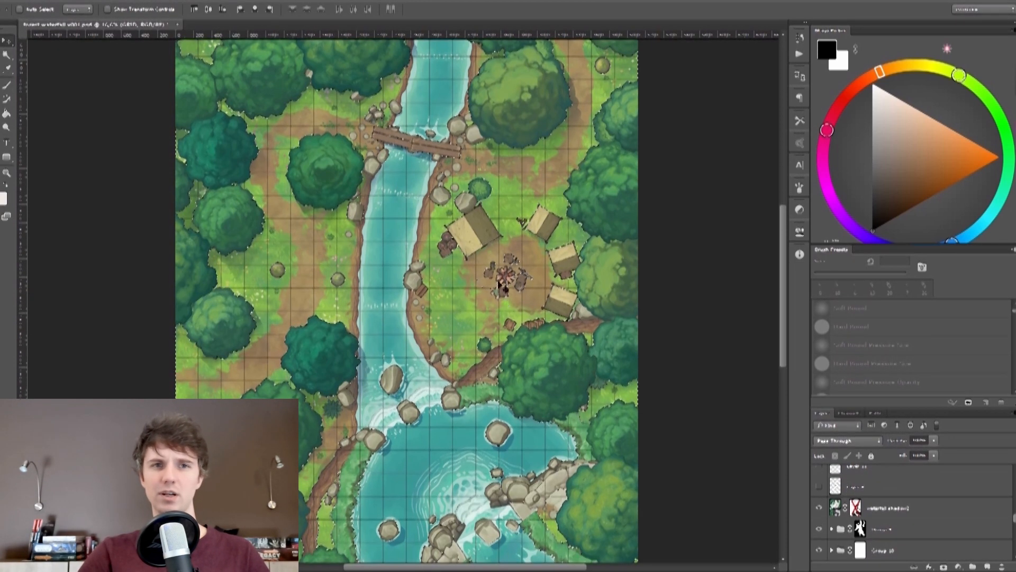
scroll(500, 283, up, 4)
scroll(500, 283, up, 3)
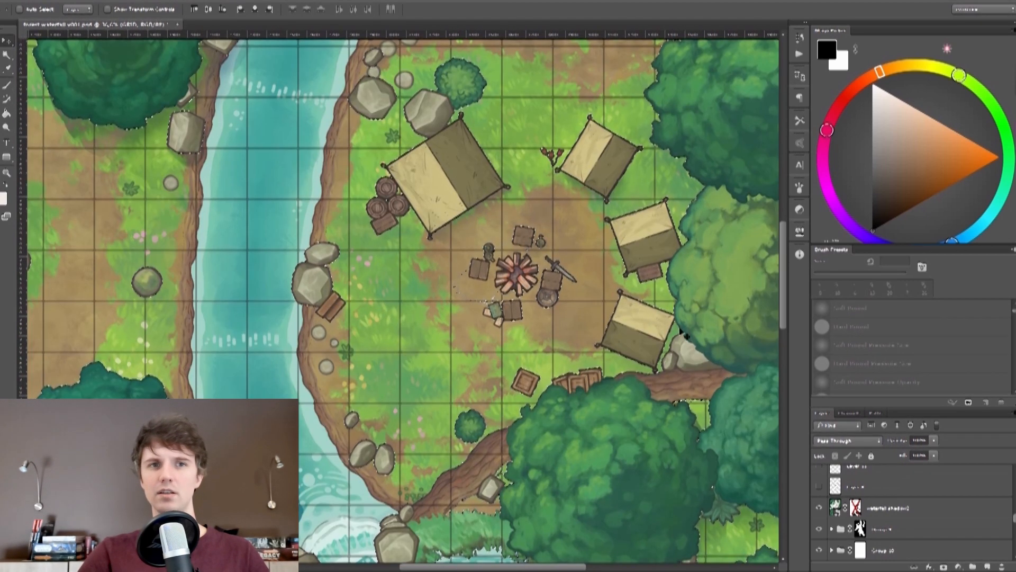
- Expand Group 9 and inspect the fill color and opacity of its Color Fill 1 copy 9 layer
scroll(494, 310, down, 1)
click(860, 529)
click(831, 529)
scroll(863, 533, down, 1)
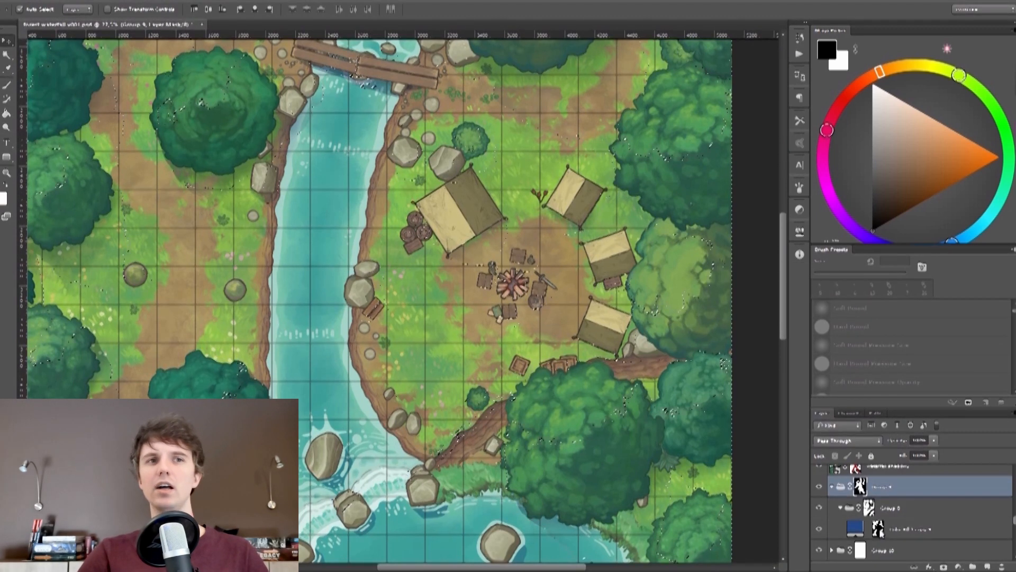
double_click(855, 529)
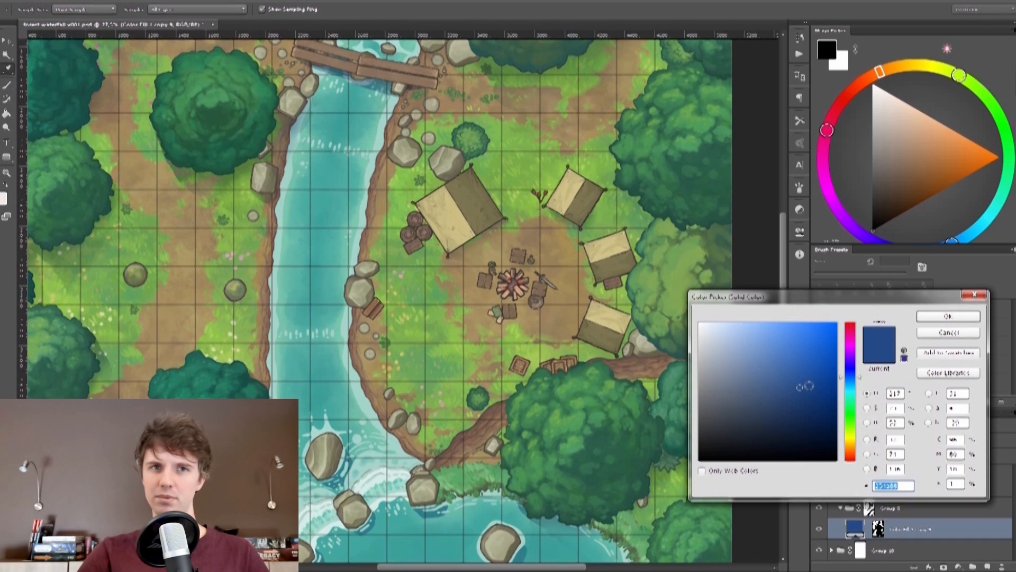
click(943, 317)
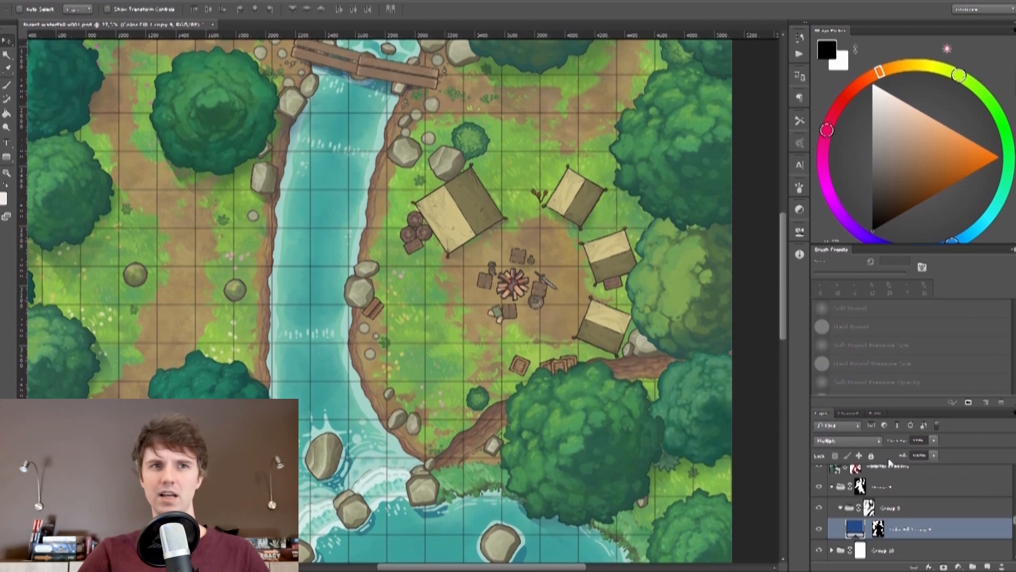
click(935, 442)
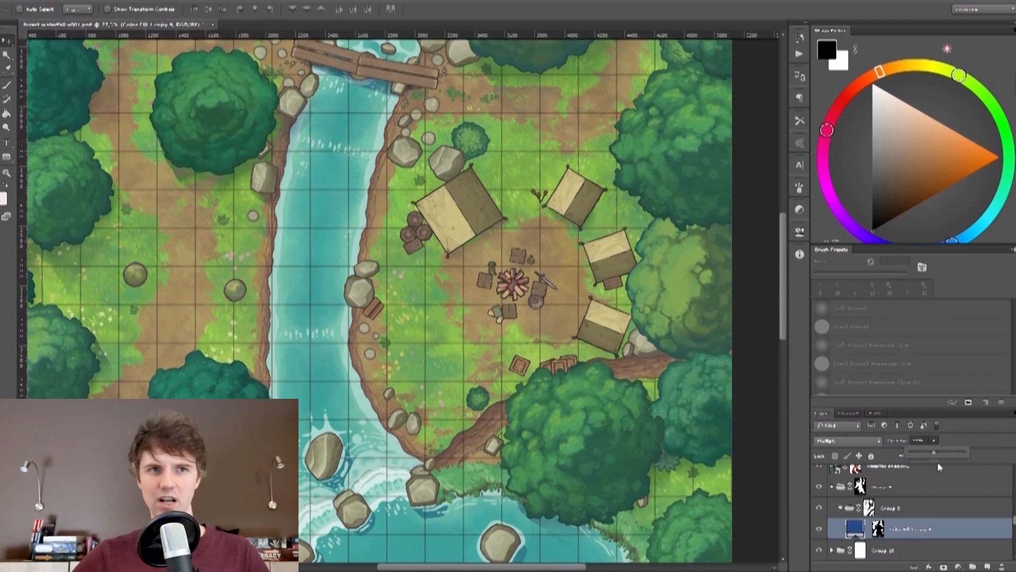
click(964, 490)
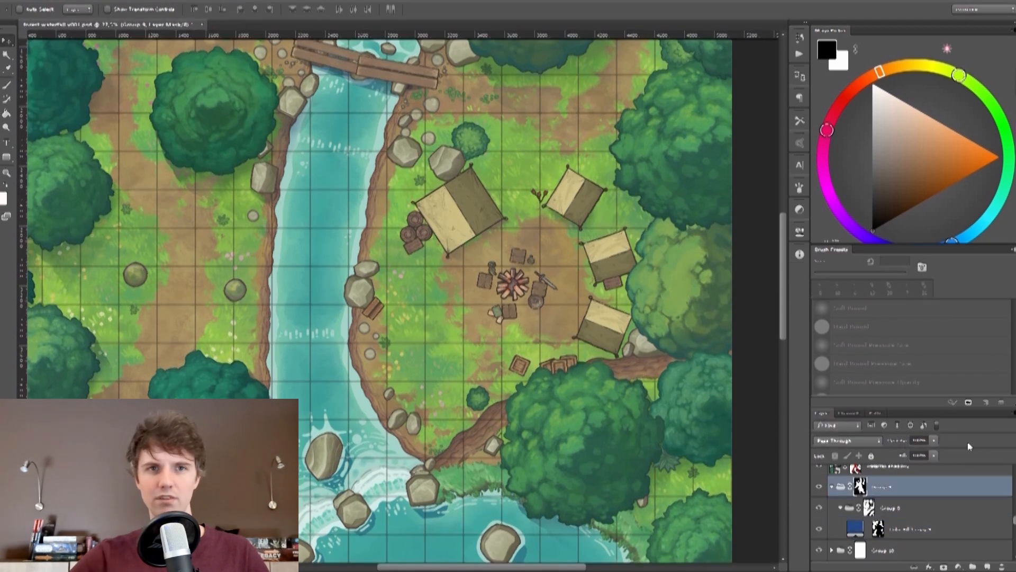
click(832, 487)
click(832, 486)
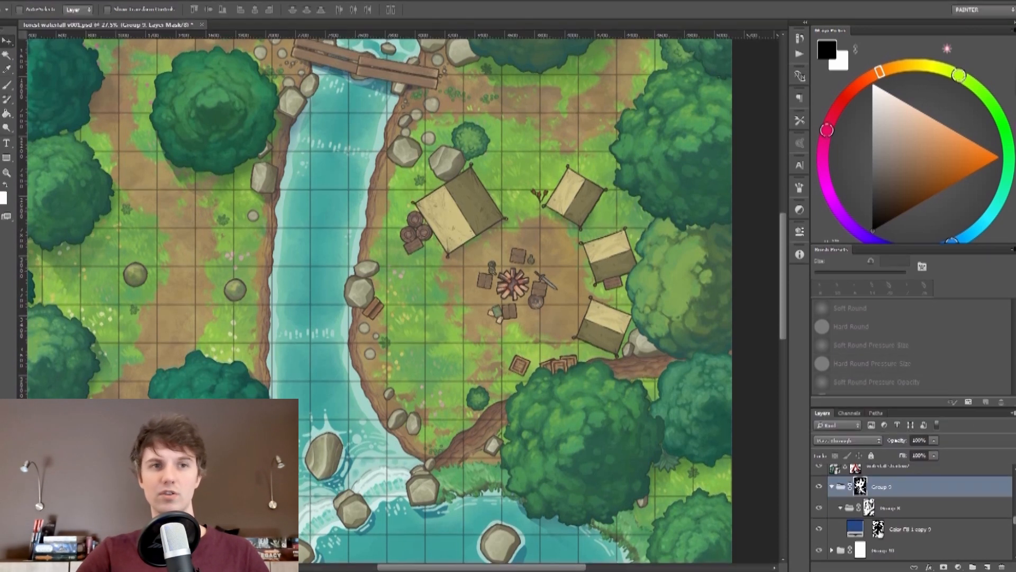
- Load the Color Fill 1 copy 9 mask as a selection, examine the shadow outlines across the map, and deselect
click(878, 530)
ctrl+click(879, 532)
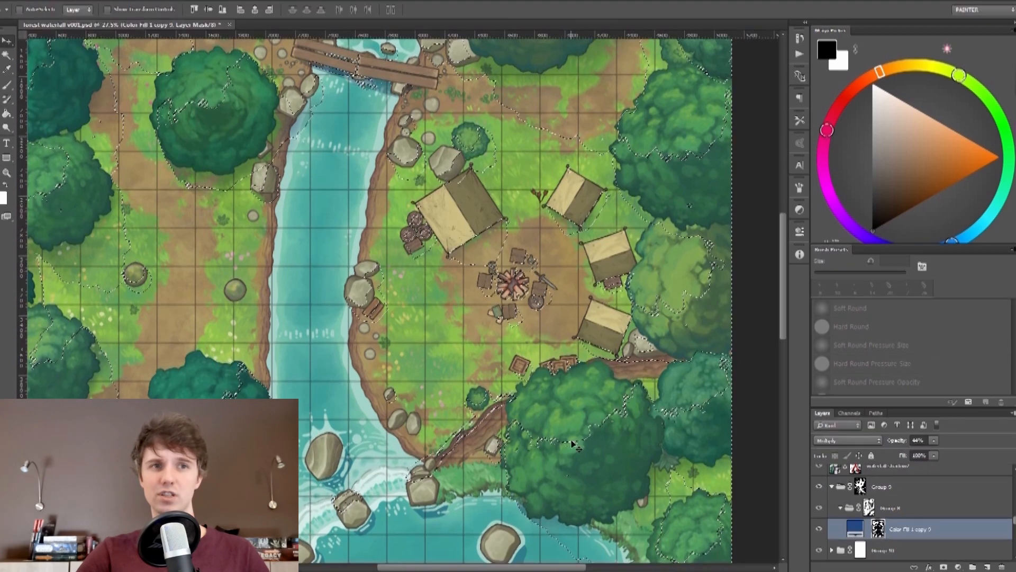
drag(611, 400, 584, 228)
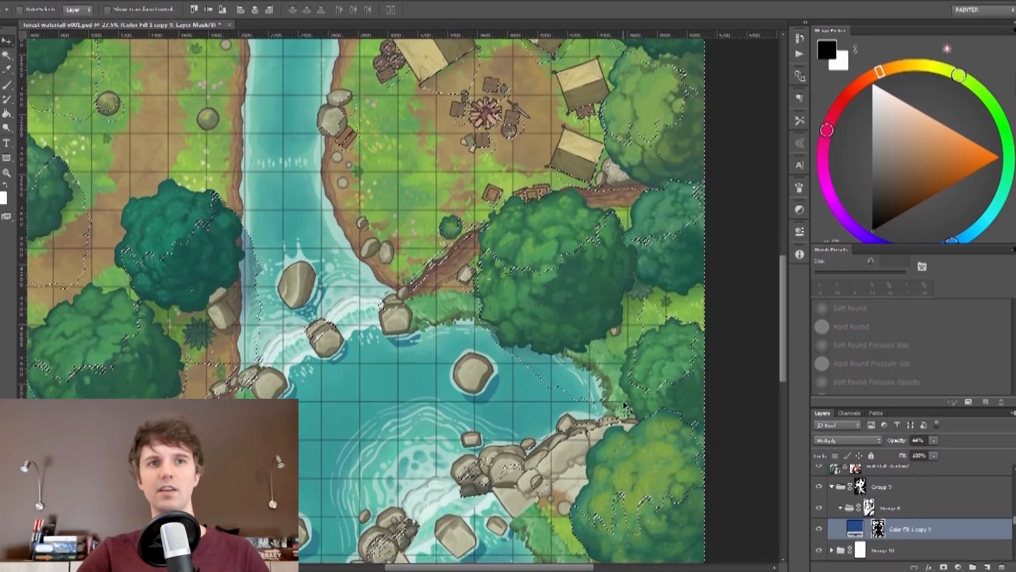
drag(492, 417, 568, 540)
drag(432, 203, 458, 314)
key(ctrl+d)
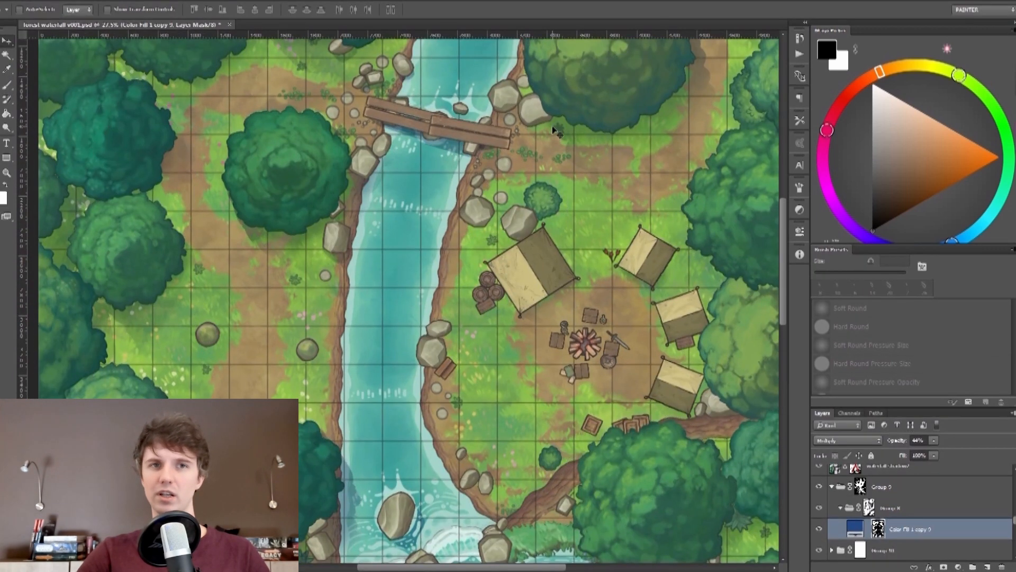
- Collapse Group 9, and expand and show the shadow layer group directly below the NIGHT group
drag(556, 132, 559, 193)
click(832, 486)
scroll(842, 521, up, 10)
scroll(843, 521, down, 2)
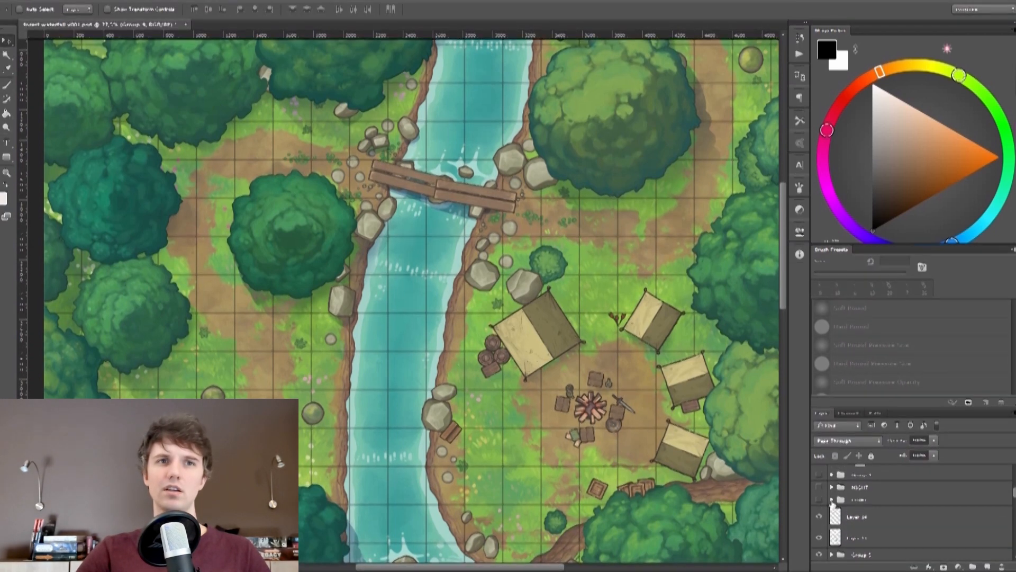
click(832, 500)
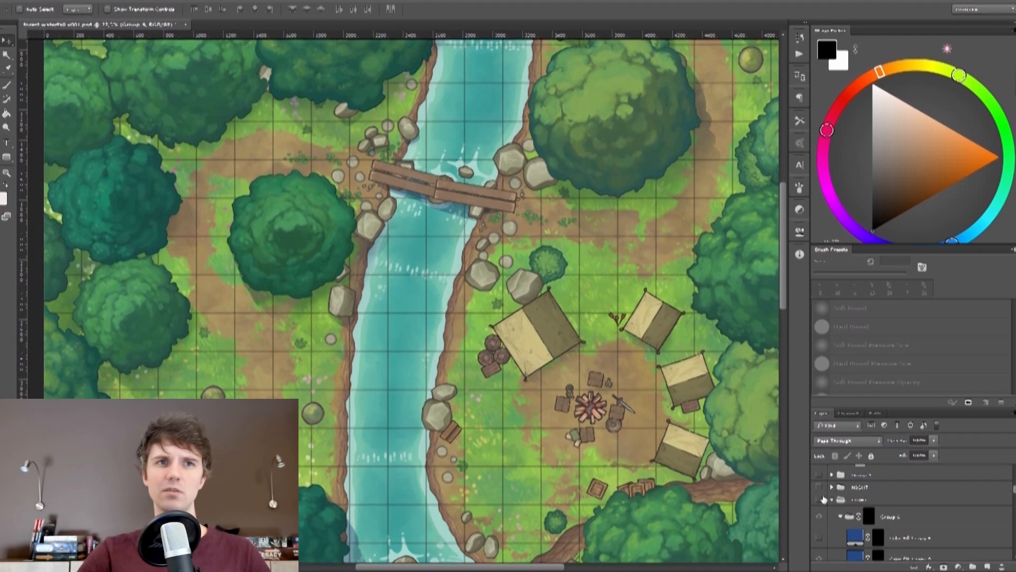
click(818, 500)
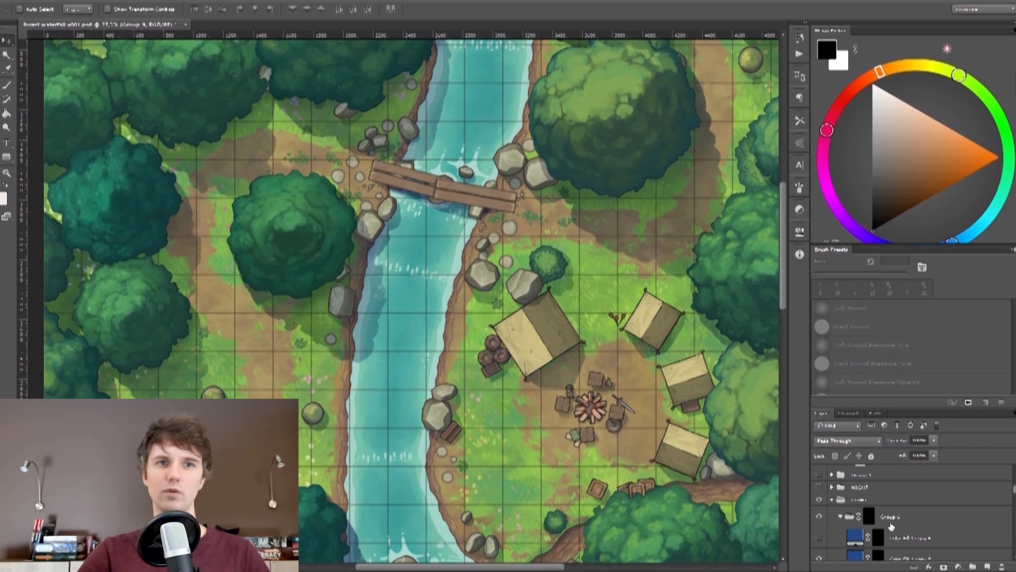
- Load the painted mask of the visible blue color fill layer below Color Fill 1 copy 4 as a selection
scroll(889, 508, down, 2)
click(863, 518)
scroll(860, 522, down, 1)
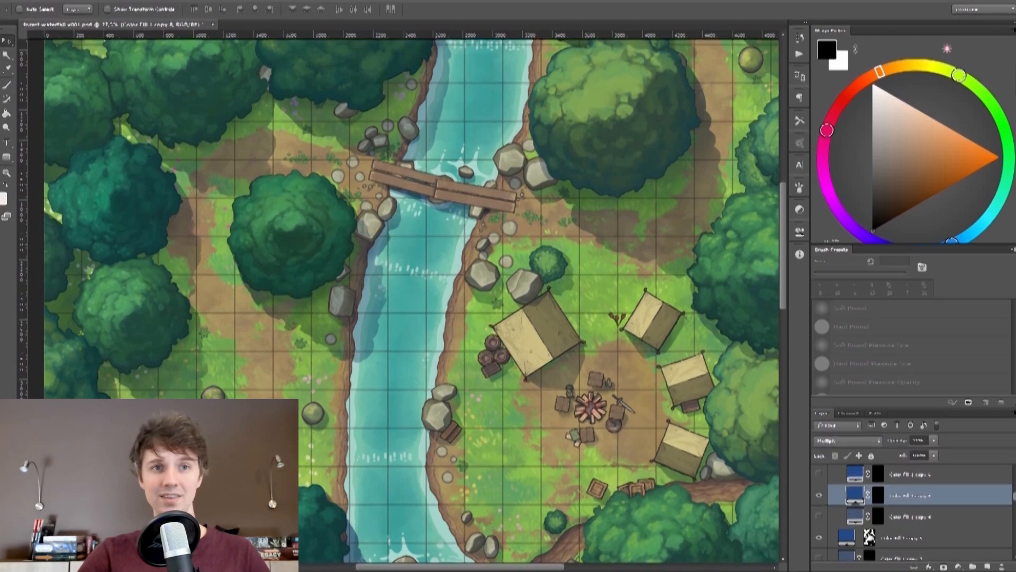
ctrl+click(870, 537)
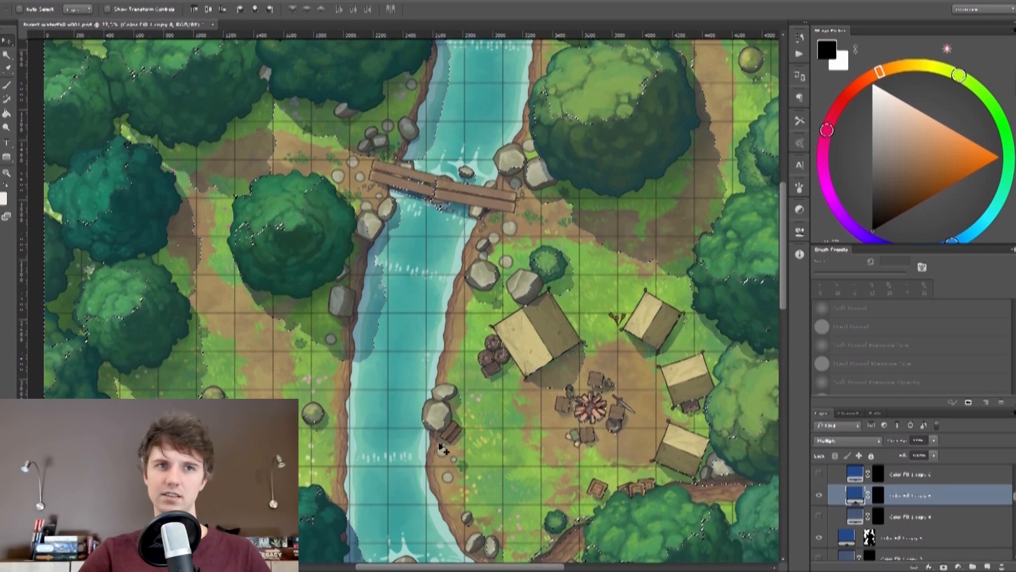
- Deselect the shadow outlines and collapse the LIGHT shadow group
key(ctrl+d)
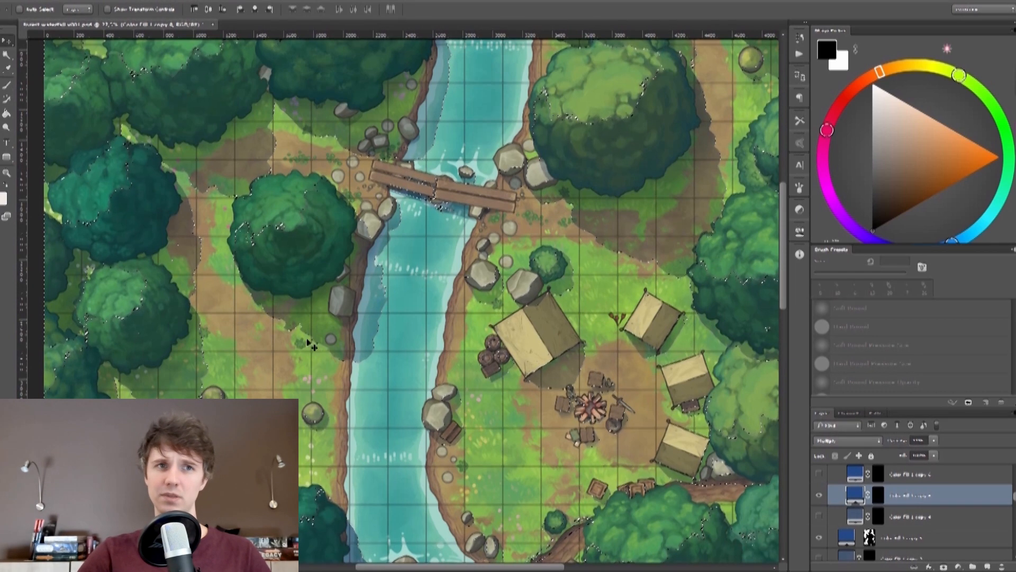
scroll(410, 369, up, 5)
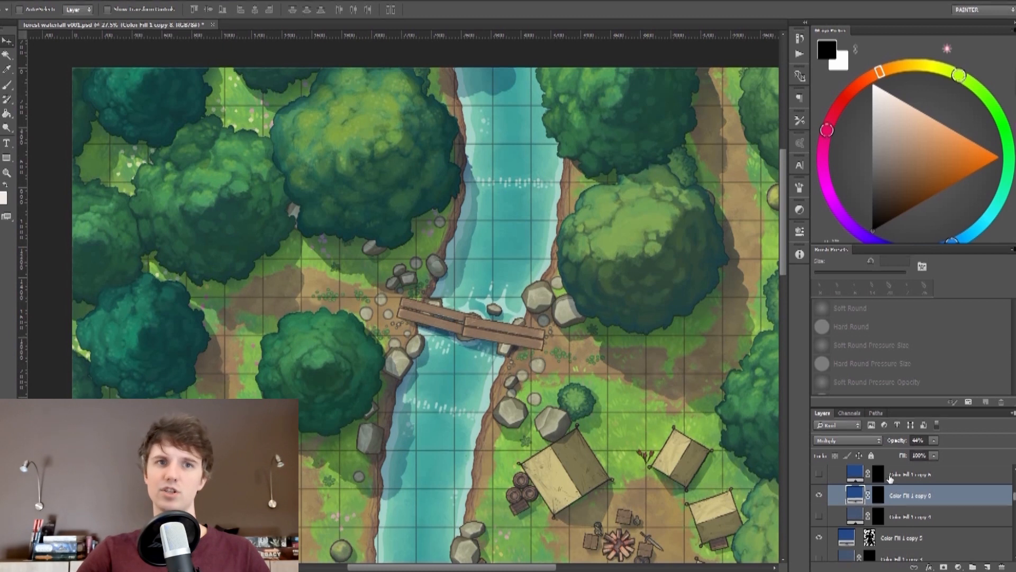
scroll(868, 492, up, 3)
click(833, 500)
- Show the DARK group and the fire_02 copy layer to give the map night lighting with a lit campfire
scroll(868, 517, up, 3)
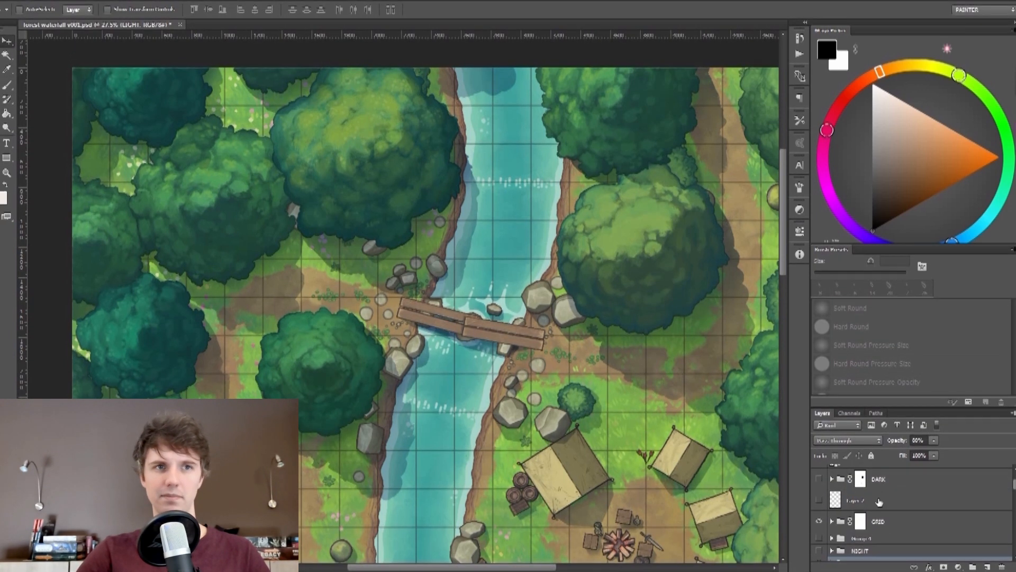
scroll(847, 513, up, 1)
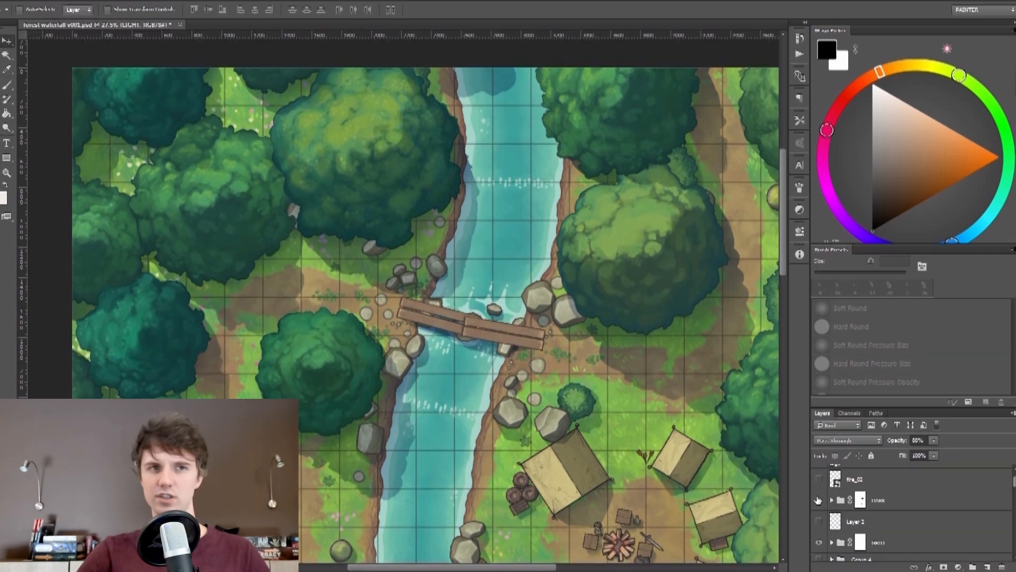
click(818, 500)
scroll(851, 507, up, 1)
click(819, 476)
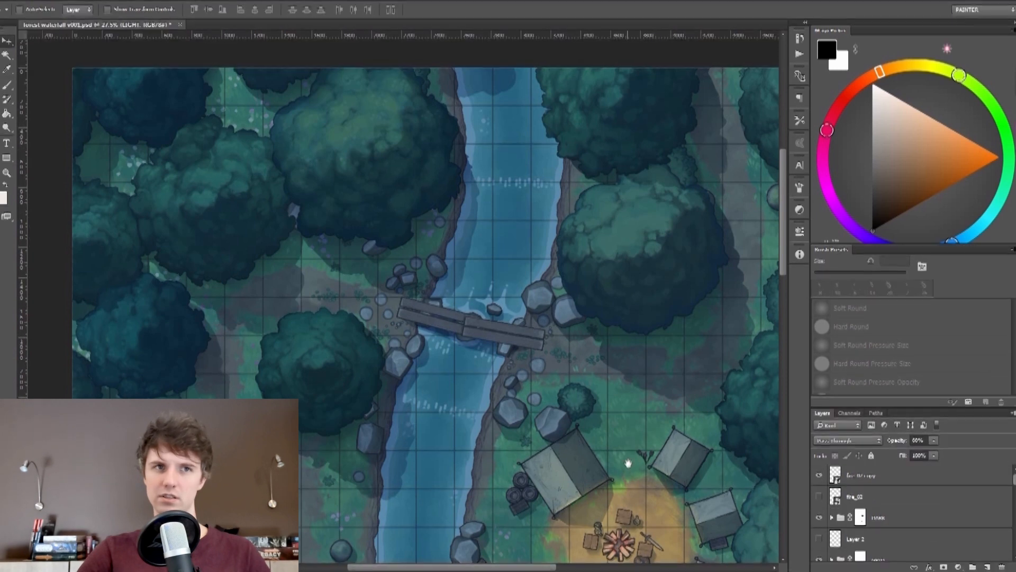
drag(628, 460, 642, 325)
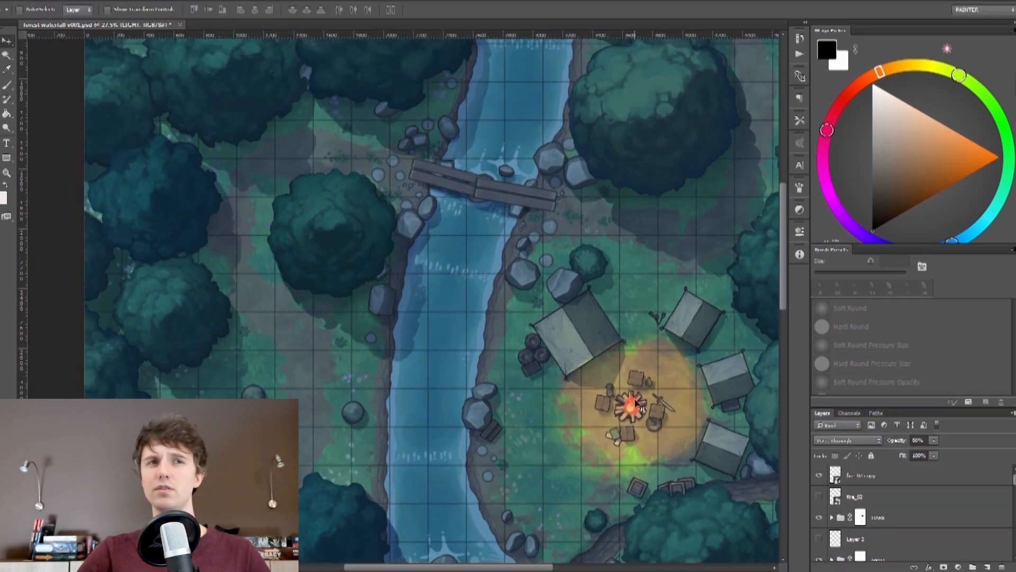
- Expand the DARK group and disable its layer mask
click(832, 517)
scroll(871, 521, down, 1)
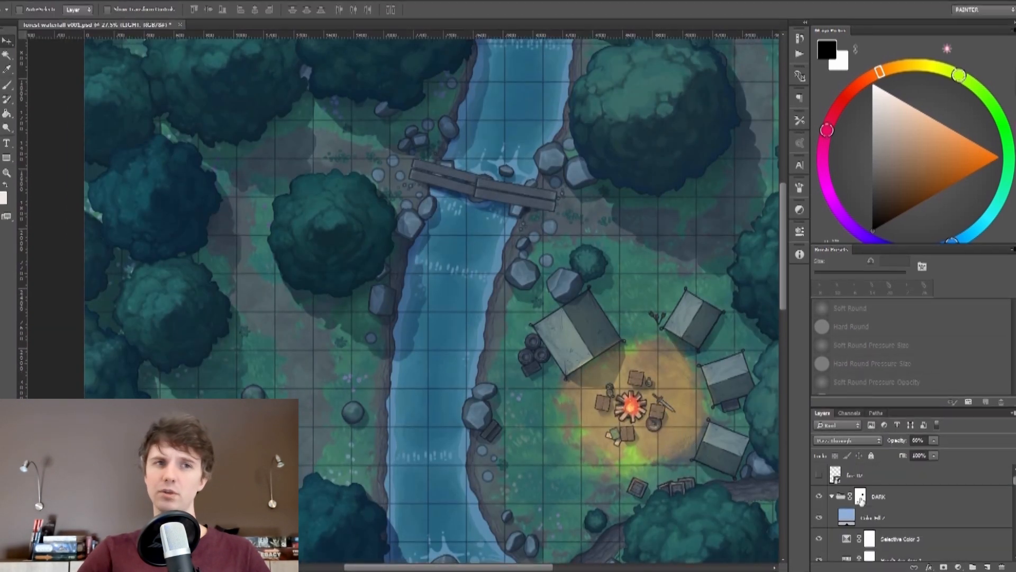
right_click(863, 497)
click(894, 386)
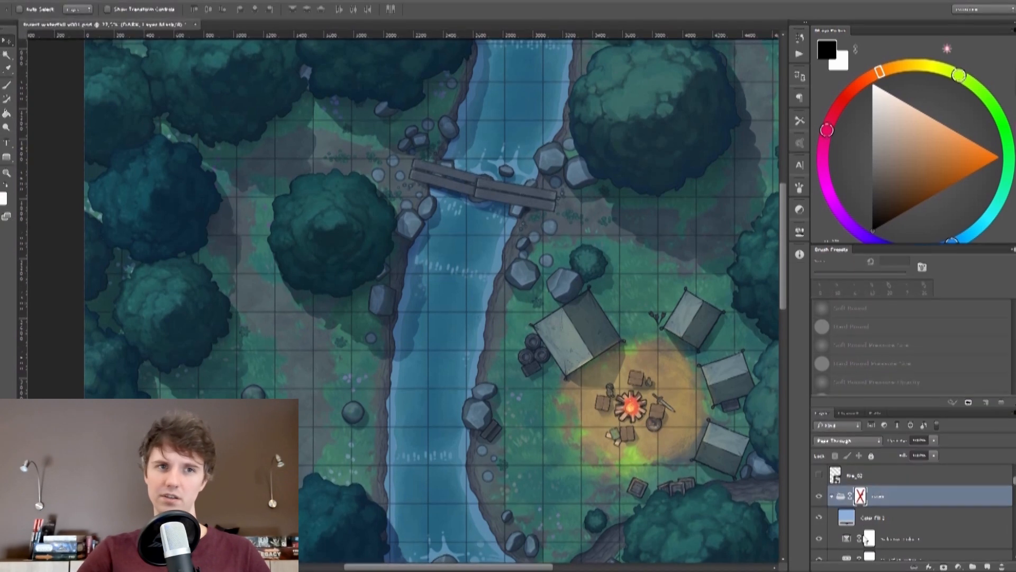
- Inspect the Color Balance 2 midtone settings in the DARK group and compare the map with that adjustment off and on
click(856, 514)
scroll(868, 516, down, 3)
double_click(847, 538)
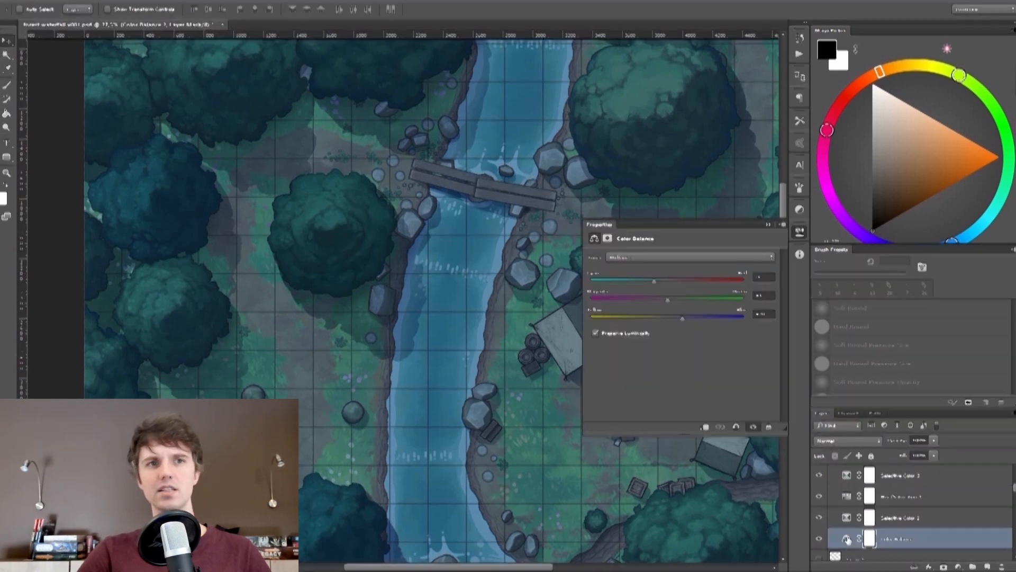
click(785, 219)
mouse_move(820, 539)
mouse_down()
mouse_move(818, 480)
mouse_move(818, 539)
mouse_up()
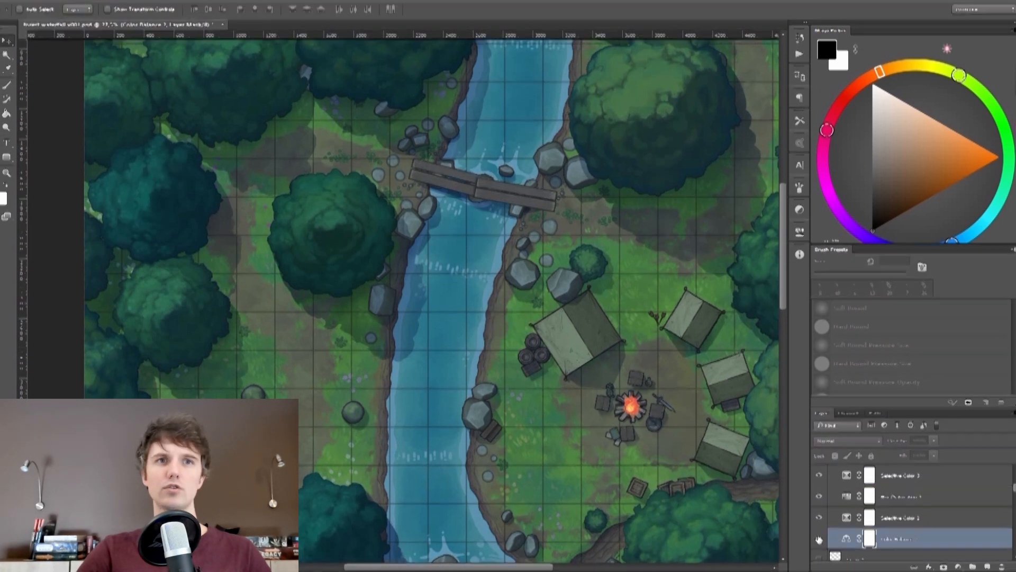
click(819, 539)
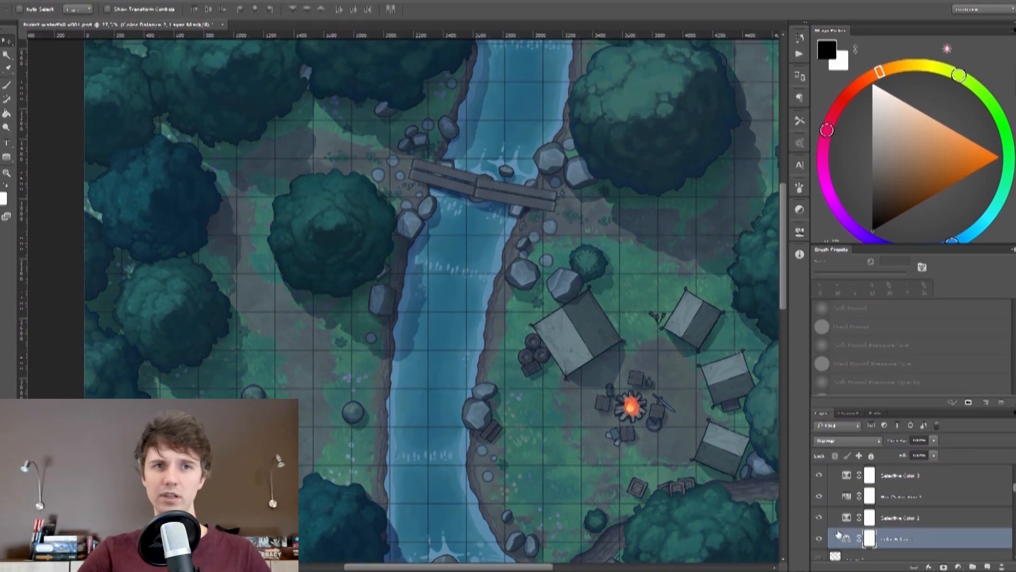
double_click(839, 536)
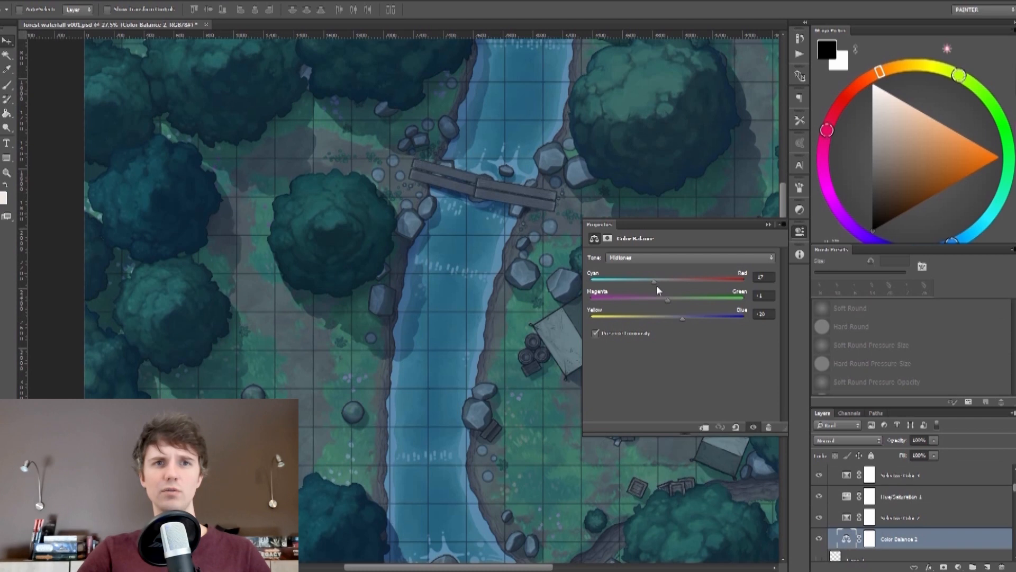
click(768, 226)
- Inspect the settings of the Selective Color 2, Hue/Saturation 1 and Selective Color 3 adjustments, including the blacks of Selective Color 3
double_click(847, 517)
click(769, 225)
double_click(847, 496)
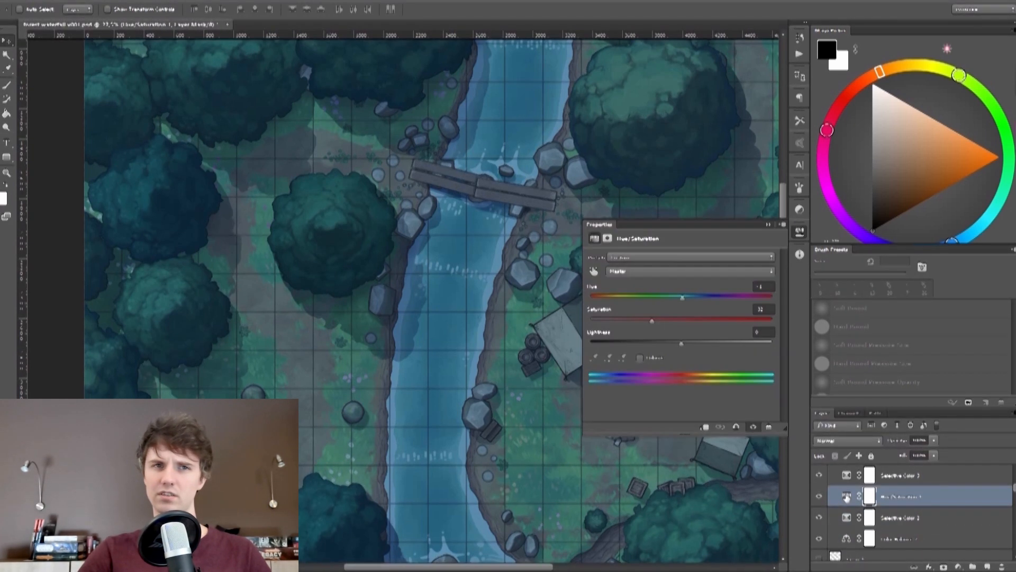
click(769, 225)
double_click(847, 476)
click(672, 271)
click(676, 271)
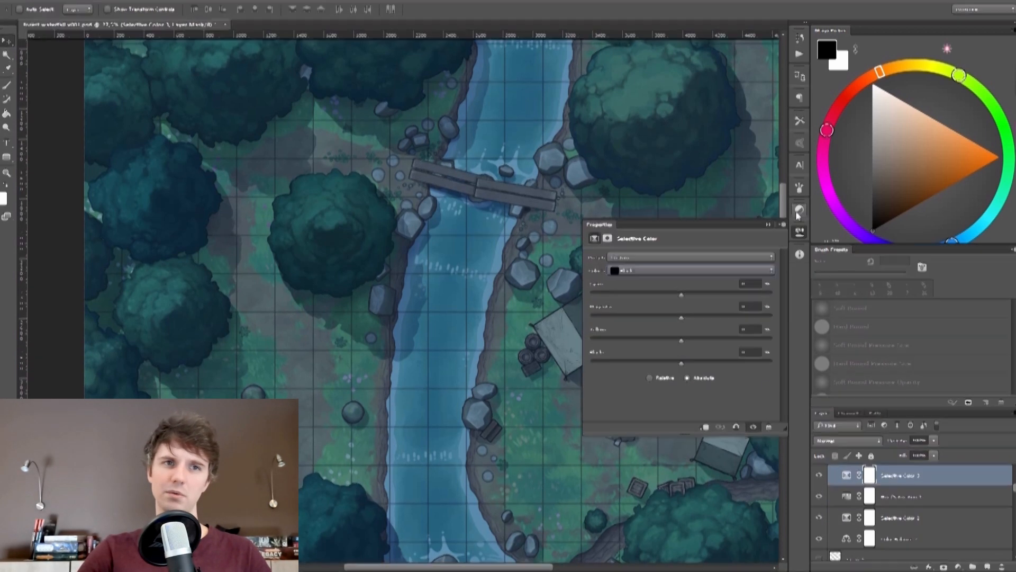
click(769, 225)
- Collapse the DARK group and re-enable its layer mask
click(912, 539)
scroll(910, 529, up, 3)
click(831, 475)
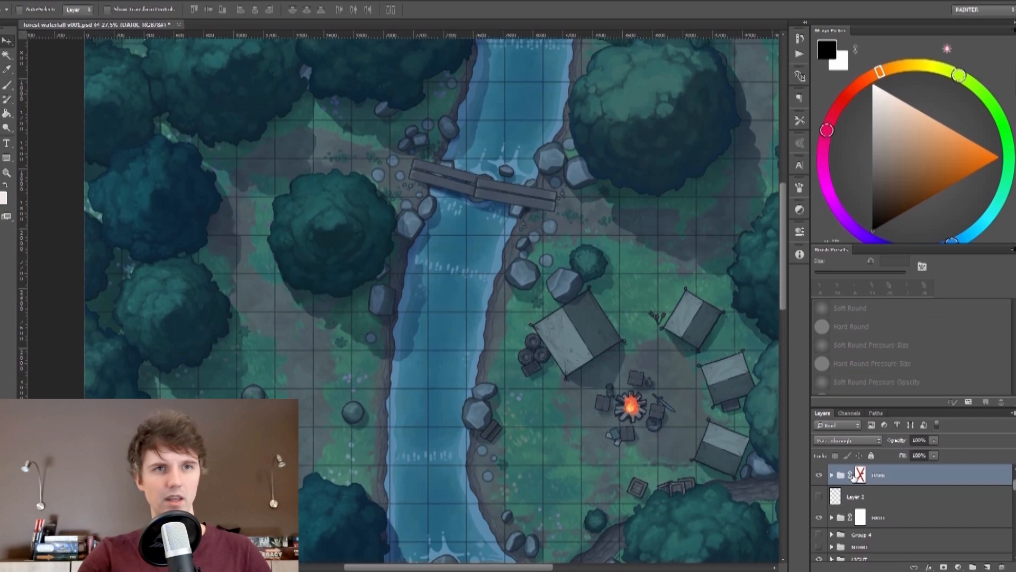
shift+click(858, 475)
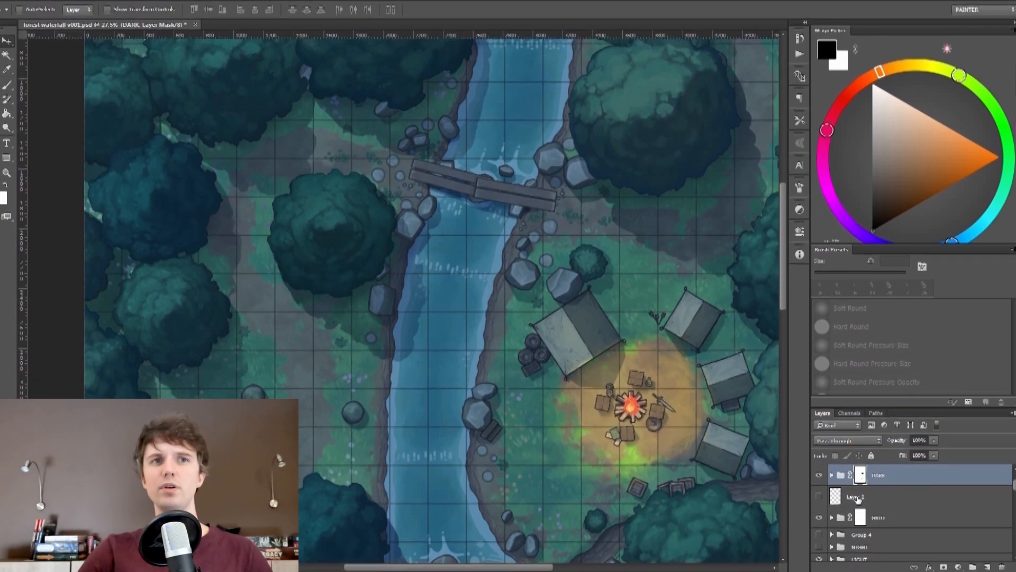
- Hide the LIGHT shadow group and show the NIGHT shadow group instead
scroll(868, 503, down, 5)
scroll(895, 517, up, 3)
scroll(895, 518, up, 4)
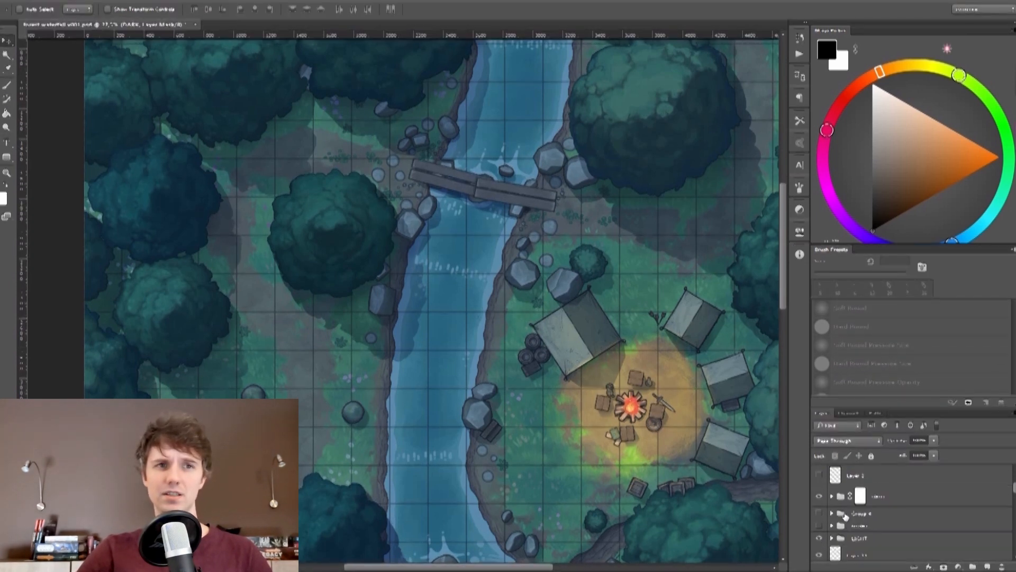
click(819, 538)
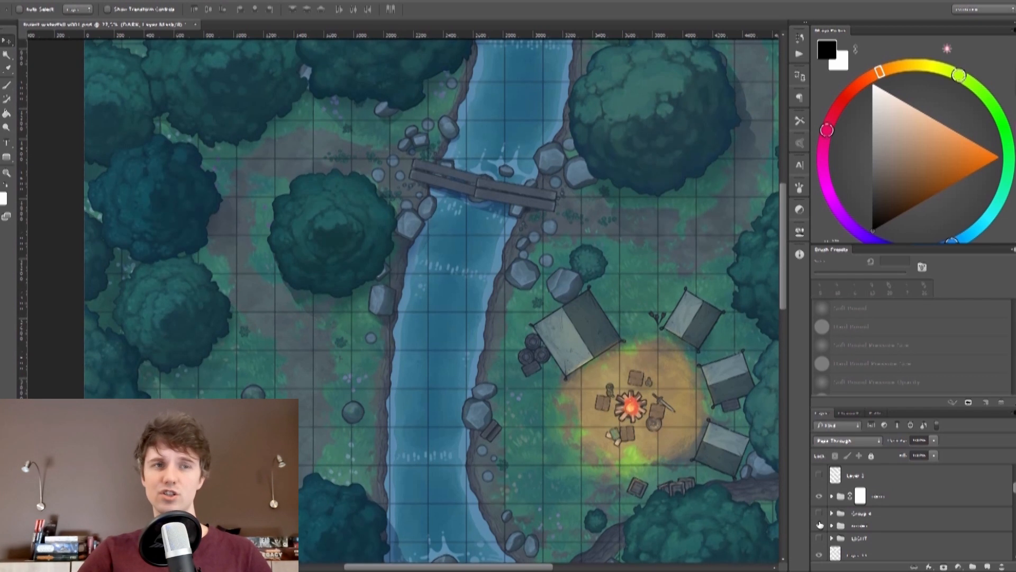
click(819, 525)
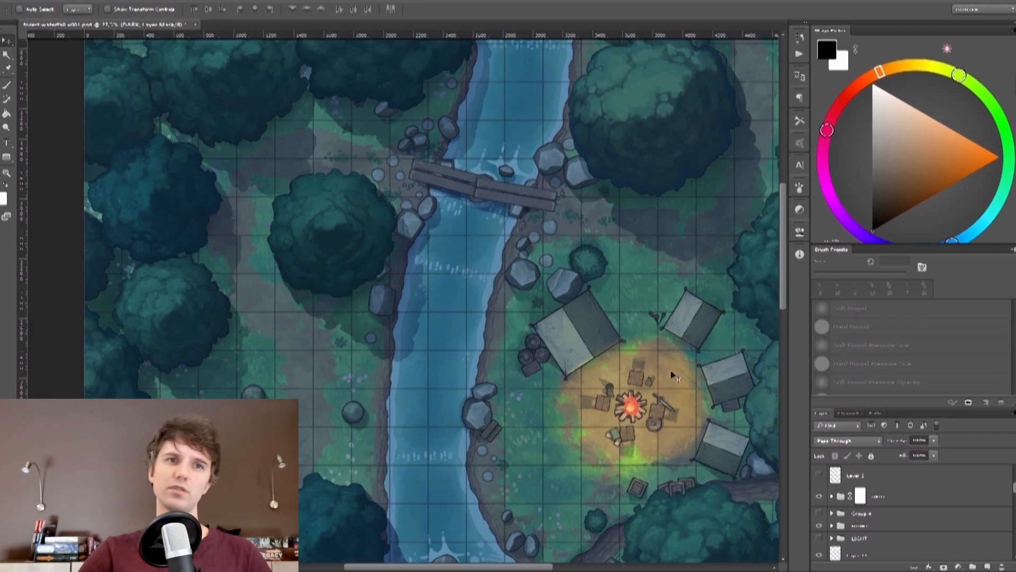
- Examine the campfire and waterfall lighting, comparing the waterfall area with the DARK group's mask disabled and enabled
scroll(846, 481, up, 3)
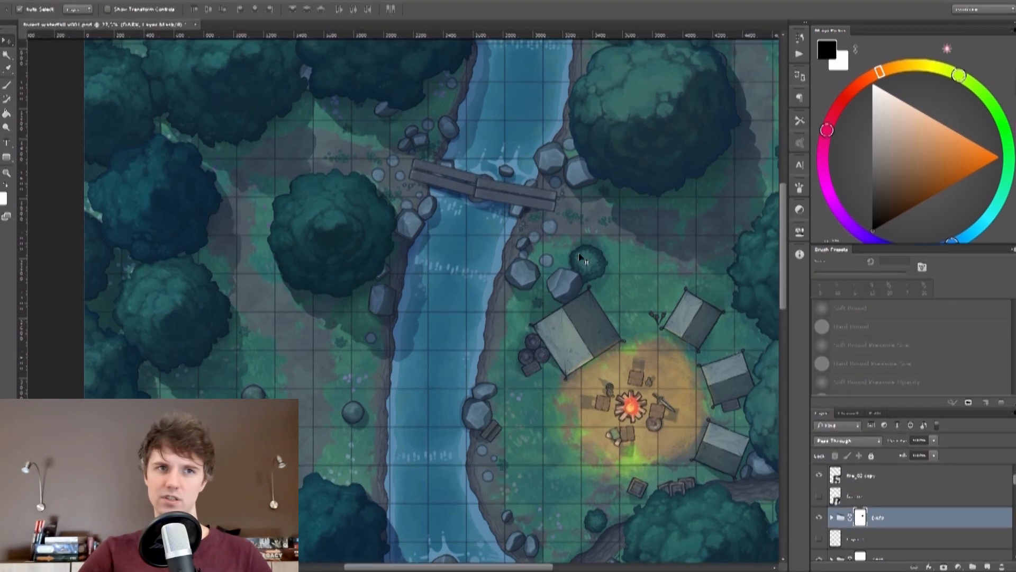
scroll(580, 273, down, 2)
scroll(580, 258, down, 2)
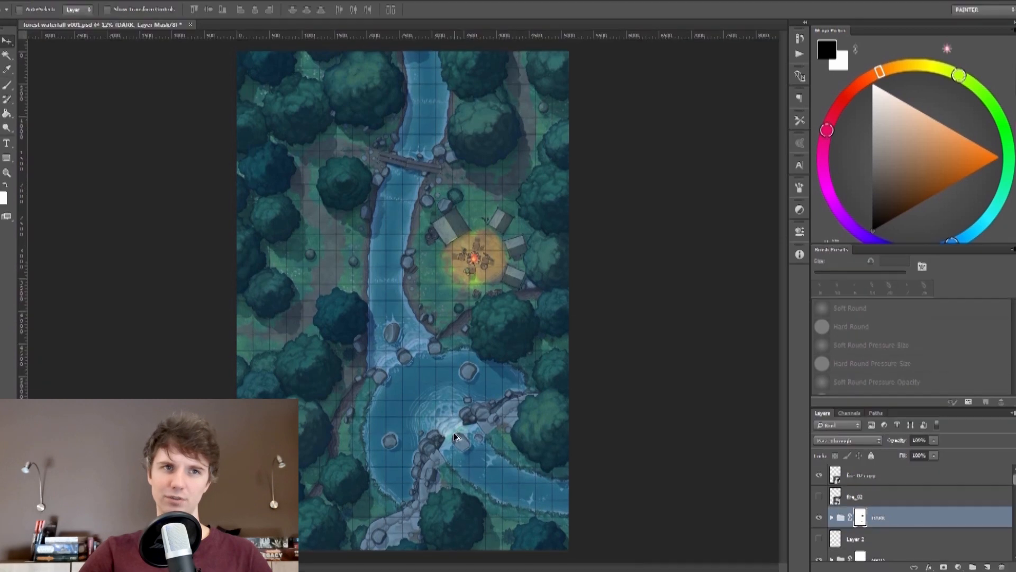
scroll(456, 438, up, 5)
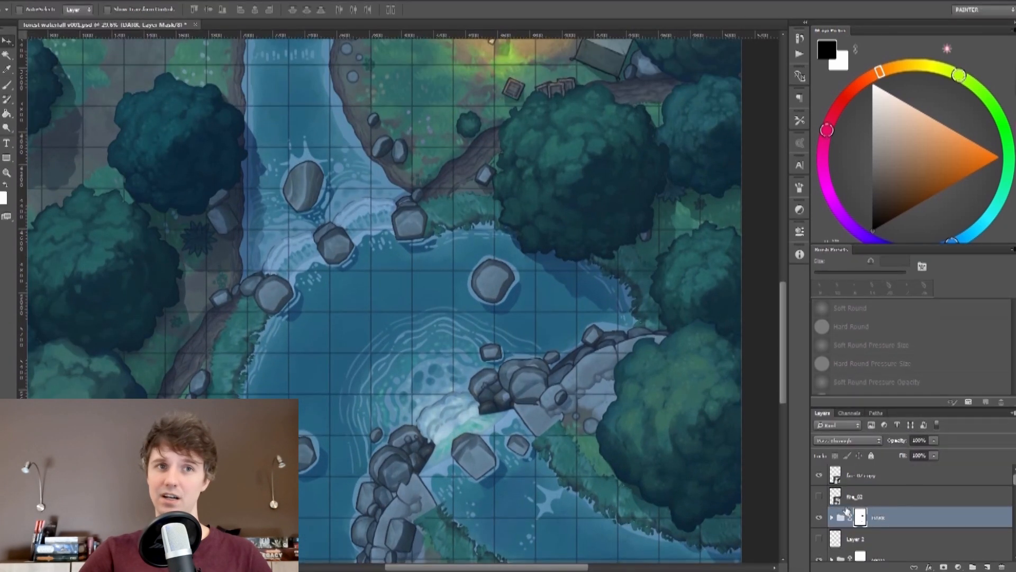
right_click(858, 516)
click(898, 400)
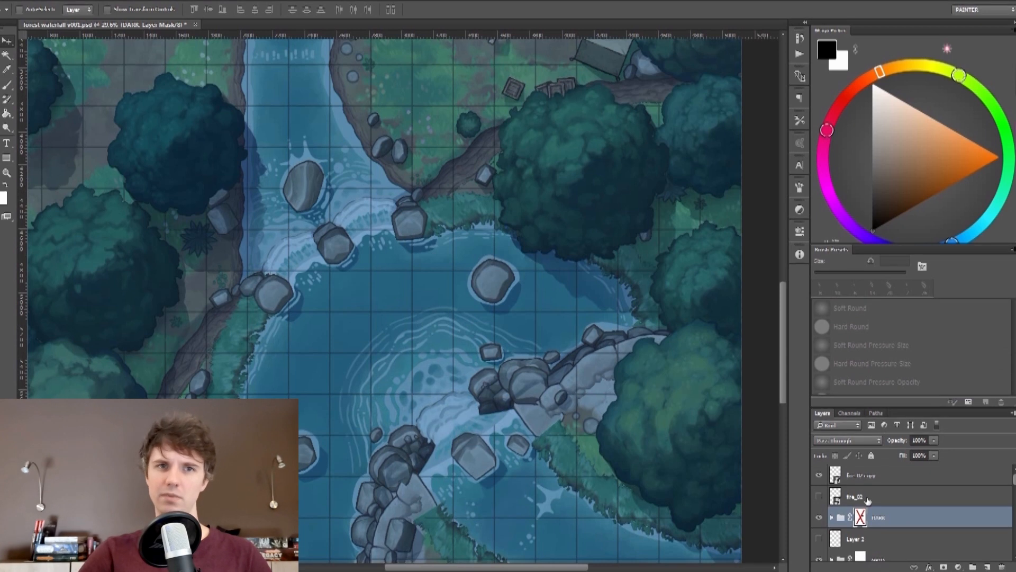
right_click(860, 517)
click(899, 401)
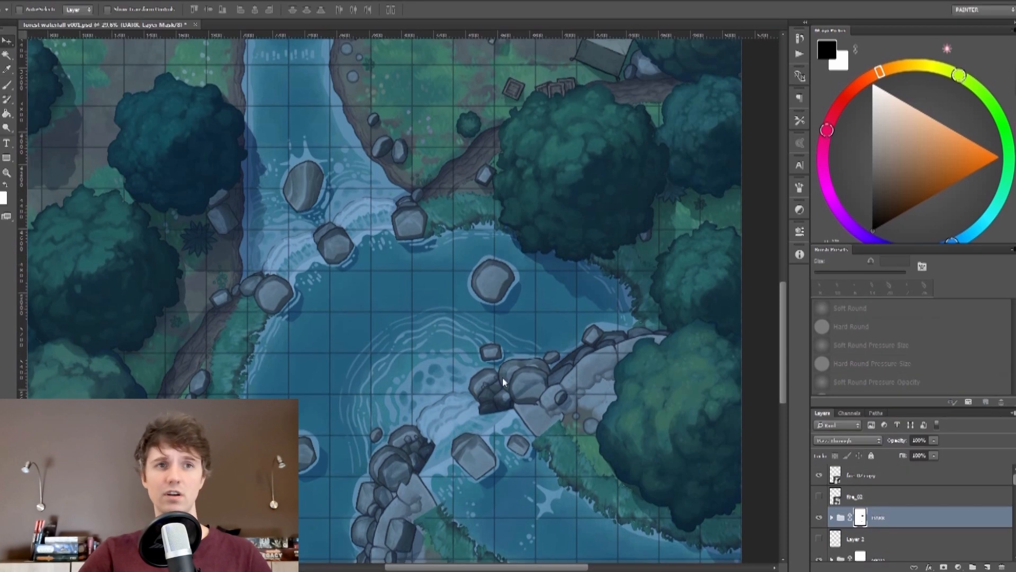
- Test a Texture Paint brush stroke on the DARK group's mask over the pool, undo it, and set the brush size to 404 px
key(b)
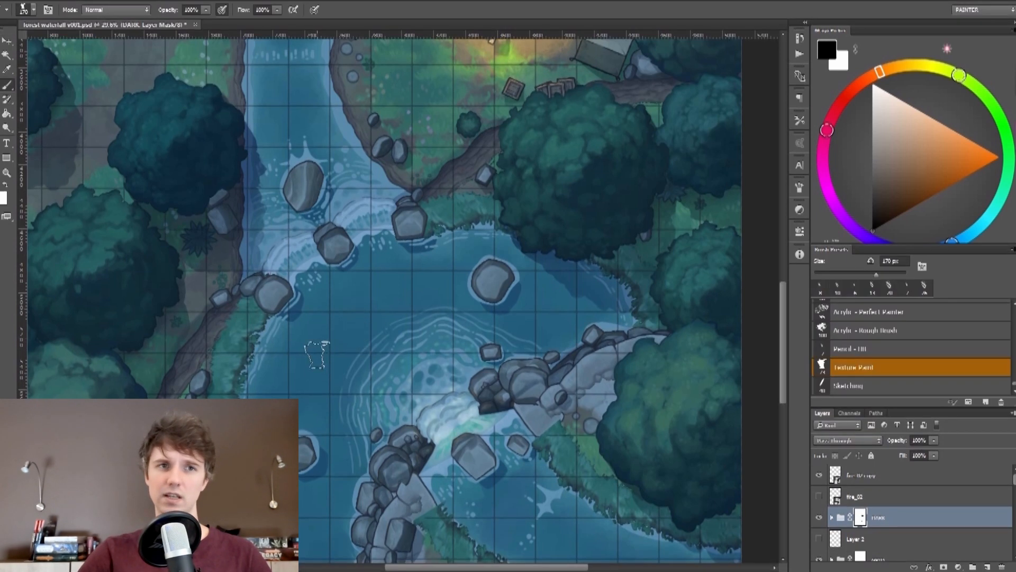
drag(394, 290, 318, 356)
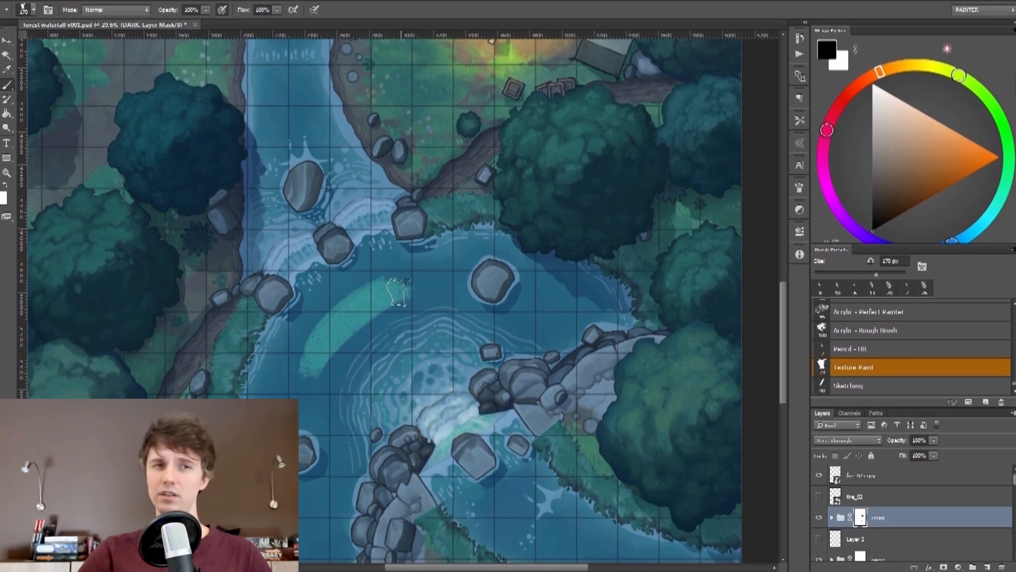
key(ctrl+z)
drag(876, 275, 892, 274)
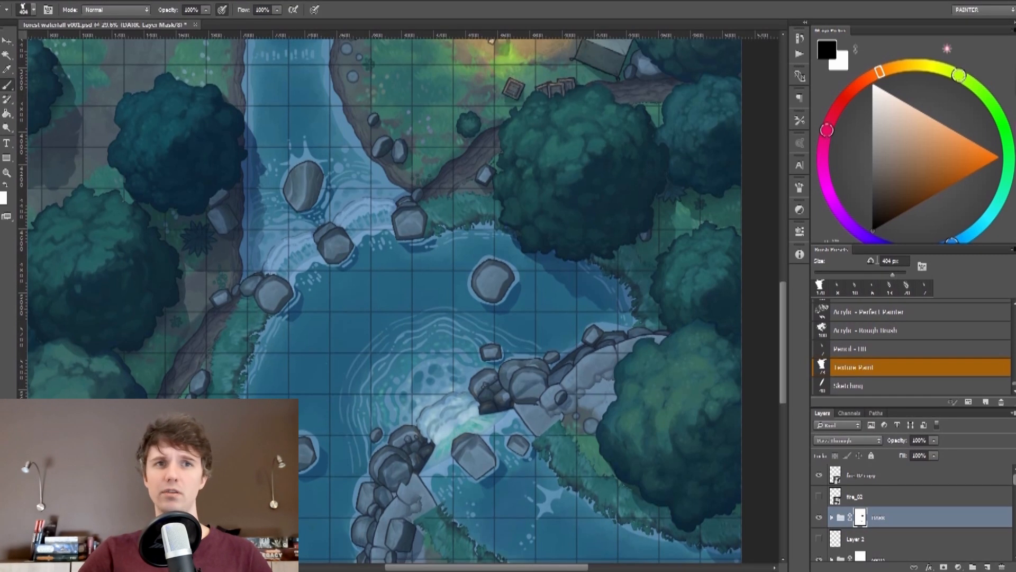
- Try brushing black over the waterfall pool on the DARK group's mask to brighten the water, and swap the brush color to white
mouse_move(349, 330)
mouse_down()
mouse_move(378, 310)
mouse_move(331, 358)
mouse_move(402, 294)
mouse_move(428, 288)
mouse_up()
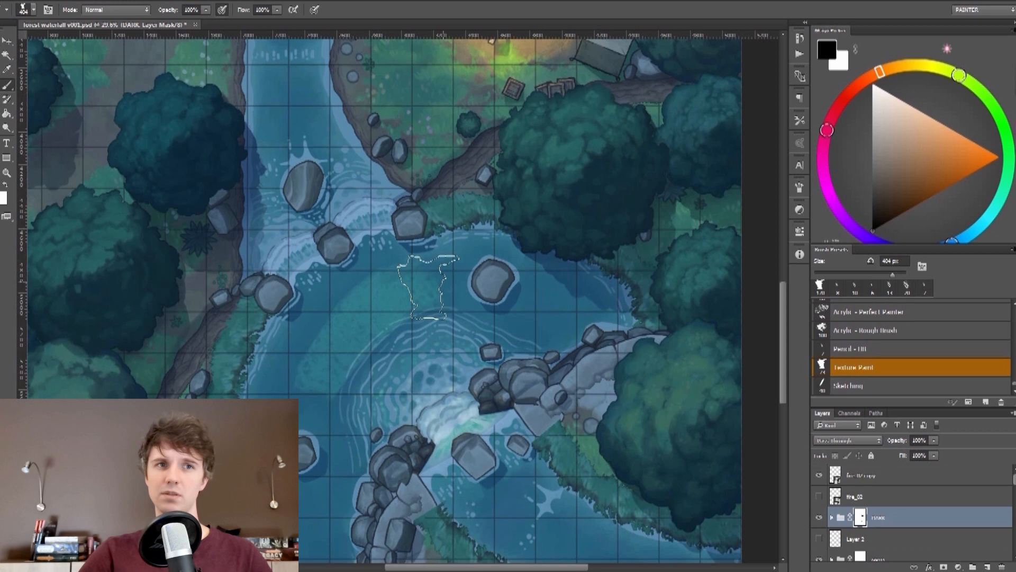
drag(311, 334, 370, 278)
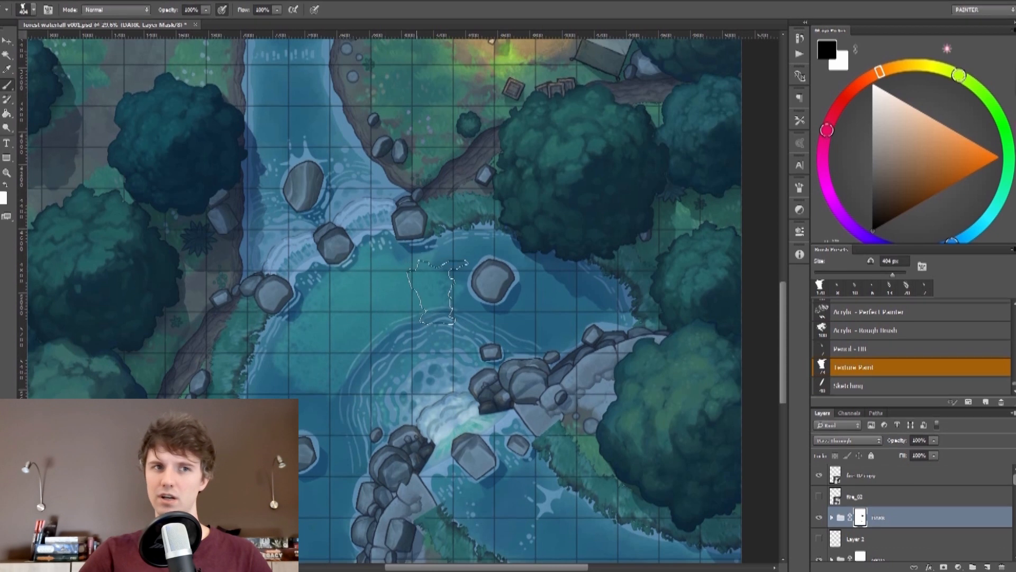
drag(438, 292, 329, 394)
drag(468, 327, 393, 396)
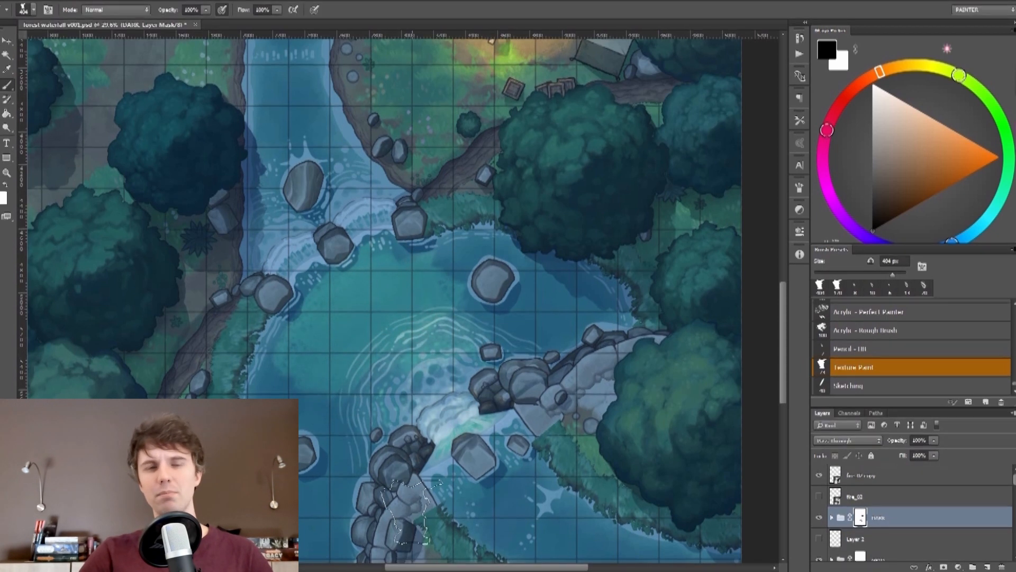
scroll(454, 458, down, 4)
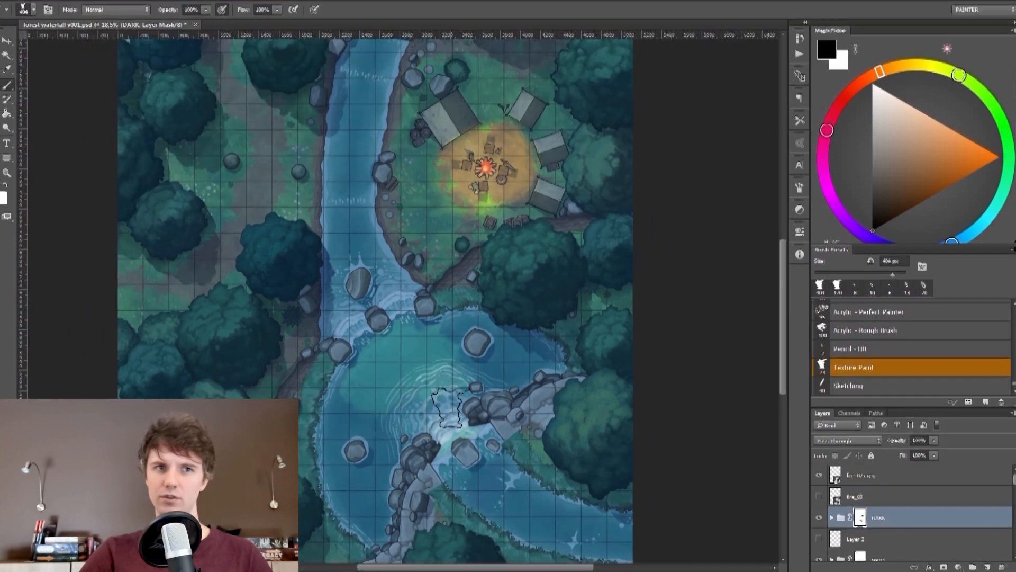
key(x)
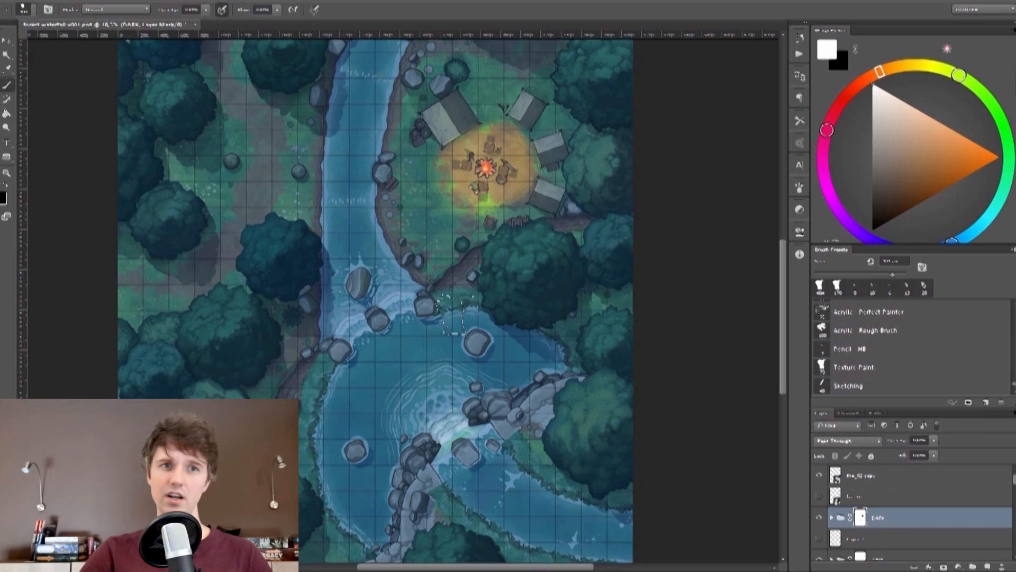
- Paint black on the DARK group's mask along the river from the bridge to the pool, and swap the brush color to white
scroll(454, 314, down, 2)
scroll(470, 257, down, 1)
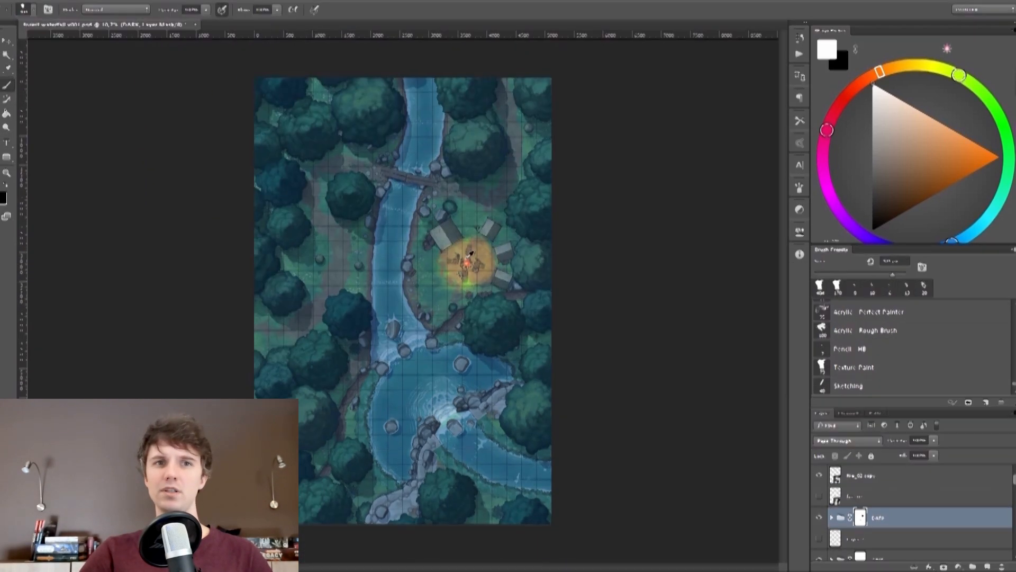
scroll(470, 254, up, 2)
key(x)
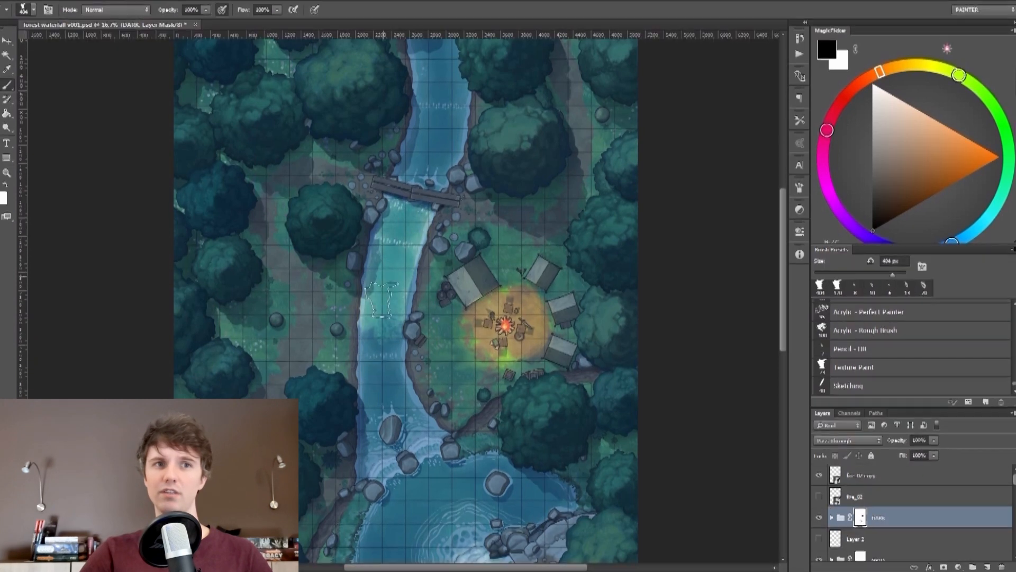
drag(382, 300, 391, 335)
drag(403, 399, 379, 415)
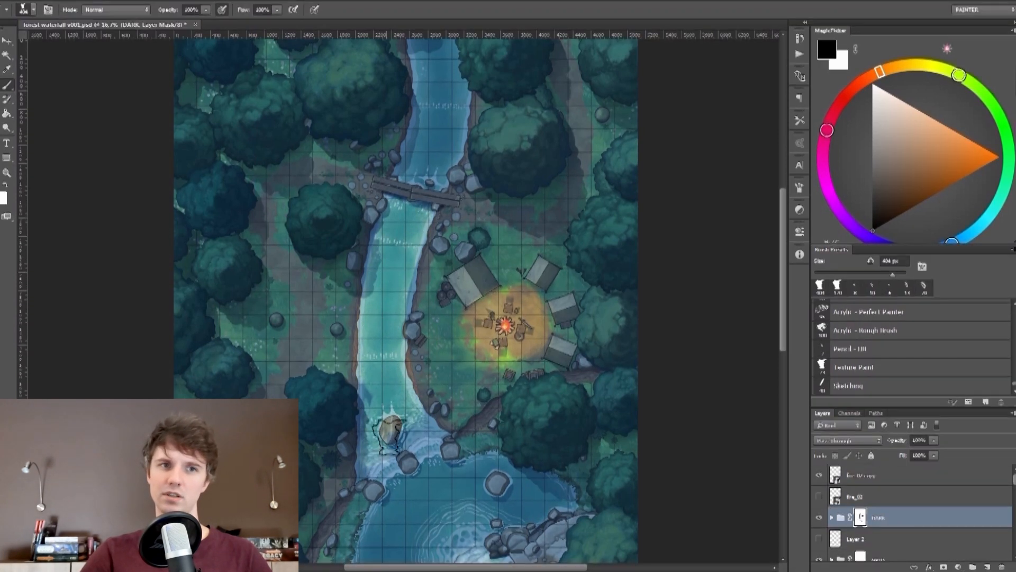
key(x)
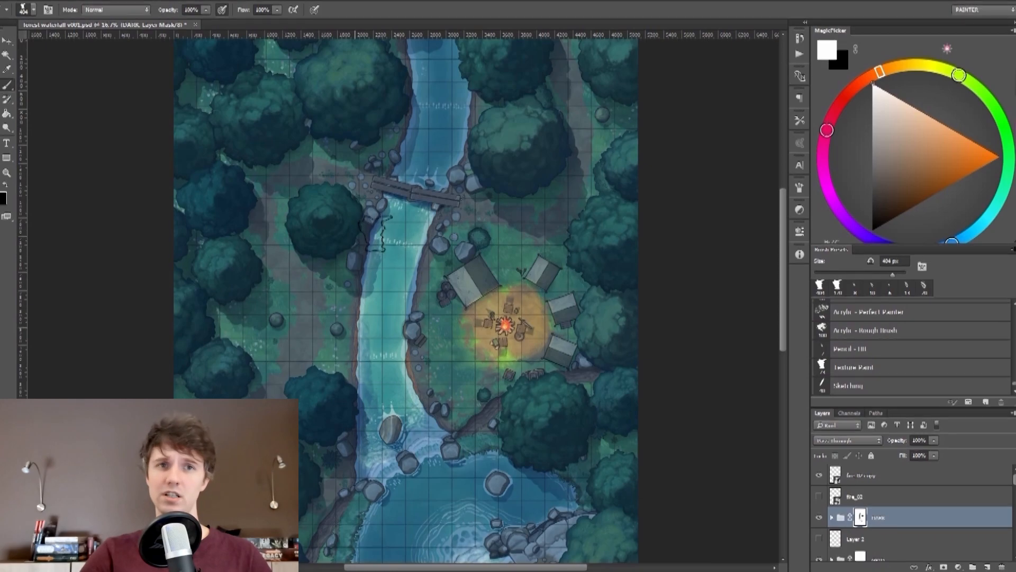